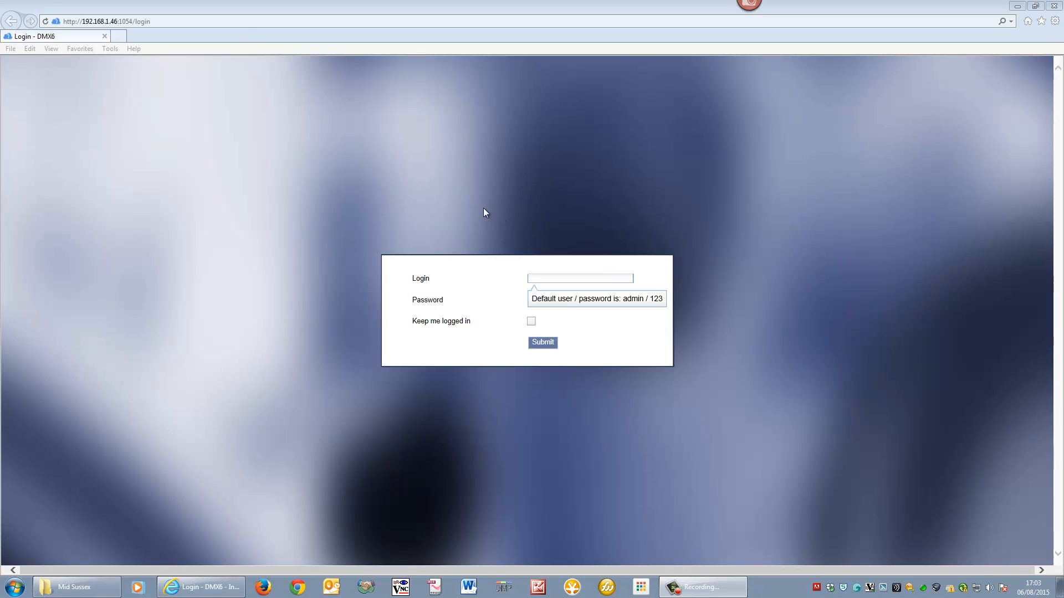
{"action": "left_click", "coordinate": [188, 21]}
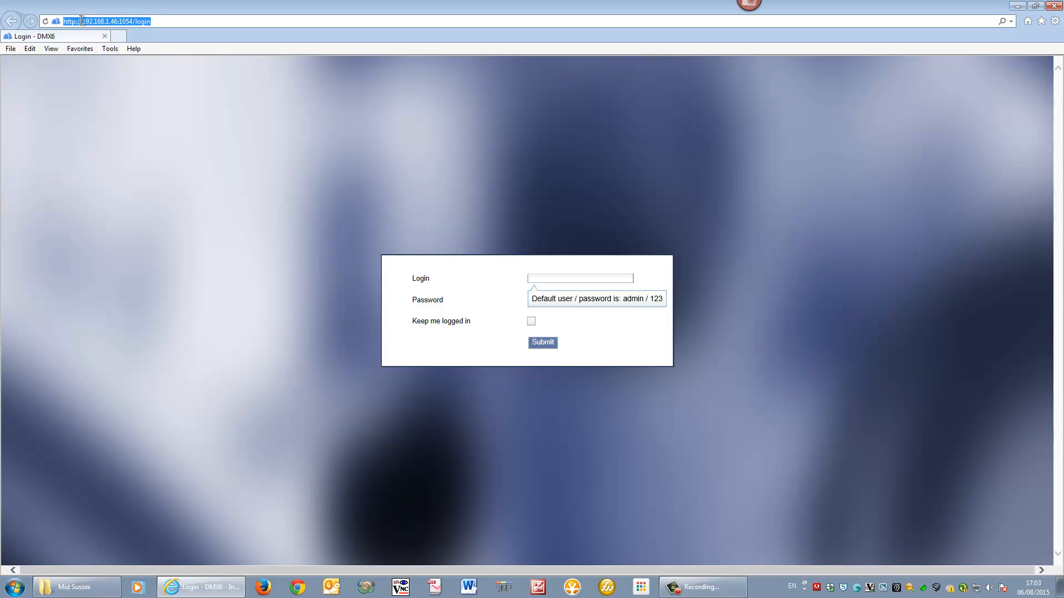
{"action": "left_click", "coordinate": [116, 22]}
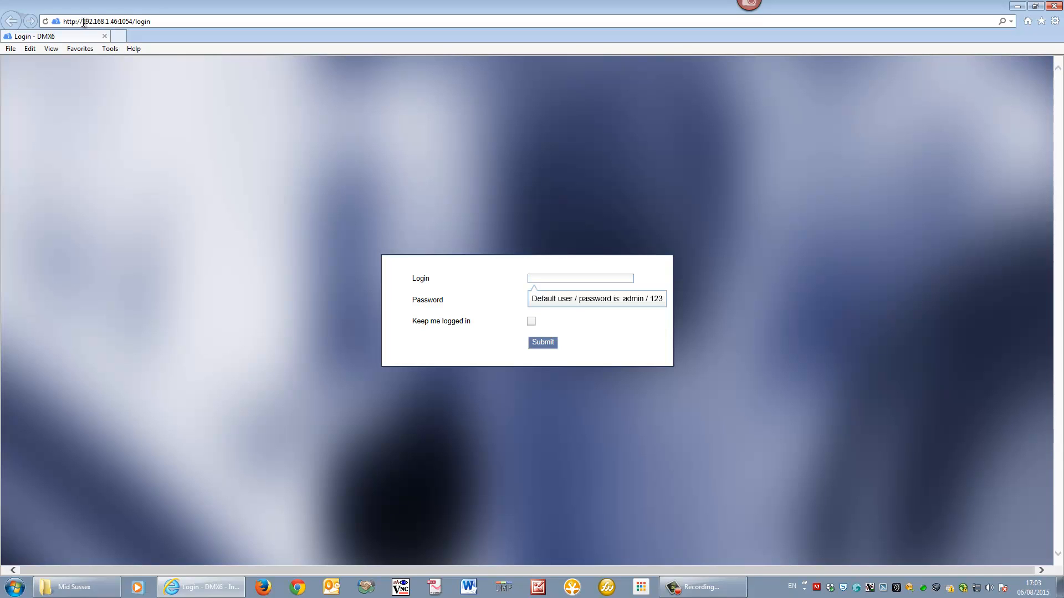
{"action": "left_click_drag", "start_coordinate": [82, 22], "coordinate": [116, 23]}
Log in as admin with the account password.
{"action": "left_click", "coordinate": [547, 278]}
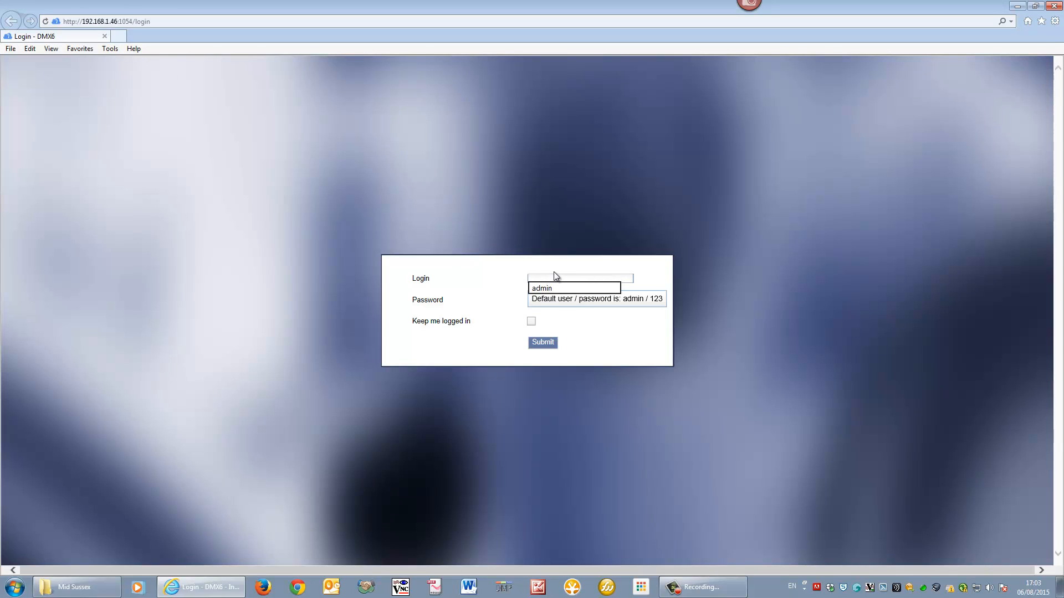
{"action": "key", "text": "Down"}
{"action": "key", "text": "Return"}
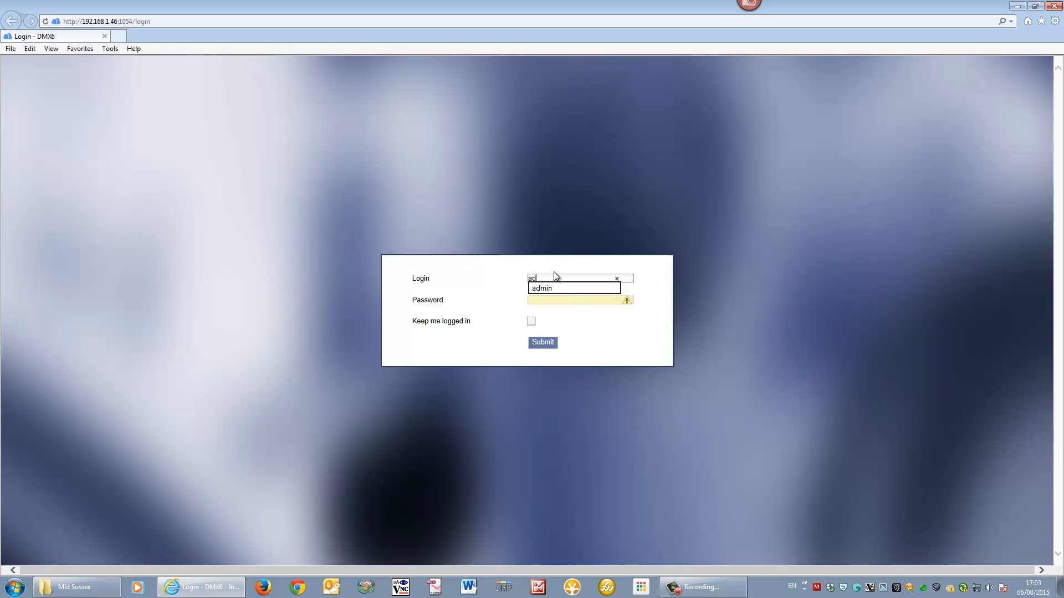
{"action": "key", "text": "Tab"}
{"action": "left_click", "coordinate": [535, 344]}
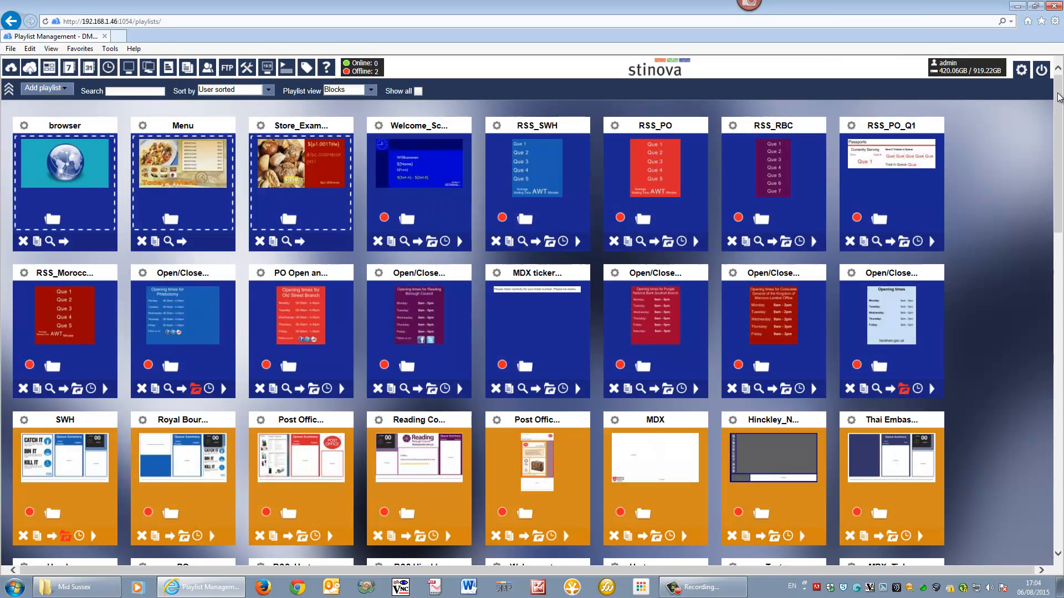
Copy the Mid_Sussex playlist under the name Test Build of Mid_Sussex.
{"action": "left_click_drag", "start_coordinate": [1055, 111], "coordinate": [1062, 422]}
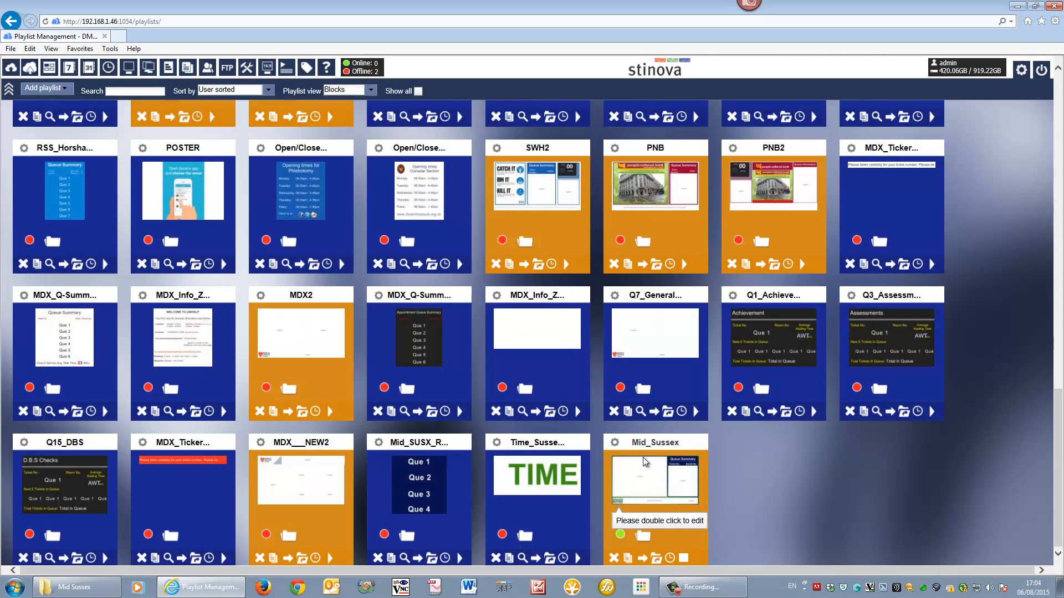
{"action": "mouse_move", "coordinate": [437, 474]}
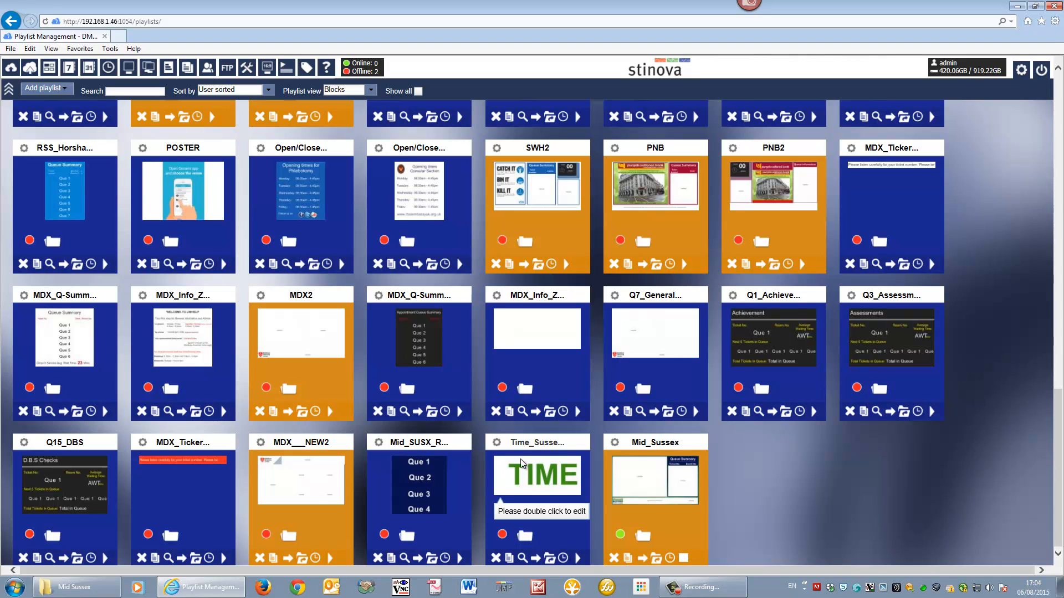
{"action": "mouse_move", "coordinate": [523, 470]}
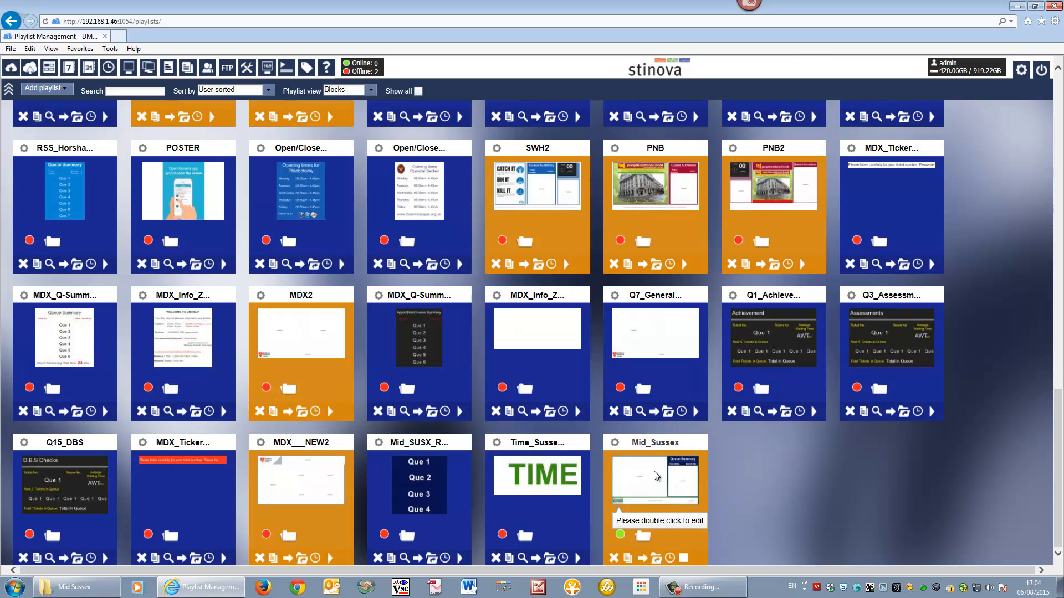
{"action": "mouse_move", "coordinate": [656, 476]}
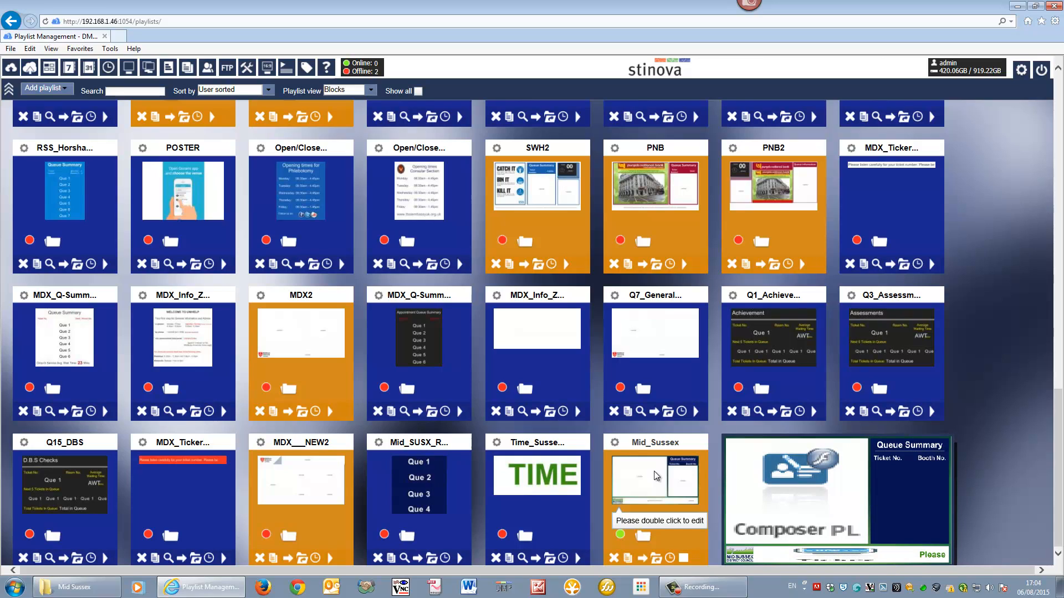
{"action": "left_click", "coordinate": [627, 558]}
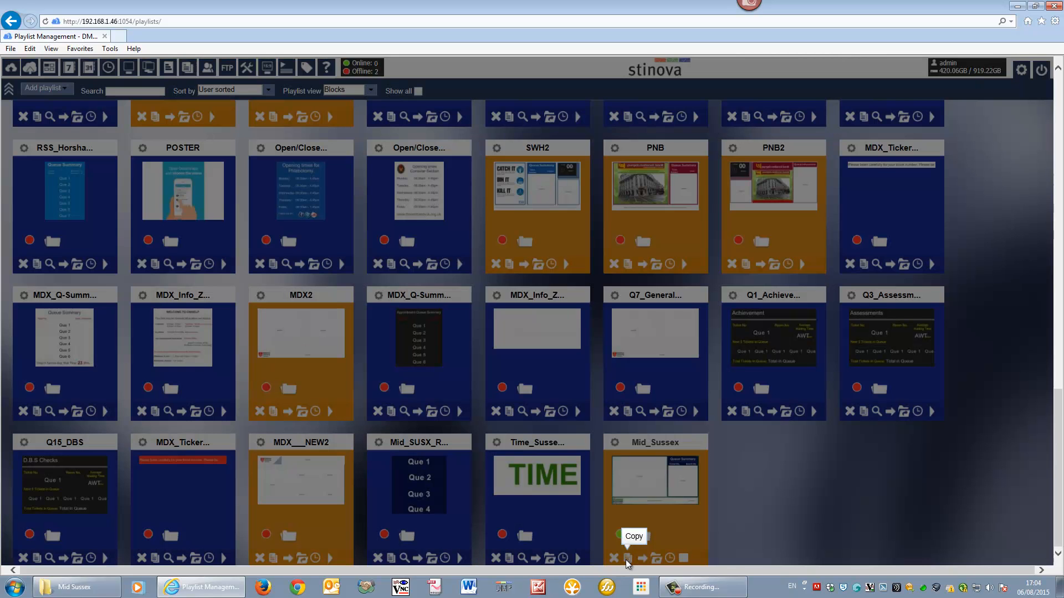
{"action": "left_click_drag", "start_coordinate": [512, 304], "coordinate": [422, 305]}
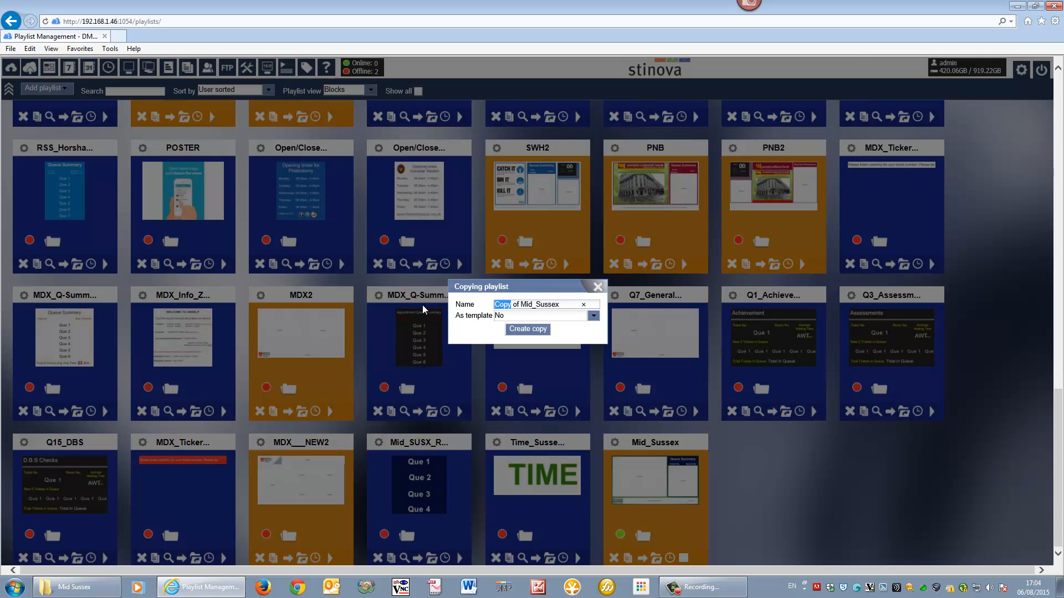
{"action": "type", "text": "Test Build"}
{"action": "left_click", "coordinate": [527, 329]}
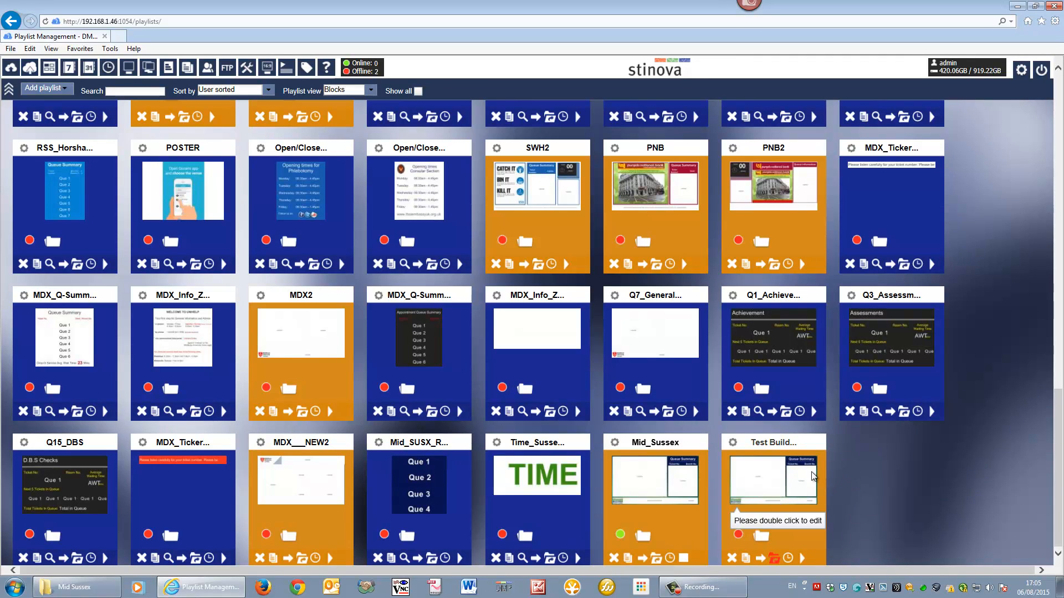
Open the Test Build of Mid_Sussex playlist for editing and delete its powerpnt frame.
{"action": "mouse_move", "coordinate": [813, 475]}
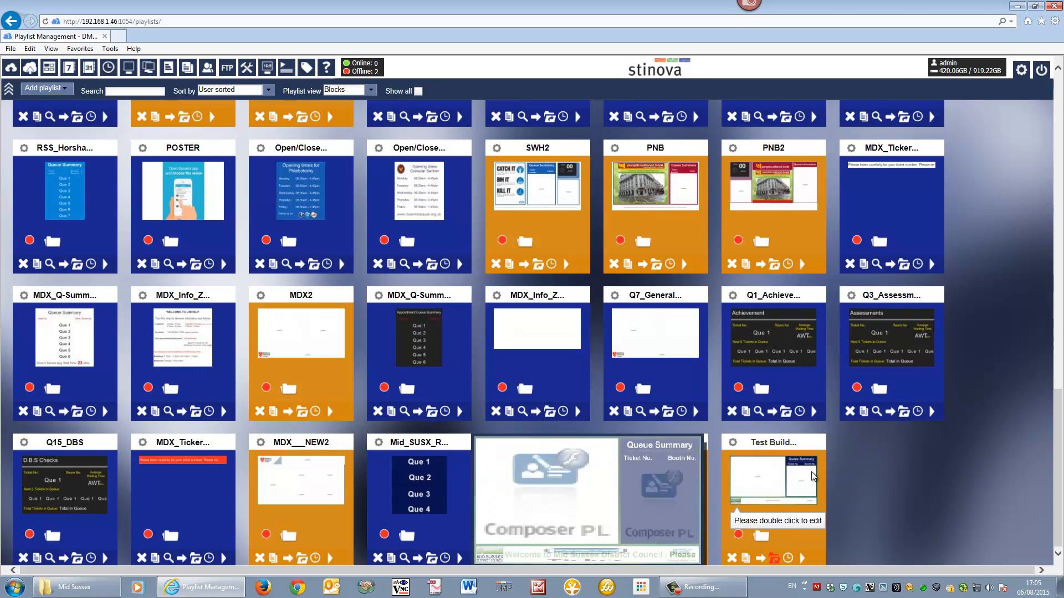
{"action": "double_click", "coordinate": [779, 472]}
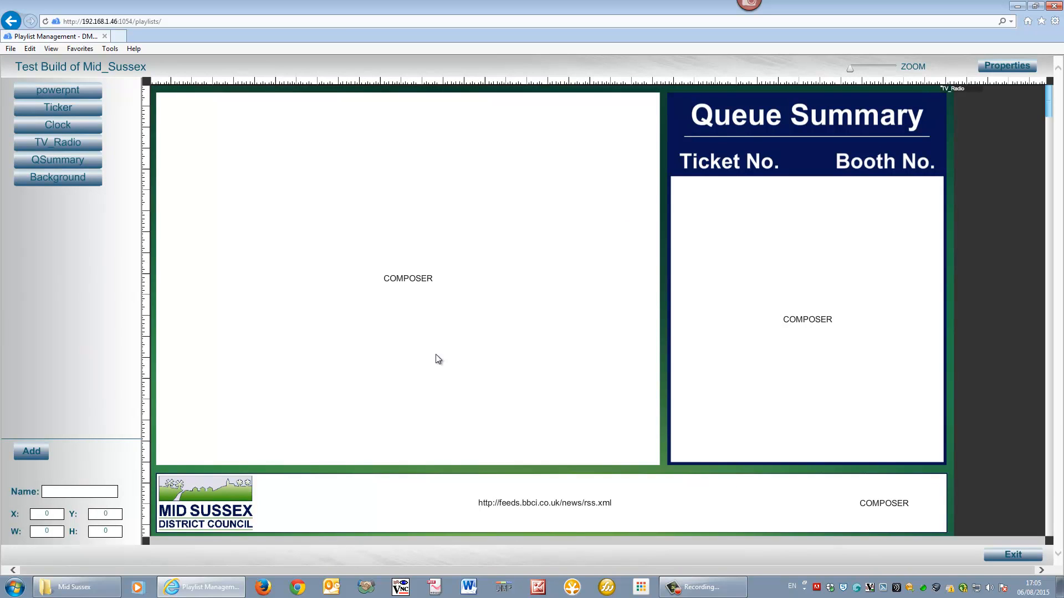
{"action": "left_click", "coordinate": [73, 92]}
{"action": "left_click", "coordinate": [105, 452]}
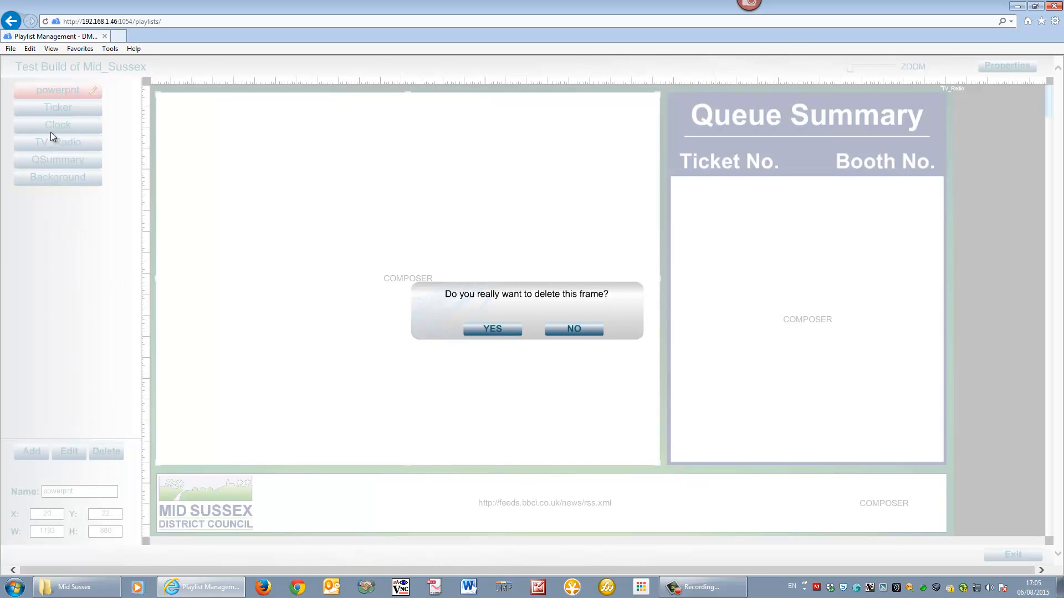
{"action": "left_click", "coordinate": [478, 327]}
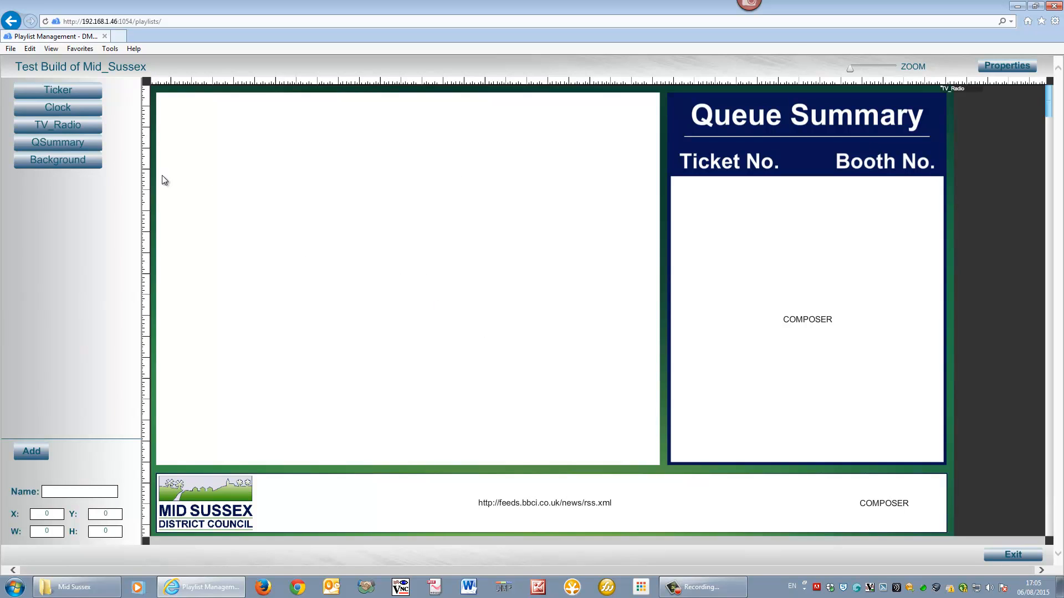
Delete the Ticker and Clock frames from the playlist layout.
{"action": "left_click", "coordinate": [58, 90]}
{"action": "left_click", "coordinate": [111, 452]}
{"action": "left_click", "coordinate": [471, 331]}
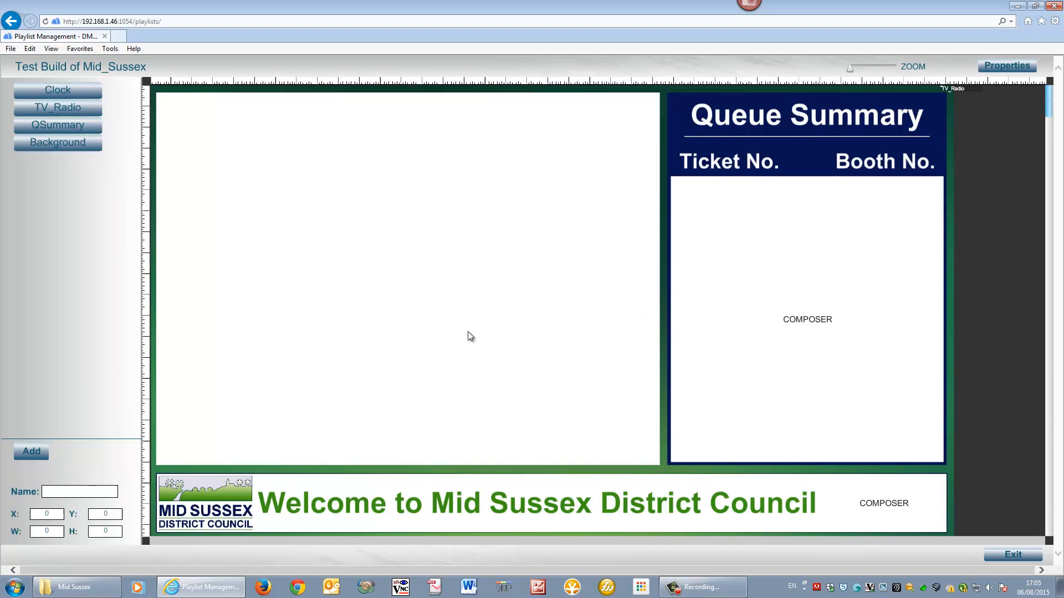
{"action": "left_click", "coordinate": [42, 93]}
{"action": "left_click", "coordinate": [105, 452]}
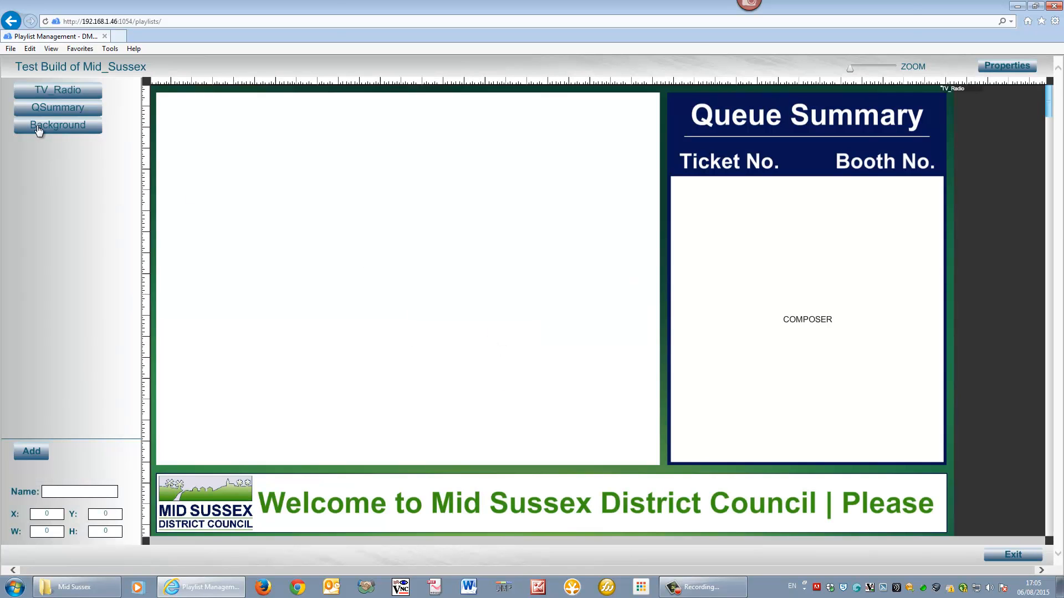
{"action": "left_click", "coordinate": [496, 332]}
Delete the TV_Radio and QSummary frames from the playlist layout.
{"action": "left_click", "coordinate": [50, 93]}
{"action": "left_click", "coordinate": [108, 452]}
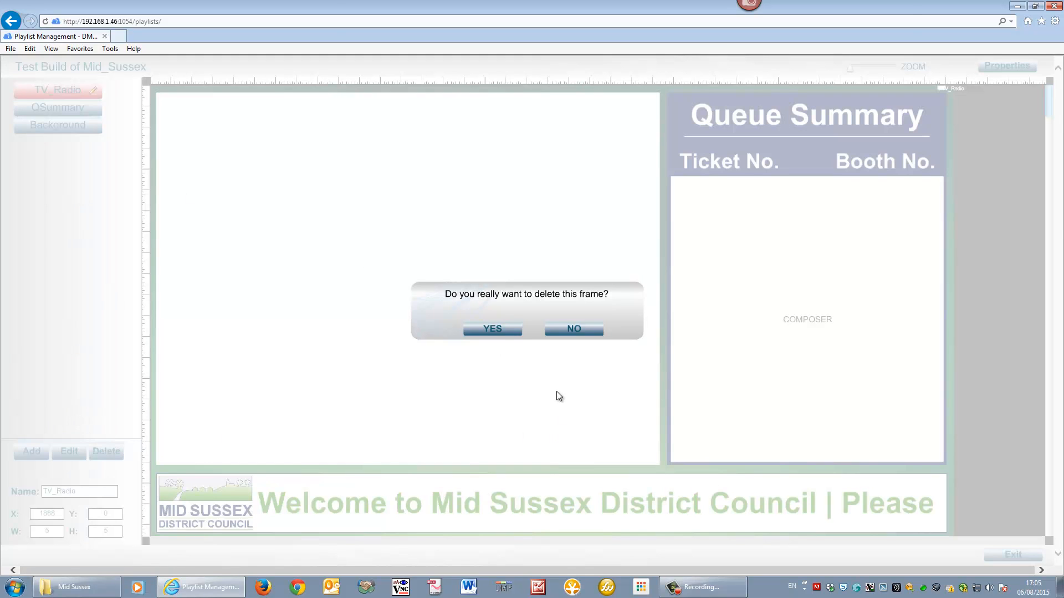
{"action": "left_click", "coordinate": [504, 330]}
{"action": "left_click", "coordinate": [55, 91]}
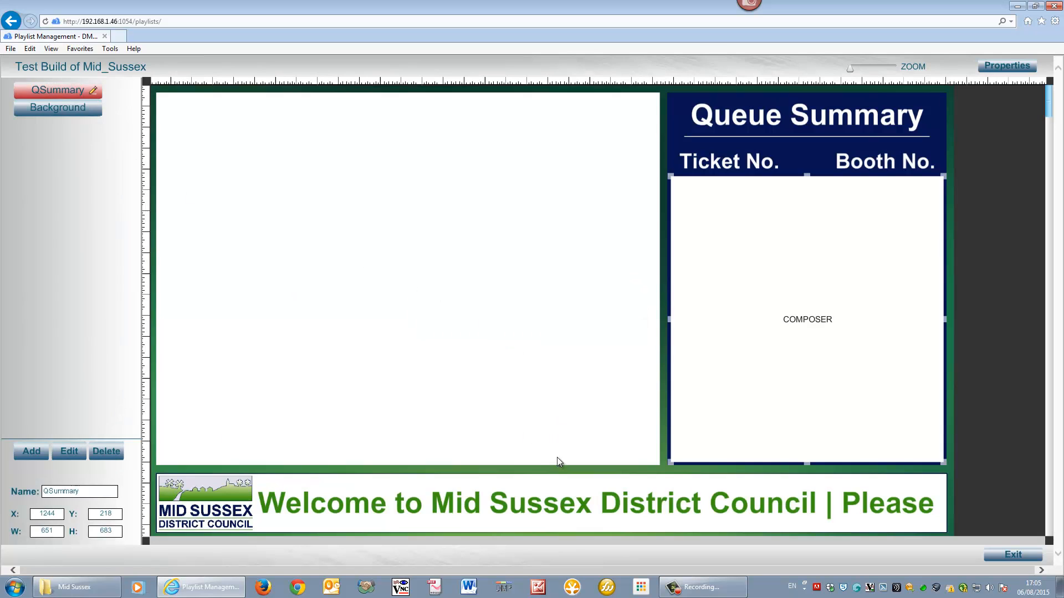
{"action": "left_click", "coordinate": [106, 452]}
{"action": "left_click", "coordinate": [498, 331]}
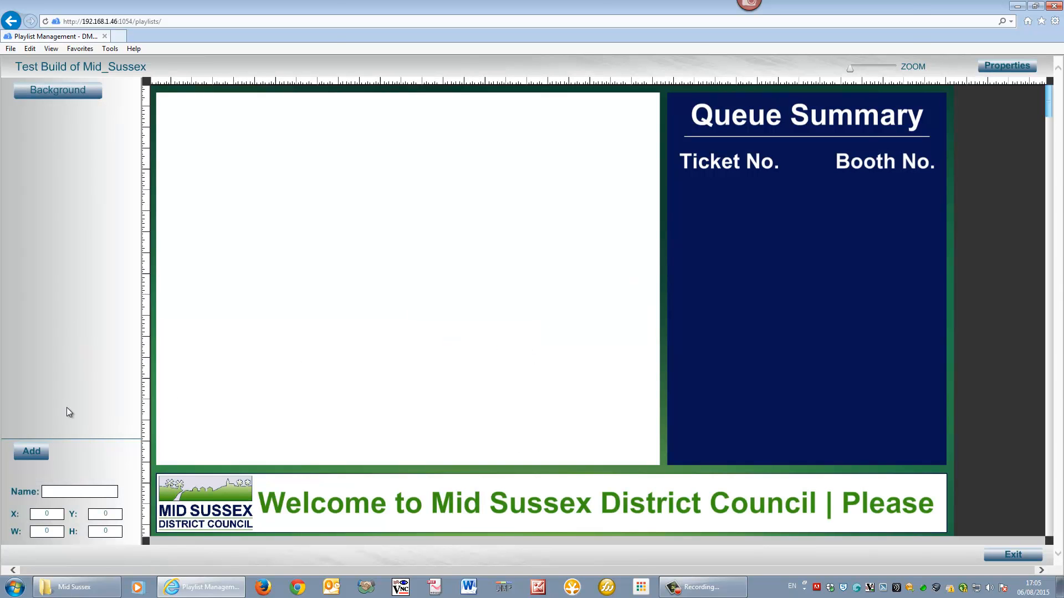
Delete the remaining Background frame and review the playlist's name, resolution and background colour properties.
{"action": "left_click", "coordinate": [58, 93]}
{"action": "left_click", "coordinate": [107, 454]}
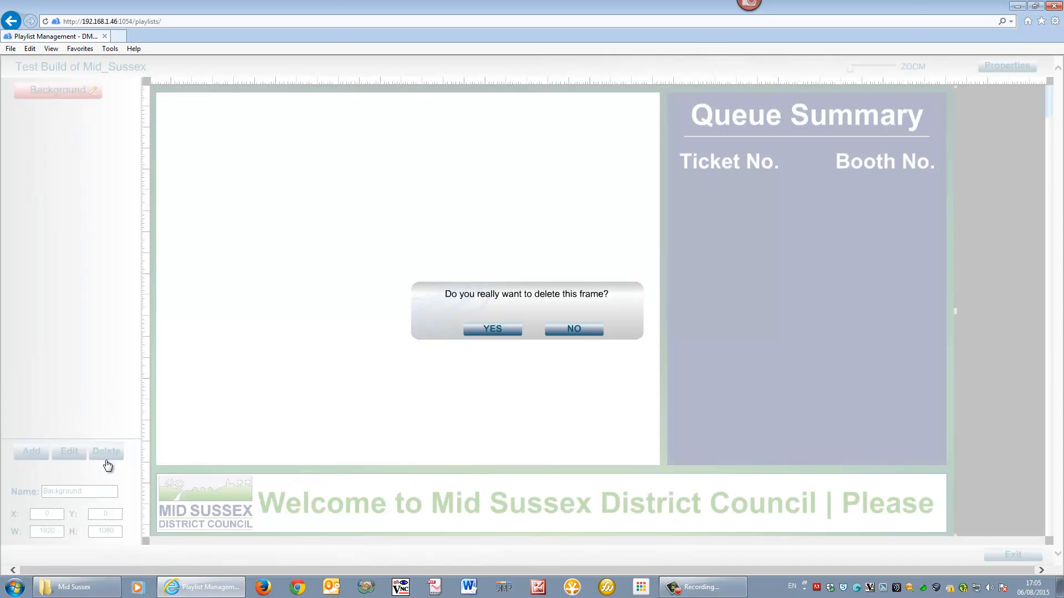
{"action": "left_click", "coordinate": [488, 333]}
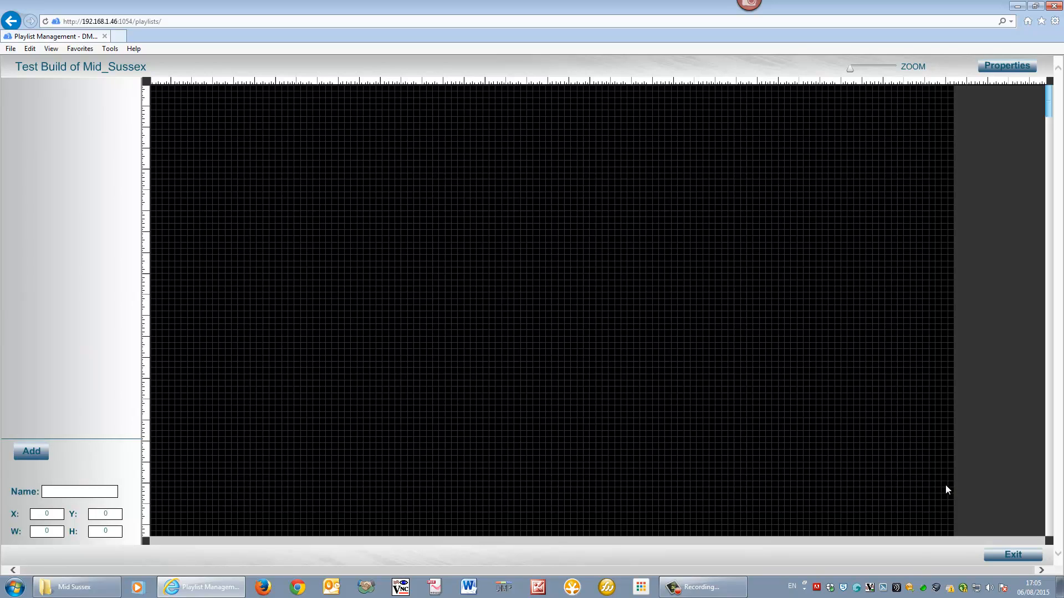
{"action": "left_click", "coordinate": [988, 66]}
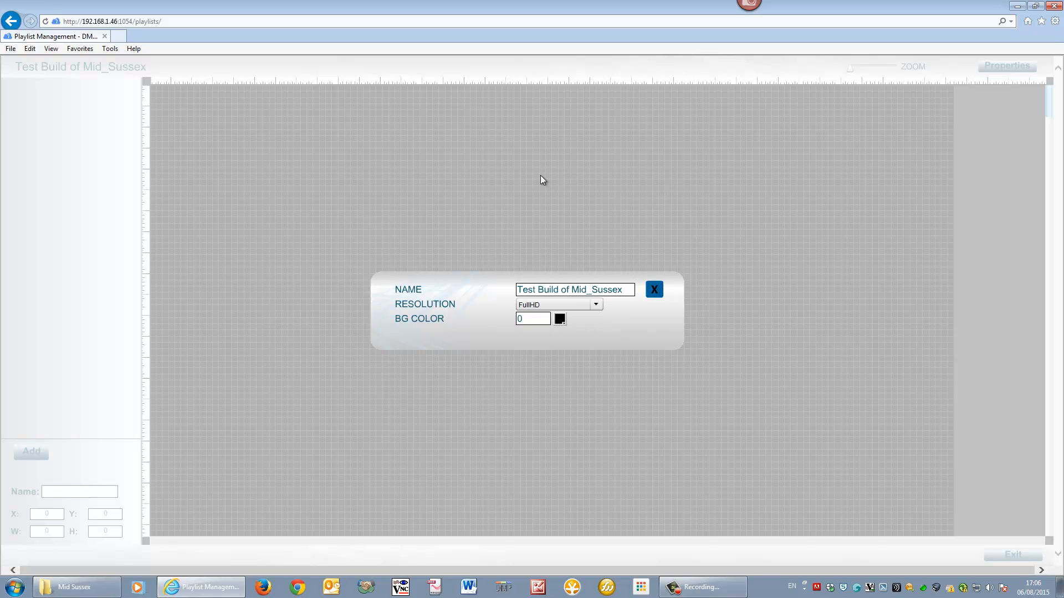
{"action": "left_click", "coordinate": [654, 295]}
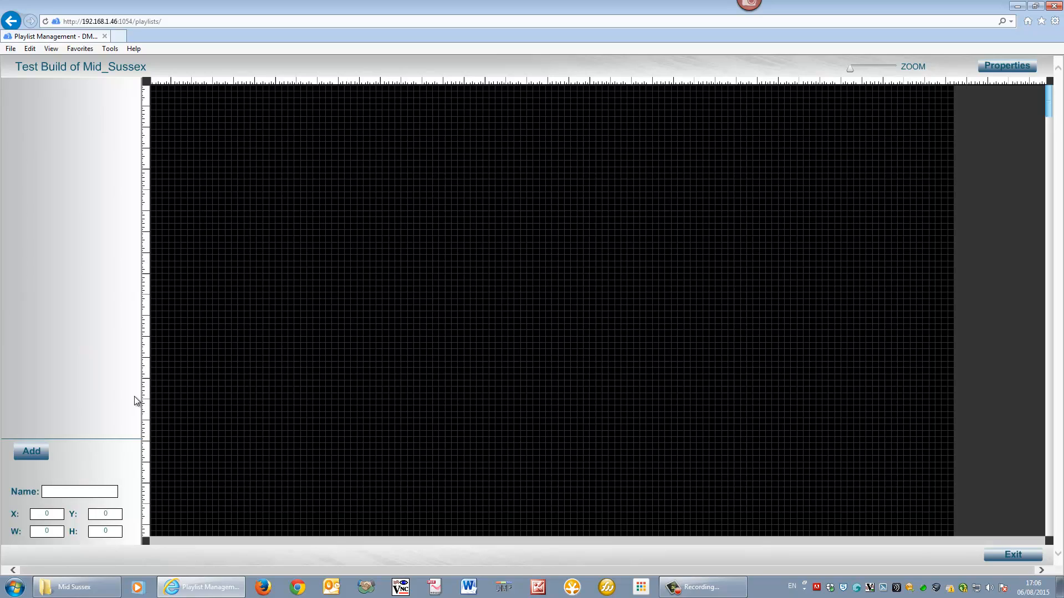
Add a frame stretched over the full 1920 by 1080 canvas from X 0, Y 0 and name it Background.
{"action": "left_click", "coordinate": [32, 452]}
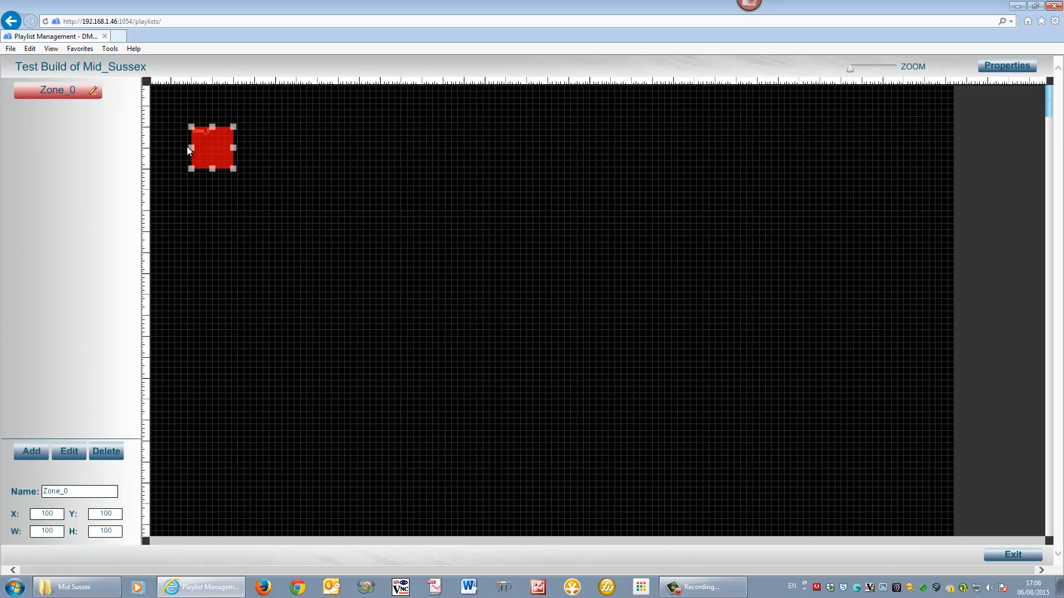
{"action": "left_click_drag", "start_coordinate": [193, 132], "coordinate": [152, 90]}
{"action": "left_click_drag", "start_coordinate": [231, 165], "coordinate": [1013, 570]}
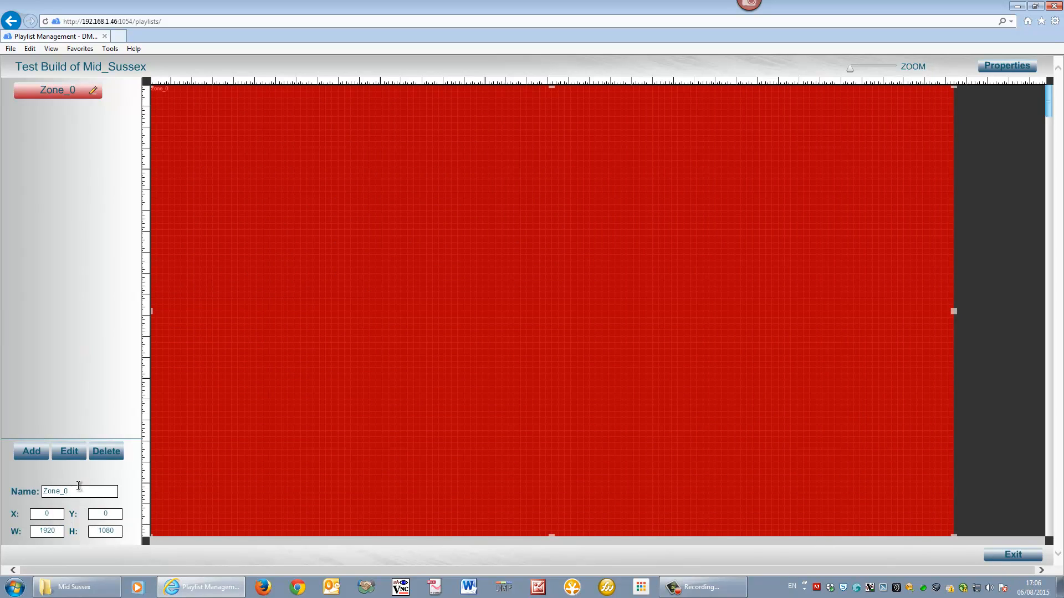
{"action": "double_click", "coordinate": [44, 491]}
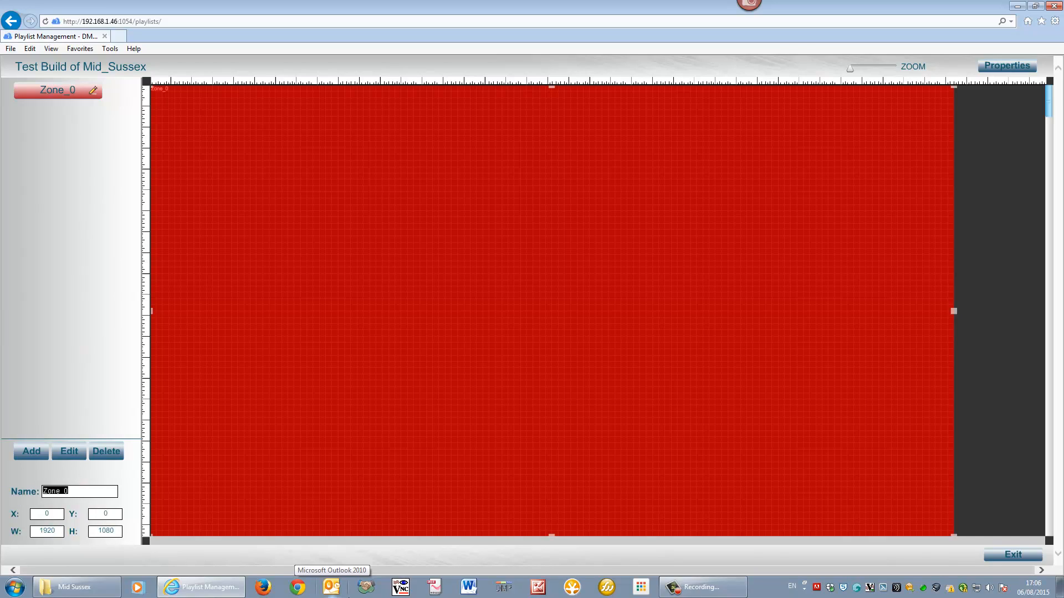
{"action": "type", "text": "Backgrounds"}
{"action": "key", "text": "BackSpace"}
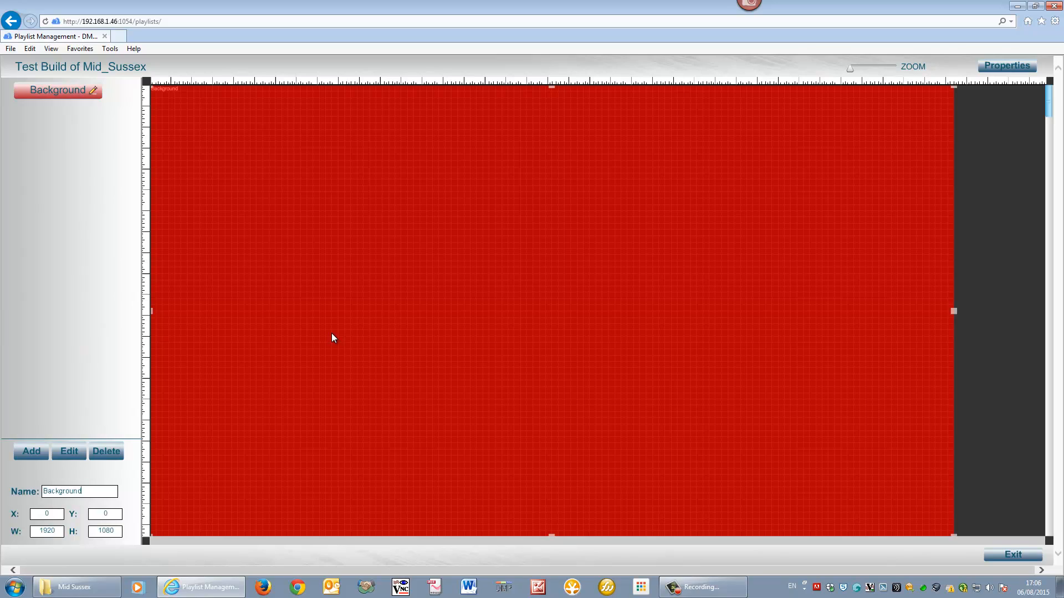
Create a content folder named Test Mid Sussex from the Background frame's event editor and select it.
{"action": "double_click", "coordinate": [385, 312]}
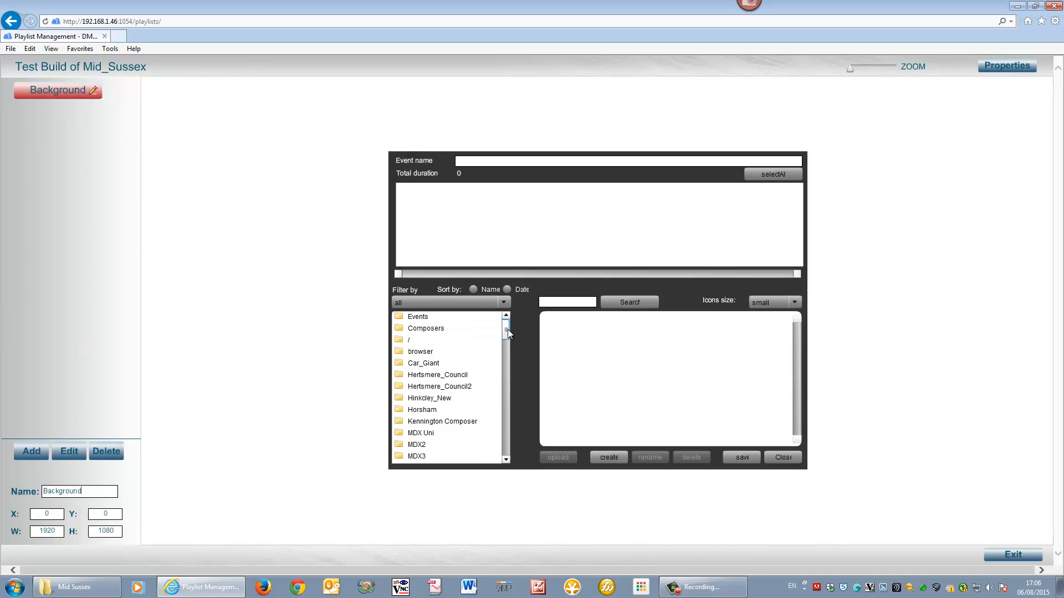
{"action": "left_click_drag", "start_coordinate": [508, 332], "coordinate": [513, 342]}
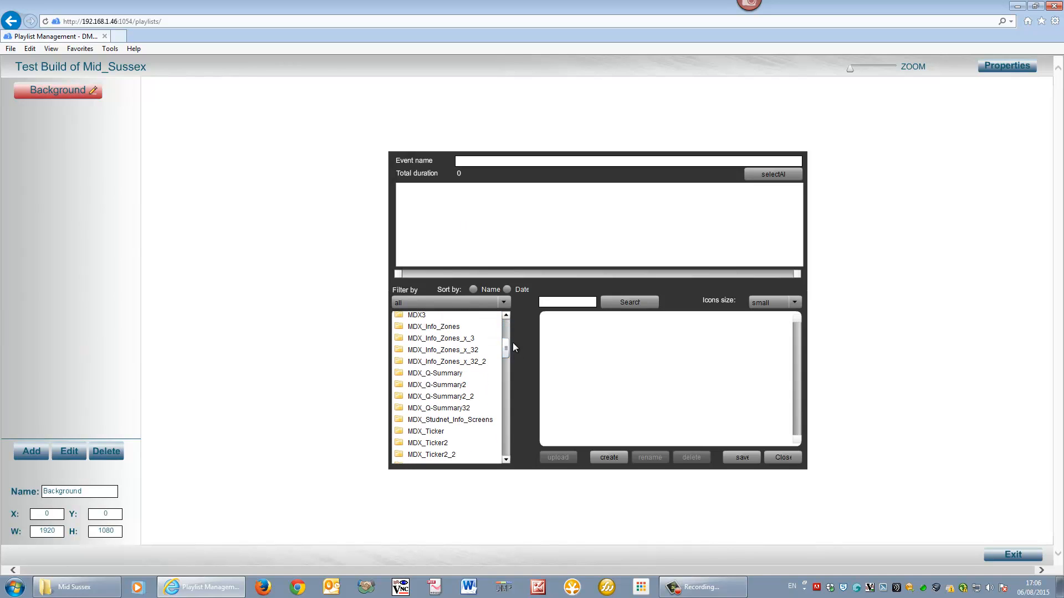
{"action": "left_click", "coordinate": [607, 458]}
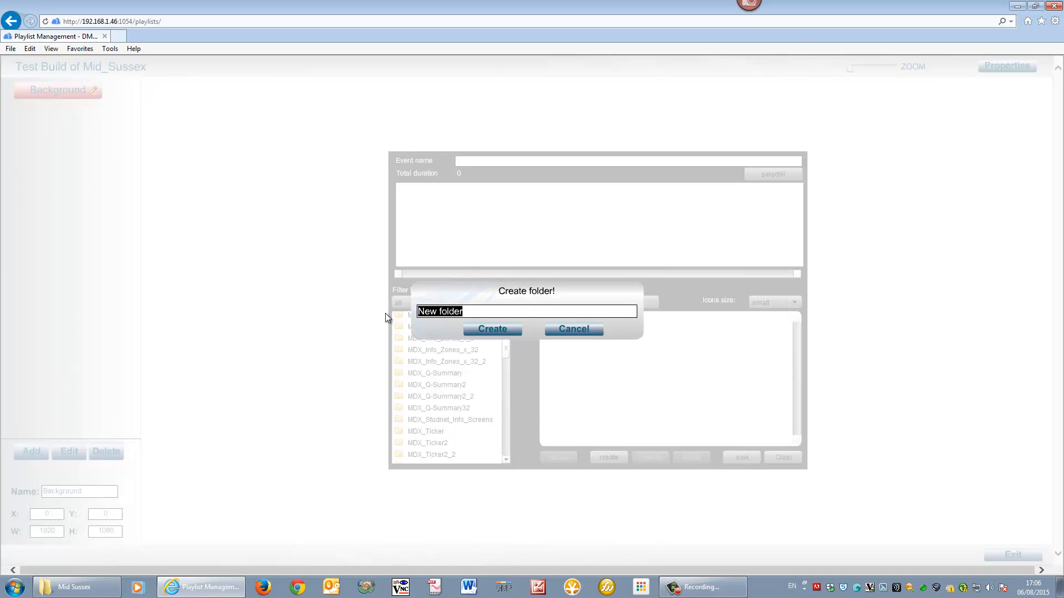
{"action": "type", "text": "Test Mid Su"}
{"action": "type", "text": "ssex"}
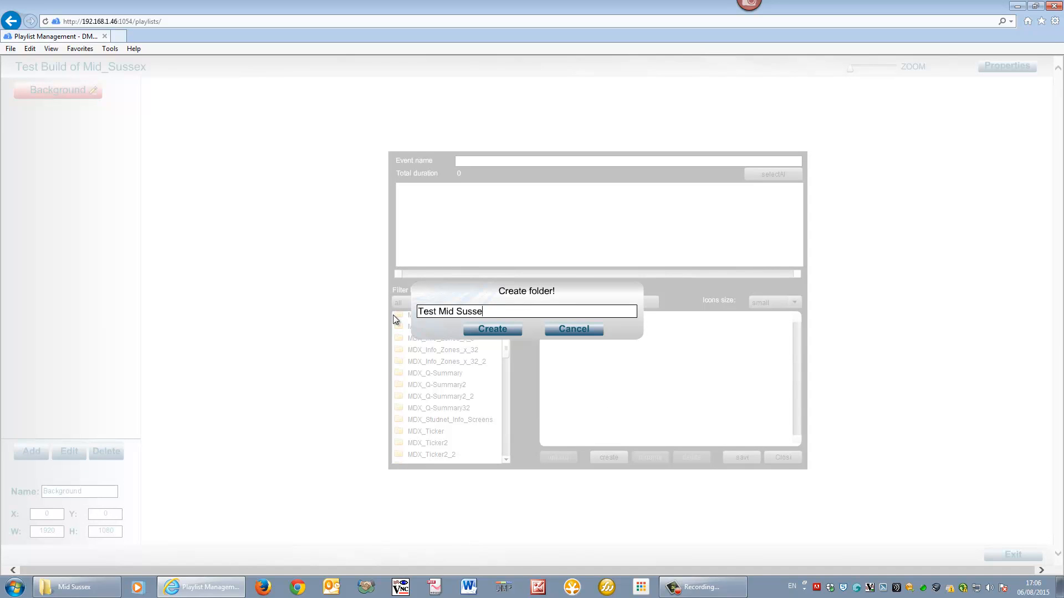
{"action": "left_click", "coordinate": [486, 331]}
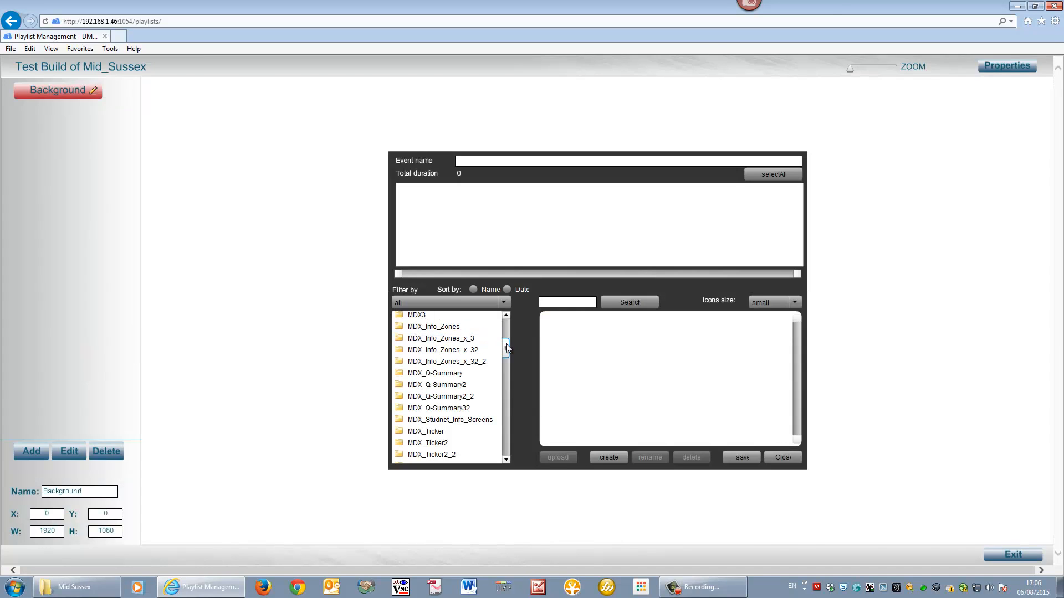
{"action": "left_click_drag", "start_coordinate": [506, 346], "coordinate": [505, 443]}
{"action": "left_click", "coordinate": [443, 409]}
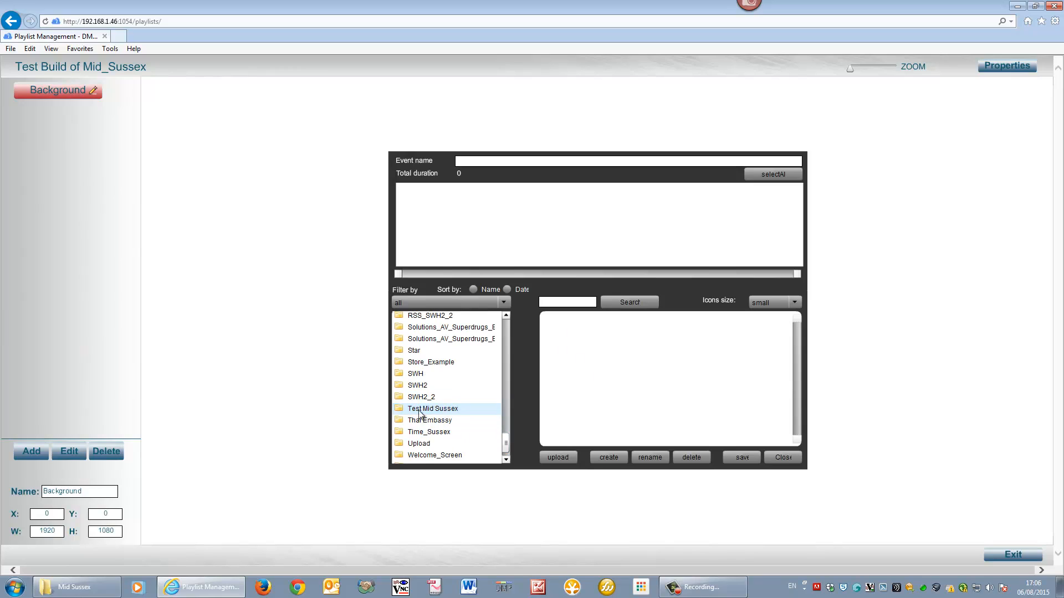
Start a file upload to the Test Mid Sussex folder and browse to Mid Sussex in the Sedao share on SBS.
{"action": "left_click", "coordinate": [441, 414]}
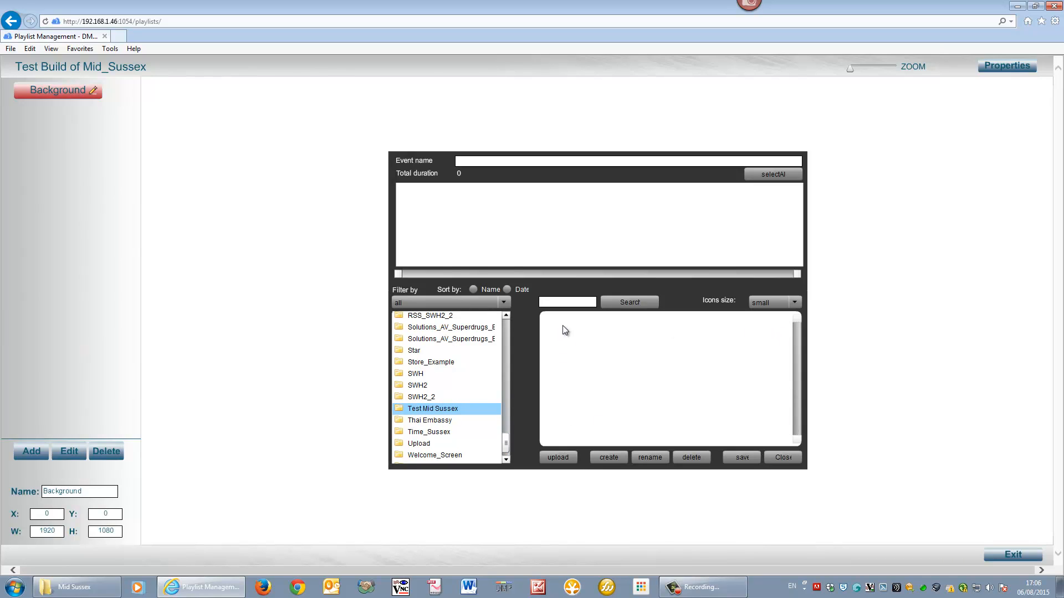
{"action": "left_click", "coordinate": [568, 457]}
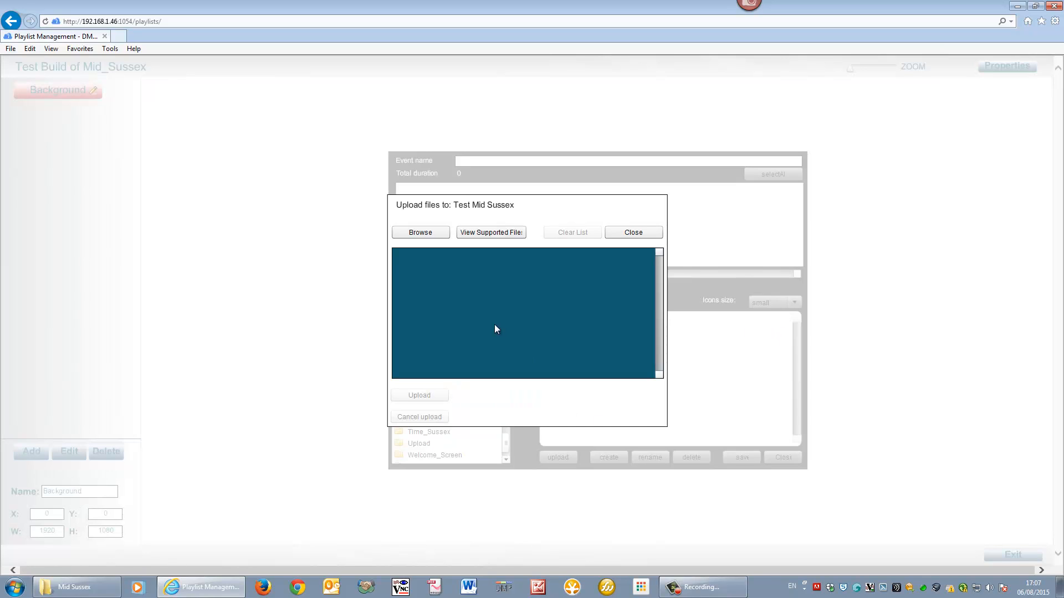
{"action": "left_click", "coordinate": [440, 235]}
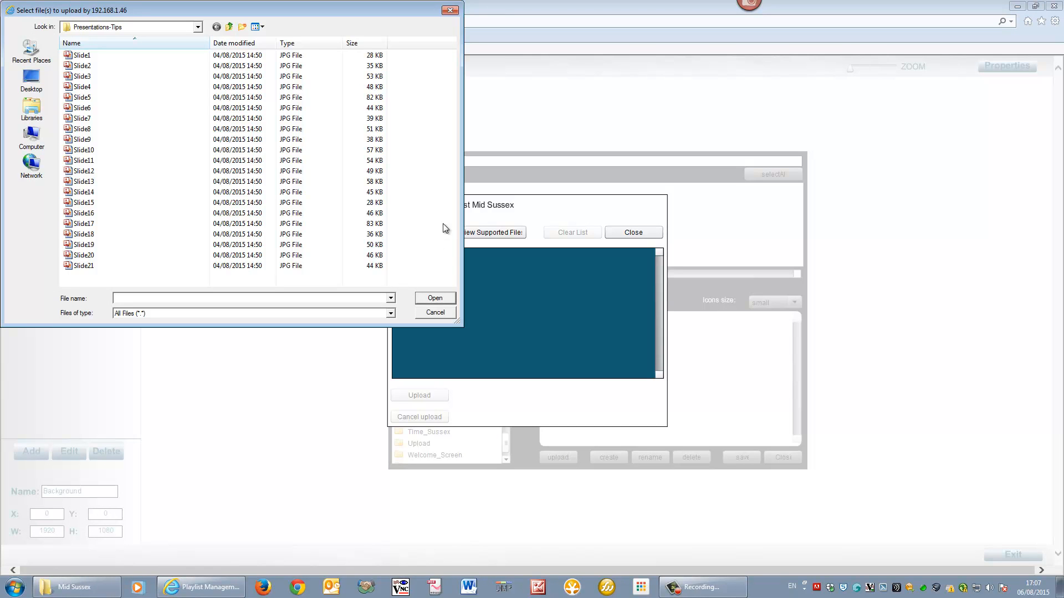
{"action": "left_click", "coordinate": [198, 29]}
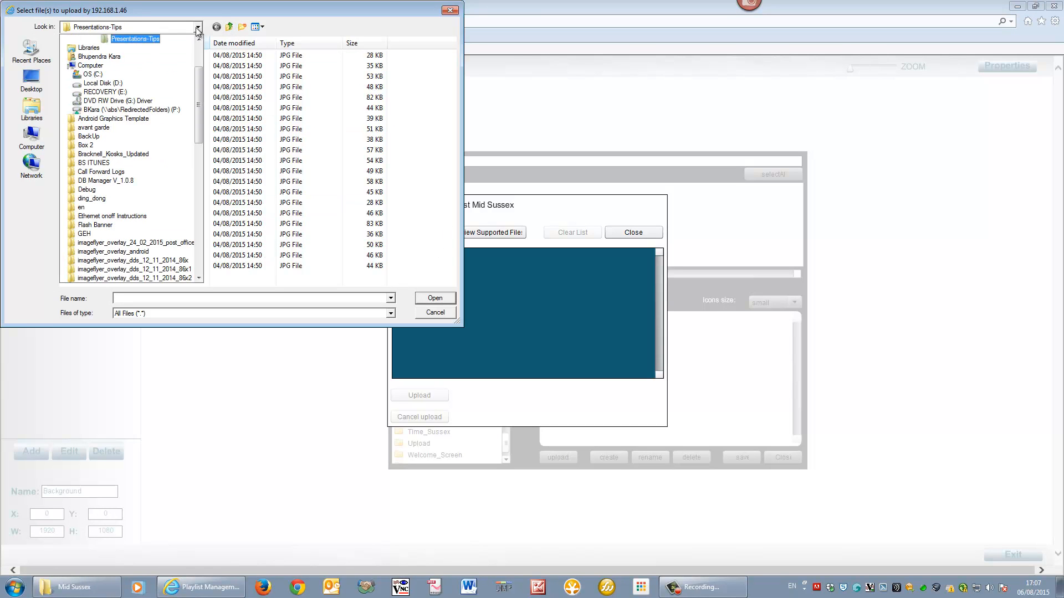
{"action": "scroll", "coordinate": [197, 60], "scroll_direction": "up", "scroll_amount": 3}
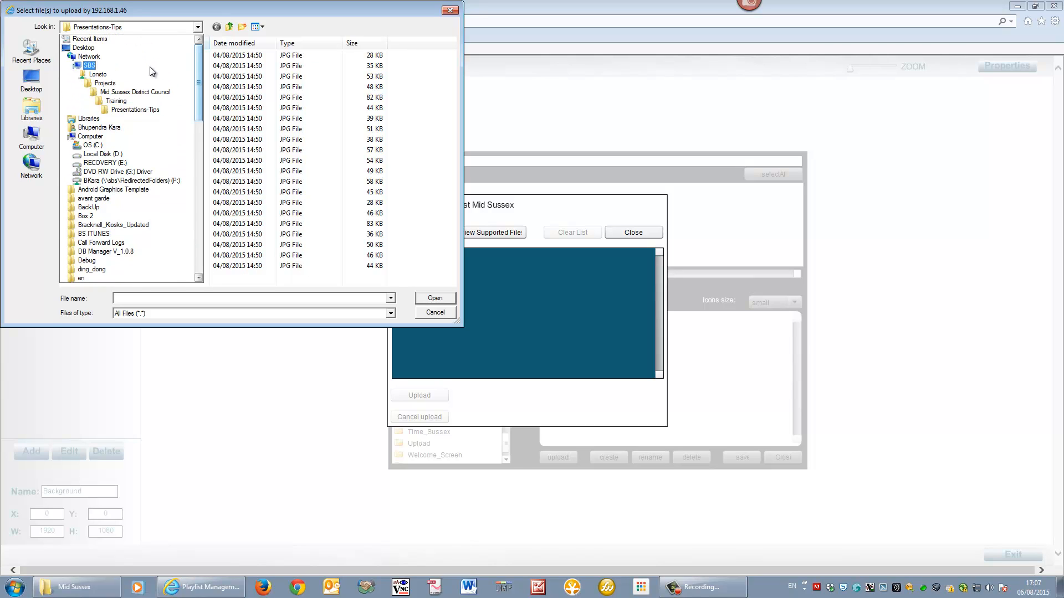
{"action": "left_click", "coordinate": [149, 74]}
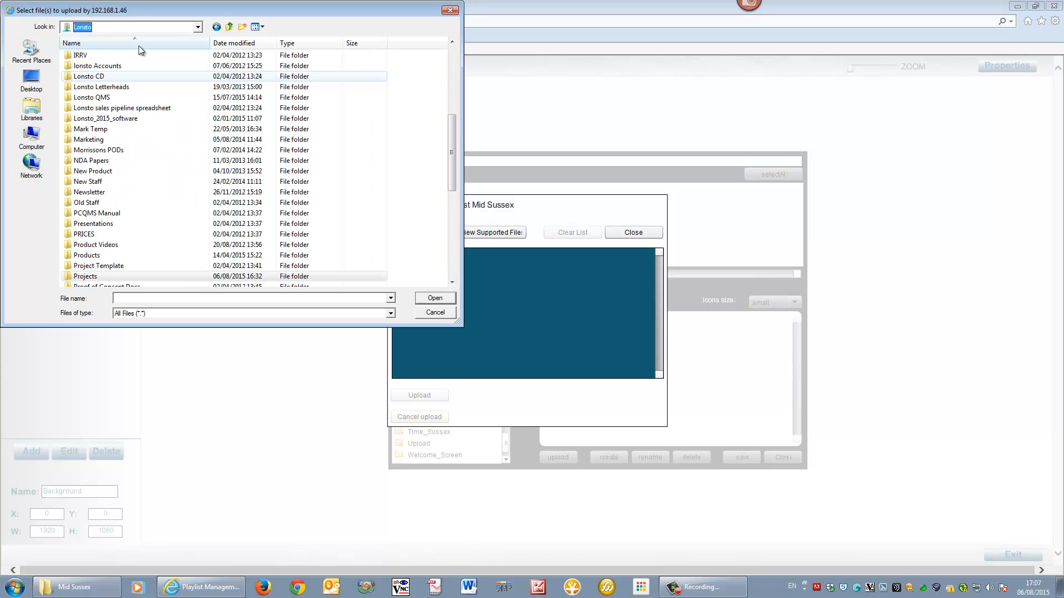
{"action": "left_click", "coordinate": [228, 27]}
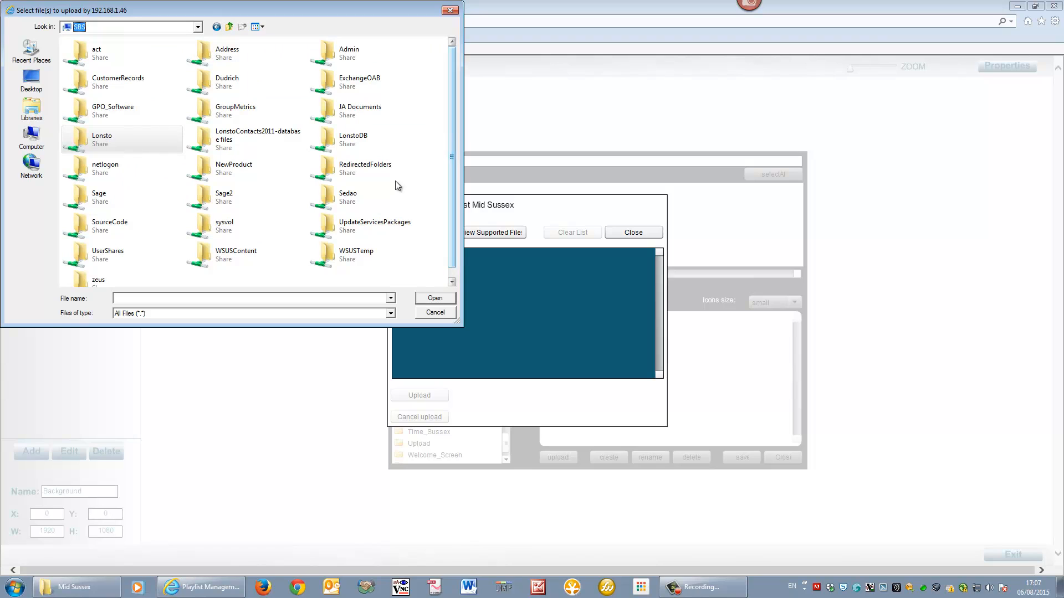
{"action": "left_click", "coordinate": [344, 206]}
{"action": "double_click", "coordinate": [344, 206]}
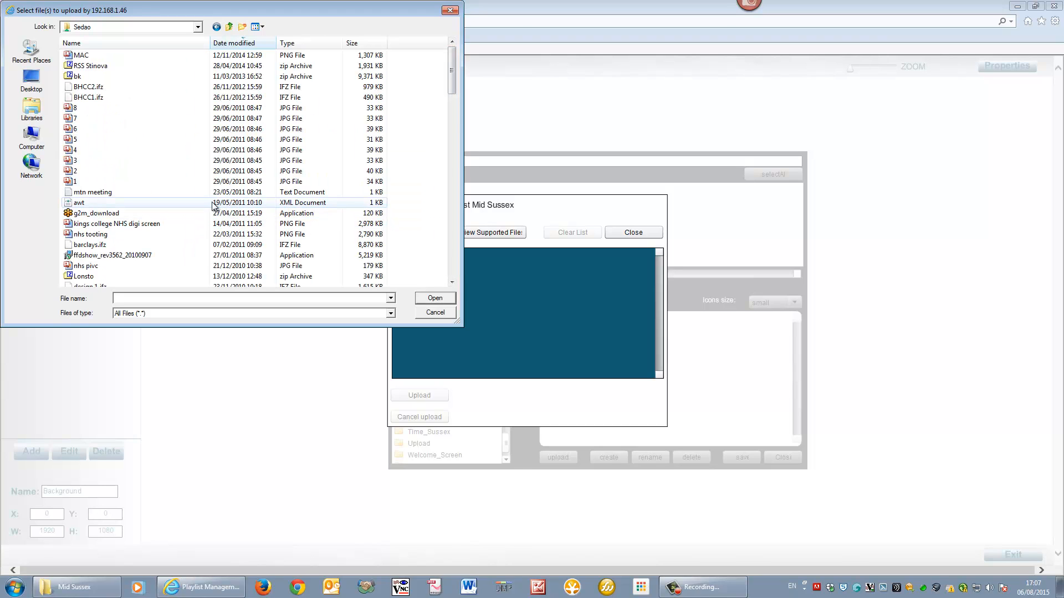
{"action": "scroll", "coordinate": [214, 206], "scroll_direction": "down", "scroll_amount": 3}
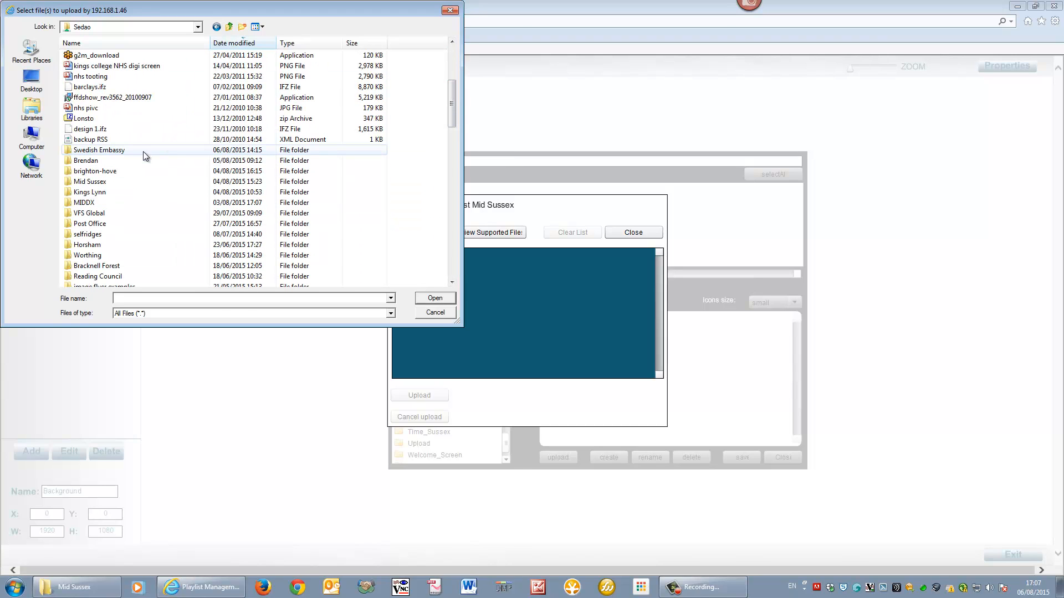
{"action": "double_click", "coordinate": [140, 183]}
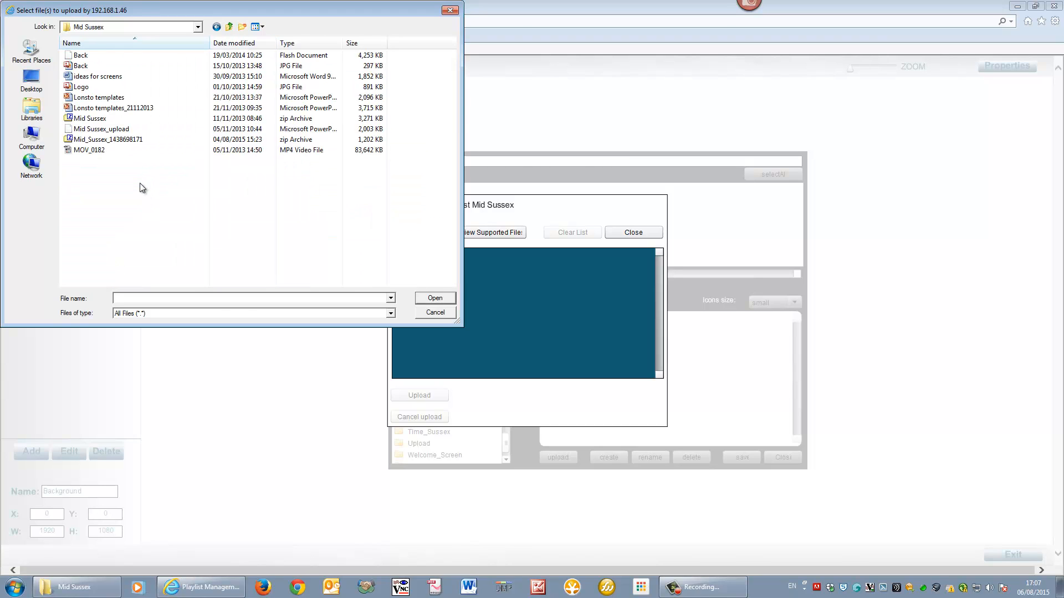
Choose the Back JPG image and upload it to the Test Mid Sussex folder.
{"action": "left_click", "coordinate": [106, 67]}
{"action": "left_click", "coordinate": [435, 299]}
{"action": "left_click", "coordinate": [431, 392]}
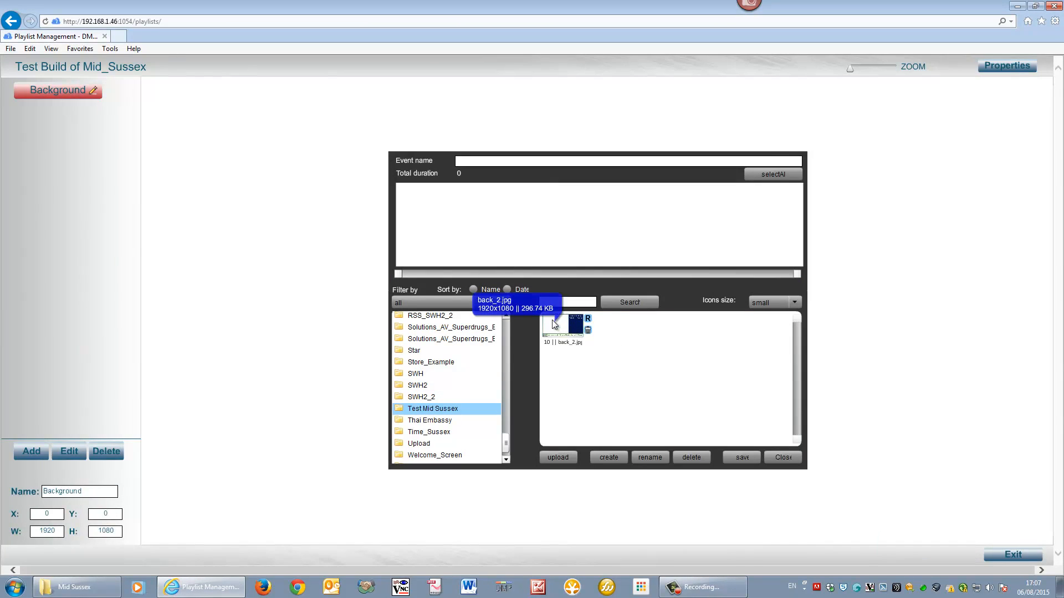
Add back_2.jpg to the Background frame's event sequence and save the event.
{"action": "left_click_drag", "start_coordinate": [560, 330], "coordinate": [457, 224]}
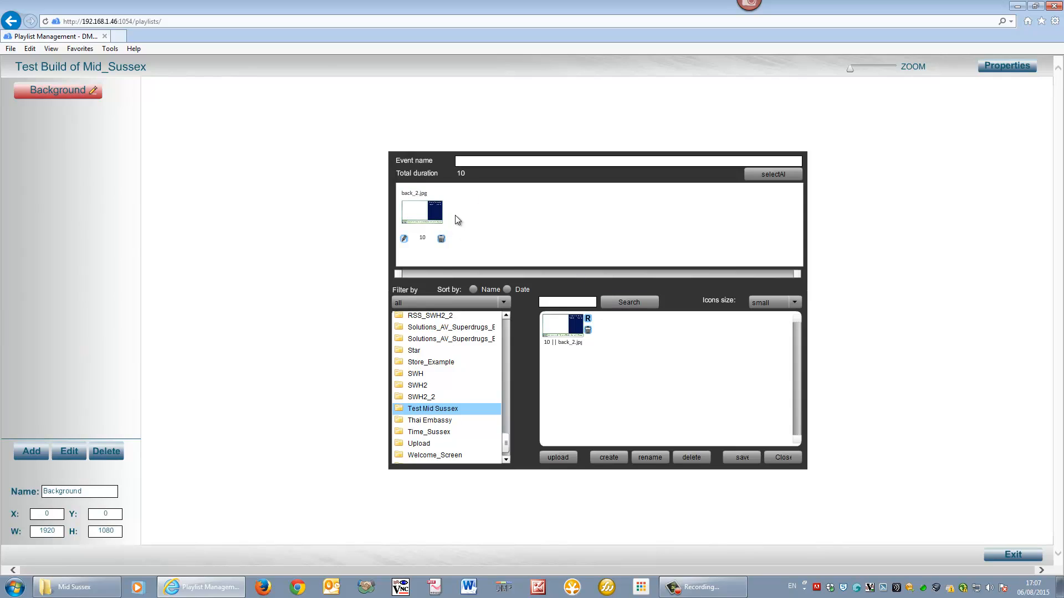
{"action": "double_click", "coordinate": [431, 238]}
{"action": "left_click", "coordinate": [739, 457]}
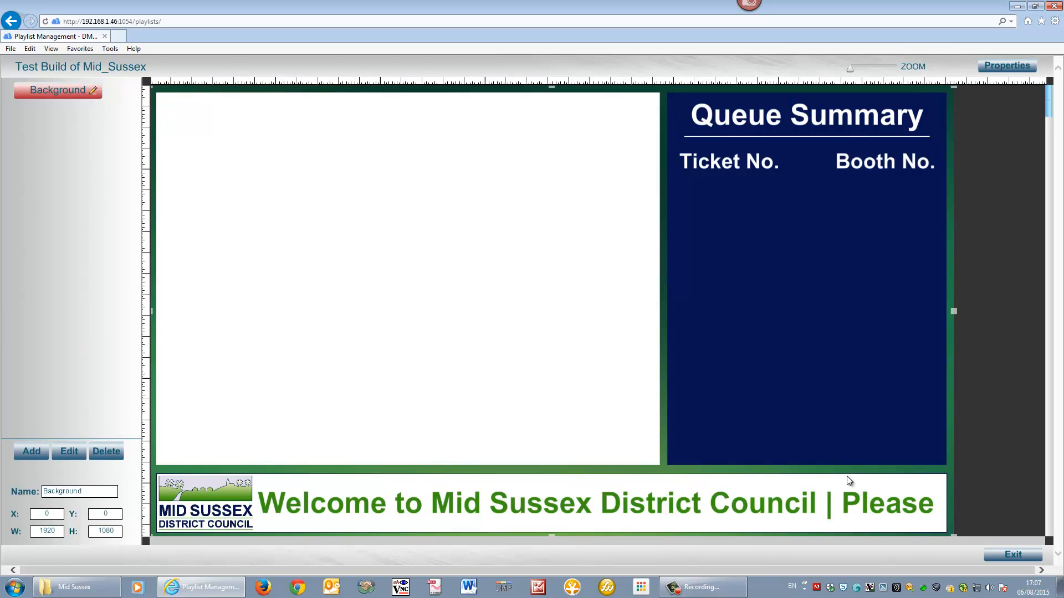
Add a frame over the welcome text strip at about X 247, Y 933, sized about 1385 by 130, and name it Ticker.
{"action": "left_click", "coordinate": [31, 451]}
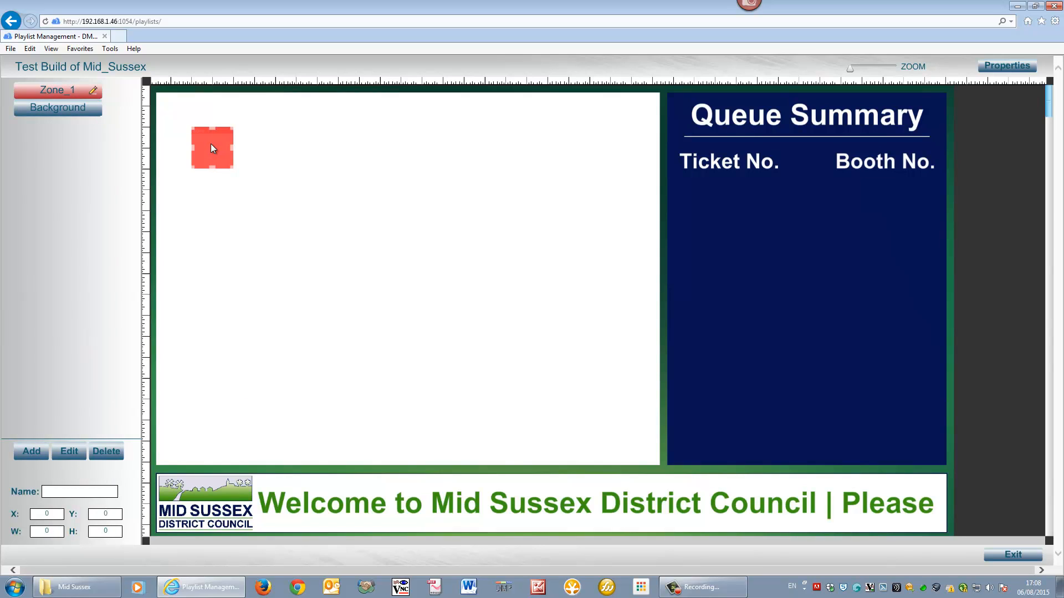
{"action": "left_click_drag", "start_coordinate": [213, 149], "coordinate": [307, 339]}
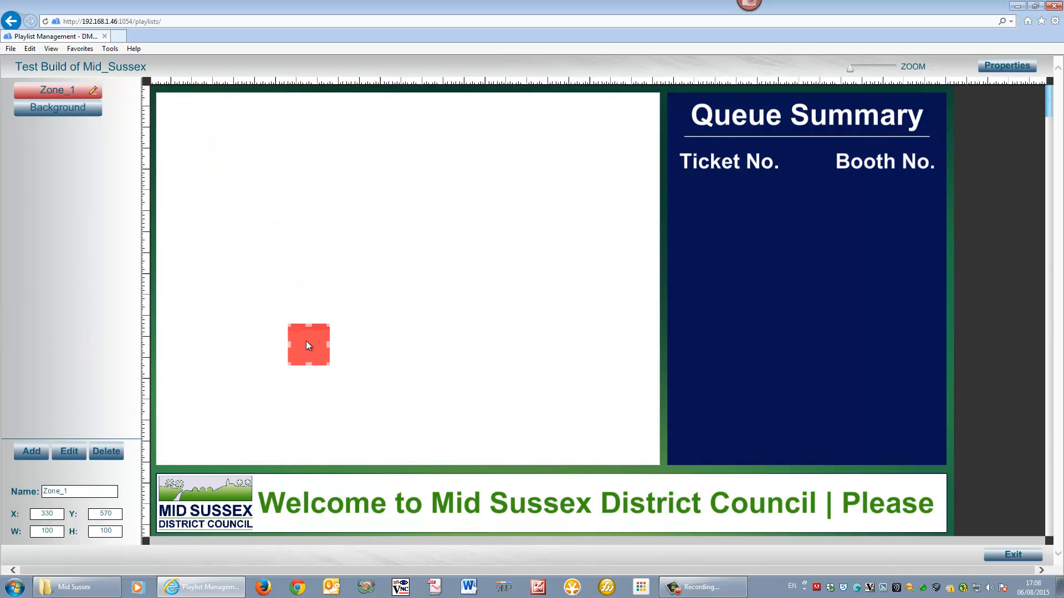
{"action": "left_click_drag", "start_coordinate": [290, 396], "coordinate": [277, 459]}
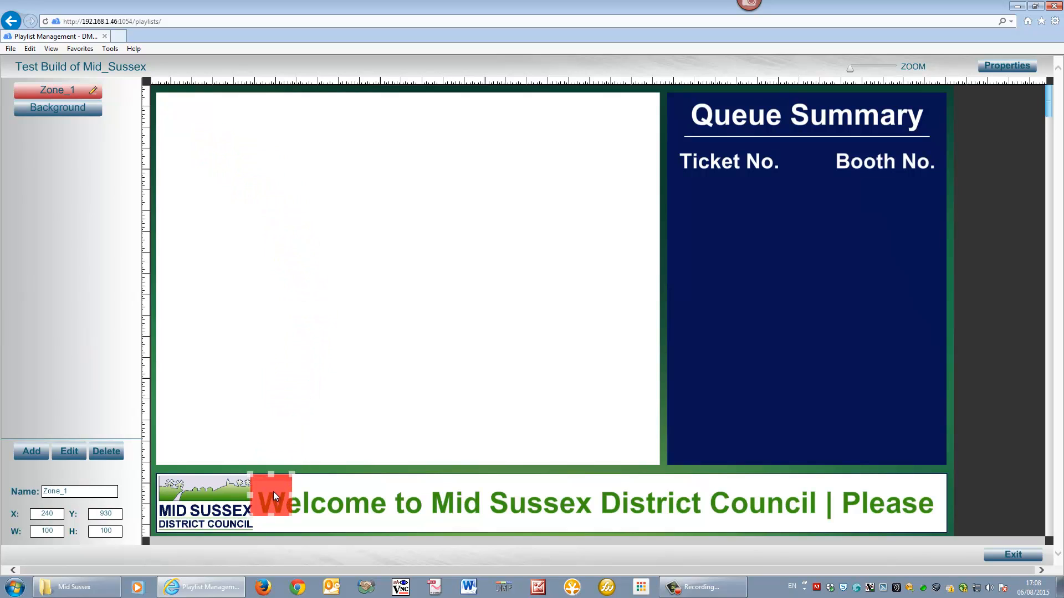
{"action": "left_click_drag", "start_coordinate": [275, 494], "coordinate": [278, 532]}
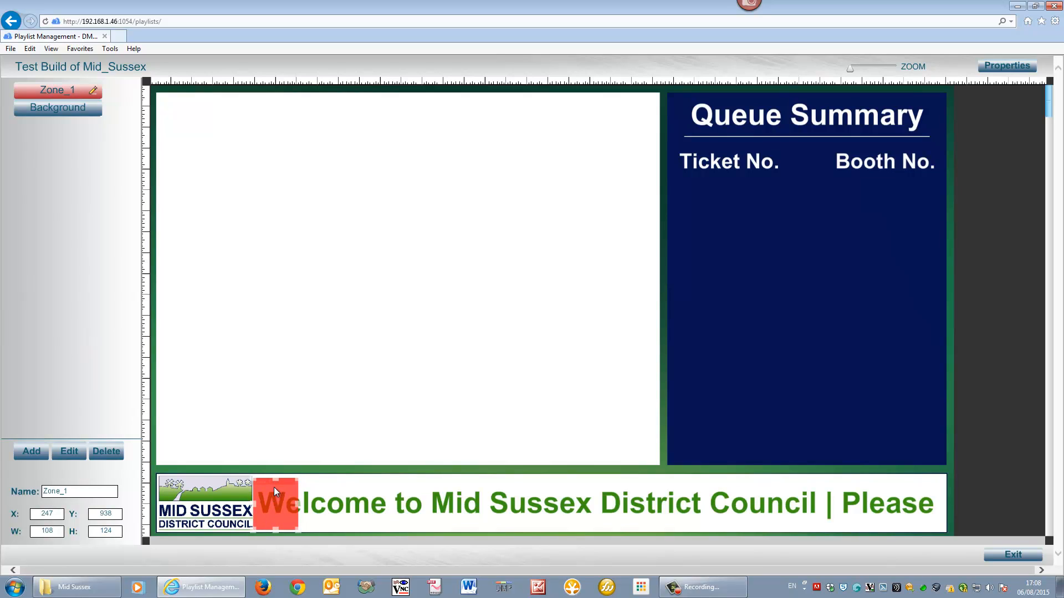
{"action": "left_click_drag", "start_coordinate": [276, 479], "coordinate": [277, 480]}
{"action": "left_click_drag", "start_coordinate": [347, 512], "coordinate": [836, 505]}
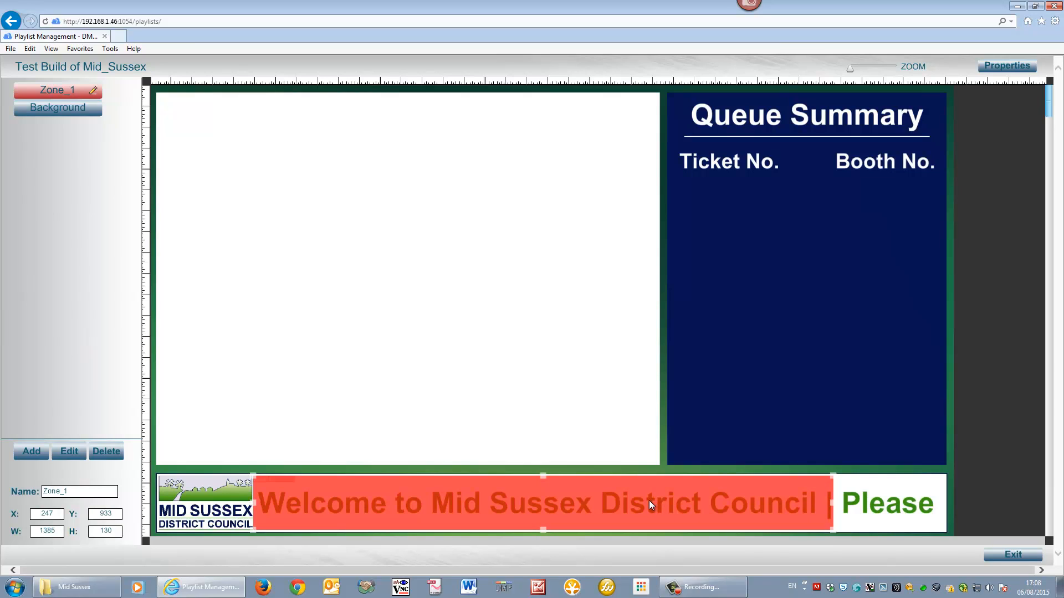
{"action": "left_click_drag", "start_coordinate": [68, 491], "coordinate": [2, 491]}
{"action": "type", "text": "Ticker"}
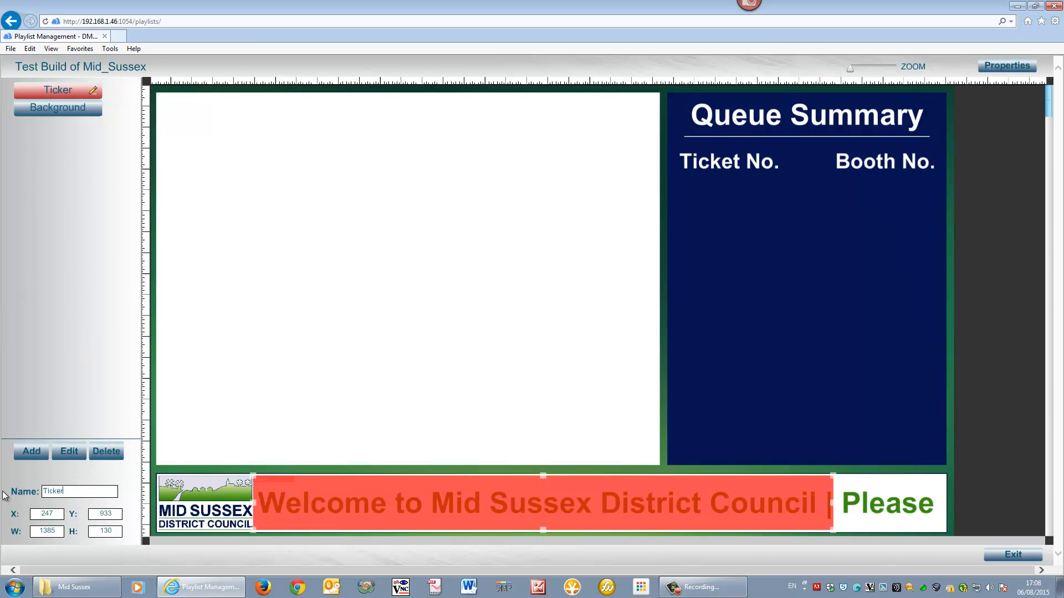
Add a Ticker event from the Events folder to the Ticker frame, set its duration to 20 and open its settings.
{"action": "double_click", "coordinate": [341, 493]}
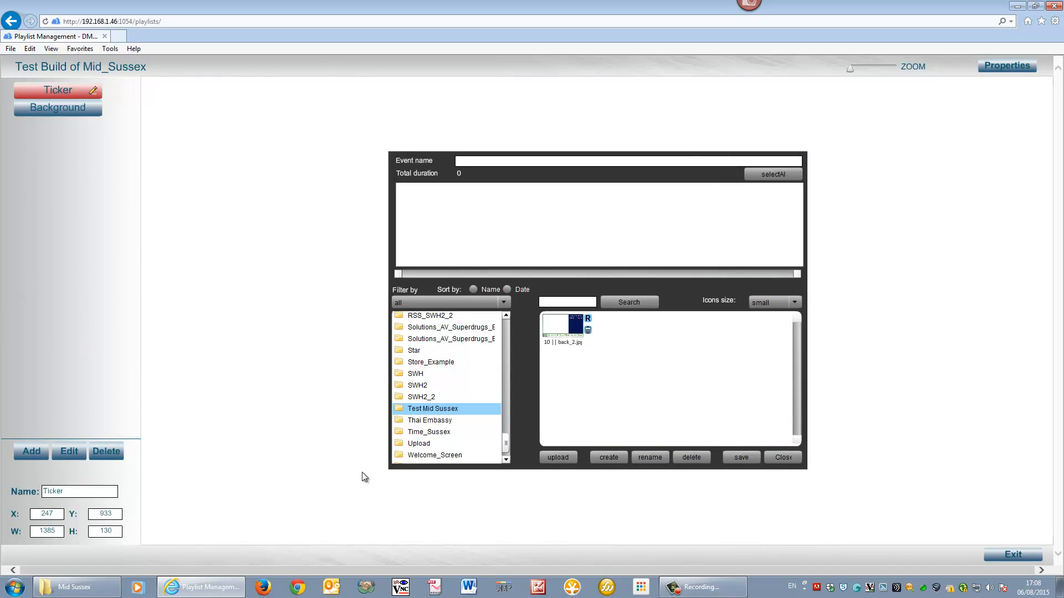
{"action": "left_click_drag", "start_coordinate": [505, 443], "coordinate": [505, 322]}
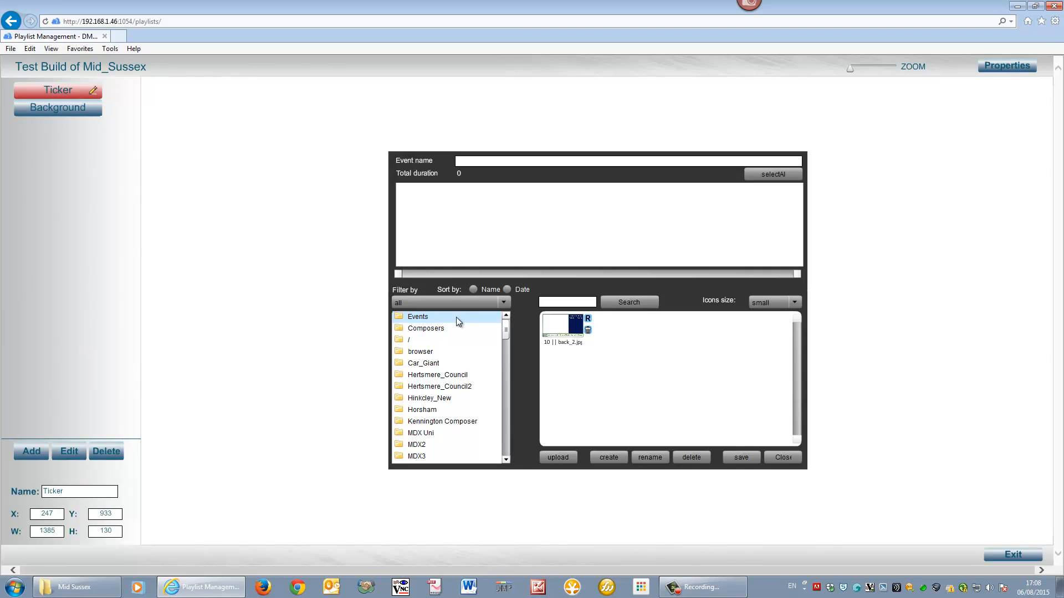
{"action": "left_click", "coordinate": [429, 322]}
{"action": "left_click_drag", "start_coordinate": [555, 327], "coordinate": [437, 237]}
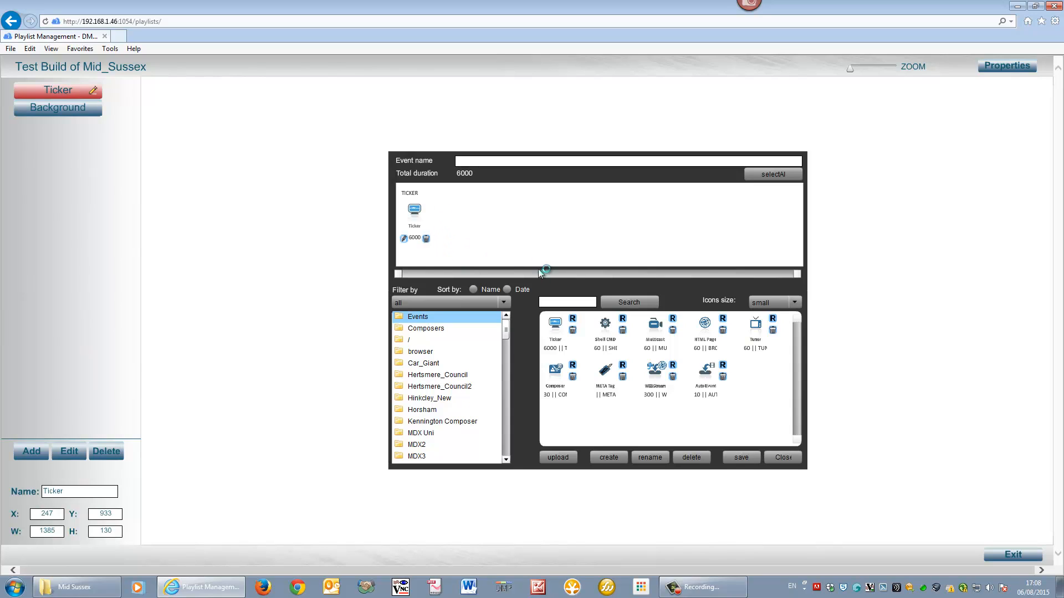
{"action": "double_click", "coordinate": [415, 237]}
{"action": "type", "text": "20"}
{"action": "left_click", "coordinate": [415, 211]}
{"action": "double_click", "coordinate": [415, 211]}
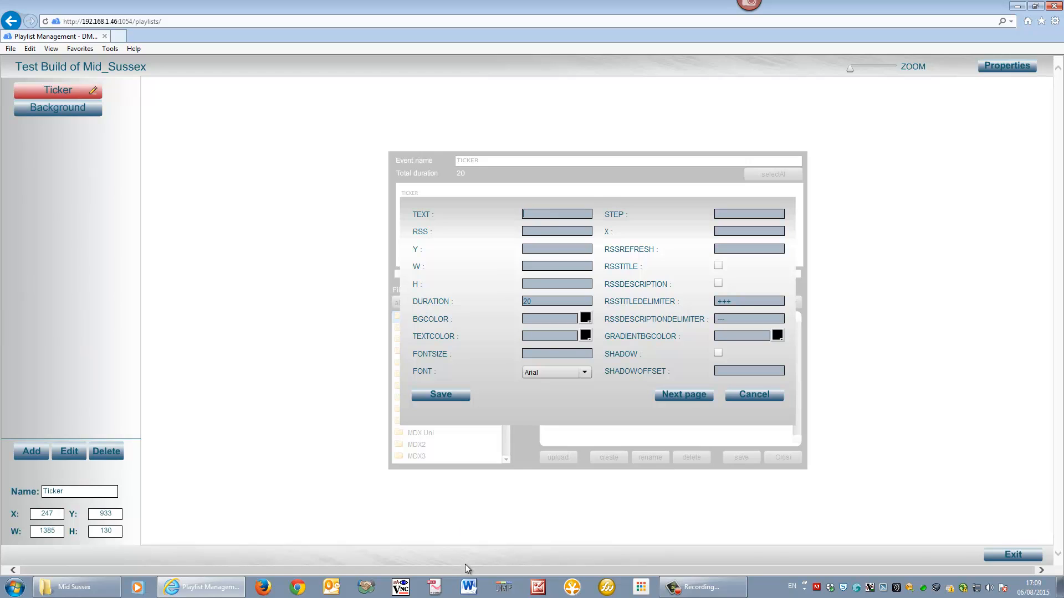
In Word, write and copy "Welcome to Mid Sussex District Council | Please ensure you have taken a ticket from reception to speak with our team |".
{"action": "left_click", "coordinate": [468, 588]}
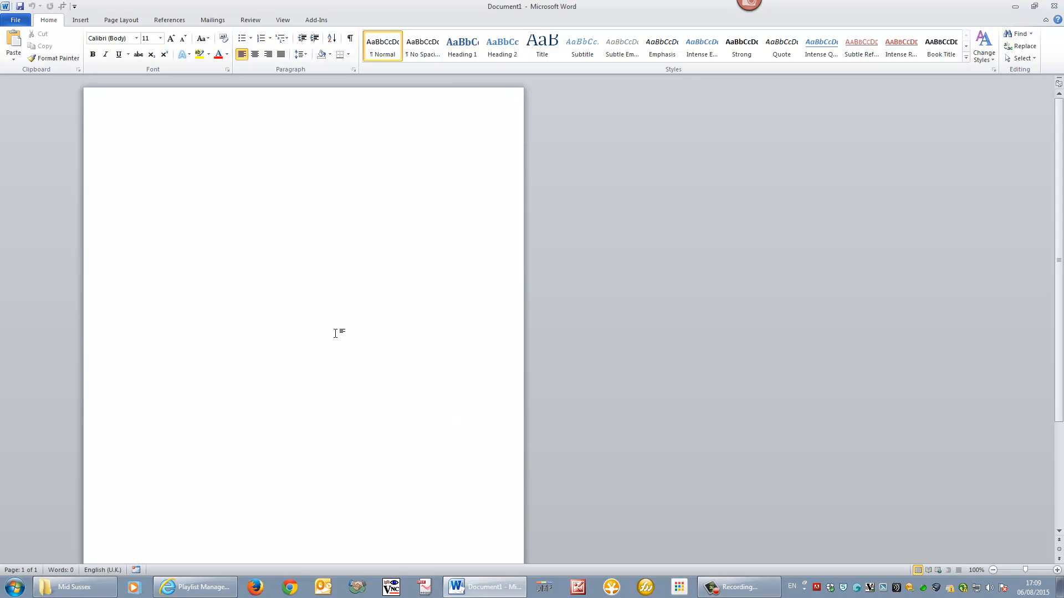
{"action": "type", "text": "Welcome to Mid Sussex District Counci"}
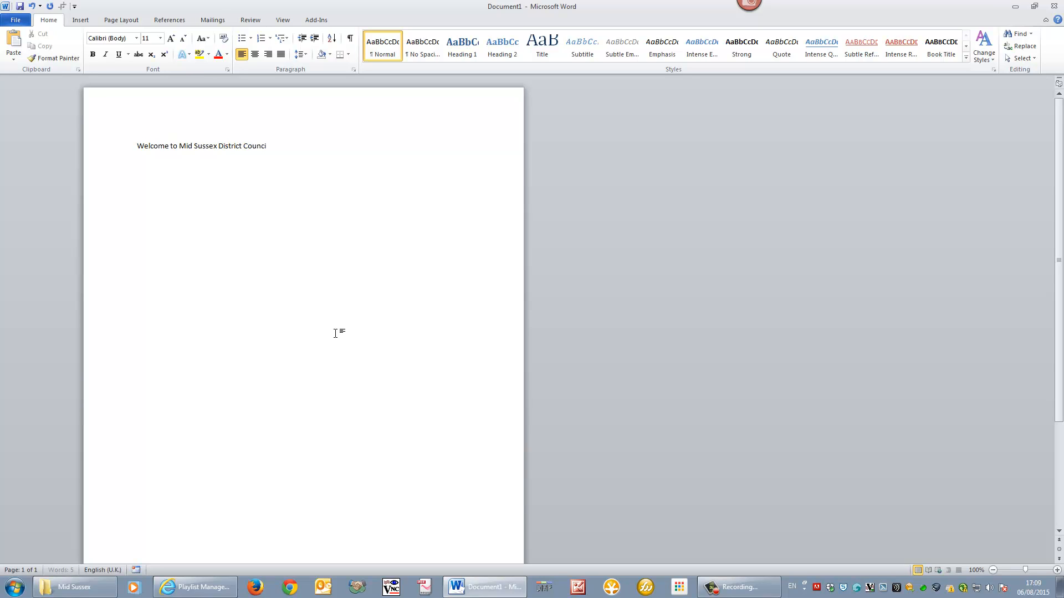
{"action": "type", "text": "l I Please ensure you have taken"}
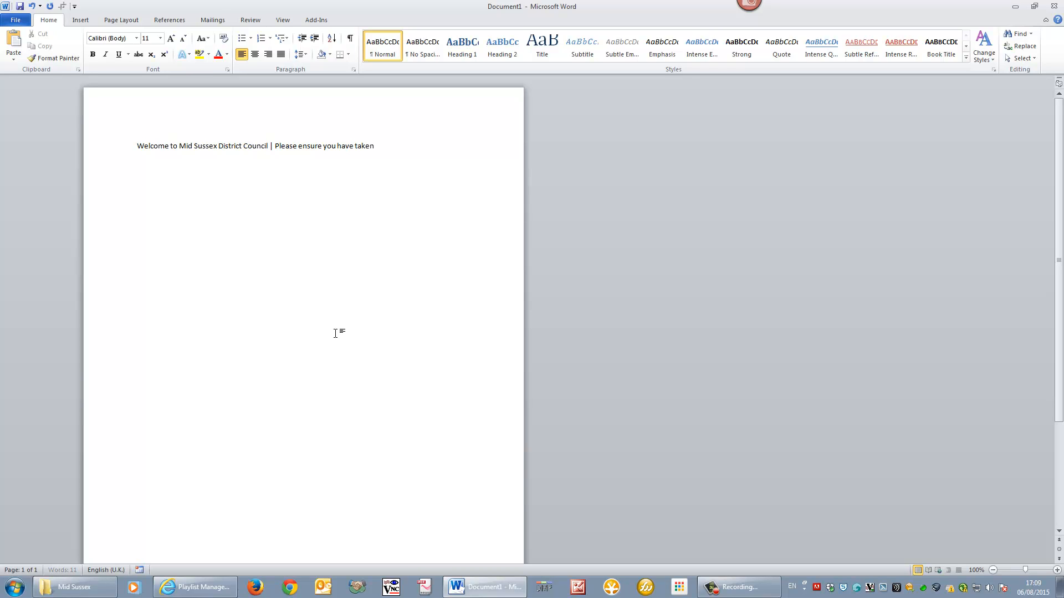
{"action": "type", "text": " a ticket from reception to speak with our t"}
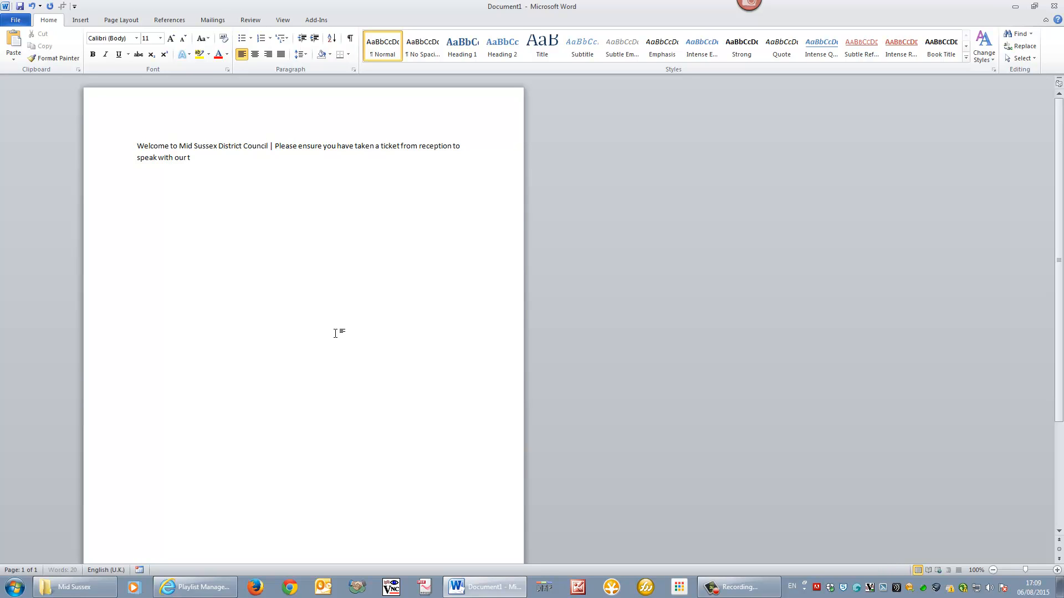
{"action": "type", "text": "eam |"}
{"action": "left_click_drag", "start_coordinate": [225, 157], "coordinate": [134, 148]}
{"action": "right_click", "coordinate": [165, 148]}
{"action": "left_click", "coordinate": [190, 166]}
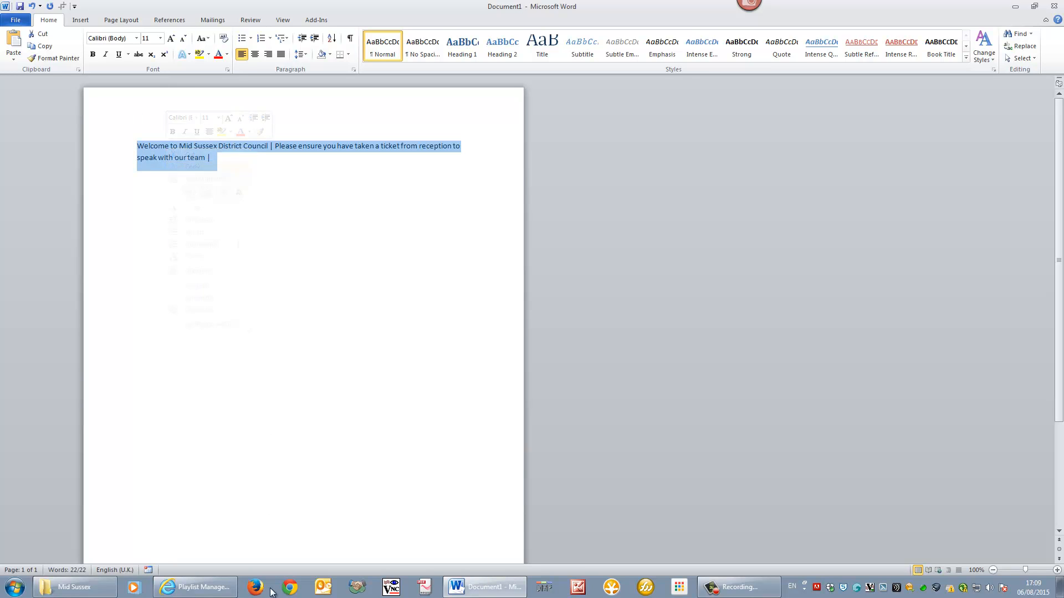
Switch back to the playlist editor in Internet Explorer and paste the copied message as the ticker event's text.
{"action": "left_click", "coordinate": [195, 588]}
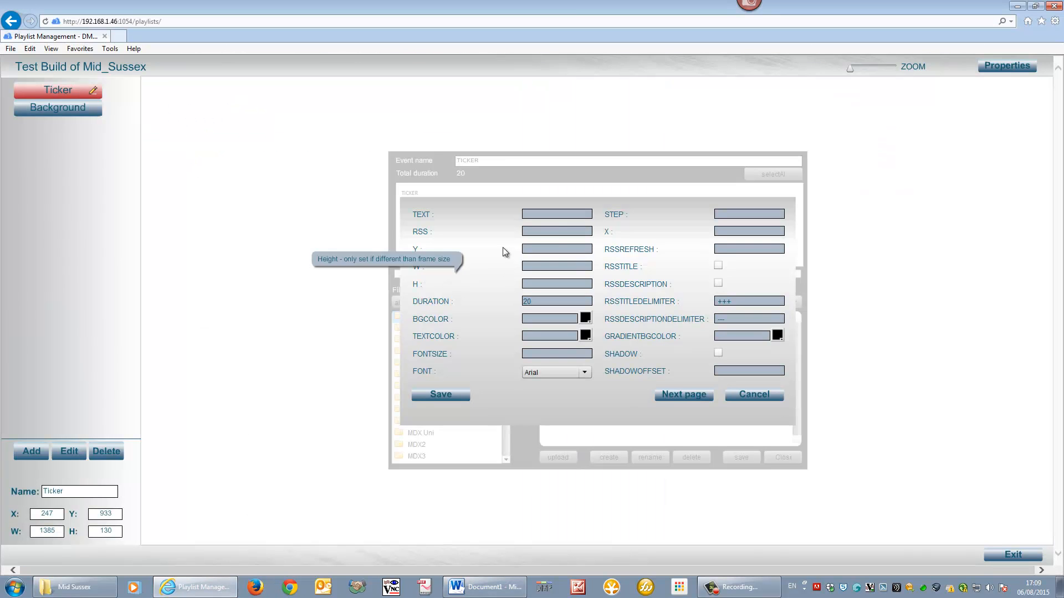
{"action": "right_click", "coordinate": [534, 216]}
{"action": "left_click", "coordinate": [558, 246]}
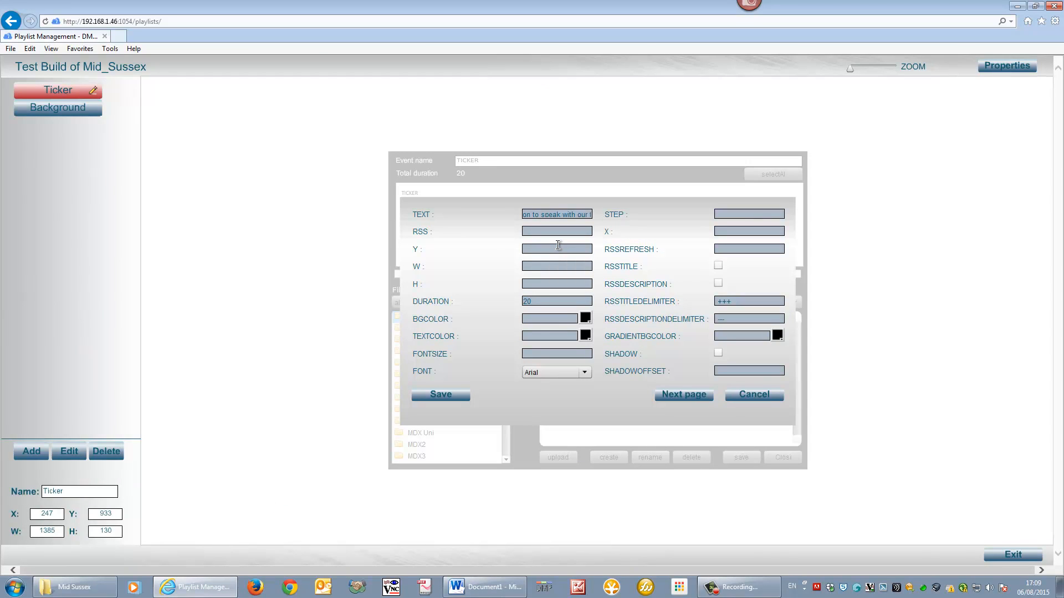
Set the ticker's background colour to white (ffffff) and its text colour to green 009933.
{"action": "left_click", "coordinate": [547, 320]}
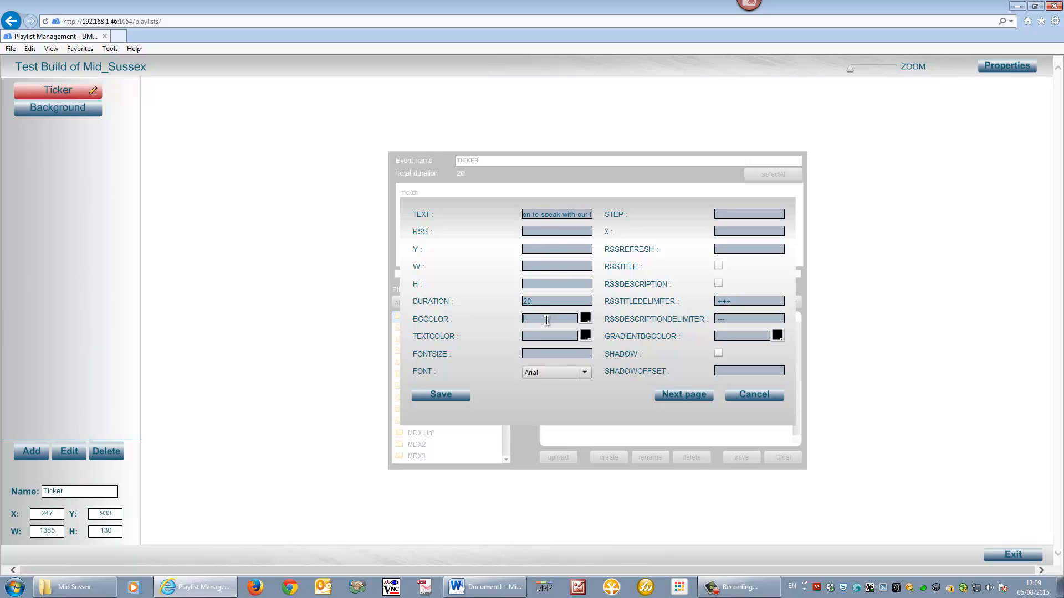
{"action": "left_click", "coordinate": [586, 323]}
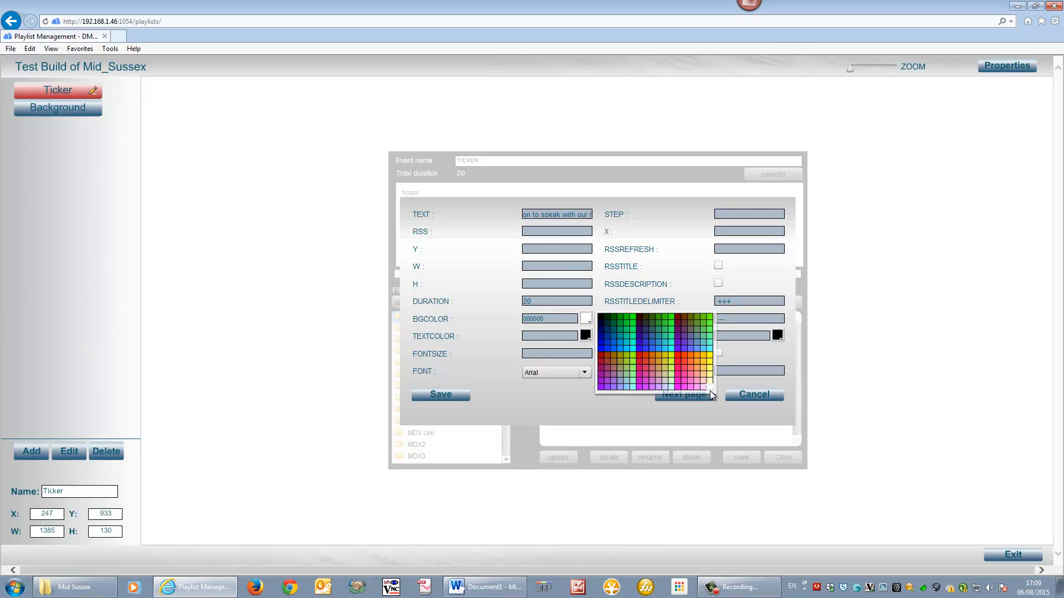
{"action": "left_click", "coordinate": [710, 387]}
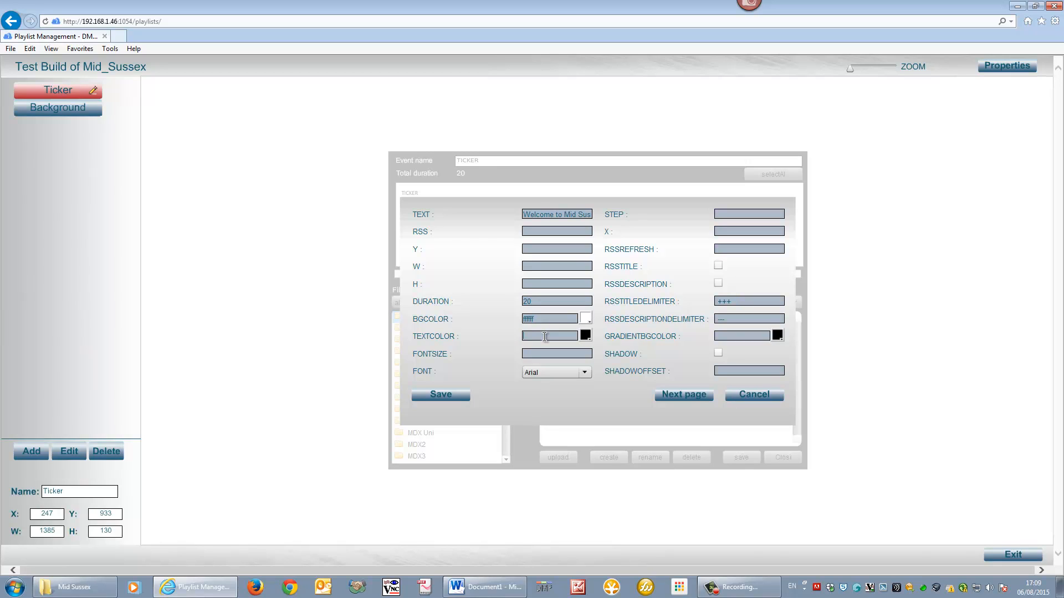
{"action": "left_click", "coordinate": [586, 338]}
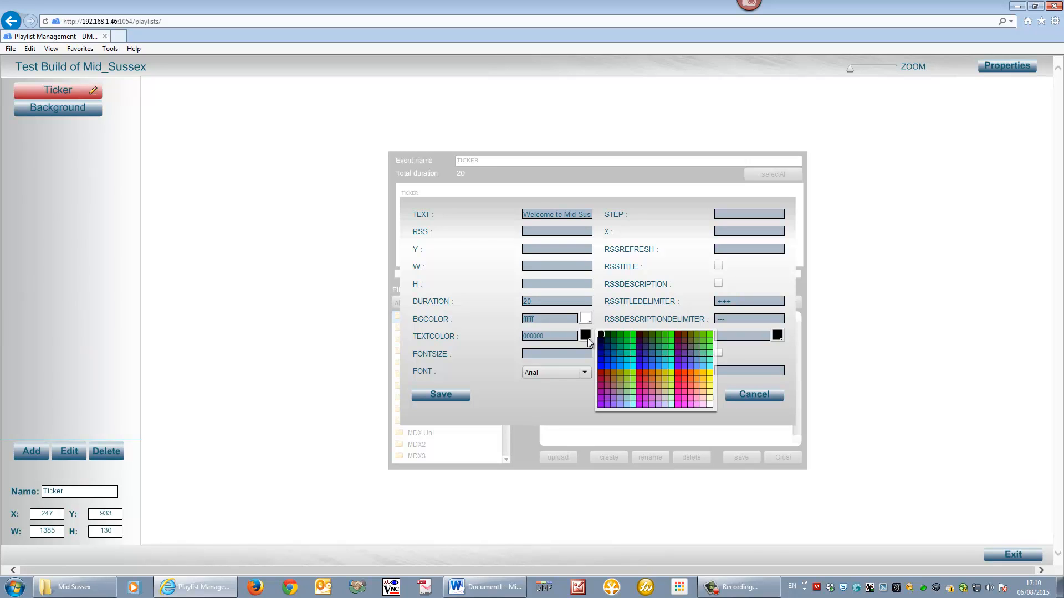
{"action": "left_click", "coordinate": [620, 341]}
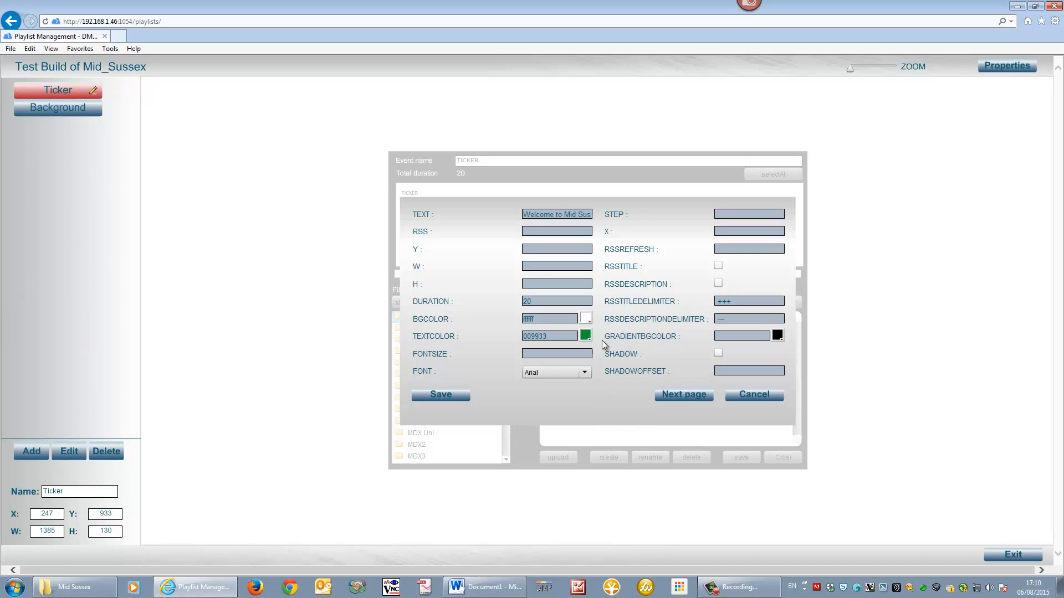
Save the ticker event's settings and the Ticker frame's content.
{"action": "left_click", "coordinate": [464, 397]}
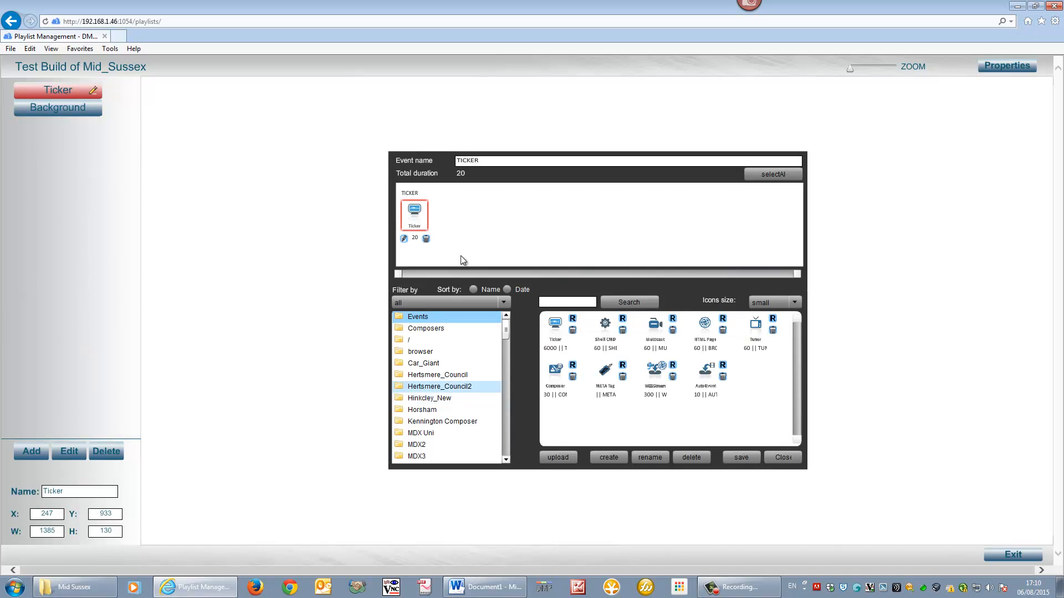
{"action": "left_click", "coordinate": [741, 459]}
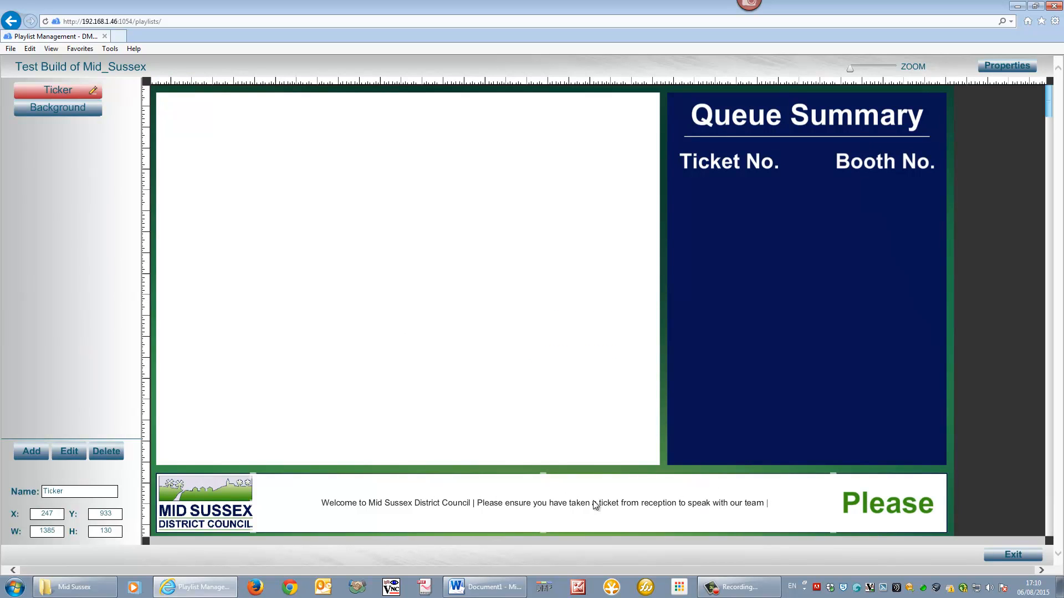
Reopen the ticker event's settings, set the font size to 75 with the Arial font, and save the event.
{"action": "double_click", "coordinate": [386, 506]}
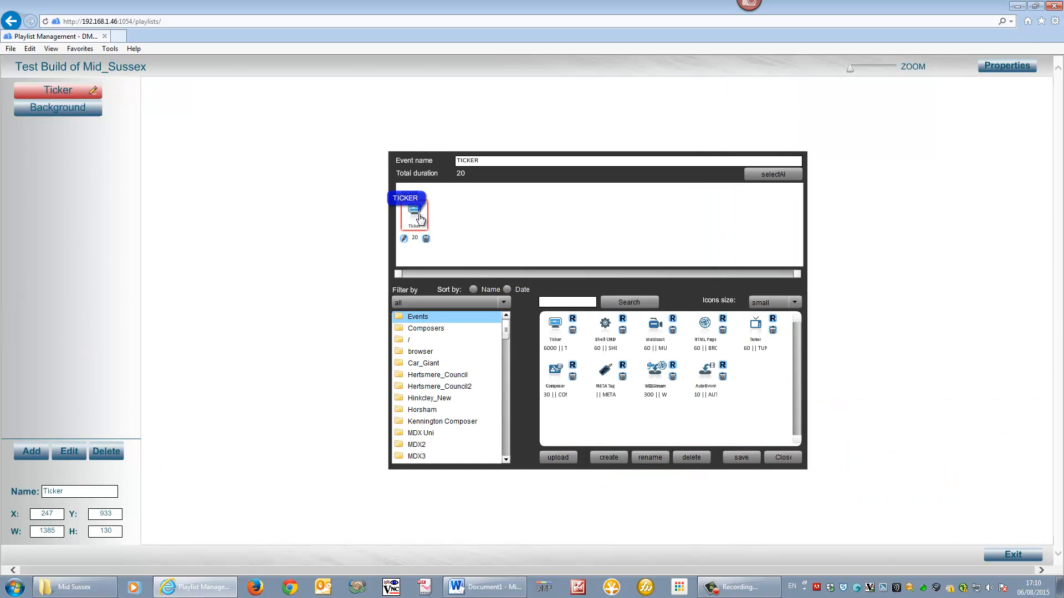
{"action": "double_click", "coordinate": [419, 217]}
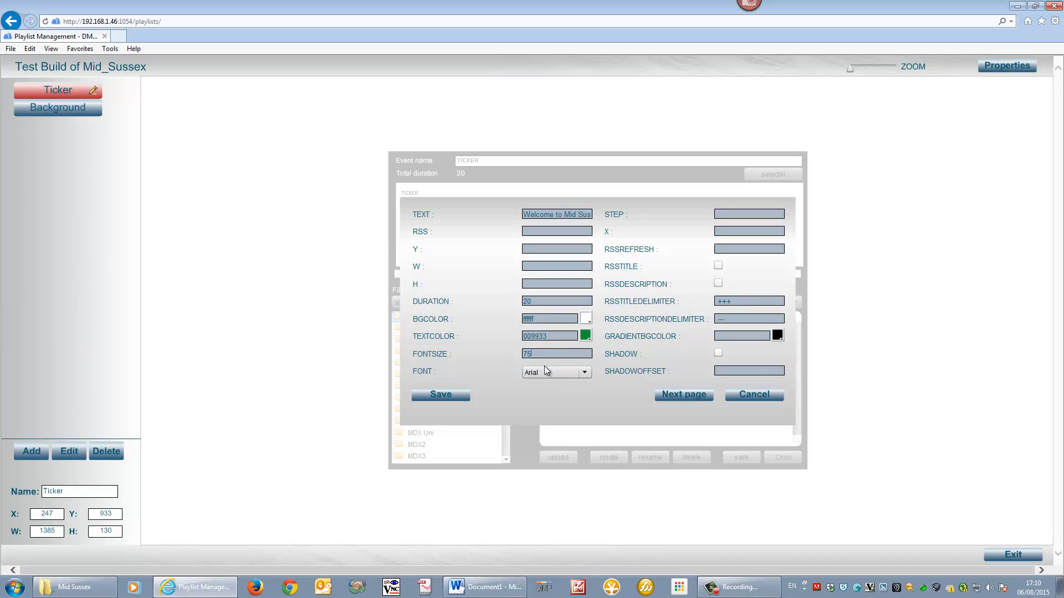
{"action": "left_click", "coordinate": [581, 373]}
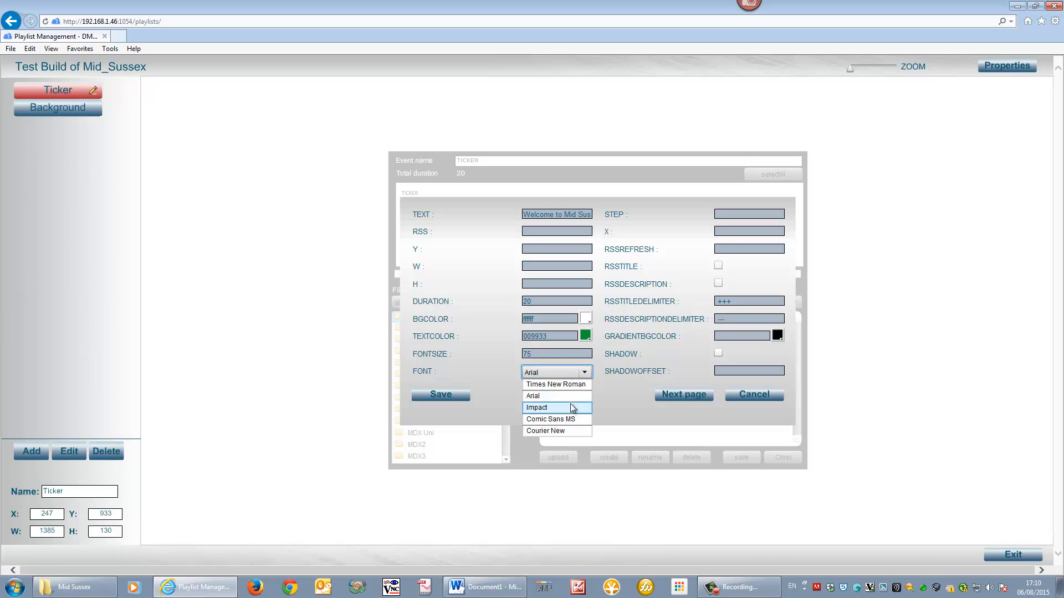
{"action": "left_click", "coordinate": [555, 396]}
{"action": "left_click", "coordinate": [465, 395]}
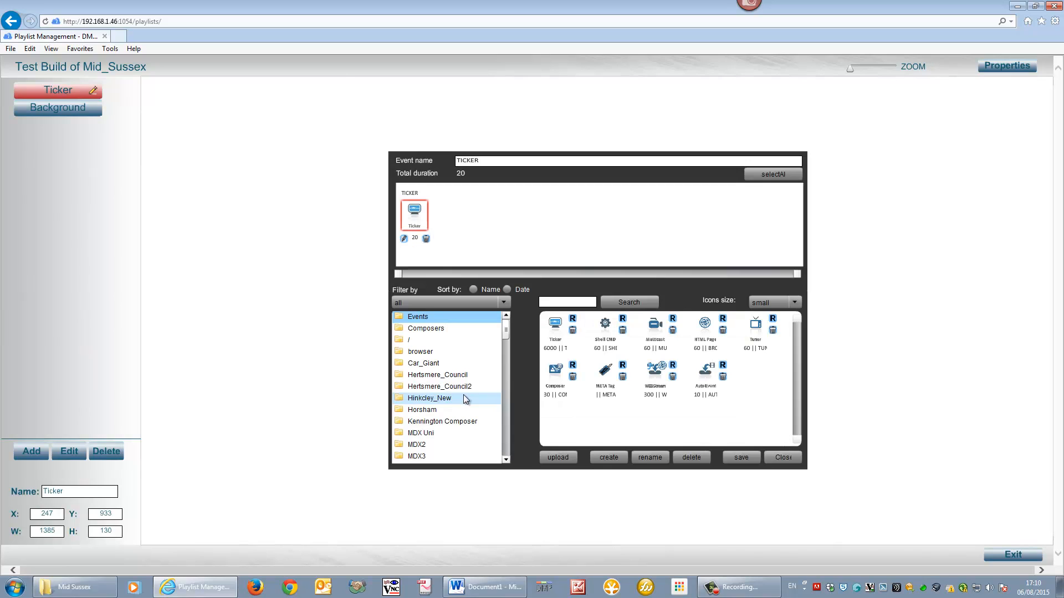
{"action": "left_click", "coordinate": [741, 458]}
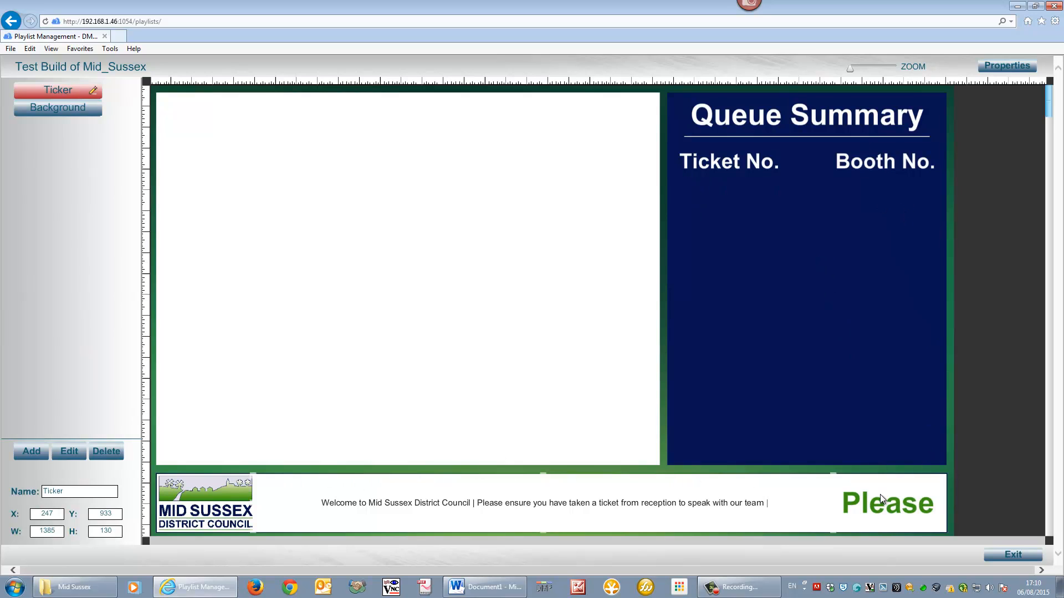
Exit the test playlist with its changes saved and open the Time_Sussex playlist for editing.
{"action": "left_click", "coordinate": [999, 557]}
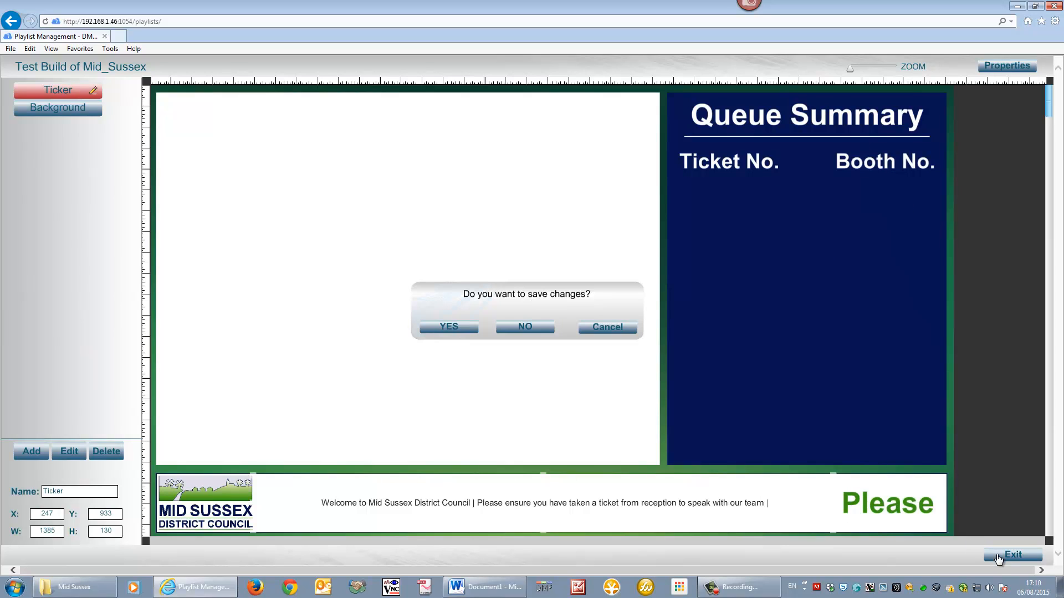
{"action": "left_click", "coordinate": [449, 327]}
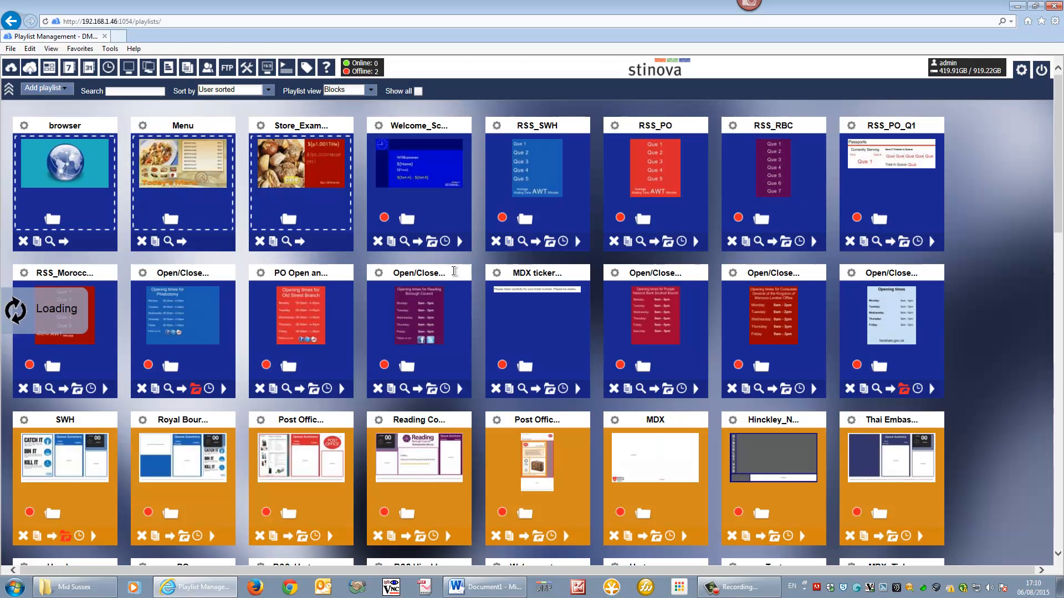
{"action": "left_click_drag", "start_coordinate": [1059, 215], "coordinate": [1059, 531]}
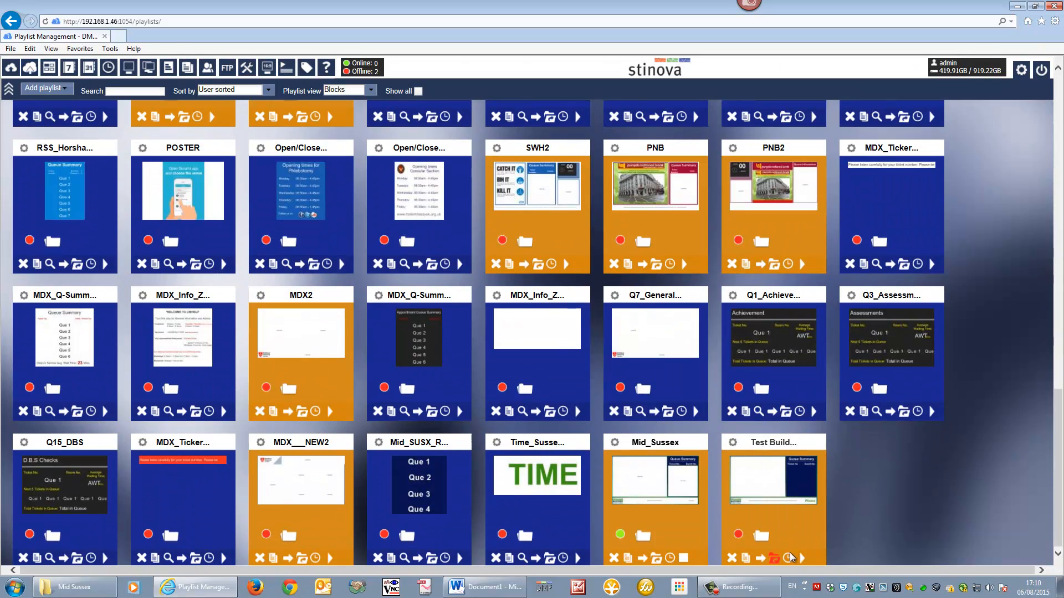
{"action": "mouse_move", "coordinate": [783, 493]}
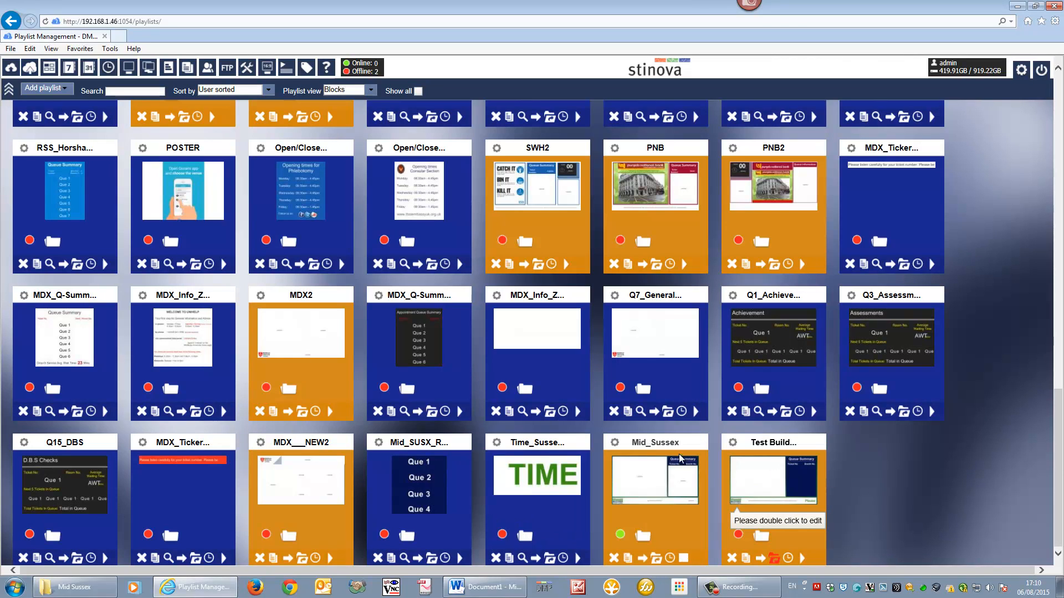
{"action": "double_click", "coordinate": [553, 460]}
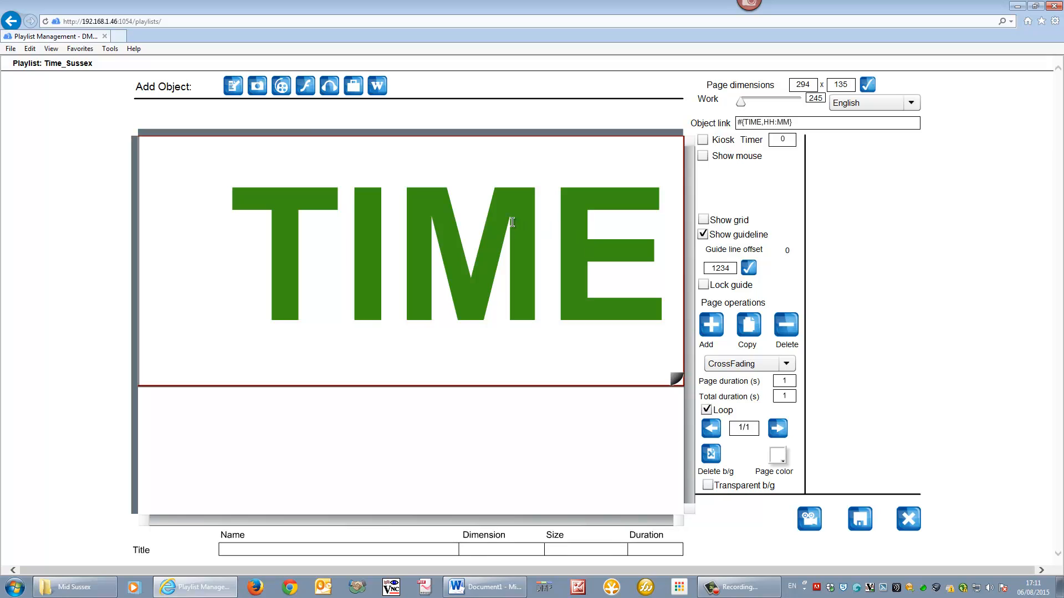
Select the TIME text object, try adding :SS to its object link, and remove the addition.
{"action": "left_click", "coordinate": [235, 231]}
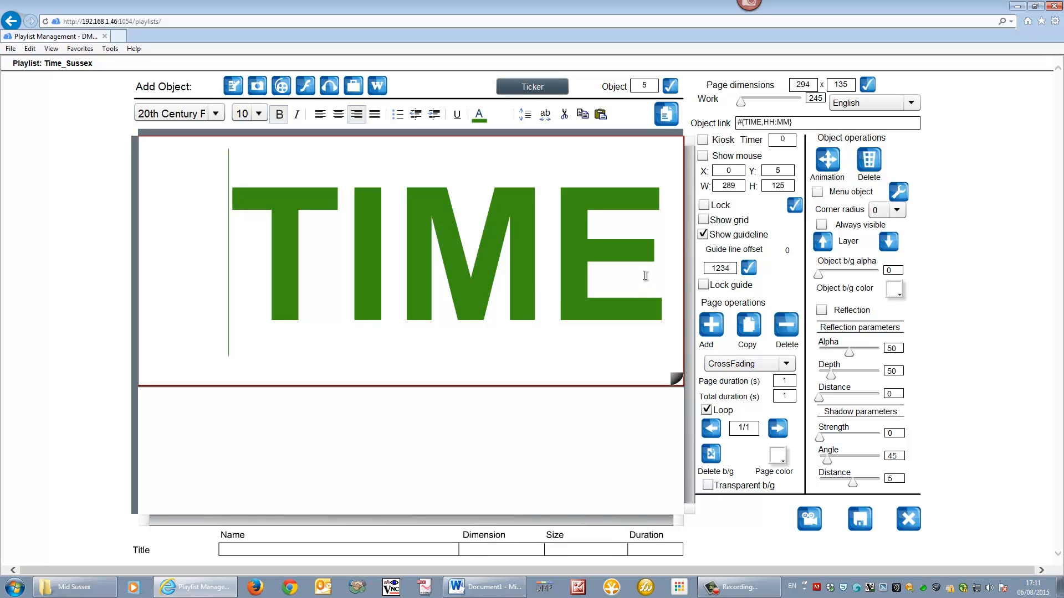
{"action": "left_click_drag", "start_coordinate": [741, 122], "coordinate": [797, 122]}
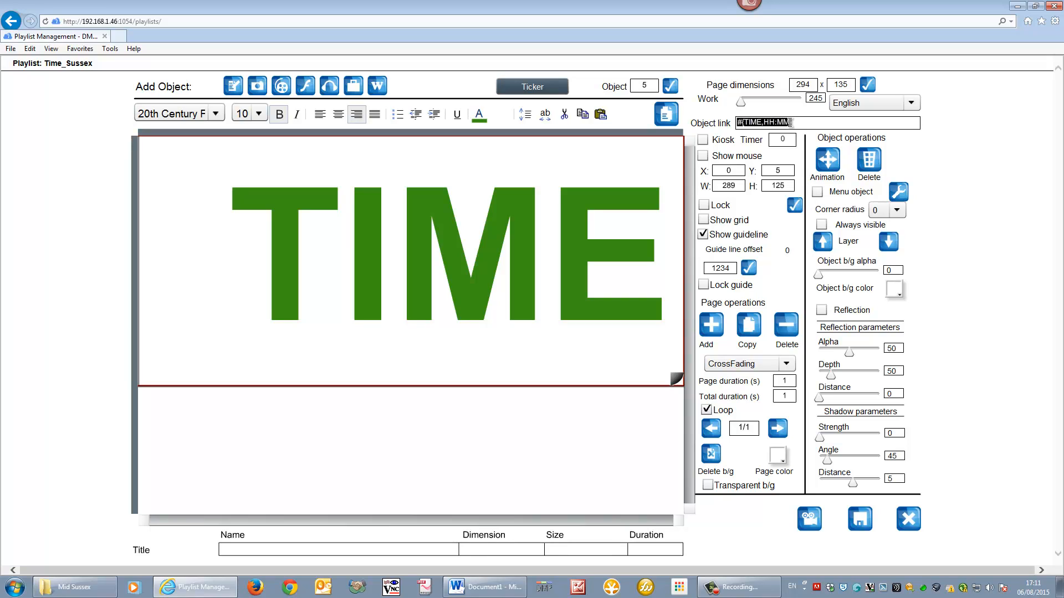
{"action": "left_click", "coordinate": [827, 161]}
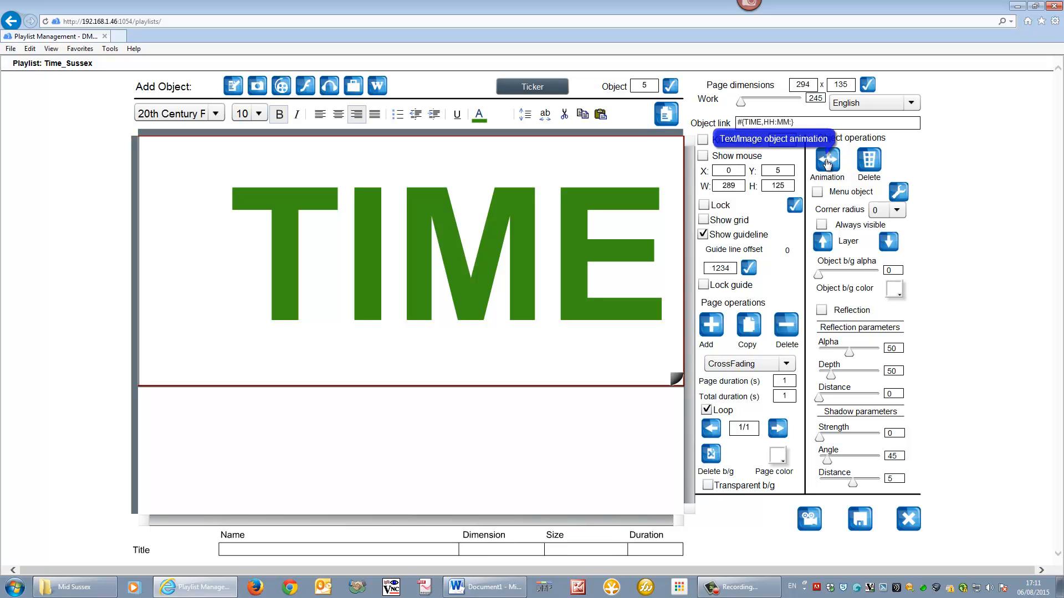
{"action": "type", "text": ":SS"}
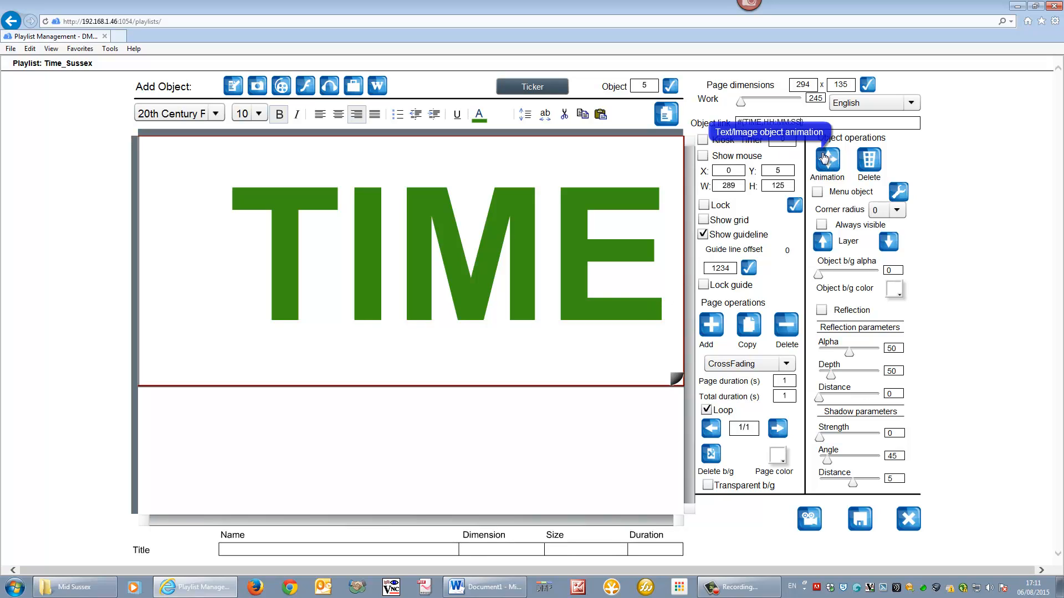
{"action": "key", "text": "BackSpace"}
{"action": "key", "text": "BackSpace"}
{"action": "key", "text": "BackSpace"}
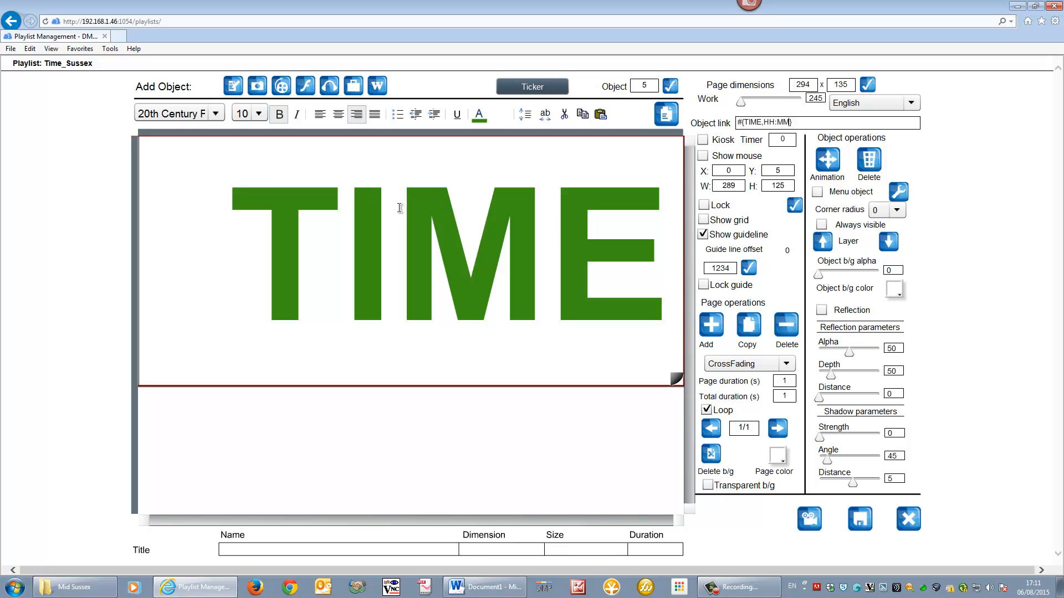
Preview the clock page, extend the TIME object's link to #{TIME,HH:MM:SS}, and preview it again.
{"action": "left_click", "coordinate": [809, 518]}
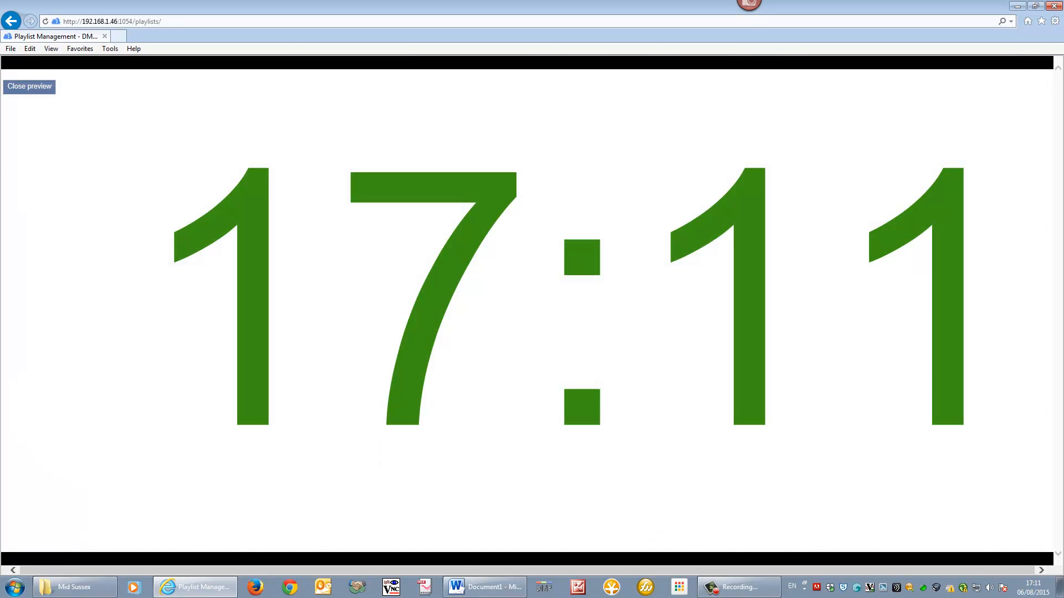
{"action": "left_click", "coordinate": [24, 86]}
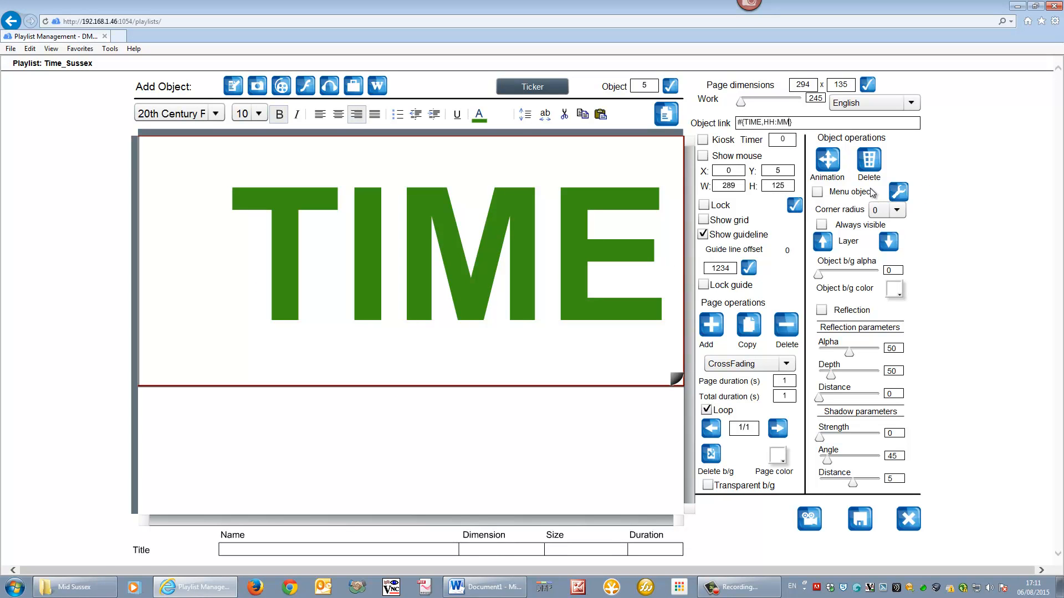
{"action": "type", "text": "SS"}
{"action": "left_click", "coordinate": [808, 516]}
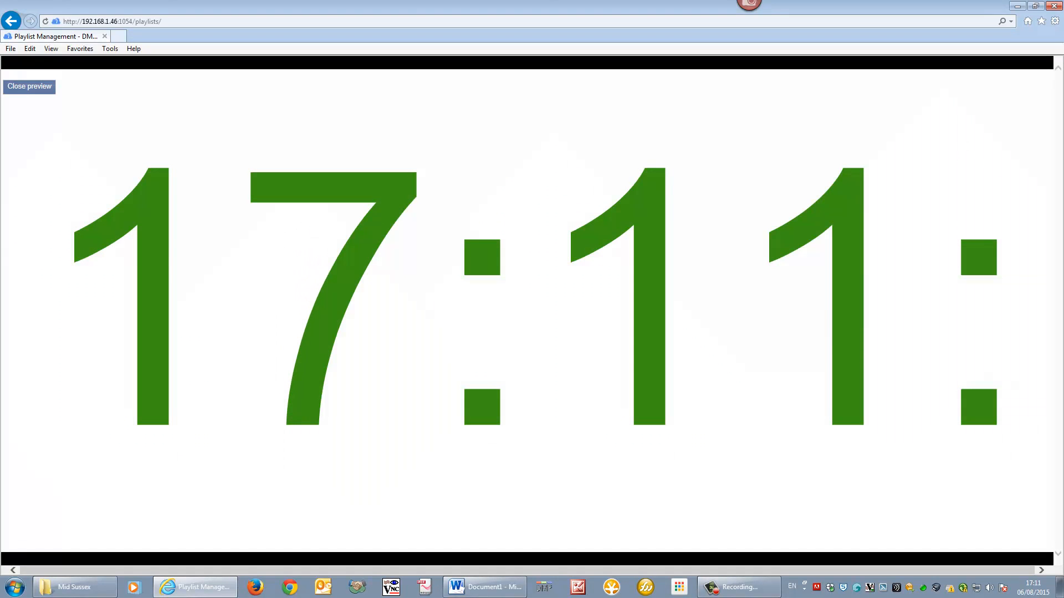
{"action": "left_click", "coordinate": [31, 89]}
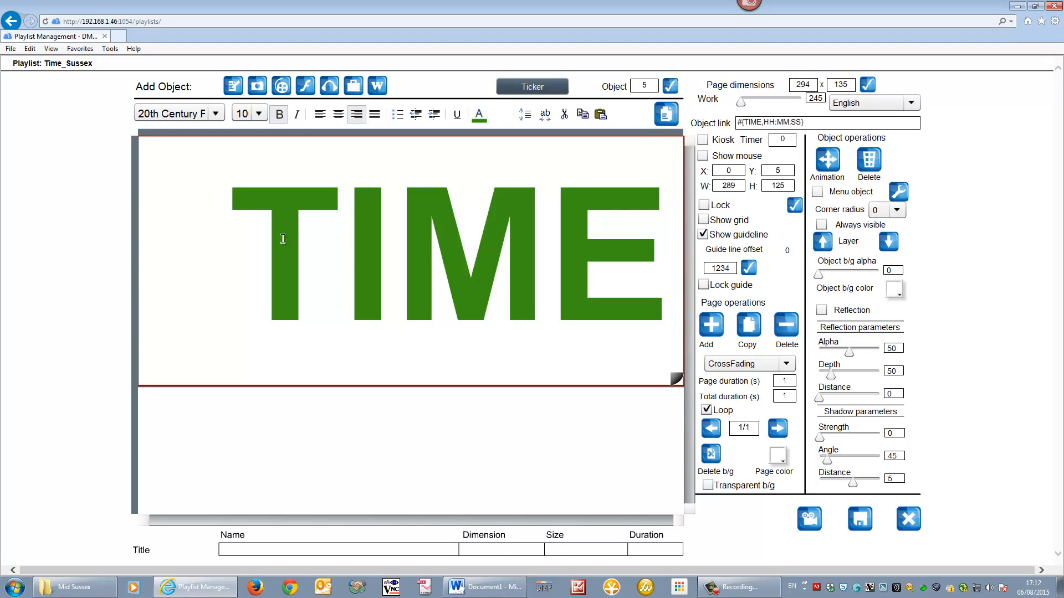
Try a font size of 80 for the TIME text and preview the page.
{"action": "left_click_drag", "start_coordinate": [277, 237], "coordinate": [663, 263]}
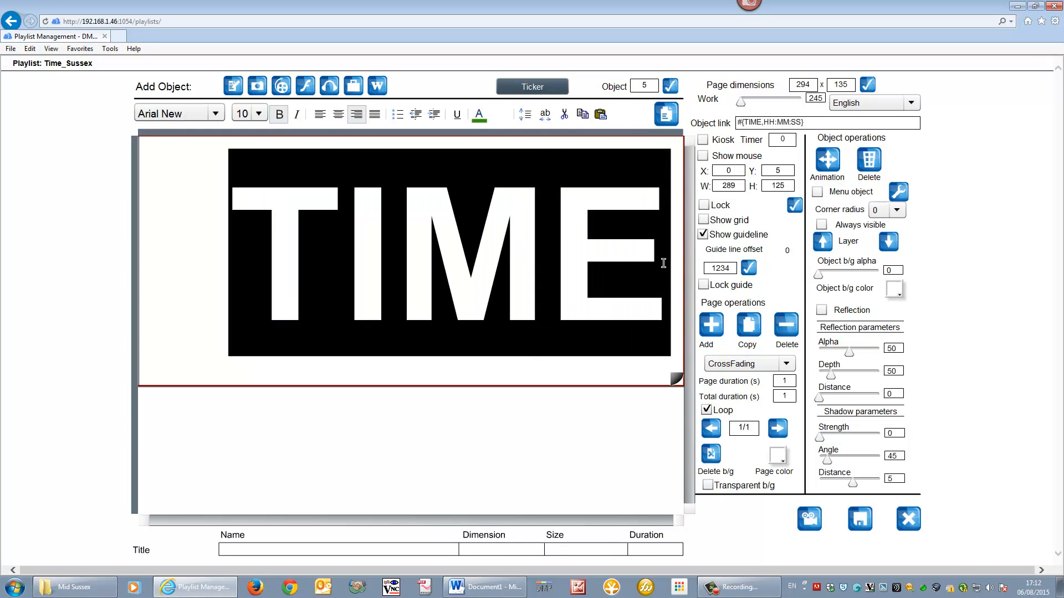
{"action": "left_click", "coordinate": [259, 114]}
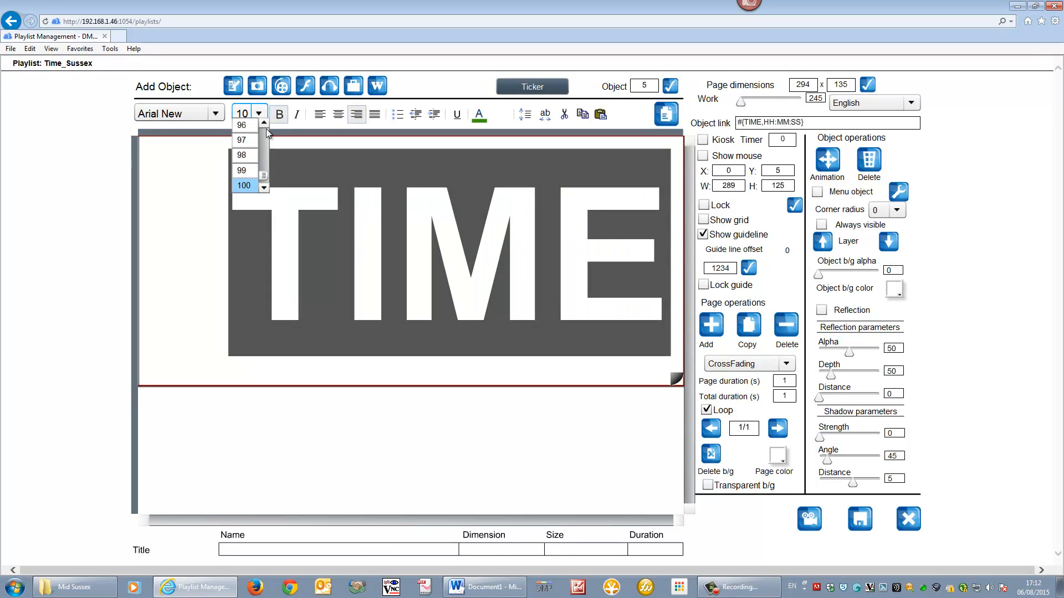
{"action": "mouse_move", "coordinate": [264, 176]}
{"action": "left_mouse_down"}
{"action": "mouse_move", "coordinate": [265, 161]}
{"action": "mouse_move", "coordinate": [264, 171]}
{"action": "left_mouse_up"}
{"action": "left_click", "coordinate": [254, 167]}
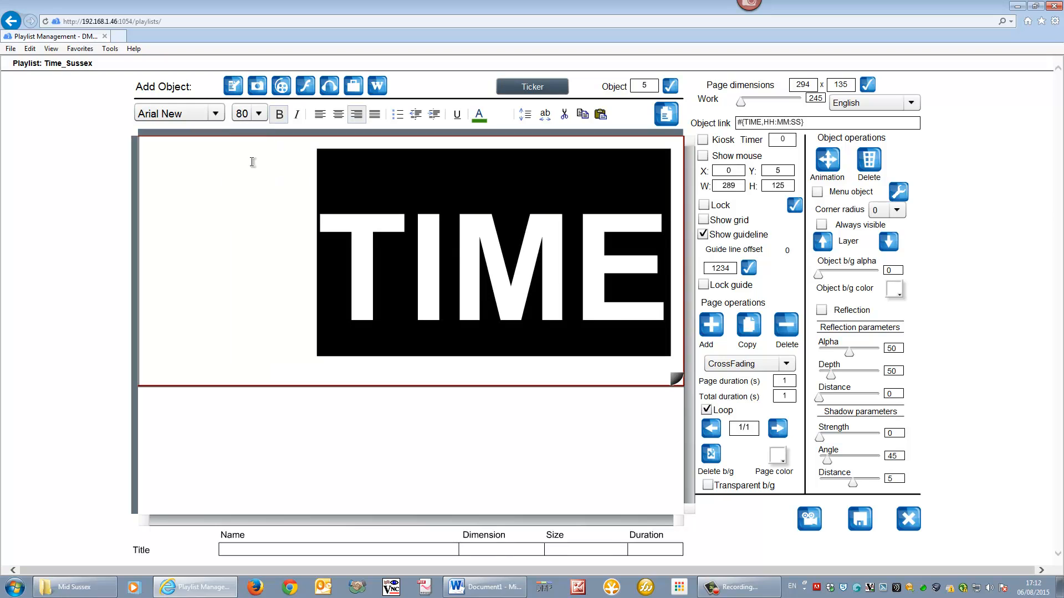
{"action": "left_click", "coordinate": [808, 519]}
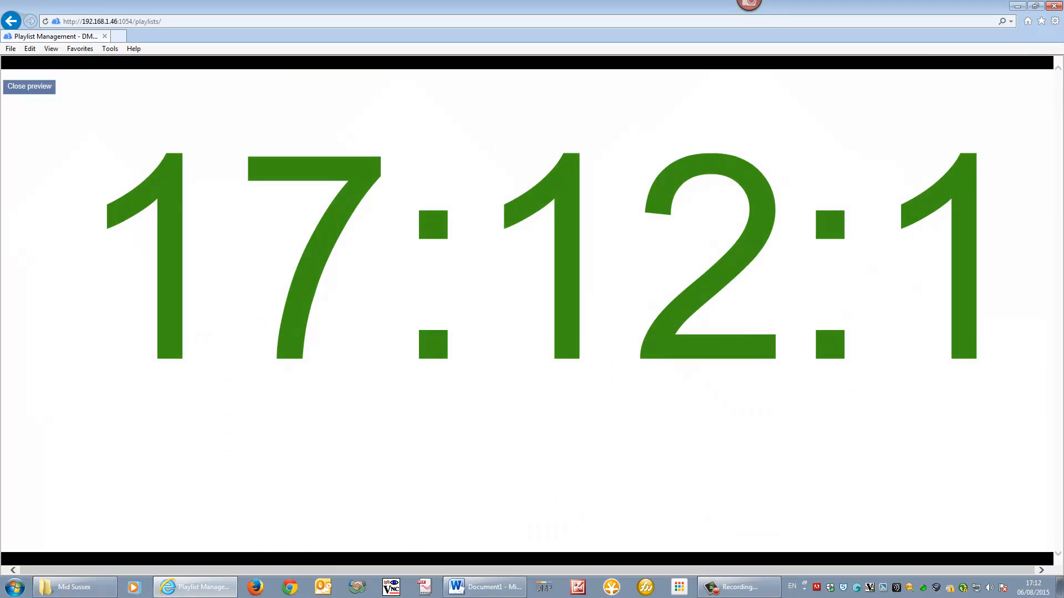
{"action": "left_click", "coordinate": [38, 88]}
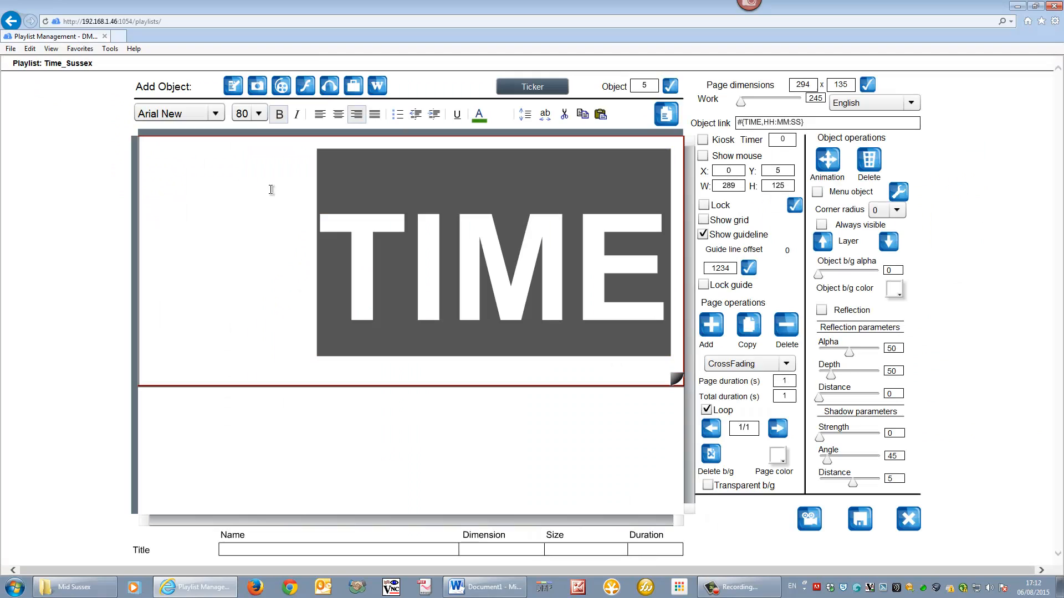
Set the TIME text's font size to 55 and preview the page.
{"action": "left_click", "coordinate": [258, 113]}
{"action": "left_click_drag", "start_coordinate": [263, 169], "coordinate": [263, 157]}
{"action": "left_click", "coordinate": [250, 145]}
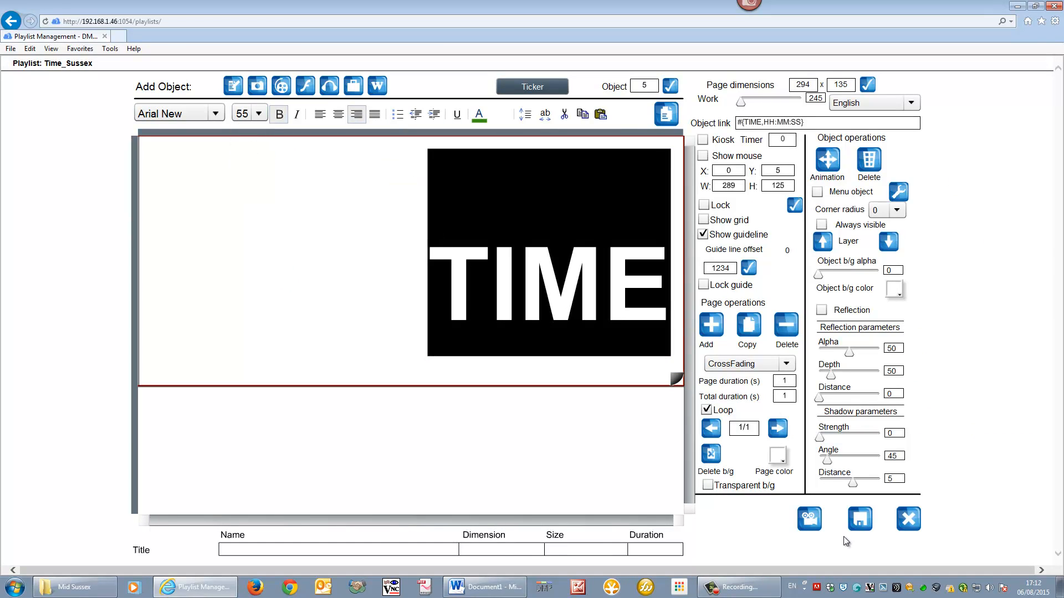
{"action": "left_click", "coordinate": [809, 519]}
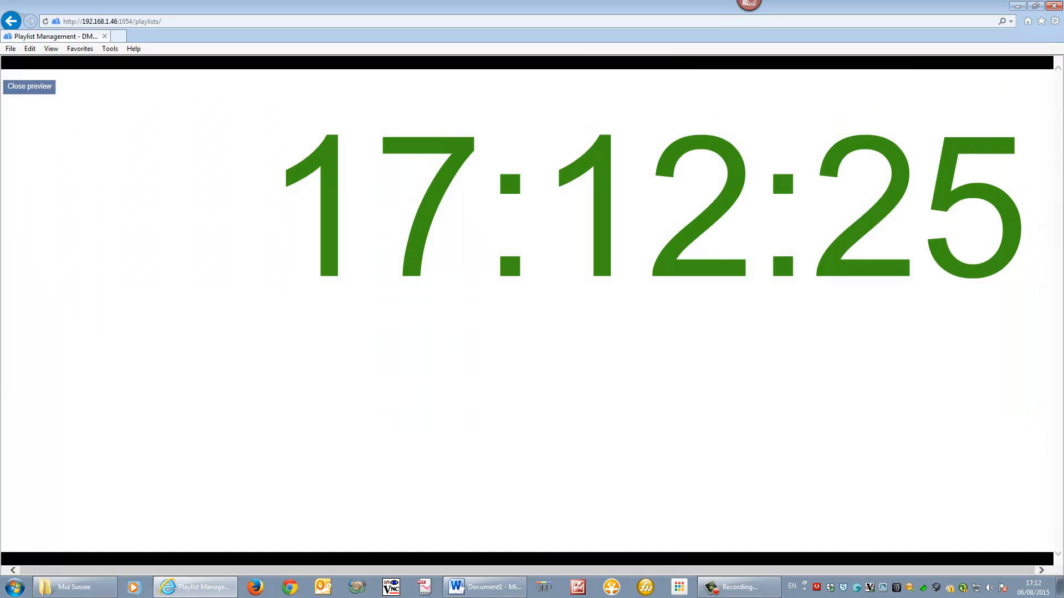
{"action": "left_click", "coordinate": [29, 89]}
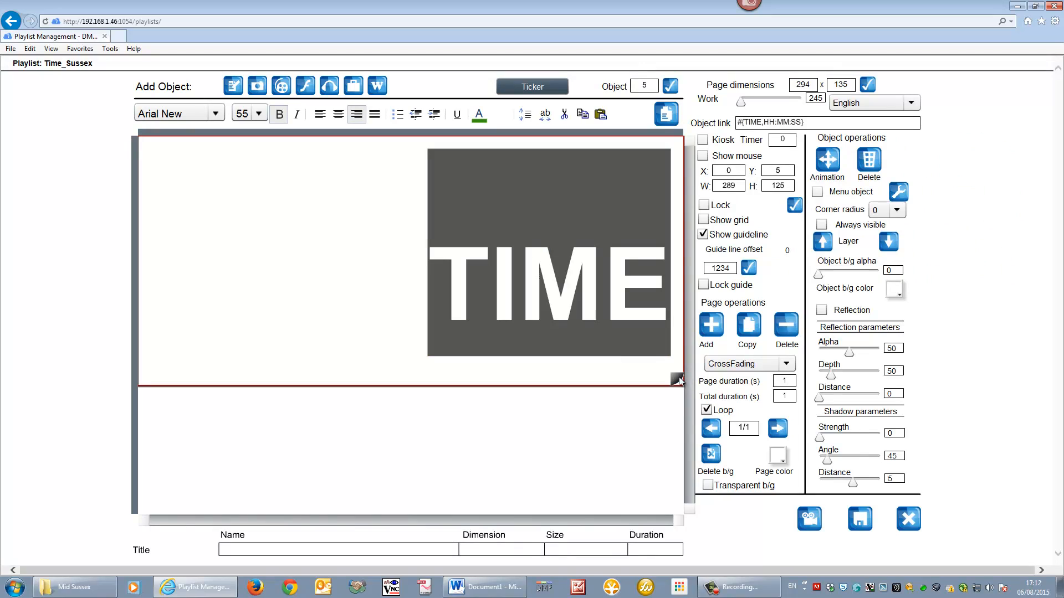
Reduce the TIME object's height to about 56 and place a duplicate directly below it at about Y 73.
{"action": "left_click_drag", "start_coordinate": [680, 376], "coordinate": [677, 244]}
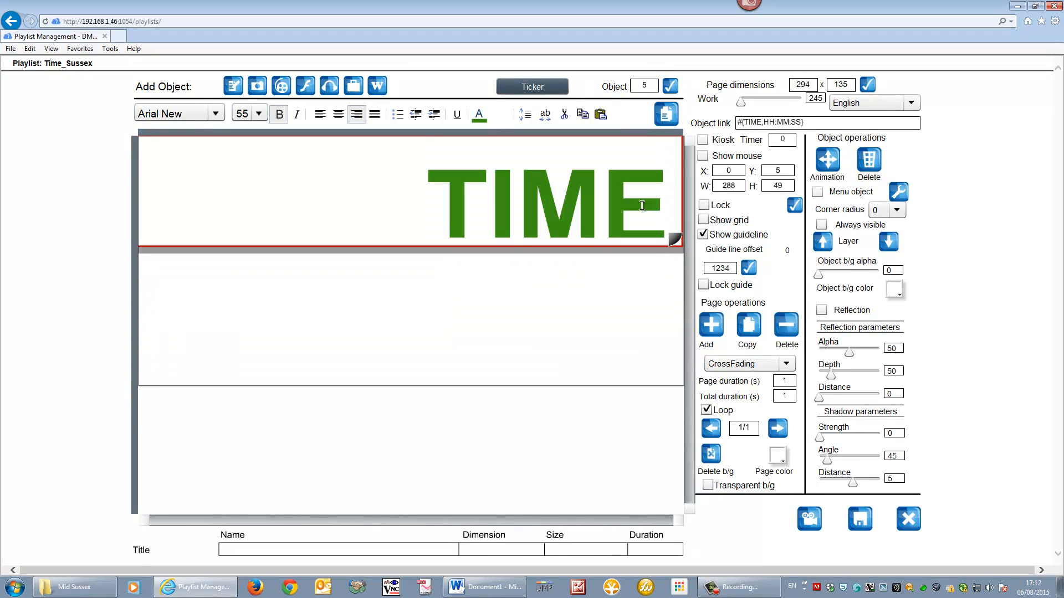
{"action": "left_click_drag", "start_coordinate": [674, 240], "coordinate": [675, 249]}
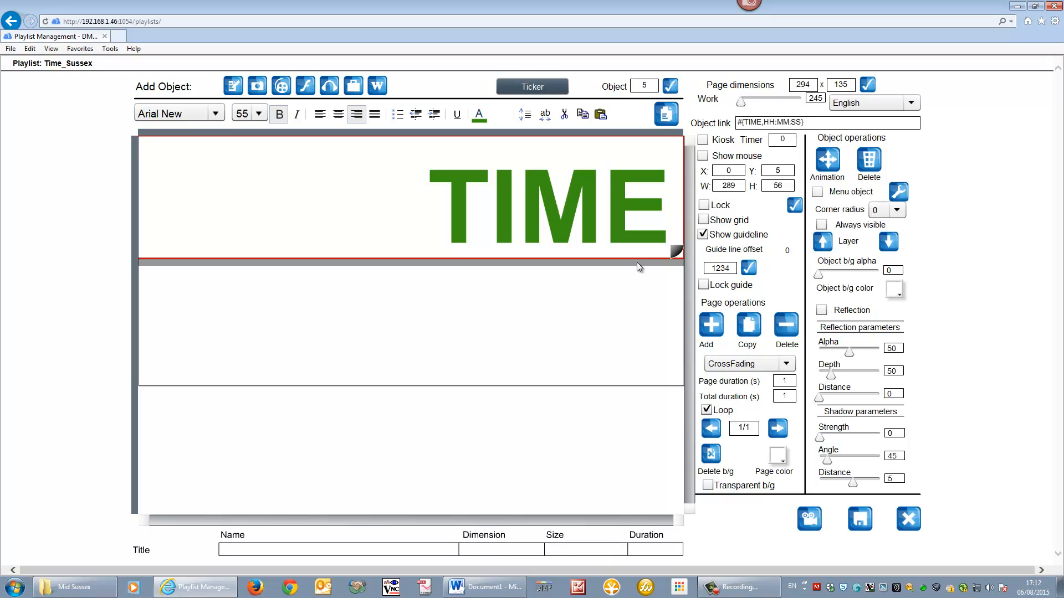
{"action": "left_click", "coordinate": [667, 119]}
{"action": "left_click_drag", "start_coordinate": [632, 148], "coordinate": [613, 264]}
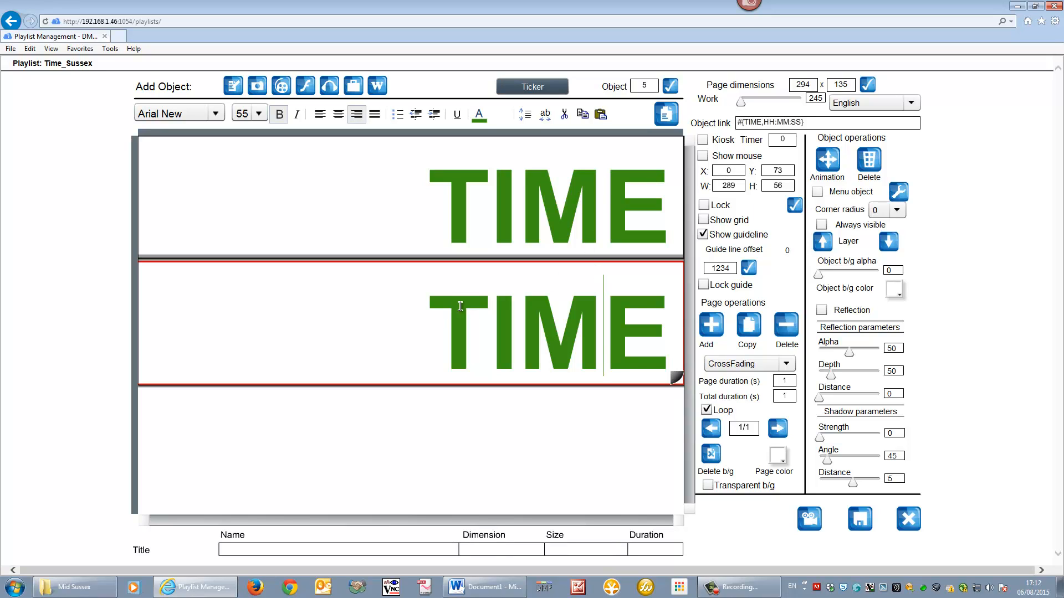
Replace the duplicated object's text with DATE and colour it grey.
{"action": "double_click", "coordinate": [460, 307]}
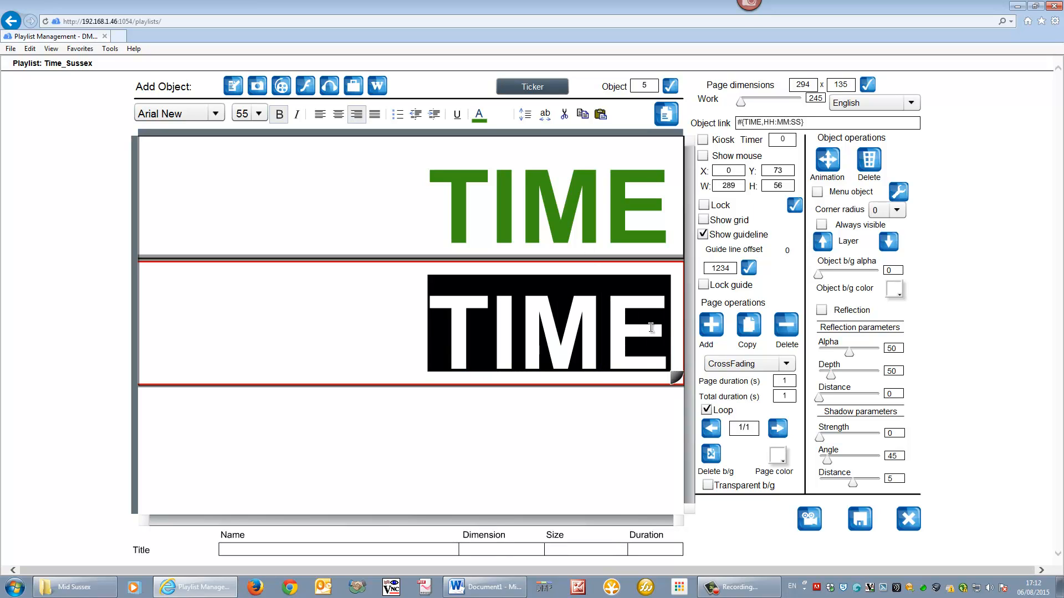
{"action": "type", "text": "DATE"}
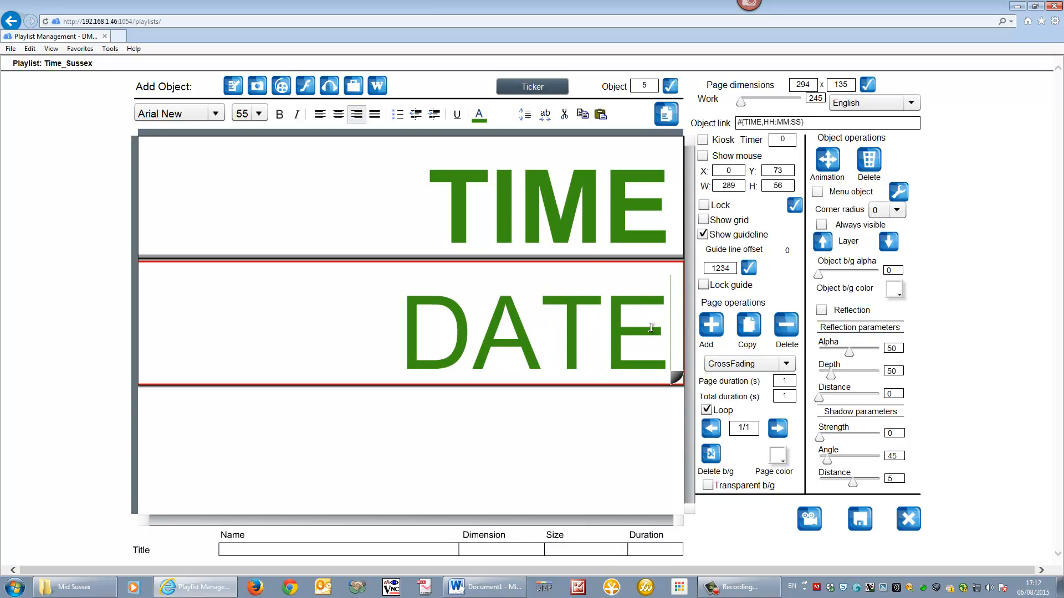
{"action": "left_click_drag", "start_coordinate": [402, 324], "coordinate": [708, 341]}
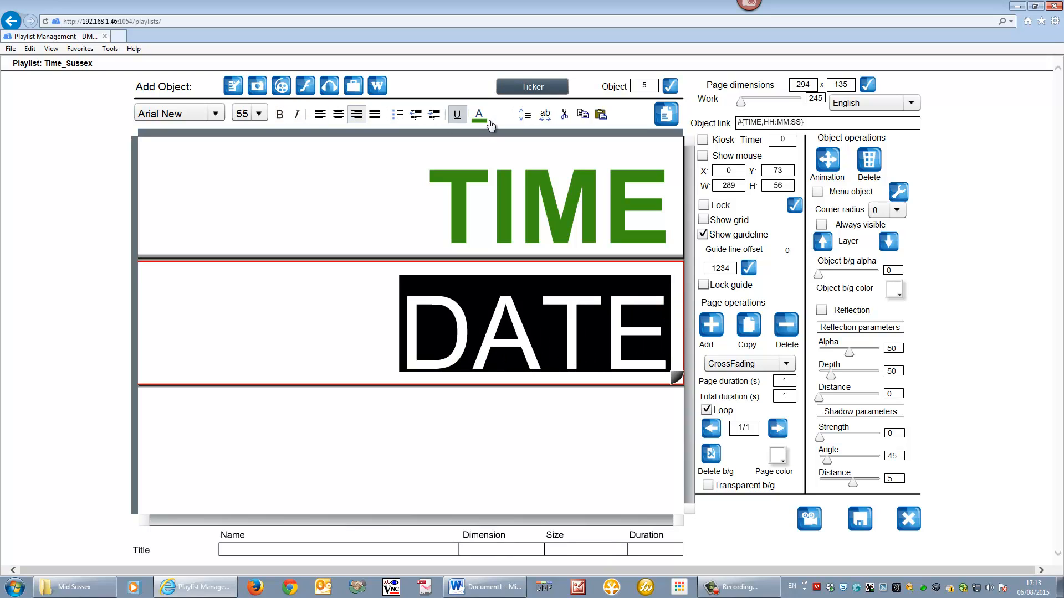
{"action": "left_click", "coordinate": [479, 114]}
{"action": "left_click", "coordinate": [499, 114]}
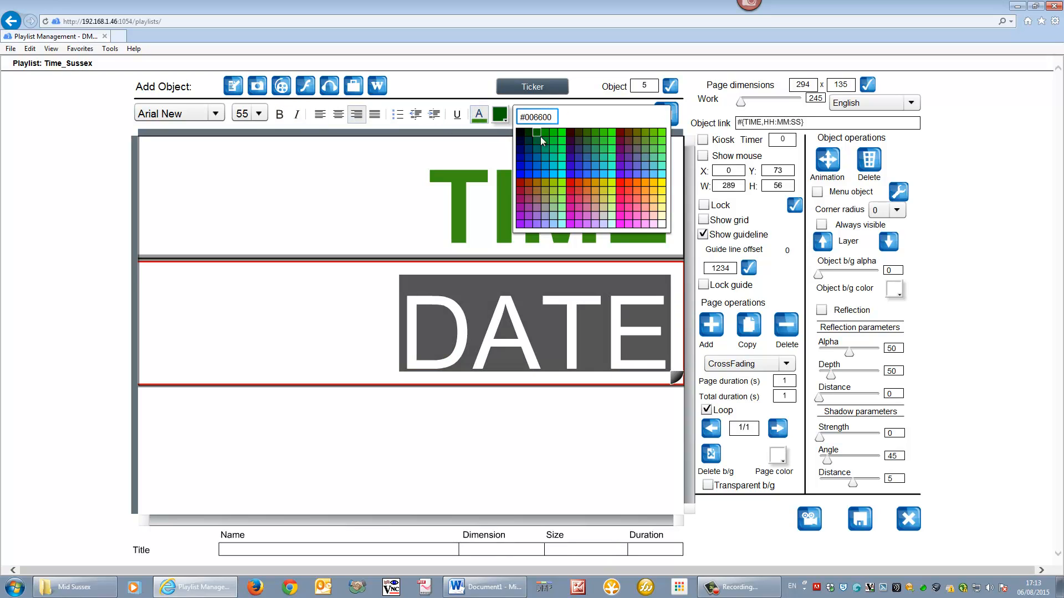
{"action": "left_click", "coordinate": [638, 151]}
{"action": "left_click", "coordinate": [482, 313]}
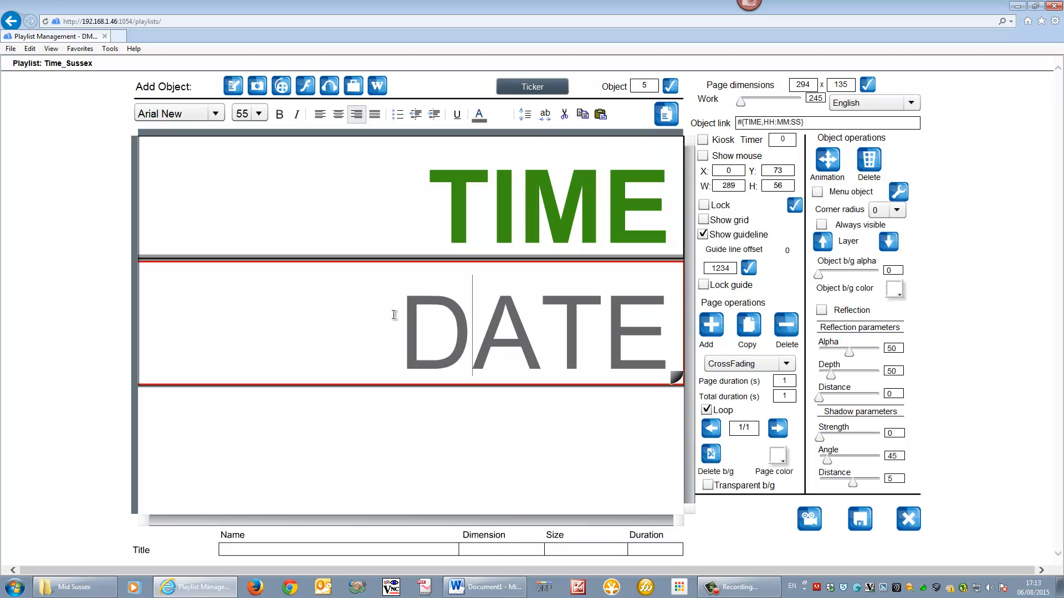
Set the DATE text's font size to 40.
{"action": "left_click_drag", "start_coordinate": [394, 315], "coordinate": [650, 304]}
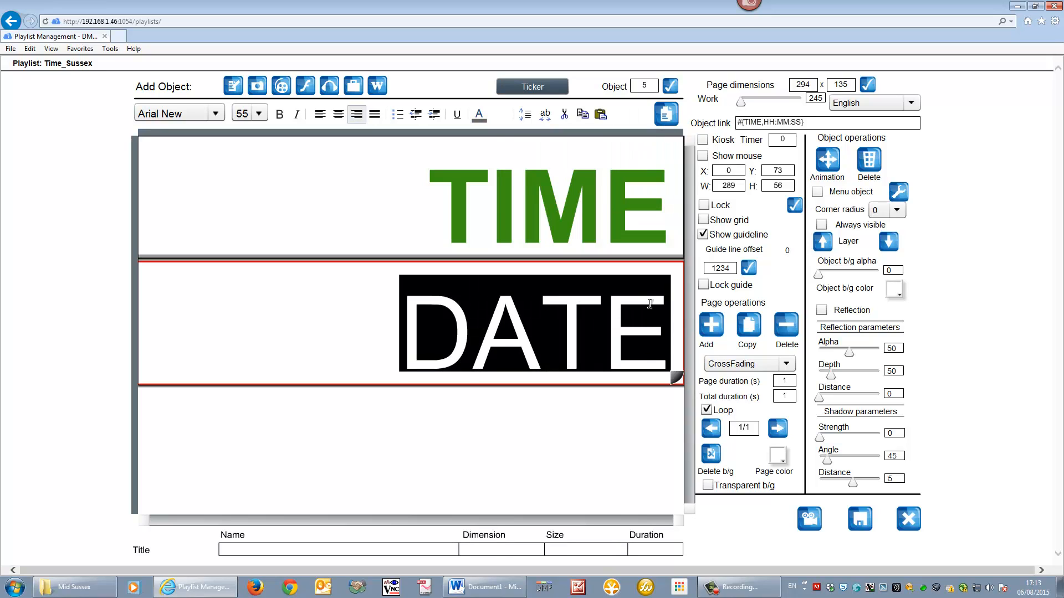
{"action": "left_click", "coordinate": [258, 114]}
{"action": "scroll", "coordinate": [263, 154], "scroll_direction": "up", "scroll_amount": 3}
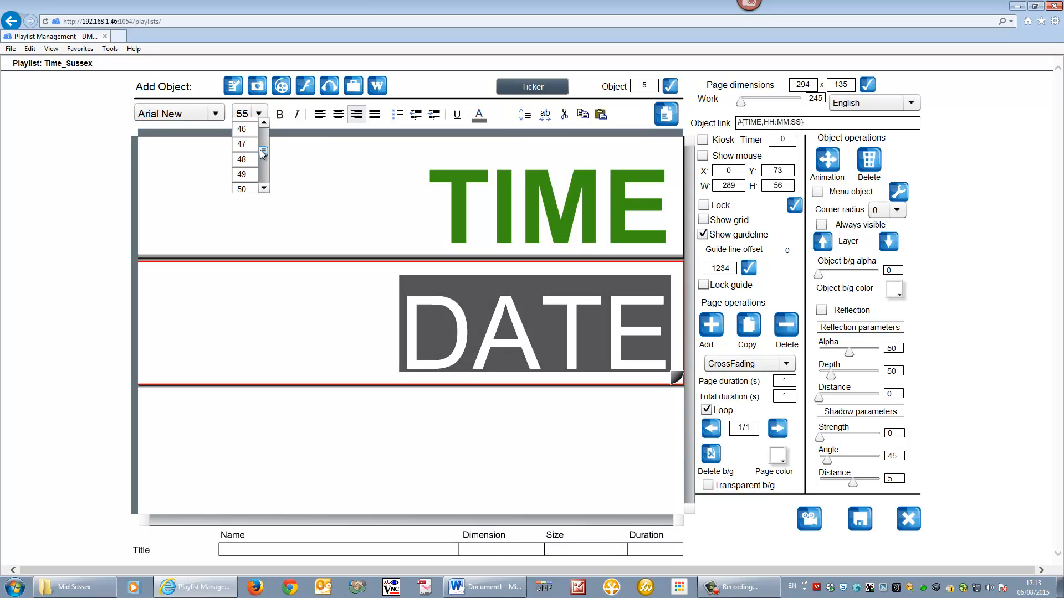
{"action": "scroll", "coordinate": [263, 154], "scroll_direction": "up", "scroll_amount": 2}
{"action": "left_click", "coordinate": [252, 149]}
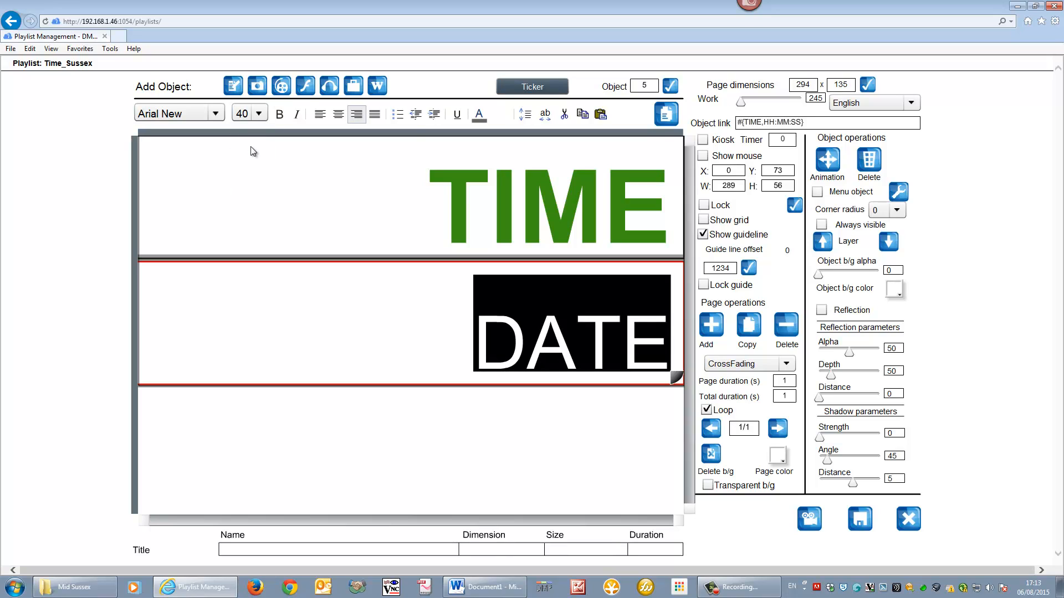
{"action": "left_click", "coordinate": [620, 349]}
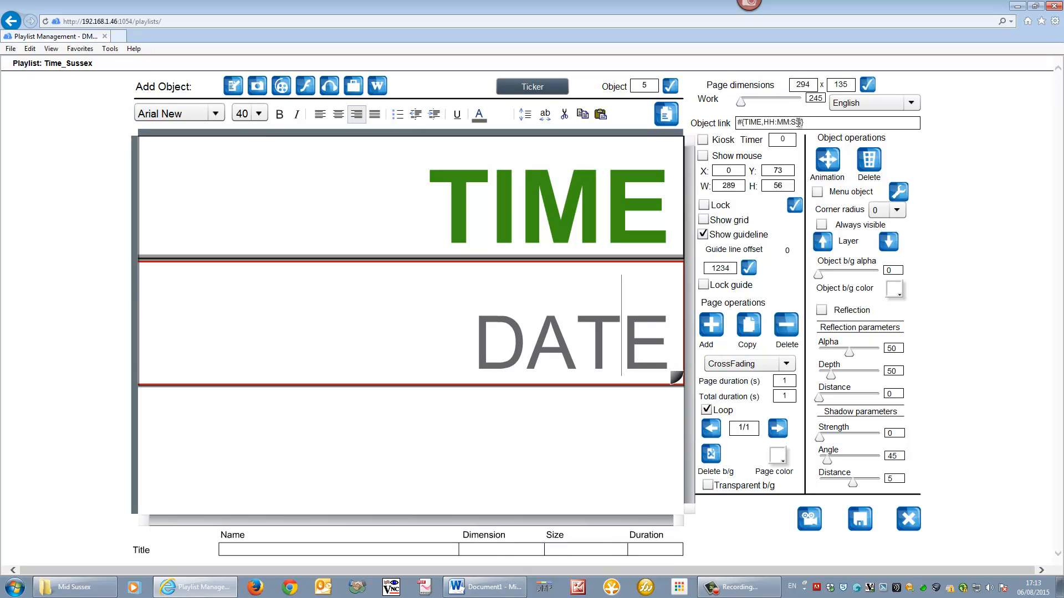
Set the DATE object's link to #{DATE,DD-MM-YYYY} and preview the page.
{"action": "left_click_drag", "start_coordinate": [799, 123], "coordinate": [743, 123]}
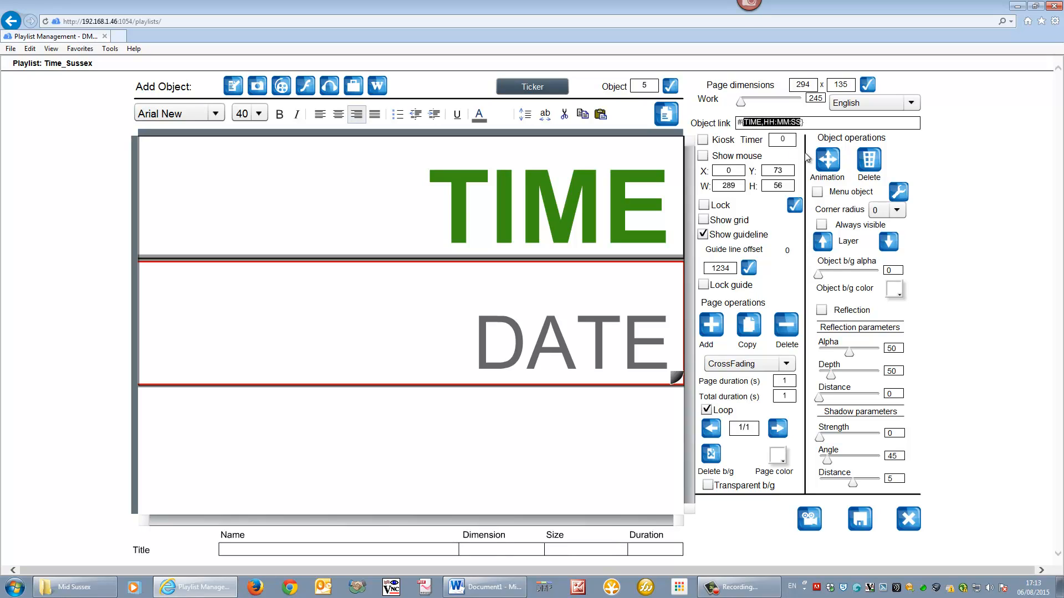
{"action": "type", "text": "DAT"}
{"action": "type", "text": "E,DD"}
{"action": "type", "text": "-MM-"}
{"action": "type", "text": "YYYY"}
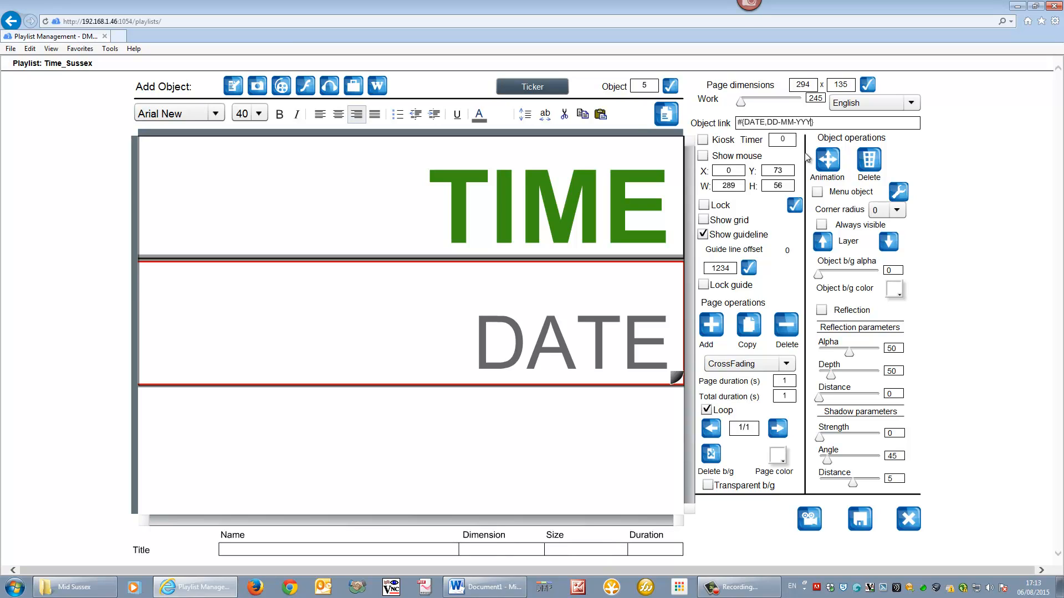
{"action": "left_click", "coordinate": [812, 517]}
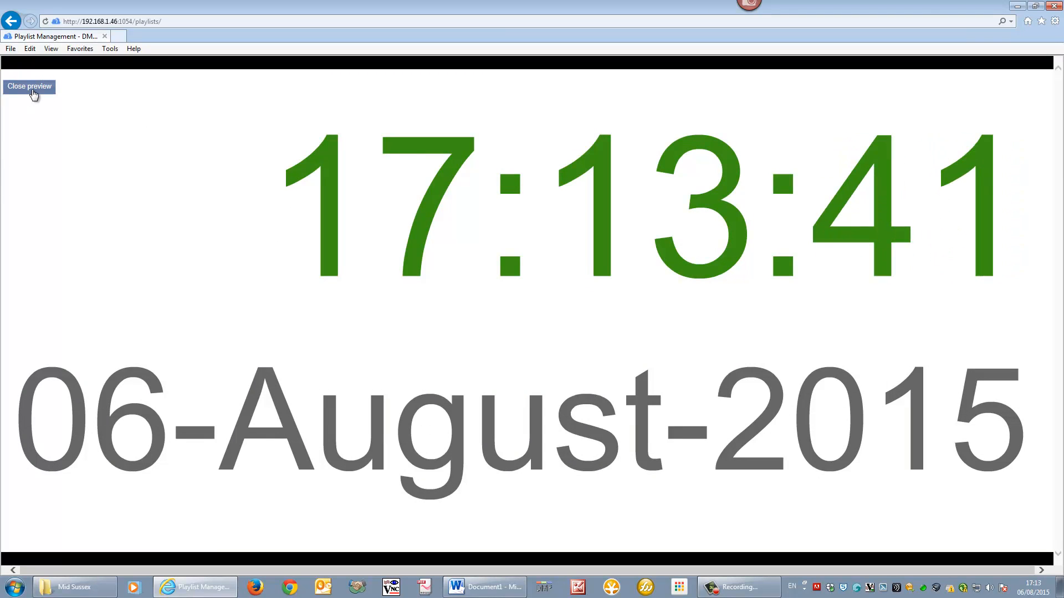
{"action": "left_click", "coordinate": [30, 87]}
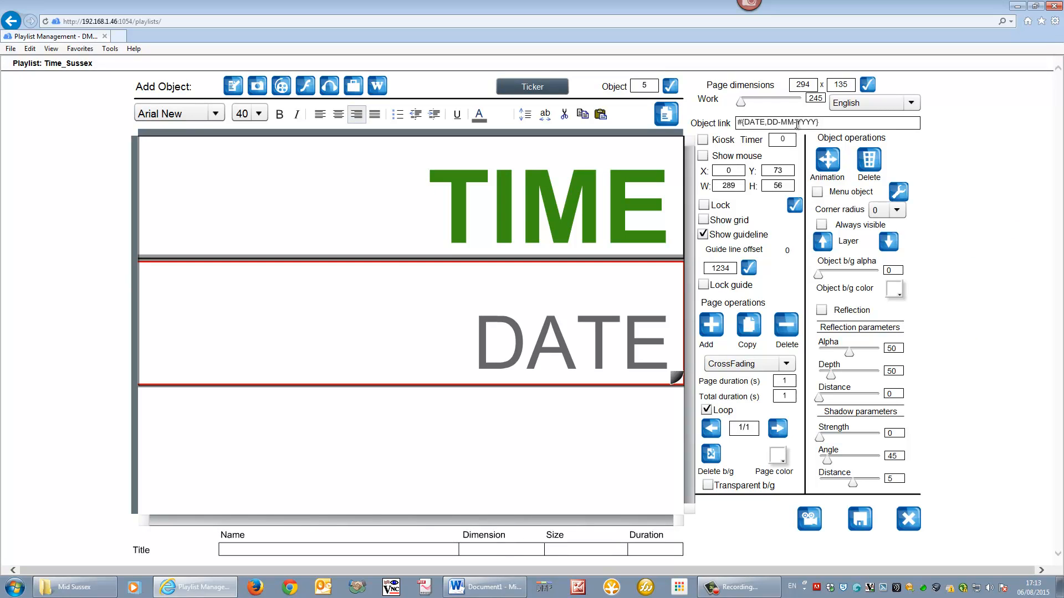
Try lowercase mm as the month code in the DATE link, preview the page, and restore MM.
{"action": "double_click", "coordinate": [790, 122]}
{"action": "type", "text": "mm"}
{"action": "left_click", "coordinate": [808, 517]}
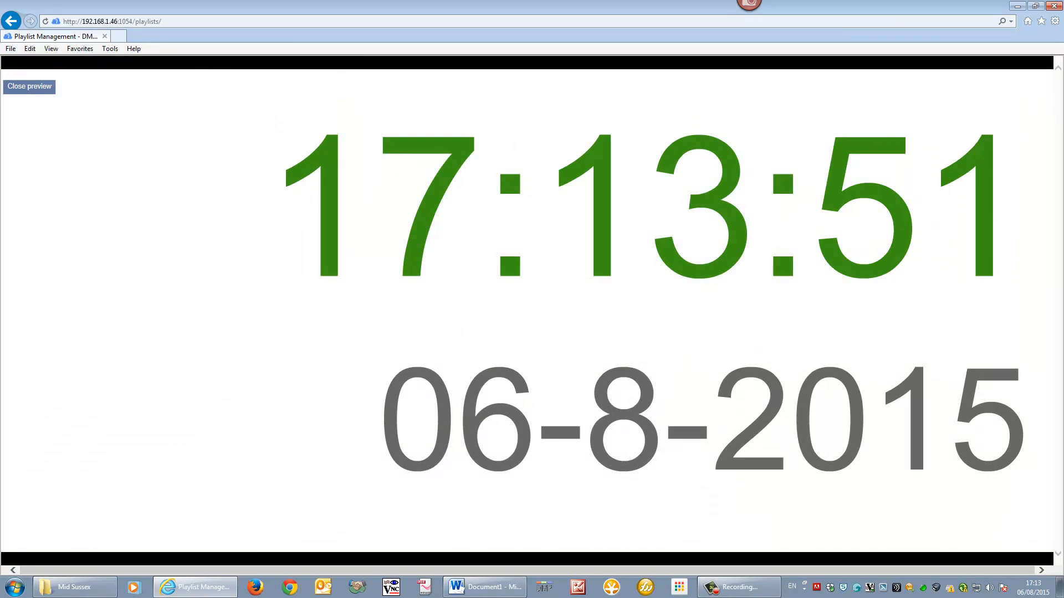
{"action": "left_click", "coordinate": [37, 89]}
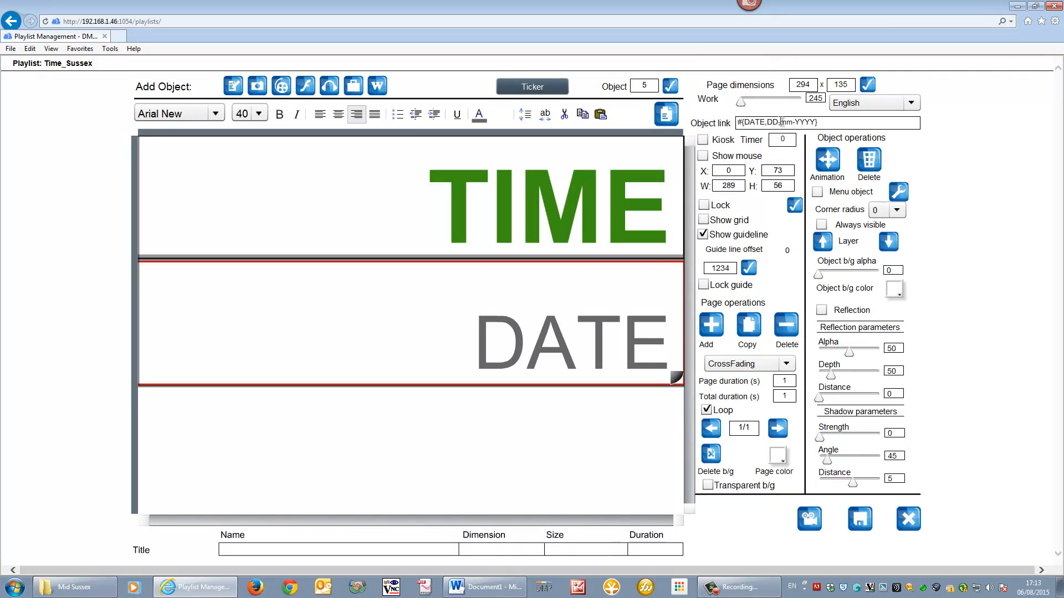
{"action": "left_click_drag", "start_coordinate": [781, 121], "coordinate": [792, 122]}
{"action": "type", "text": "MM"}
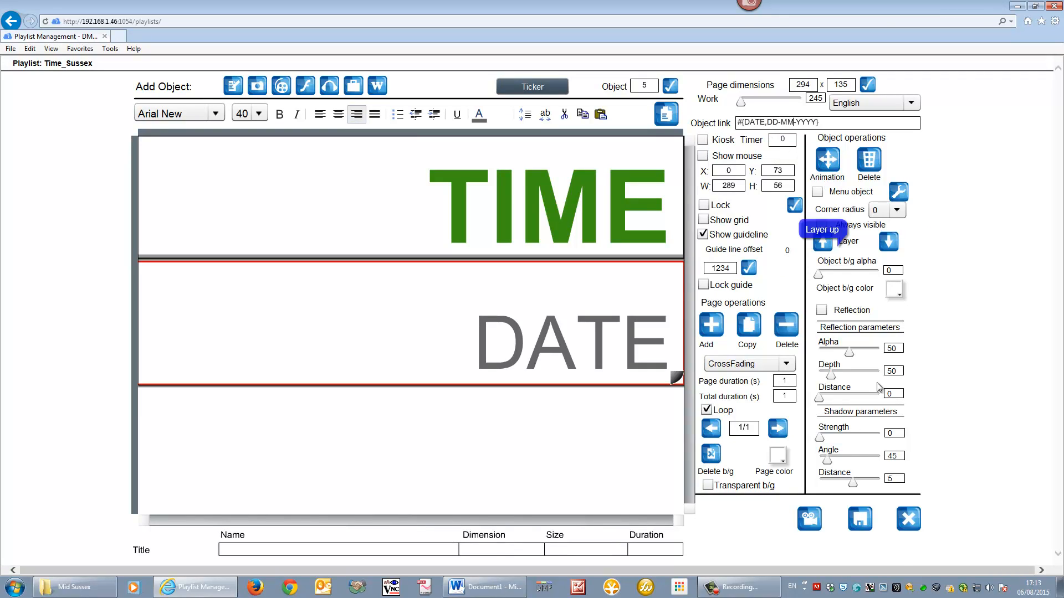
Save the Time_Sussex playlist and exit its editor with the changes kept.
{"action": "left_click", "coordinate": [860, 520]}
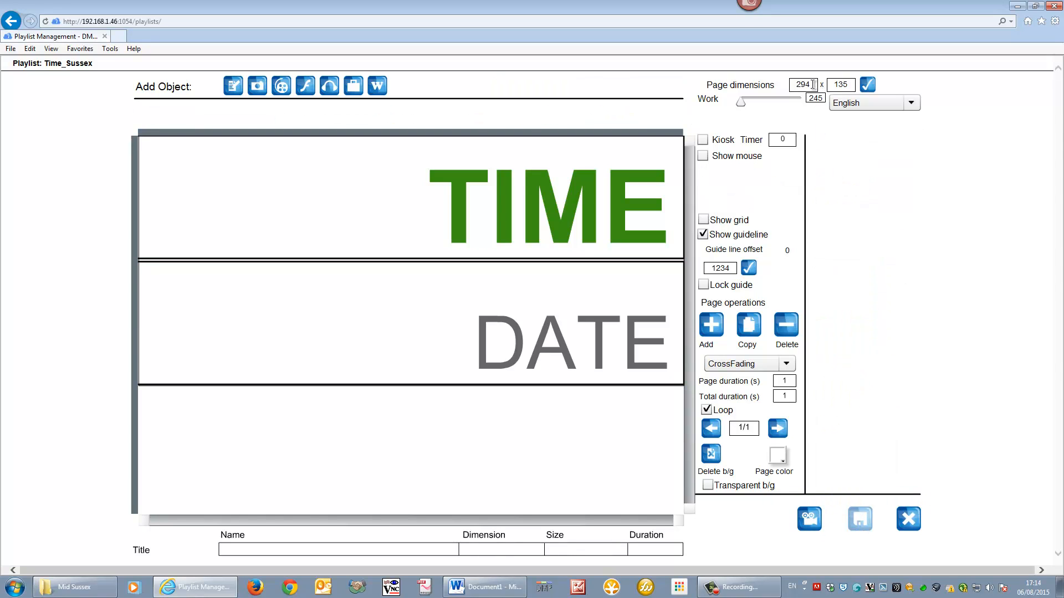
{"action": "left_click_drag", "start_coordinate": [811, 83], "coordinate": [793, 84]}
{"action": "left_click", "coordinate": [909, 519]}
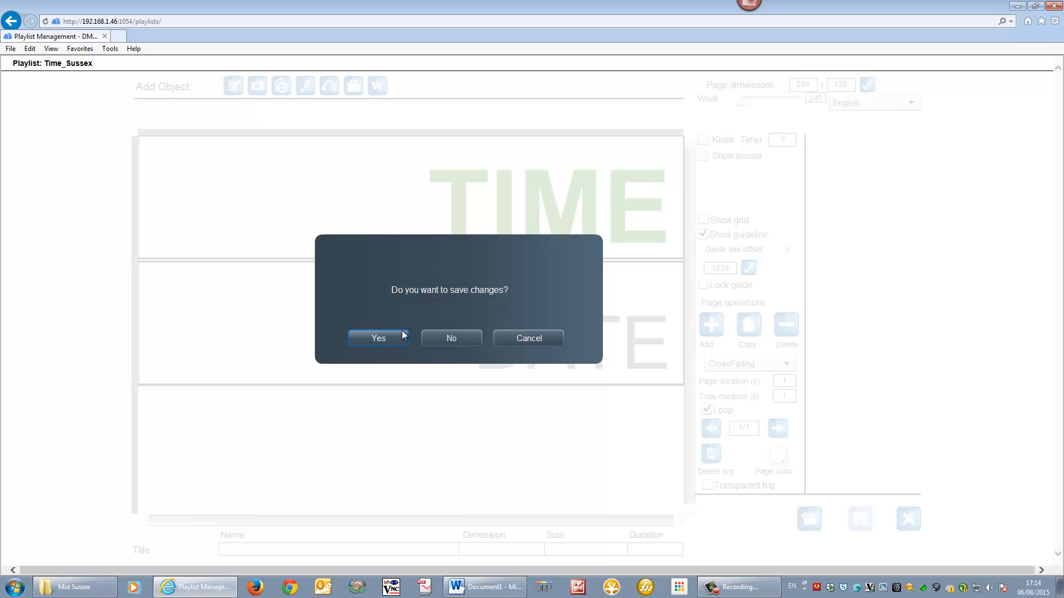
{"action": "left_click", "coordinate": [392, 334]}
{"action": "left_click", "coordinate": [525, 327]}
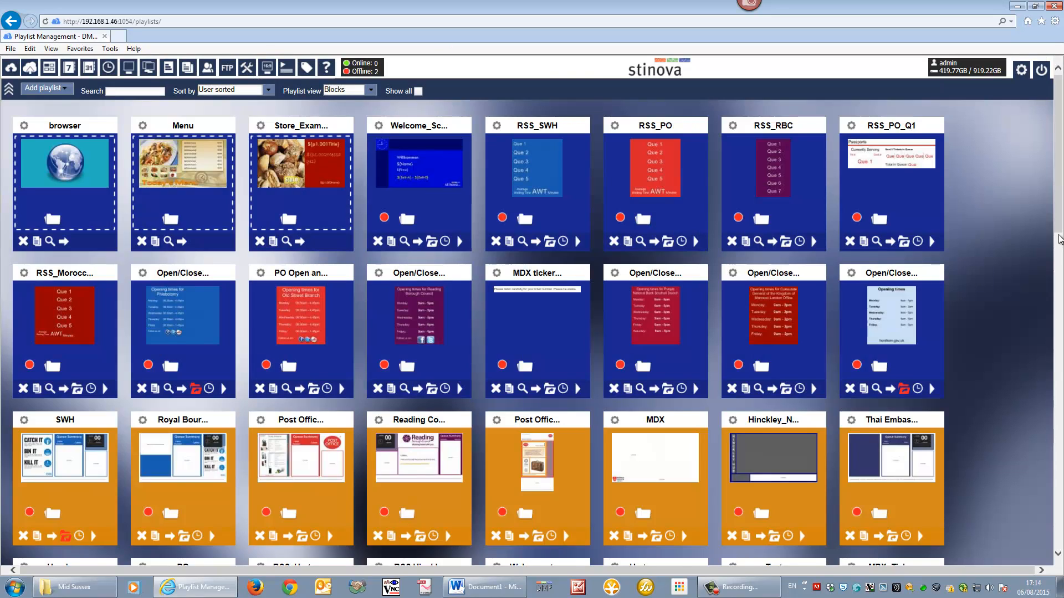
Open the Test Build of Mid_Sussex playlist and add a zone 294 wide and 135 high.
{"action": "scroll", "coordinate": [812, 501], "scroll_direction": "down", "scroll_amount": 15}
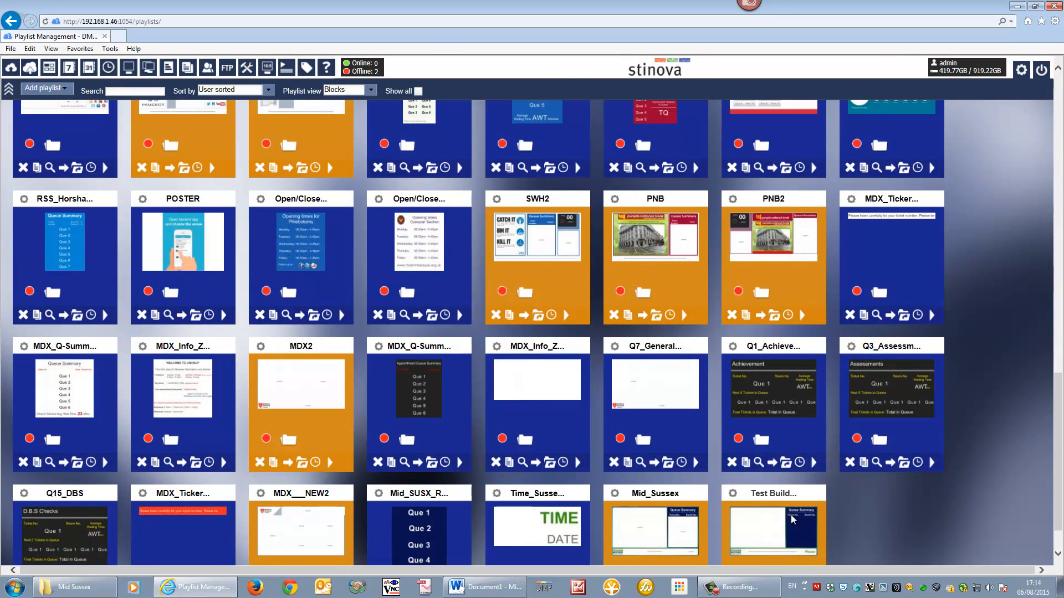
{"action": "left_click", "coordinate": [790, 514]}
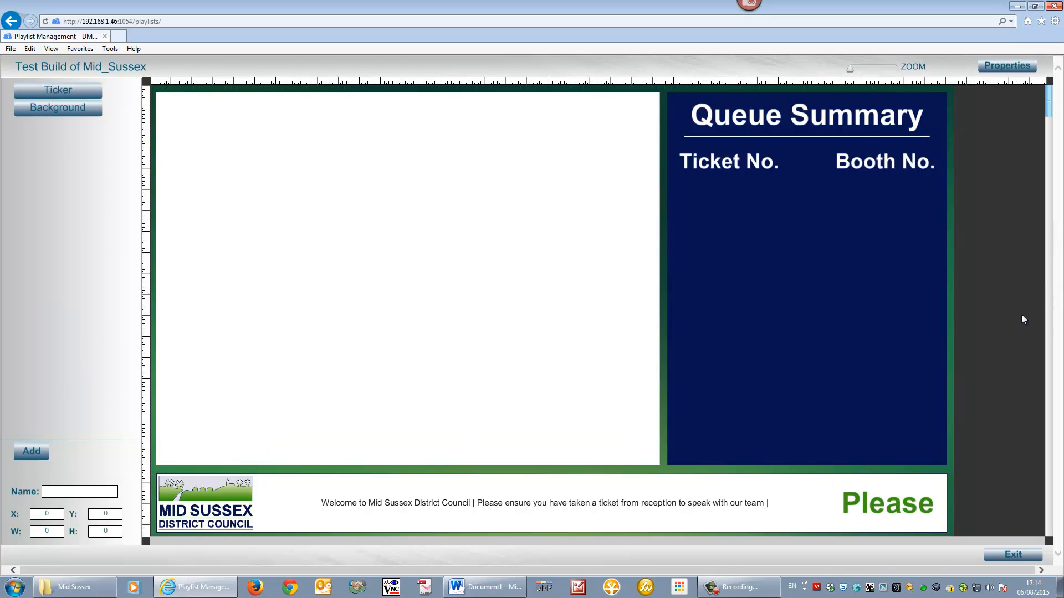
{"action": "left_click", "coordinate": [31, 451]}
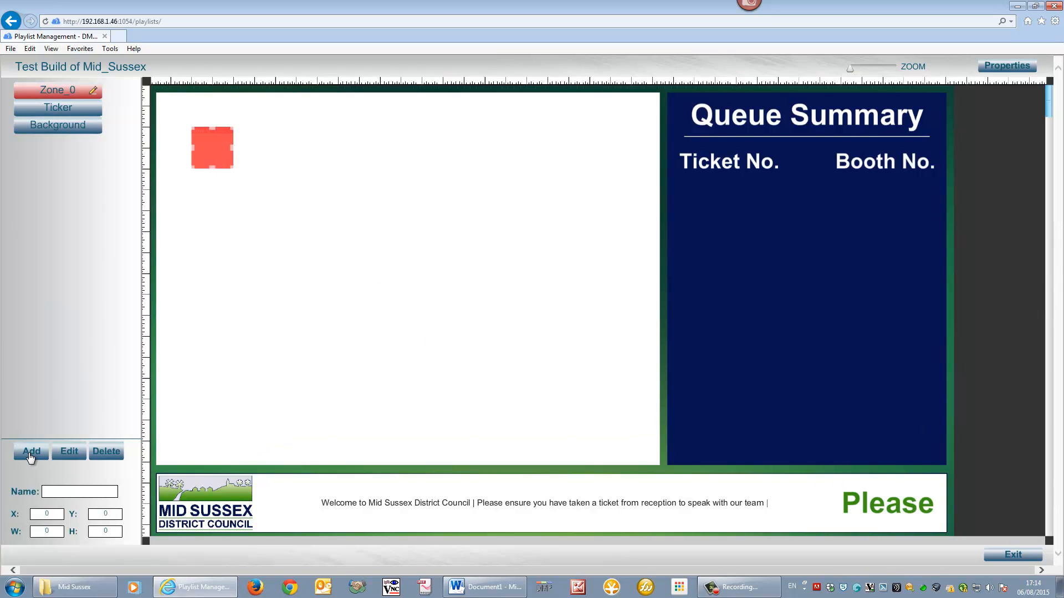
{"action": "left_click_drag", "start_coordinate": [203, 148], "coordinate": [218, 158]}
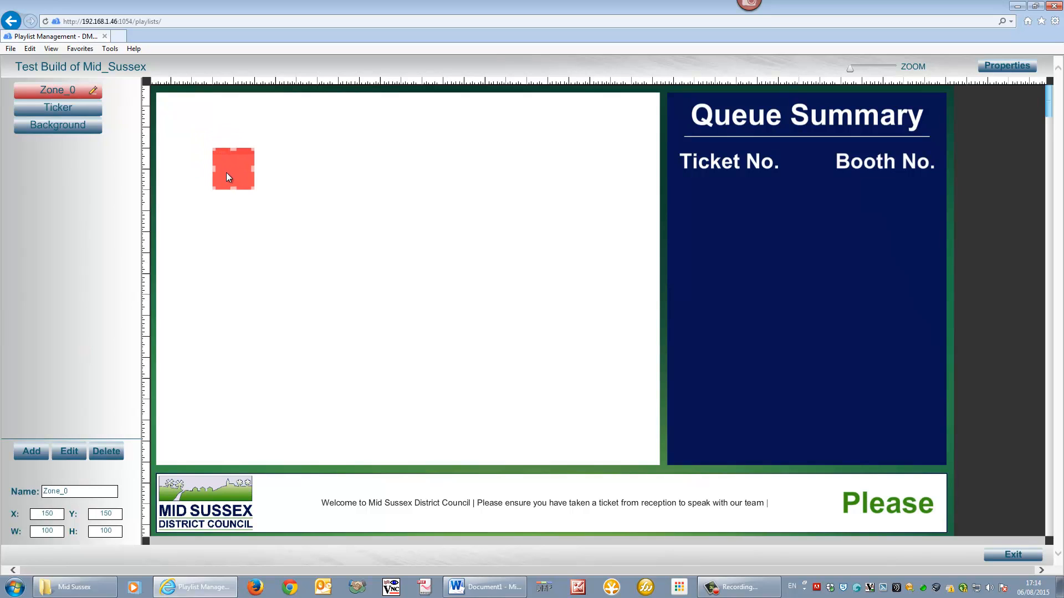
{"action": "left_click_drag", "start_coordinate": [59, 530], "coordinate": [4, 535]}
{"action": "type", "text": "294"}
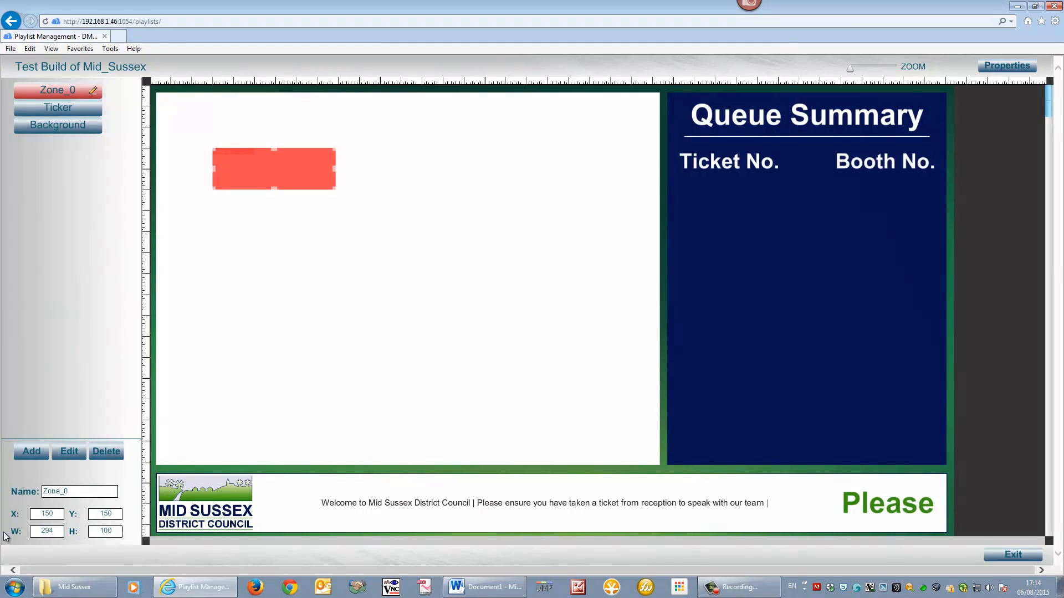
{"action": "left_click_drag", "start_coordinate": [115, 531], "coordinate": [62, 532]}
{"action": "type", "text": "135"}
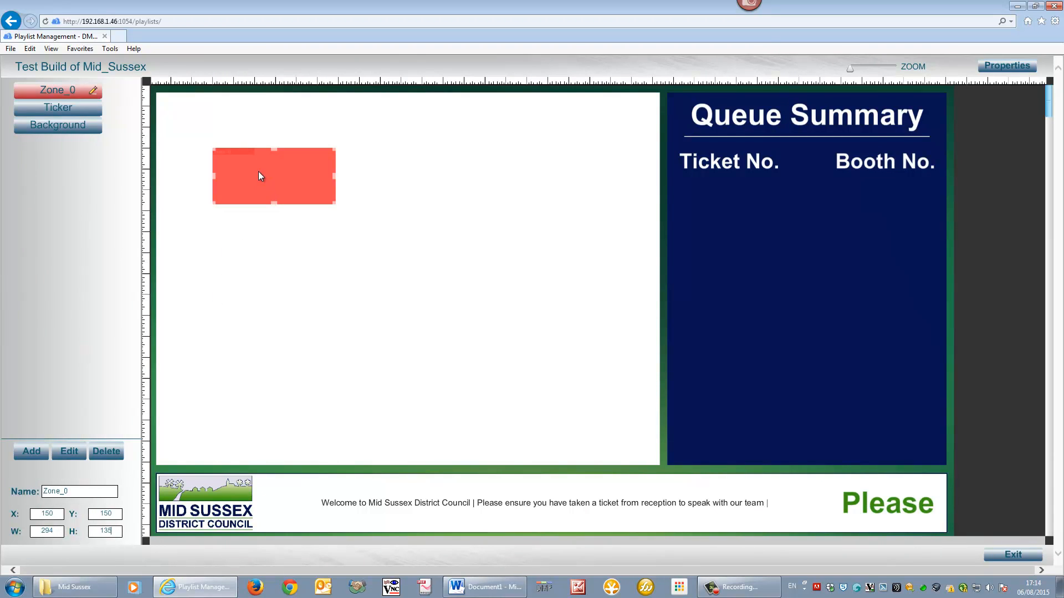
Move the new zone to the ticker strip's right end at X 1605, Y 933, and adjust its height to about 134.
{"action": "left_click_drag", "start_coordinate": [260, 176], "coordinate": [884, 481]}
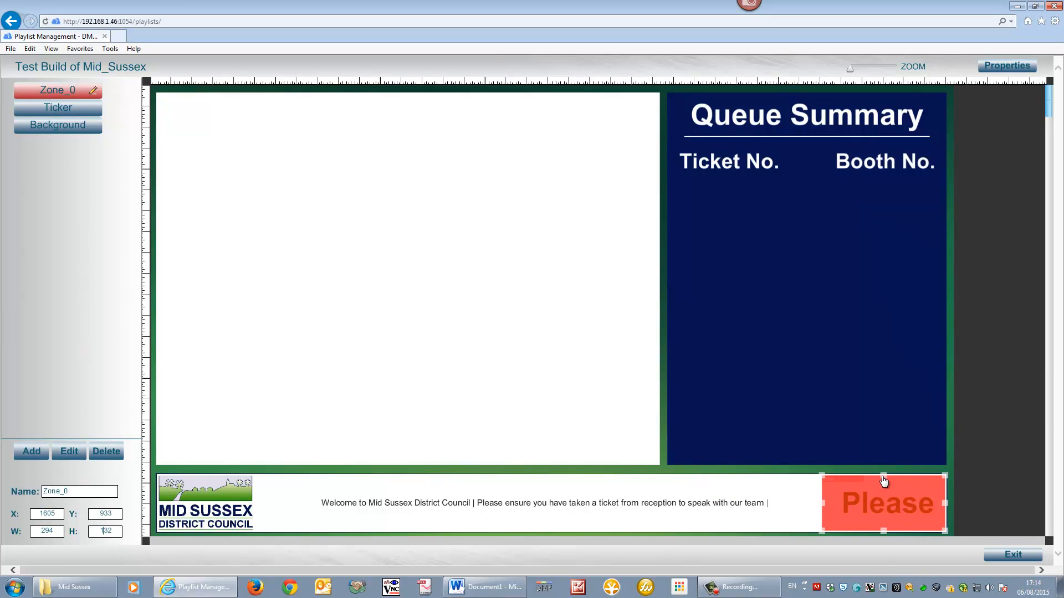
{"action": "left_click_drag", "start_coordinate": [884, 531], "coordinate": [885, 533]}
{"action": "left_click", "coordinate": [443, 507]}
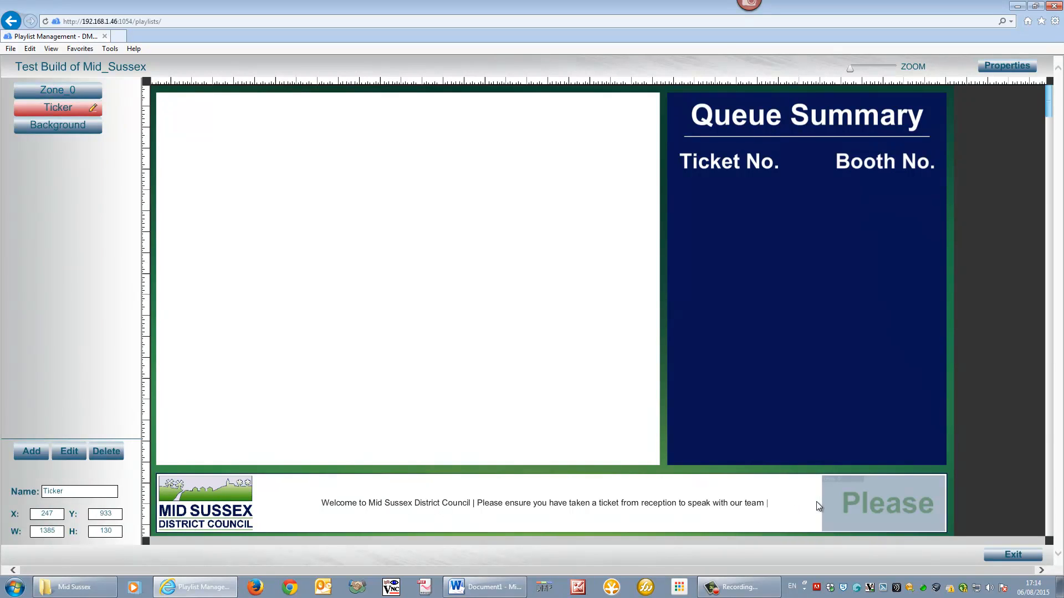
{"action": "left_click", "coordinate": [852, 504]}
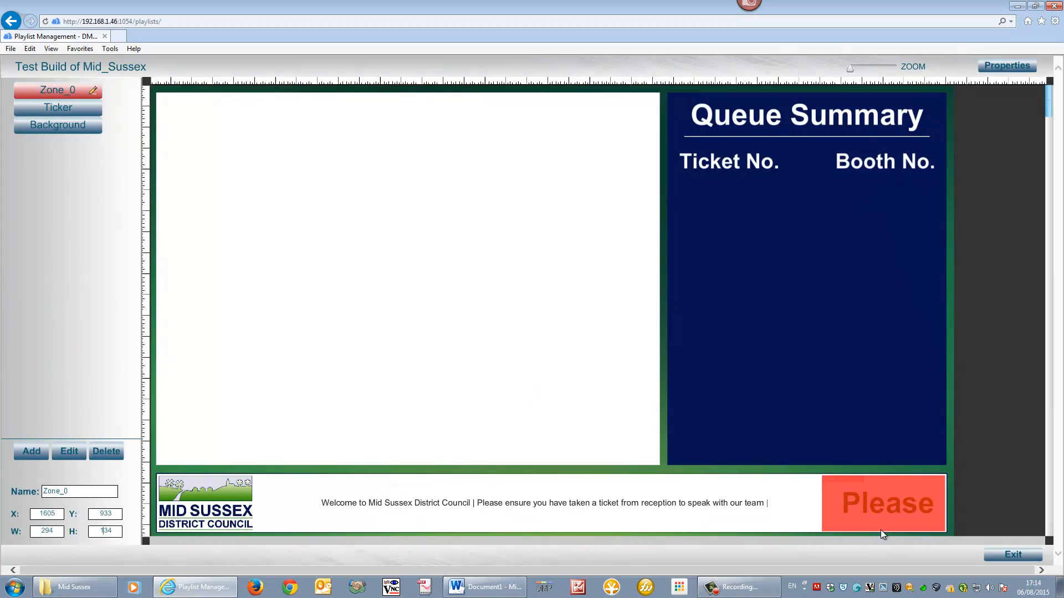
Assign the Time_Sussex composer as the new zone's content and save it.
{"action": "double_click", "coordinate": [879, 504]}
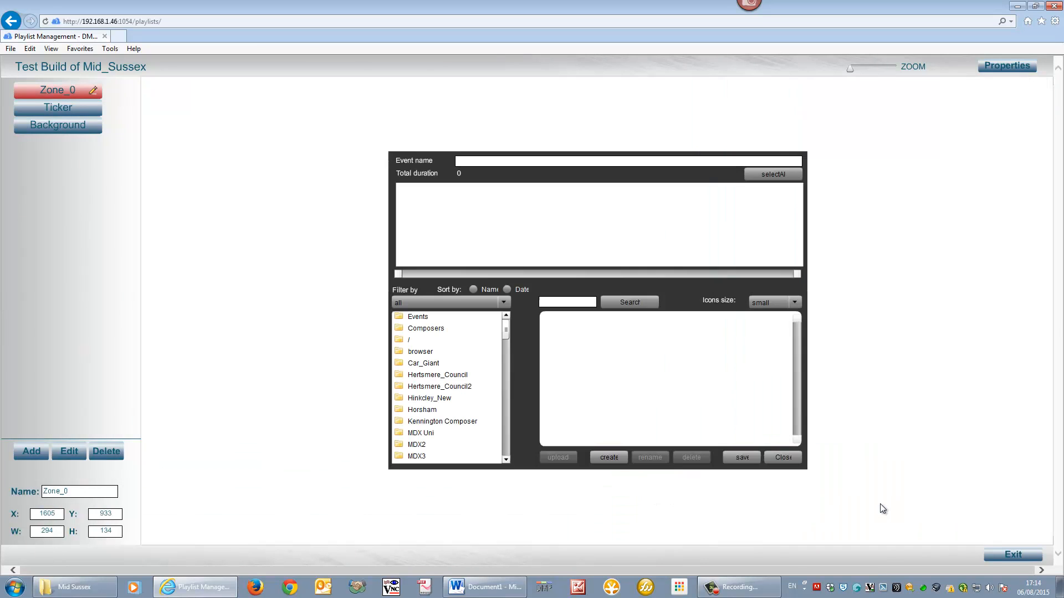
{"action": "left_click", "coordinate": [477, 328]}
{"action": "left_click_drag", "start_coordinate": [797, 333], "coordinate": [798, 435]}
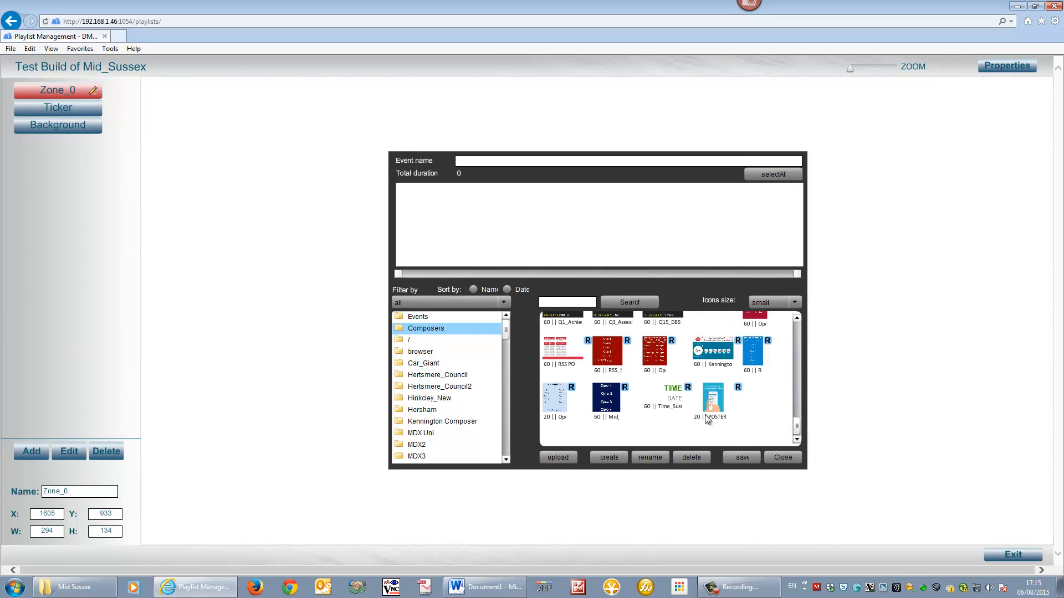
{"action": "left_click_drag", "start_coordinate": [669, 399], "coordinate": [482, 246]}
{"action": "left_click", "coordinate": [742, 457]}
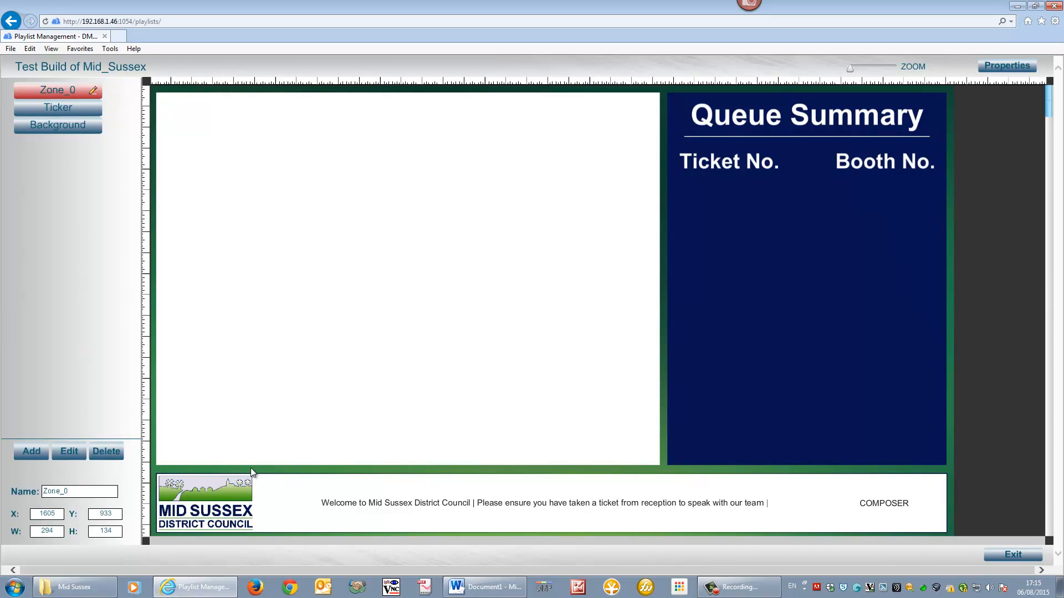
Rename the zone as TimeDate, and cancel the exit from the playlist editor.
{"action": "left_click_drag", "start_coordinate": [99, 491], "coordinate": [12, 494]}
{"action": "type", "text": "TimeDaTE"}
{"action": "key", "text": "BackSpace"}
{"action": "key", "text": "BackSpace"}
{"action": "type", "text": "te"}
{"action": "left_click", "coordinate": [1004, 556]}
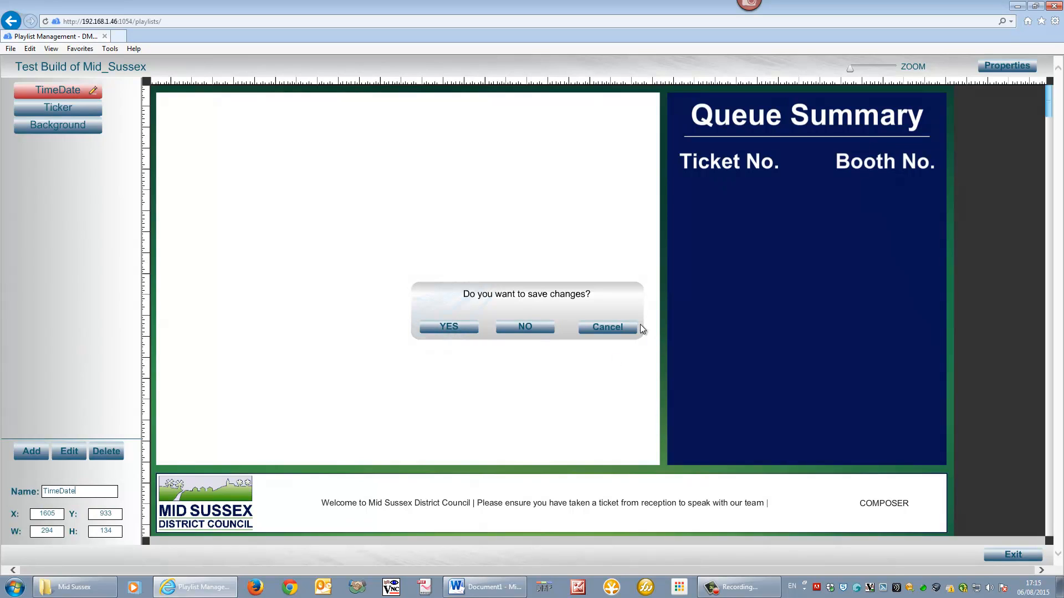
{"action": "left_click", "coordinate": [612, 329]}
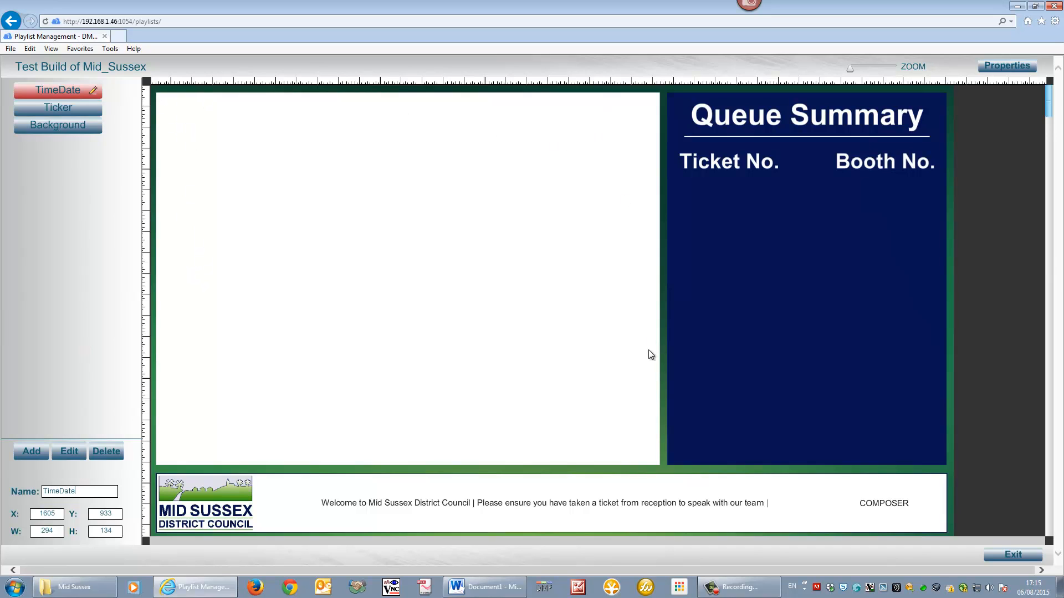
Add a zone covering the large white area at X 21, Y 23, 1193 wide and 881 high, and exit the playlist saving the changes.
{"action": "left_click", "coordinate": [32, 451]}
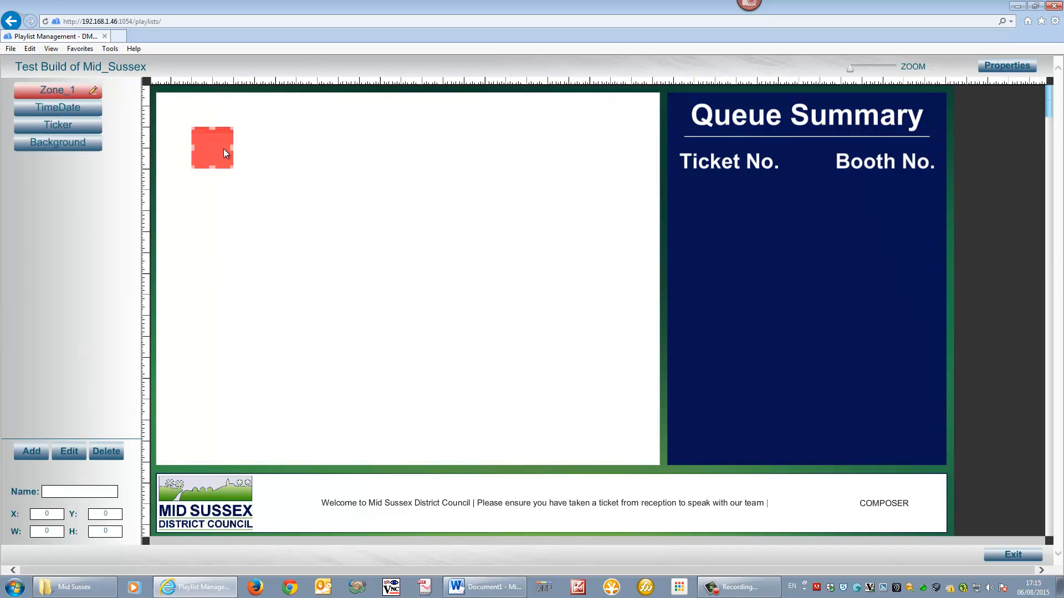
{"action": "left_click_drag", "start_coordinate": [194, 133], "coordinate": [160, 99]}
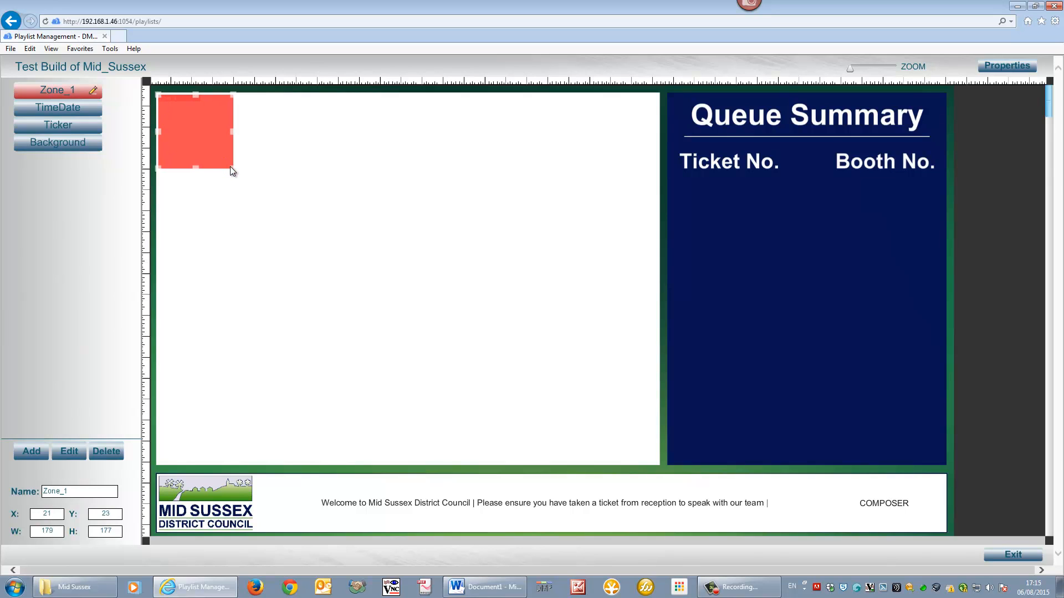
{"action": "left_click_drag", "start_coordinate": [229, 167], "coordinate": [660, 470]}
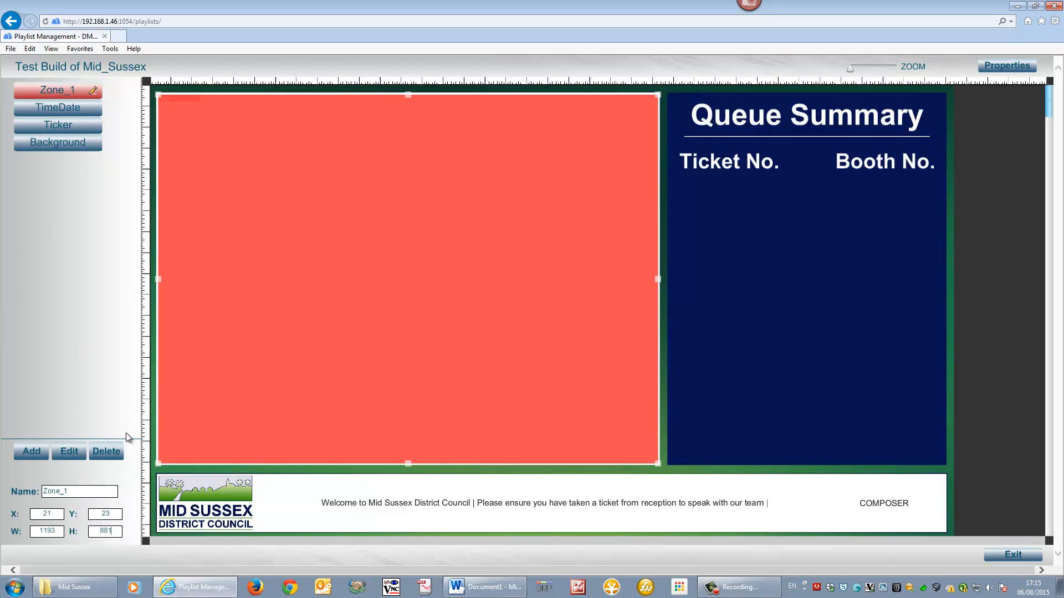
{"action": "left_click", "coordinate": [1017, 557]}
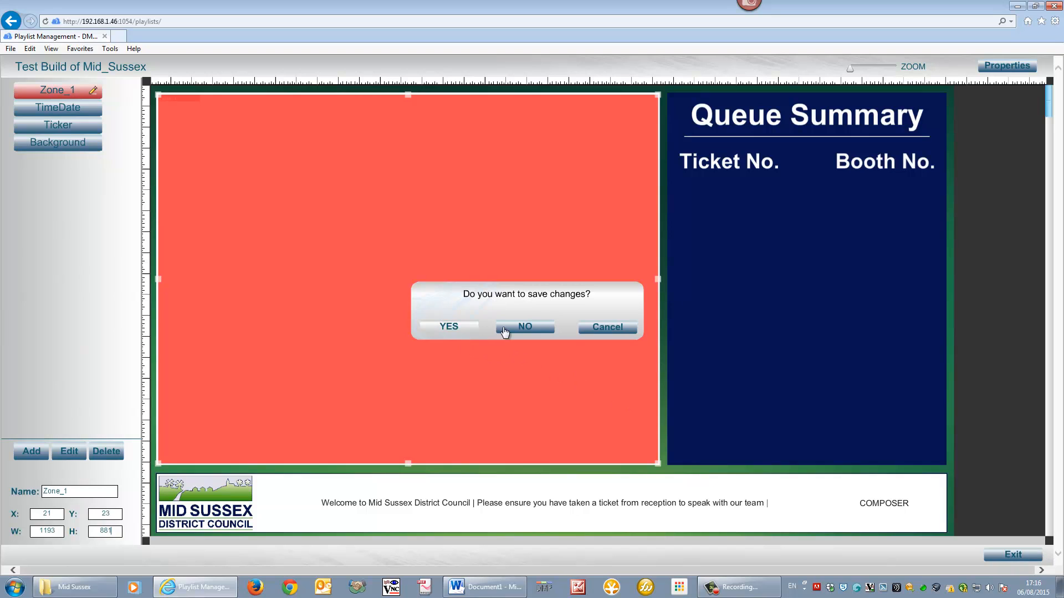
{"action": "left_click", "coordinate": [456, 332]}
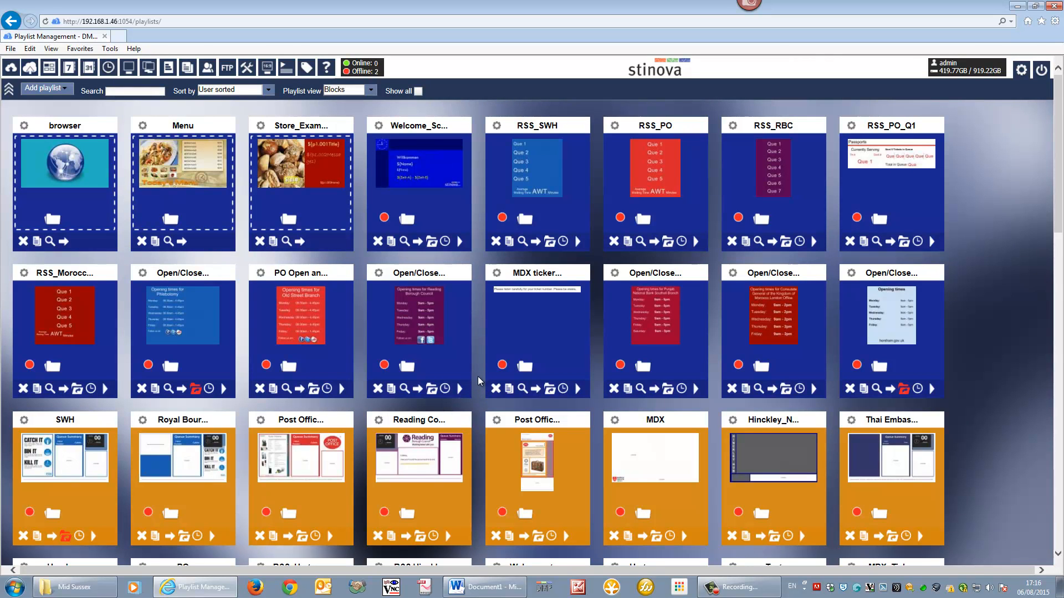
Switch to the Mid Sussex folder in Windows Explorer and open the Lonsto templates_21112013 presentation maximized in PowerPoint.
{"action": "mouse_move", "coordinate": [70, 596]}
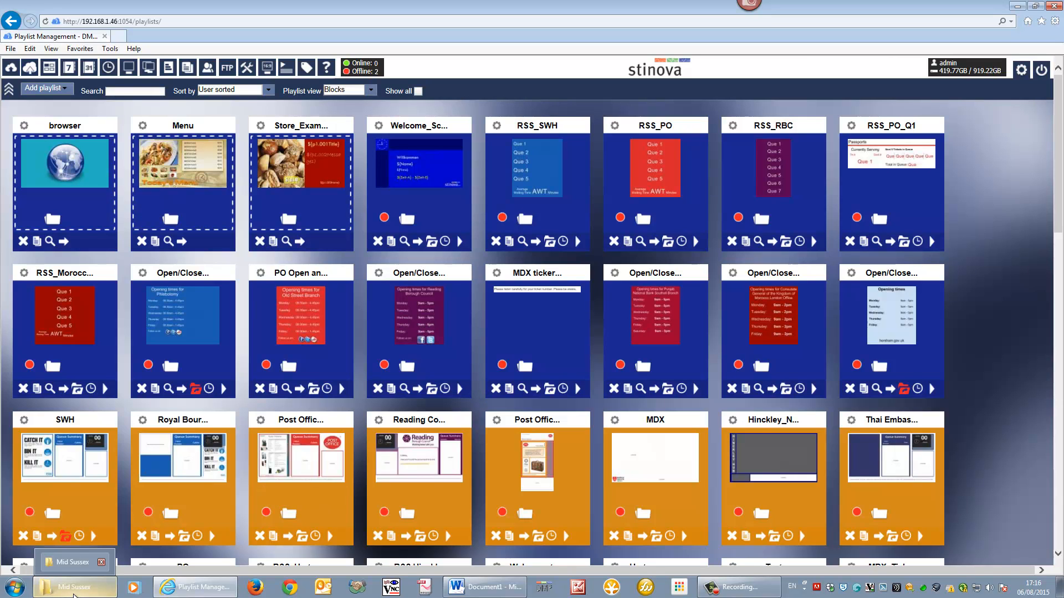
{"action": "scroll", "coordinate": [237, 472], "scroll_direction": "down", "scroll_amount": 4}
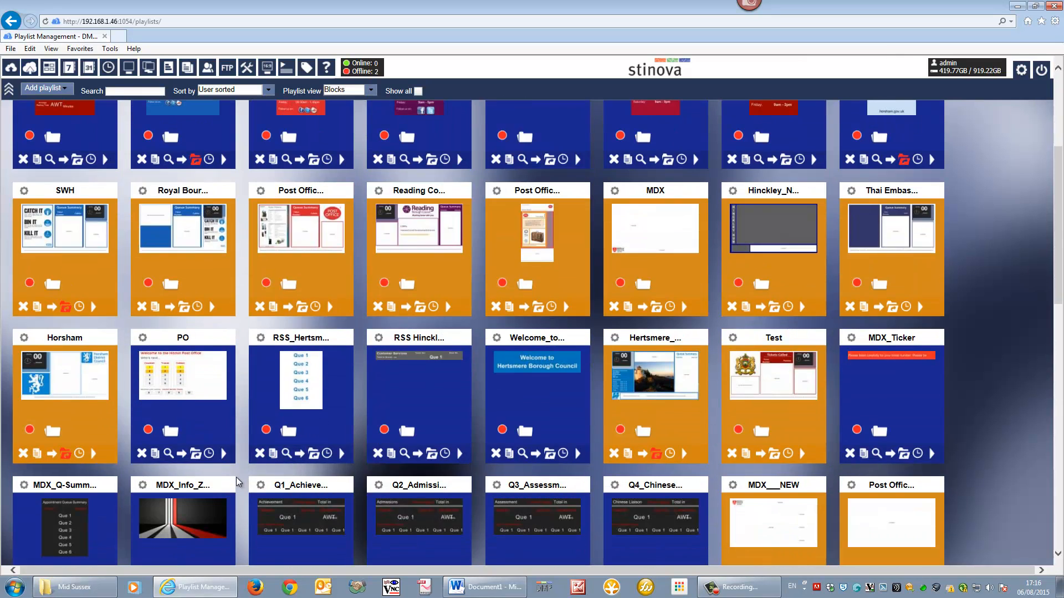
{"action": "scroll", "coordinate": [237, 477], "scroll_direction": "down", "scroll_amount": 10}
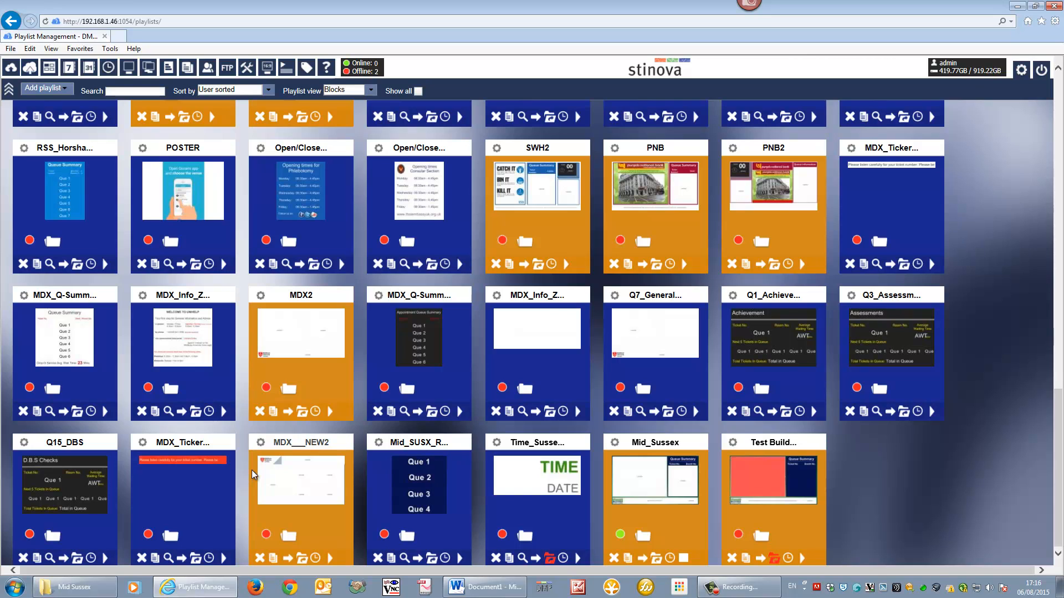
{"action": "left_click", "coordinate": [73, 586]}
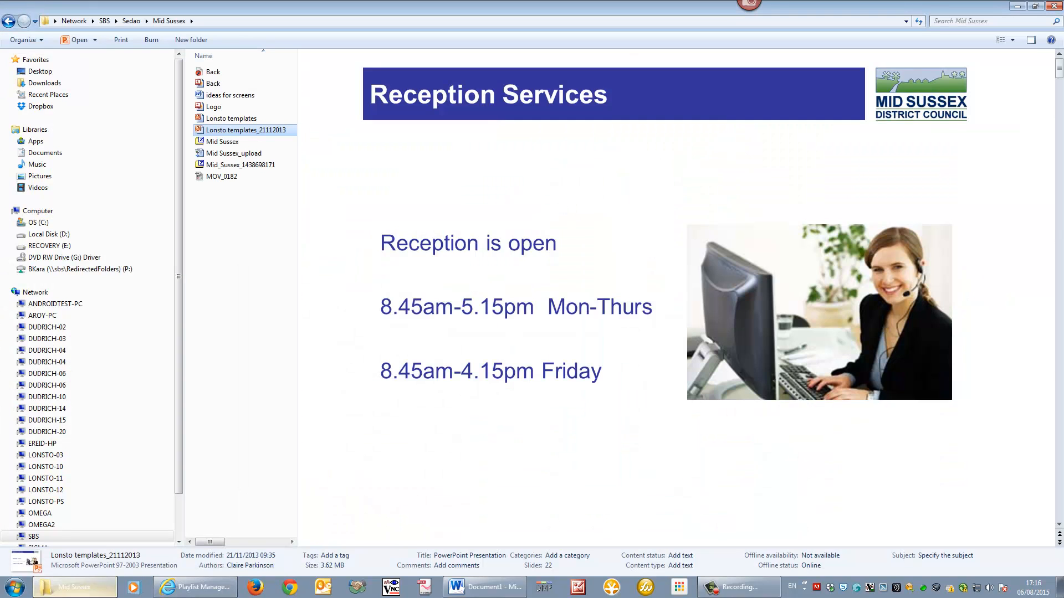
{"action": "double_click", "coordinate": [256, 131]}
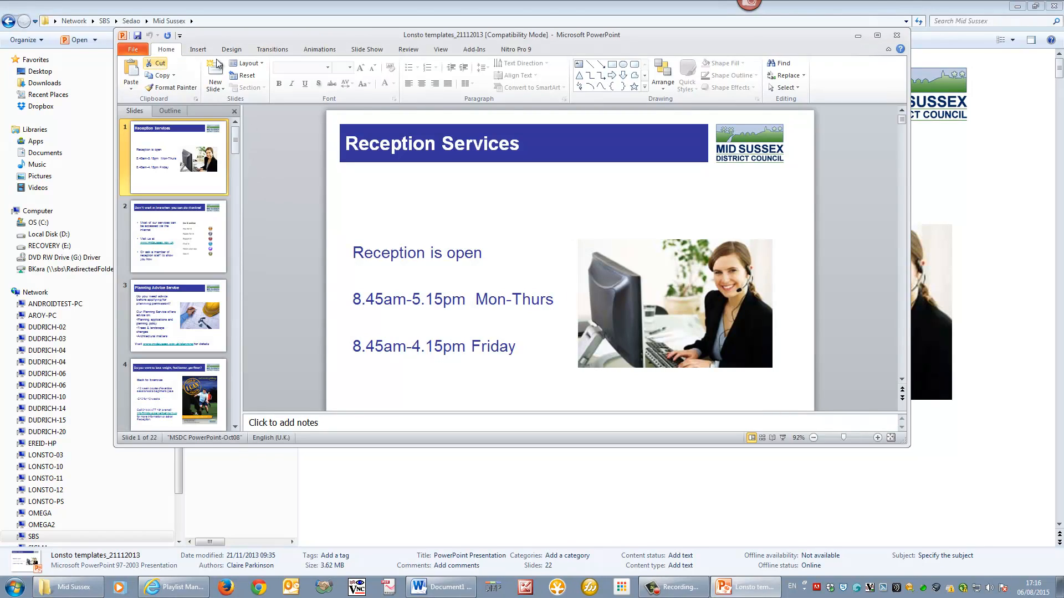
{"action": "double_click", "coordinate": [576, 40]}
Export every slide of the presentation in JPEG File Interchange Format to the Mid Sussex folder, and close PowerPoint.
{"action": "left_click", "coordinate": [15, 20]}
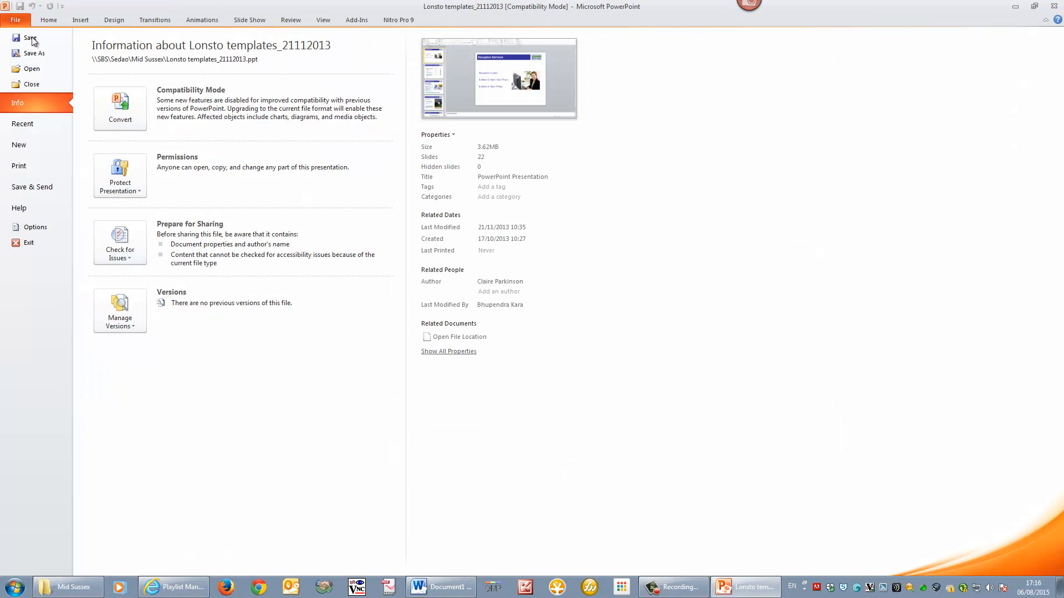
{"action": "left_click", "coordinate": [35, 53]}
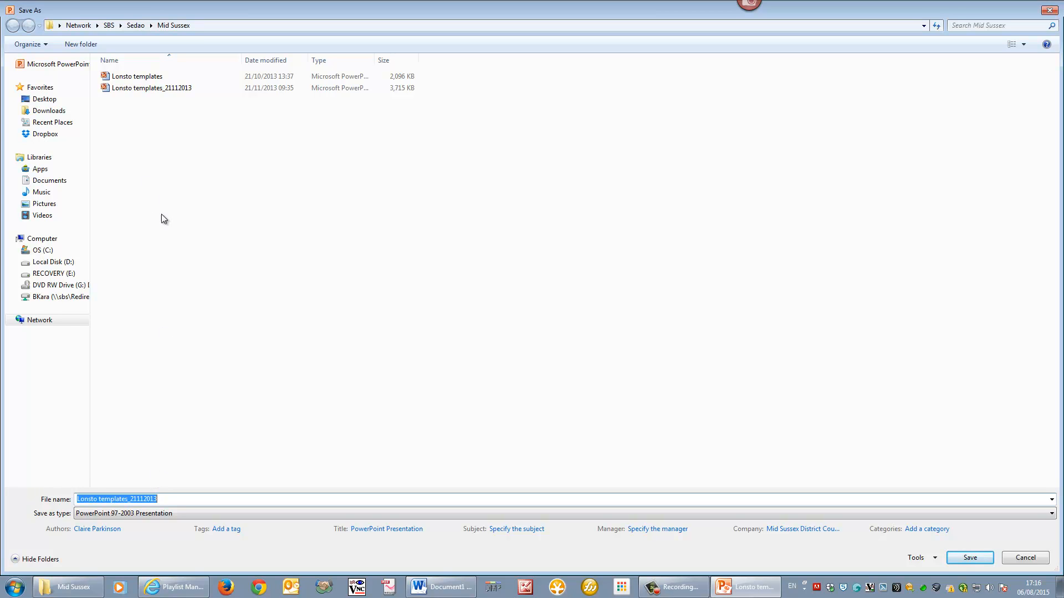
{"action": "left_click", "coordinate": [92, 516]}
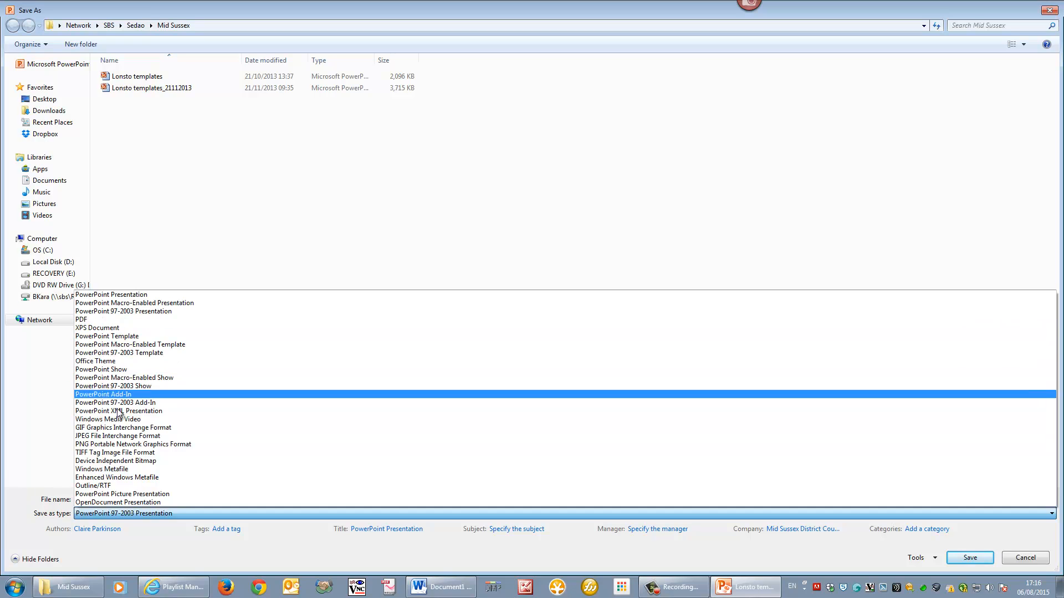
{"action": "left_click", "coordinate": [117, 436]}
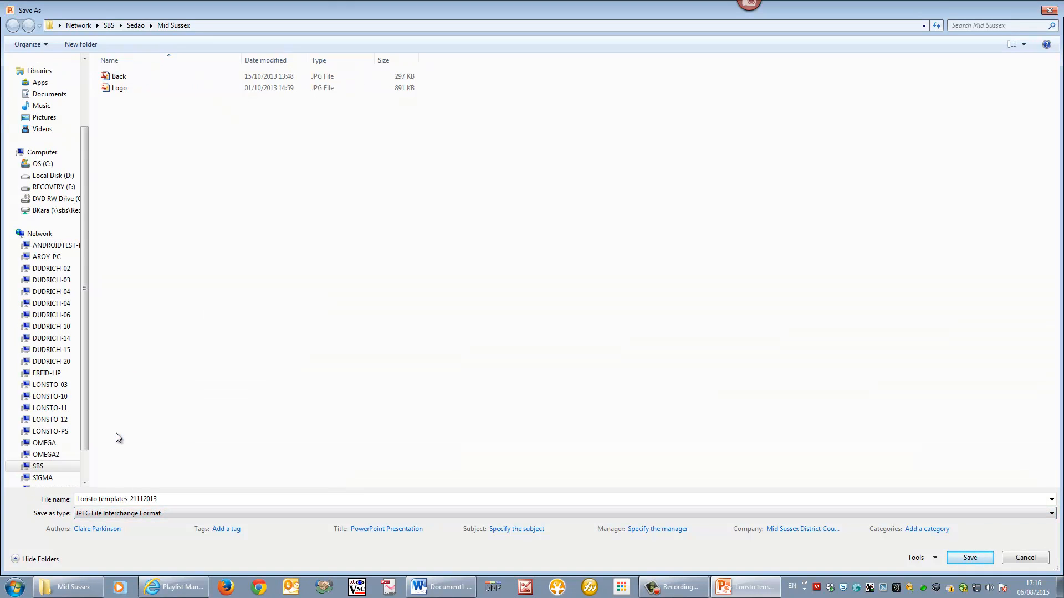
{"action": "left_click", "coordinate": [960, 553]}
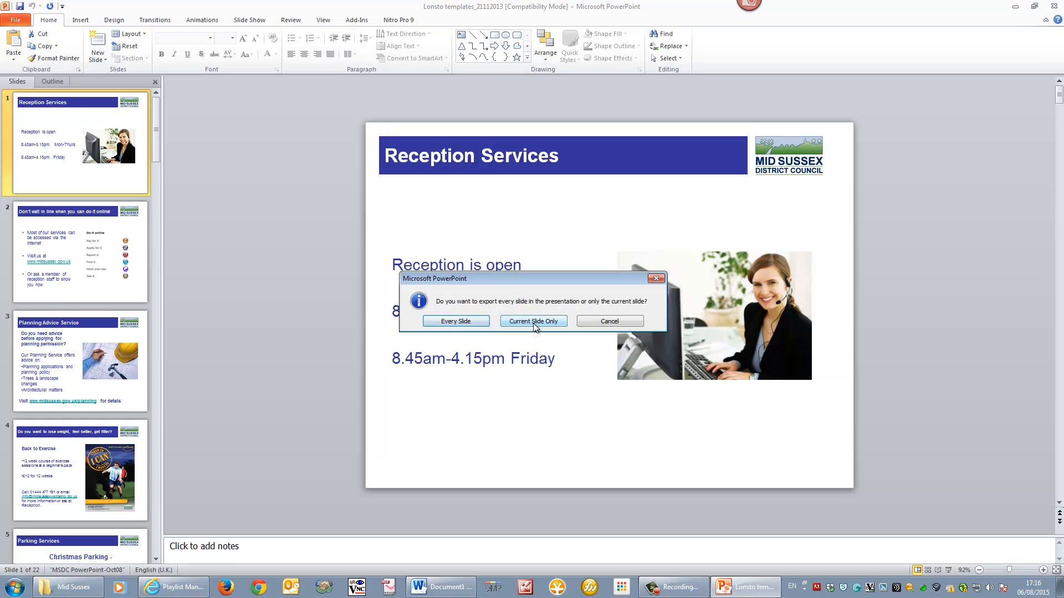
{"action": "left_click", "coordinate": [470, 321]}
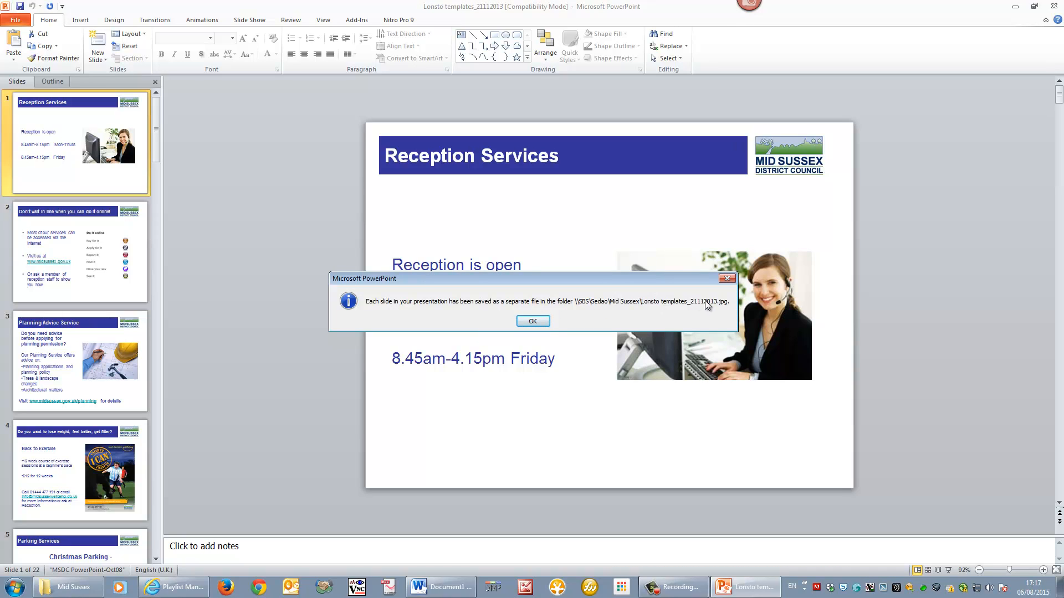
{"action": "left_click", "coordinate": [533, 322]}
{"action": "left_click", "coordinate": [1054, 6]}
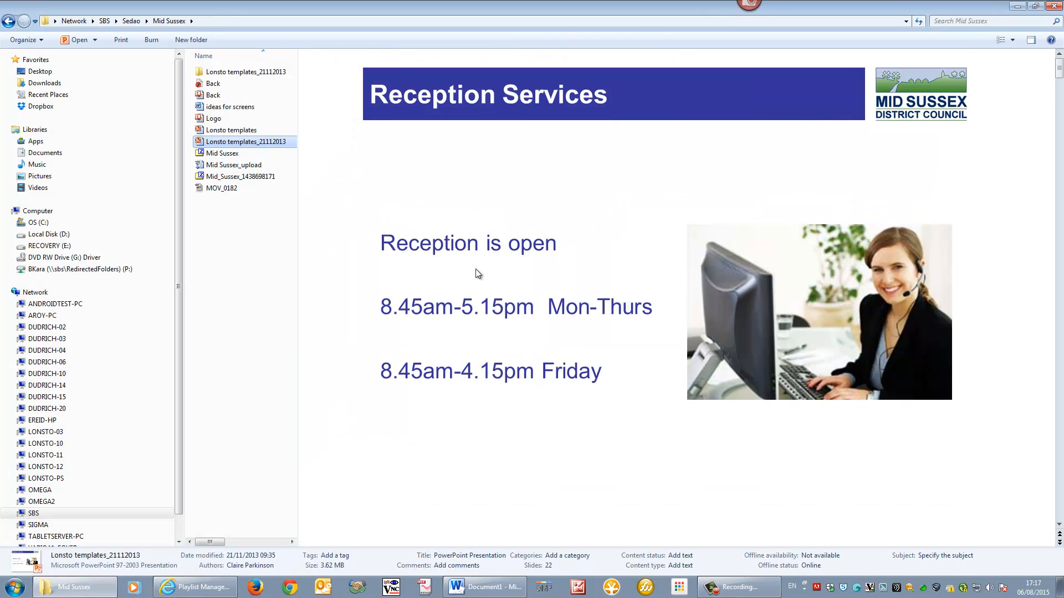
Open the exported Lonsto templates_21112013 folder and preview the first few slide images.
{"action": "double_click", "coordinate": [221, 73]}
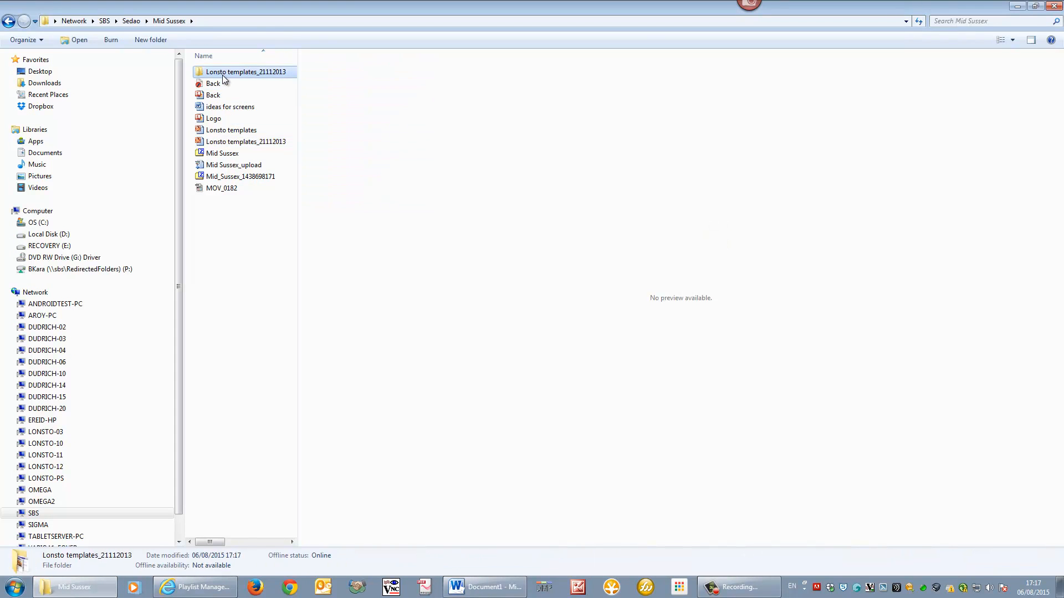
{"action": "left_click", "coordinate": [222, 75]}
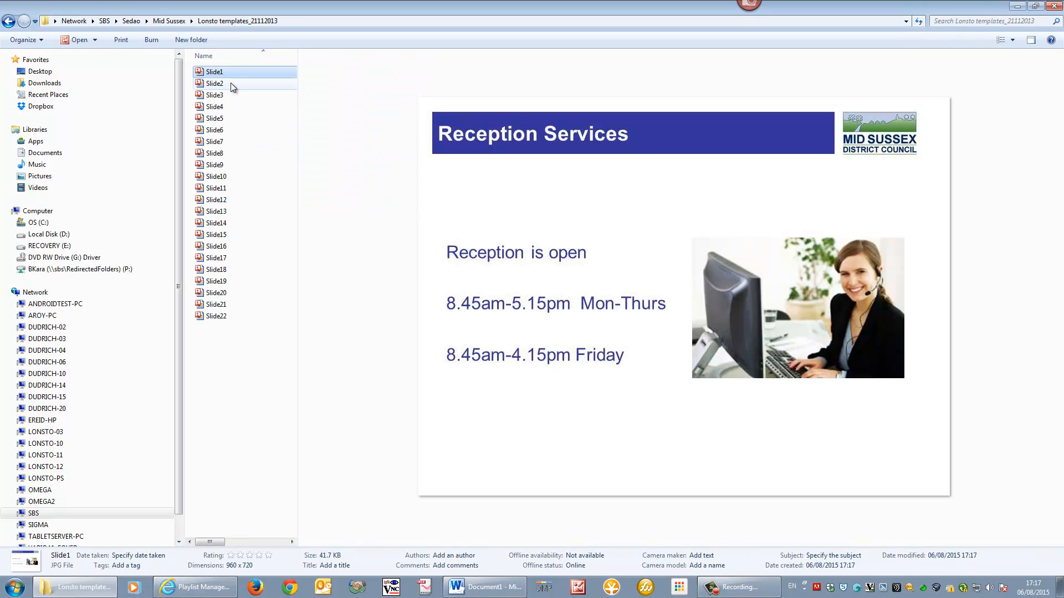
{"action": "left_click", "coordinate": [230, 83]}
{"action": "left_click", "coordinate": [229, 96]}
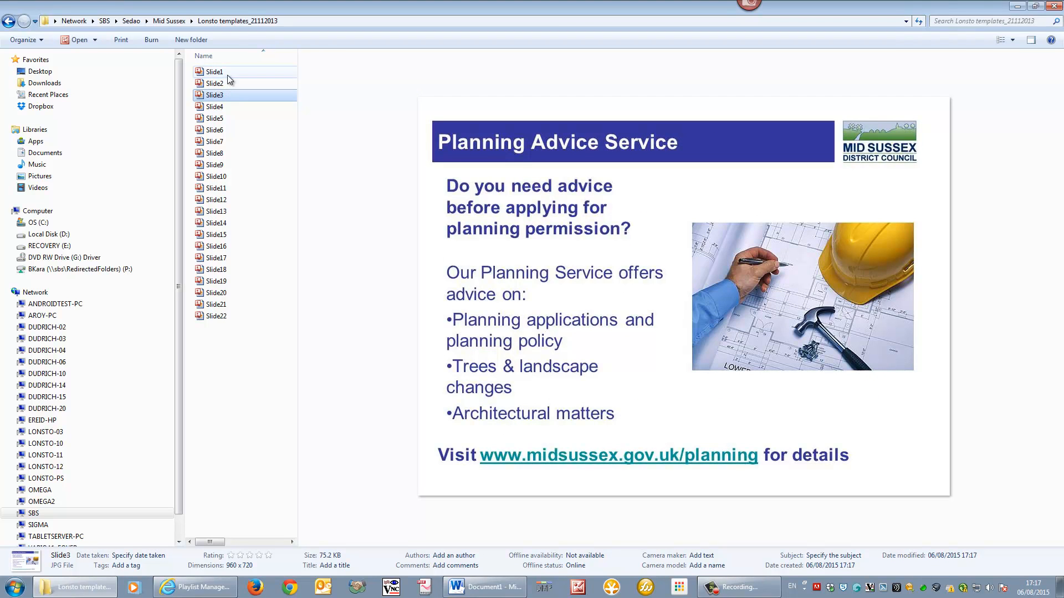
{"action": "left_click", "coordinate": [227, 73]}
Close Document1 in Word without saving its changes.
{"action": "left_click", "coordinate": [739, 587]}
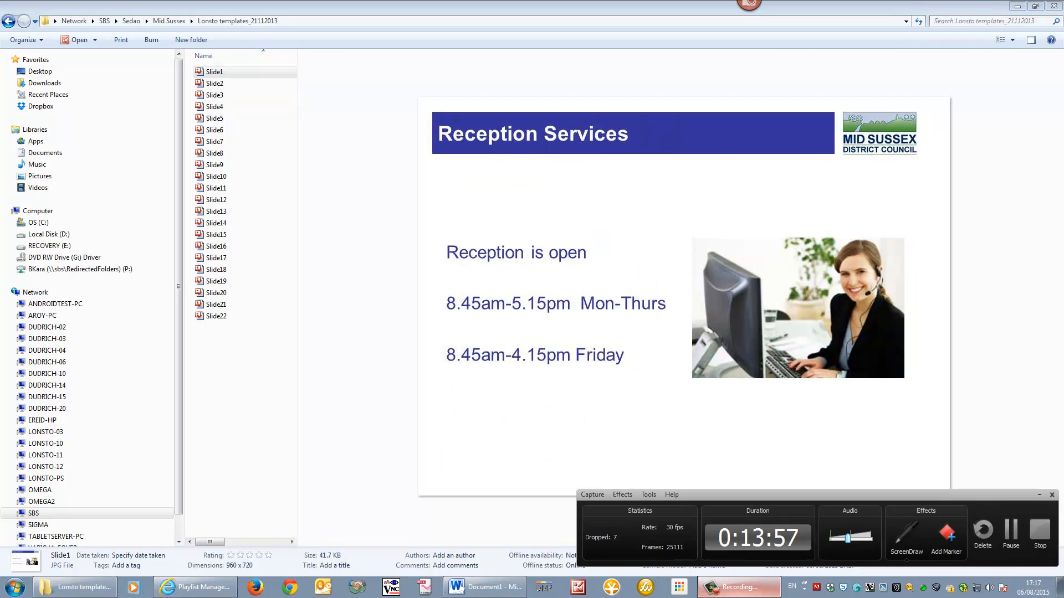
{"action": "left_click", "coordinate": [238, 590]}
{"action": "right_click", "coordinate": [477, 587]}
{"action": "left_click", "coordinate": [466, 566]}
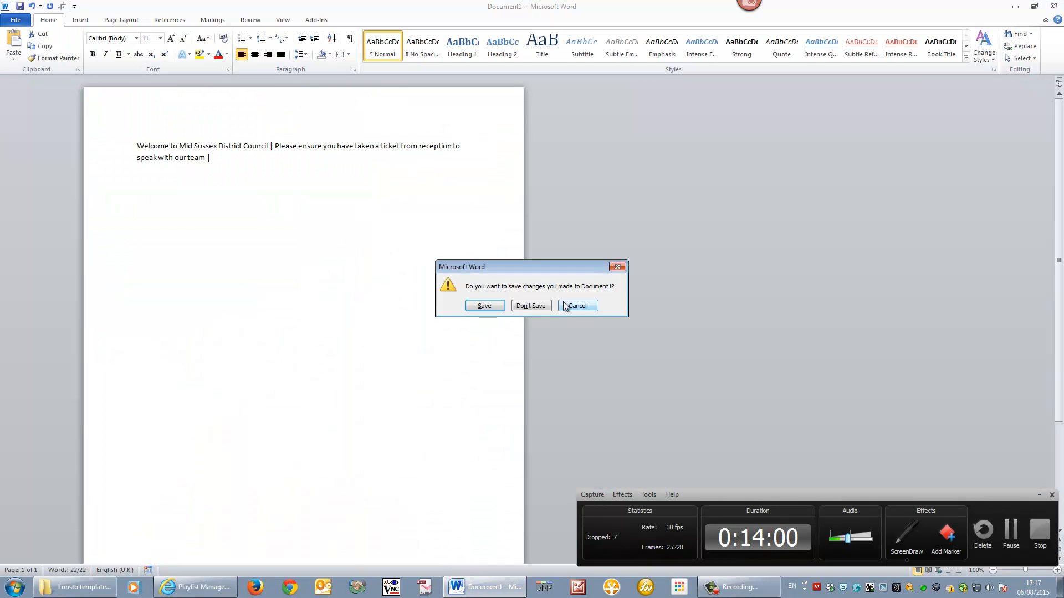
{"action": "left_click", "coordinate": [546, 306]}
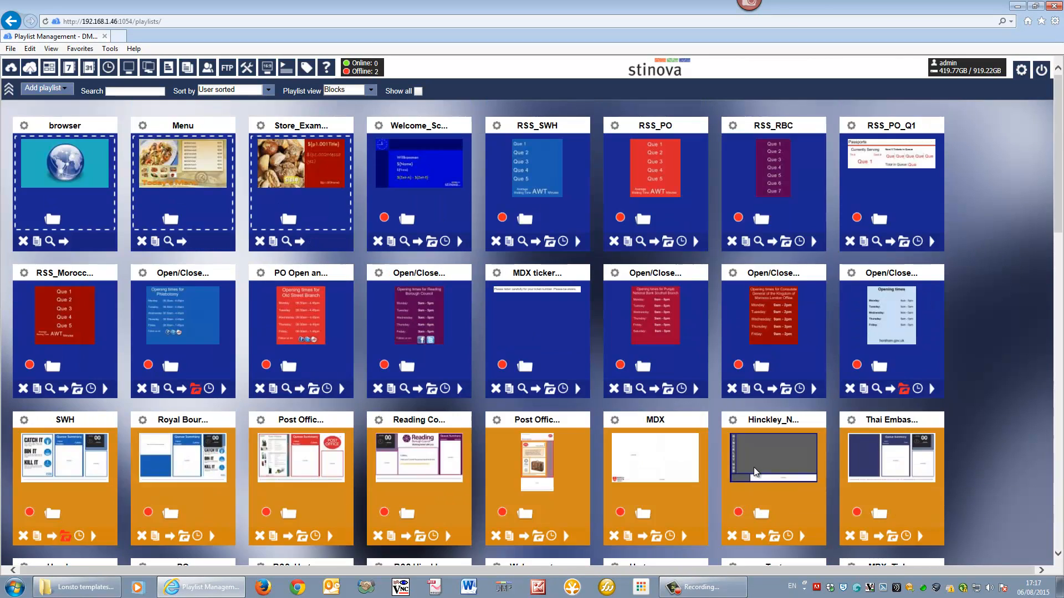
Reopen the Test Build of Mid_Sussex playlist in the browser and rename Zone_1 as CustomerConten.
{"action": "double_click", "coordinate": [754, 467]}
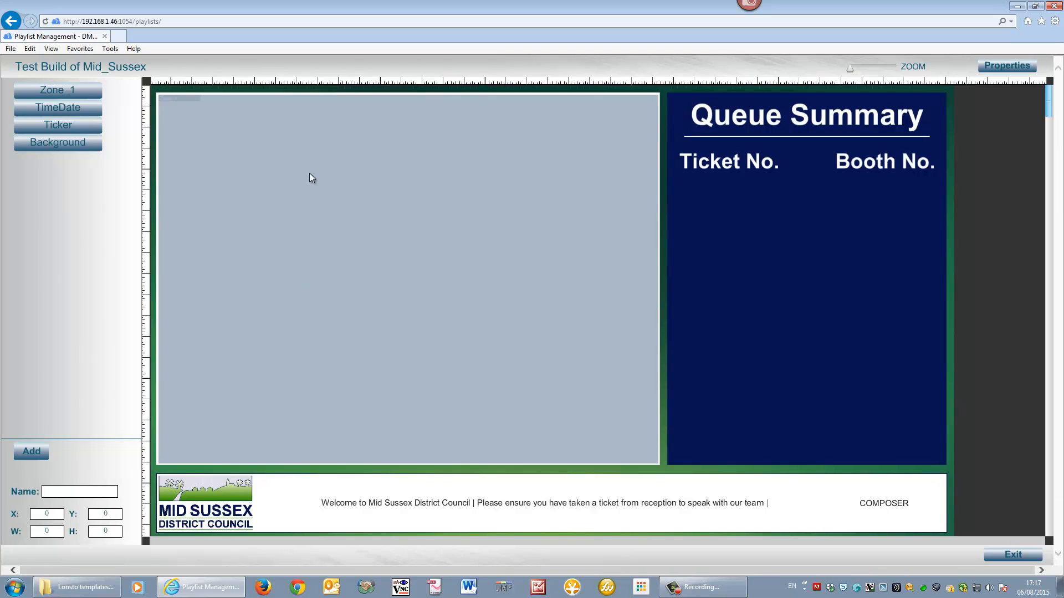
{"action": "left_click", "coordinate": [310, 176]}
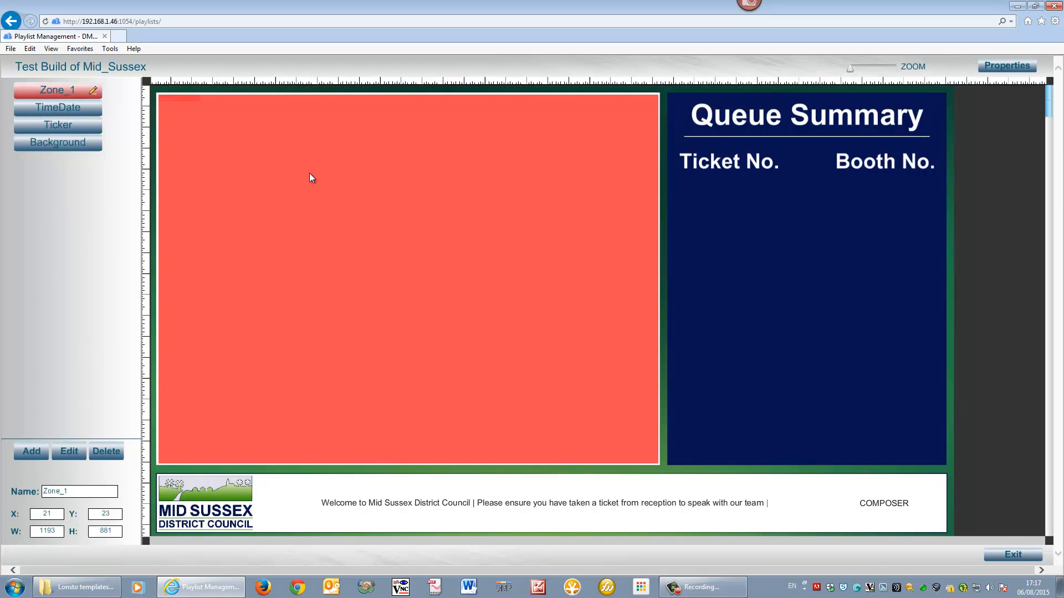
{"action": "left_click_drag", "start_coordinate": [35, 486], "coordinate": [3, 492]}
{"action": "type", "text": "CustomerConten"}
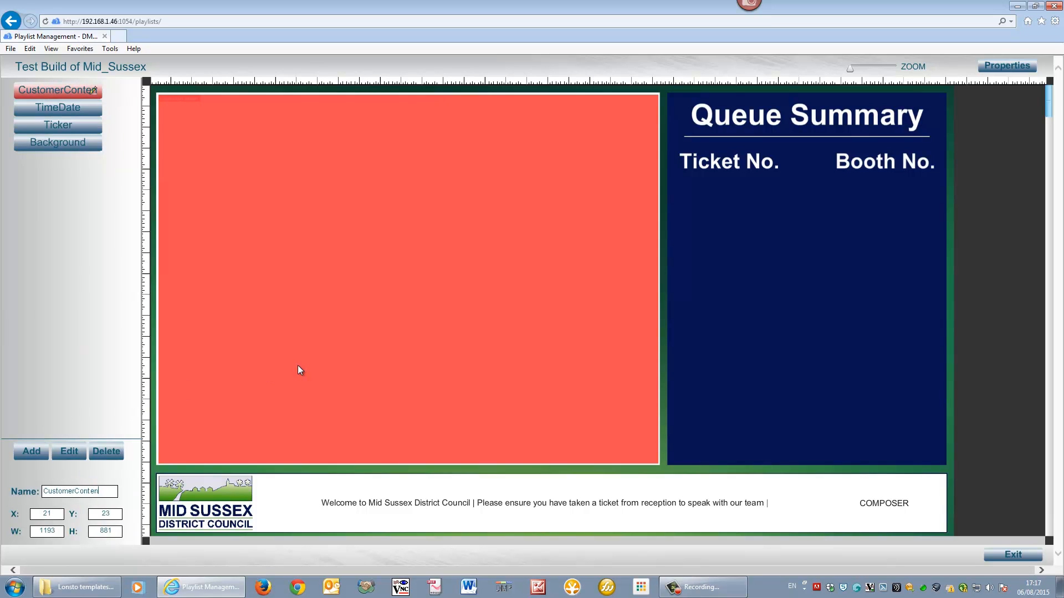
Open the CustomerConten zone's content editor and select the Test Mid Sussex media folder.
{"action": "double_click", "coordinate": [304, 297]}
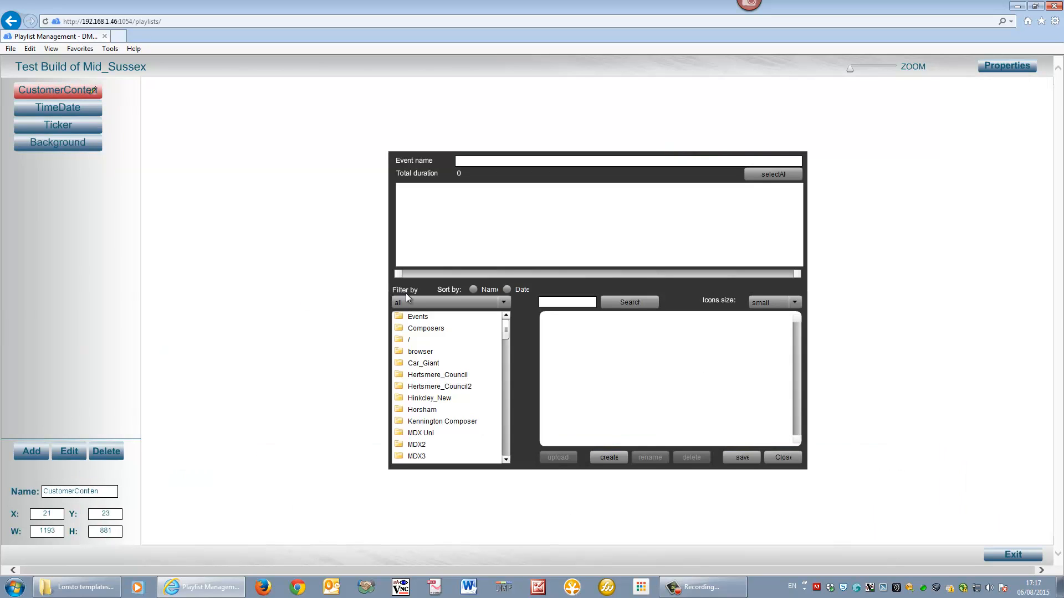
{"action": "left_click_drag", "start_coordinate": [505, 333], "coordinate": [506, 449]}
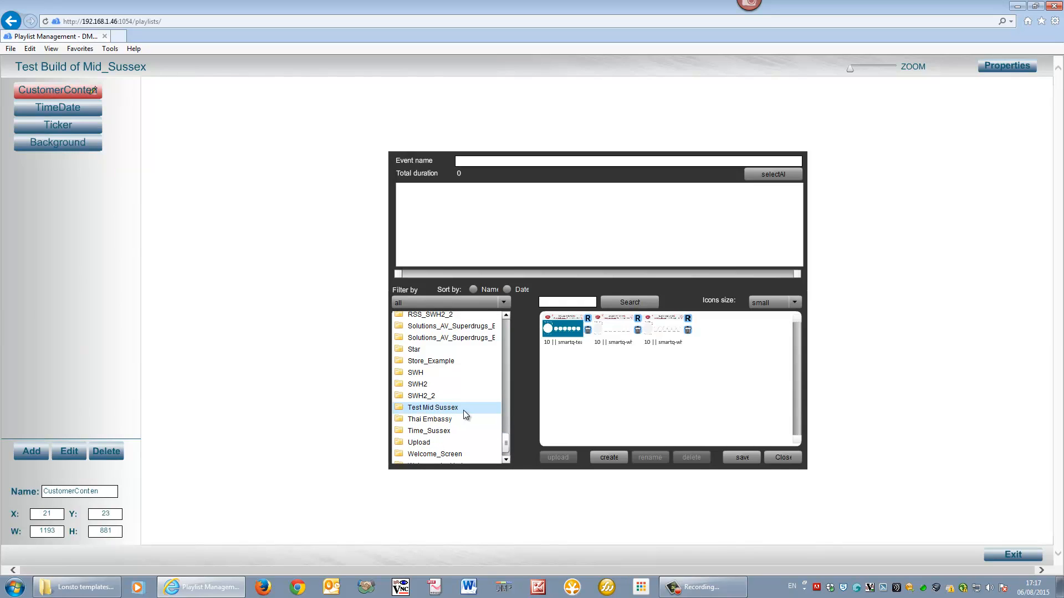
{"action": "left_click", "coordinate": [463, 409]}
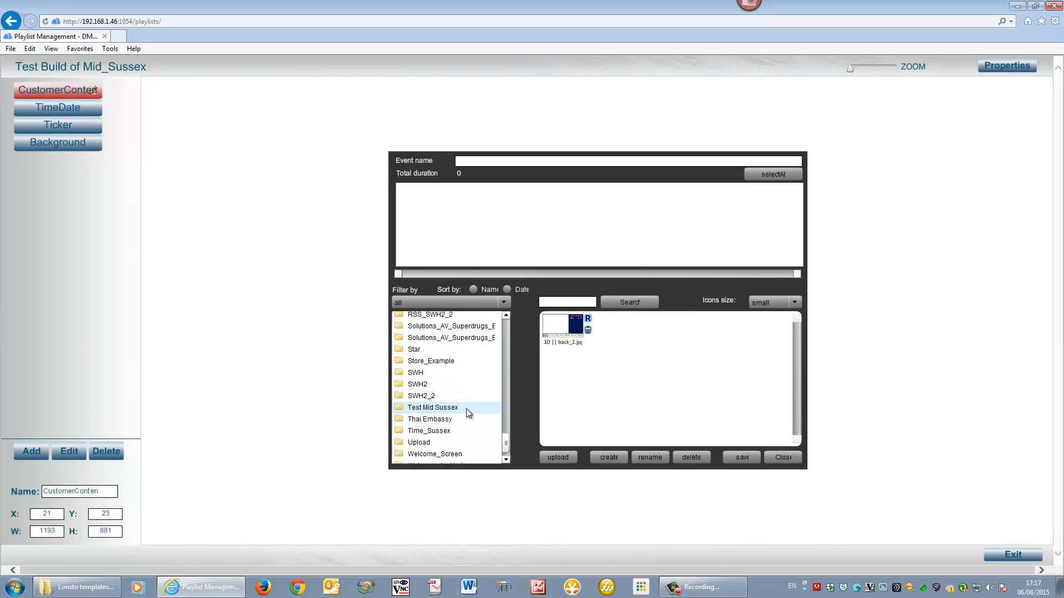
Upload Slide1 through Slide22 from the Lonsto templates_21112013 folder to the Test Mid Sussex media folder.
{"action": "left_click", "coordinate": [559, 458]}
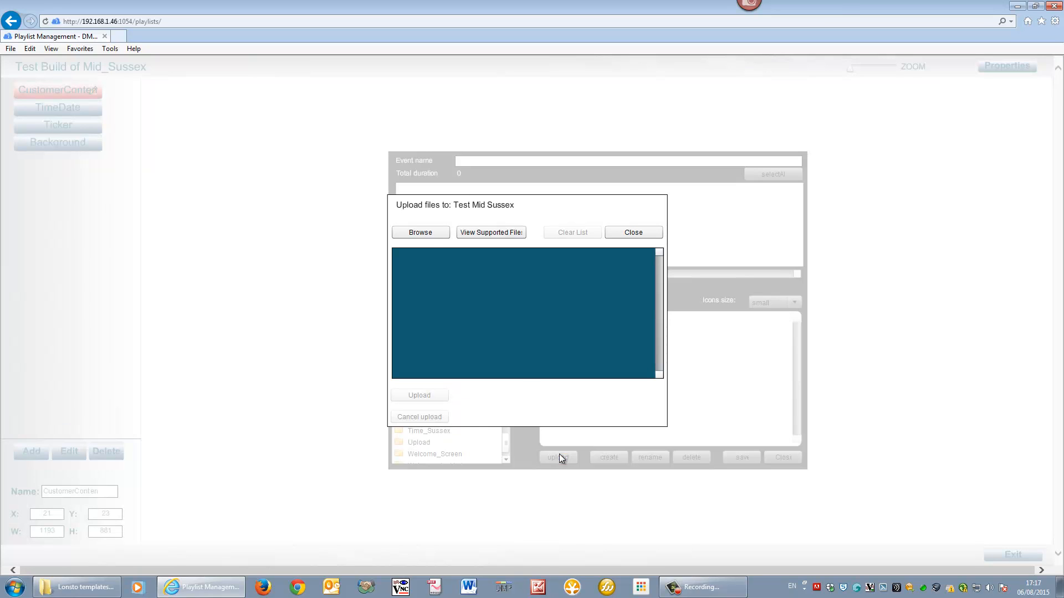
{"action": "left_click", "coordinate": [421, 232]}
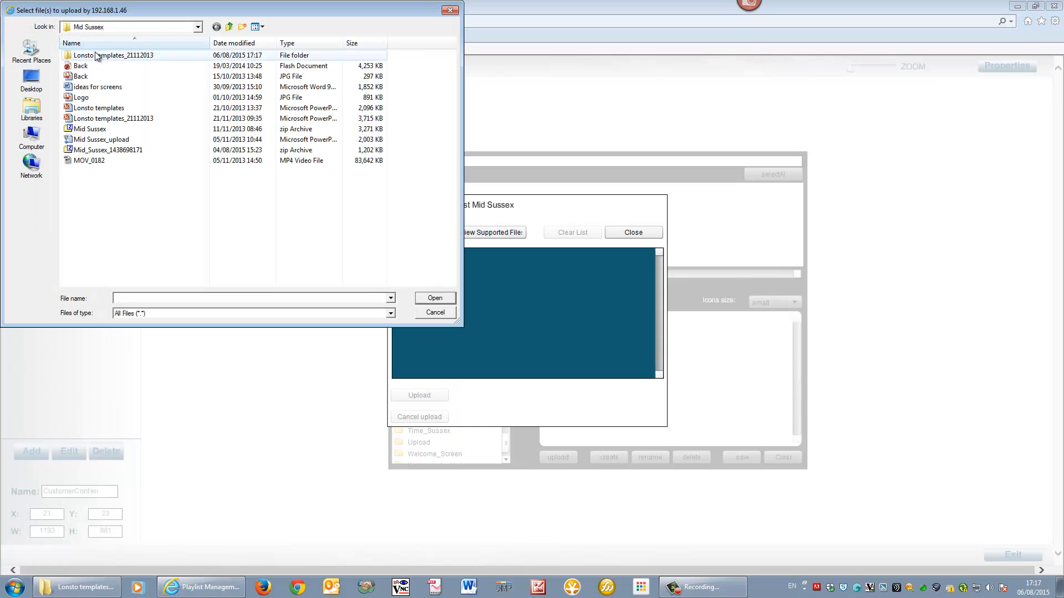
{"action": "double_click", "coordinate": [119, 57]}
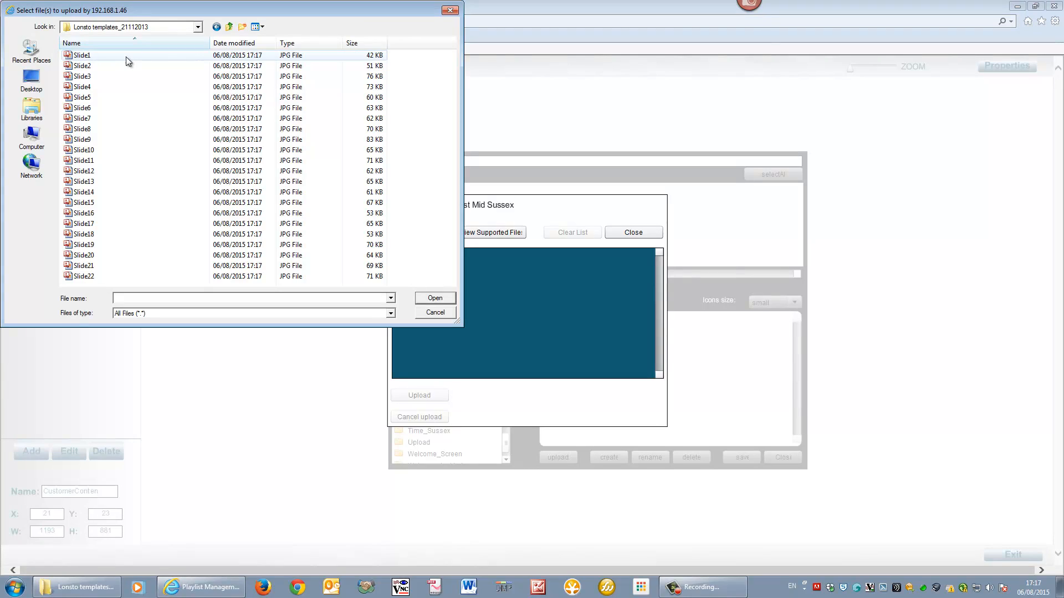
{"action": "left_click", "coordinate": [125, 57]}
{"action": "left_click", "coordinate": [83, 276], "text": "shift"}
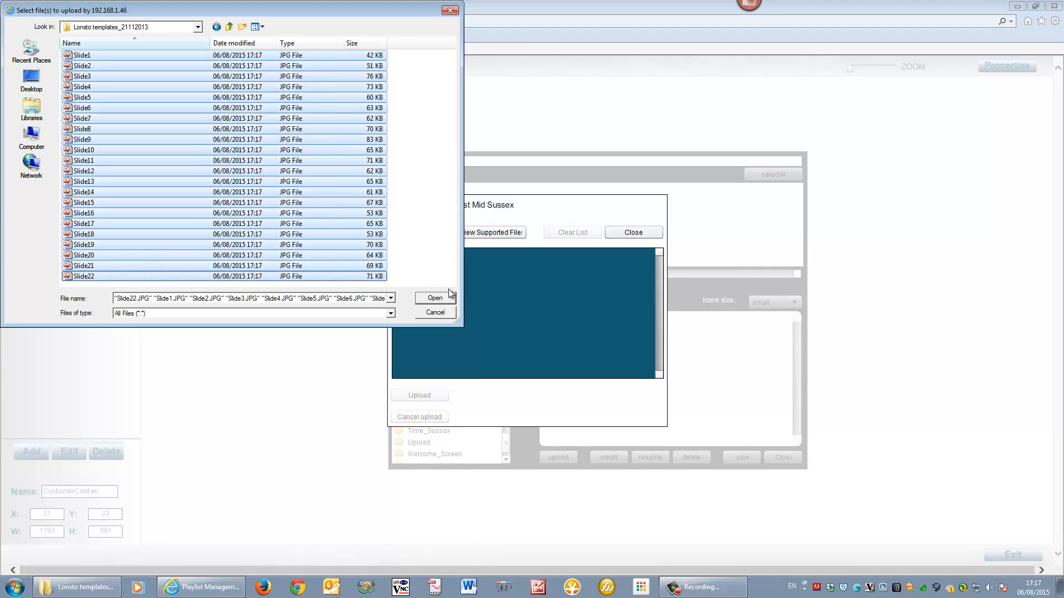
{"action": "left_click", "coordinate": [435, 297]}
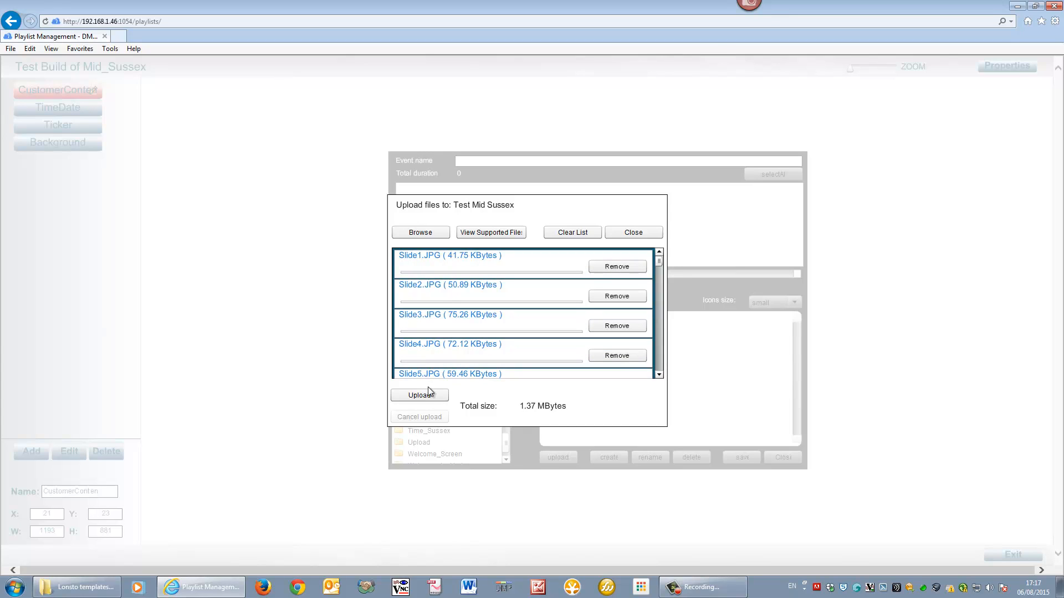
{"action": "left_click", "coordinate": [427, 394]}
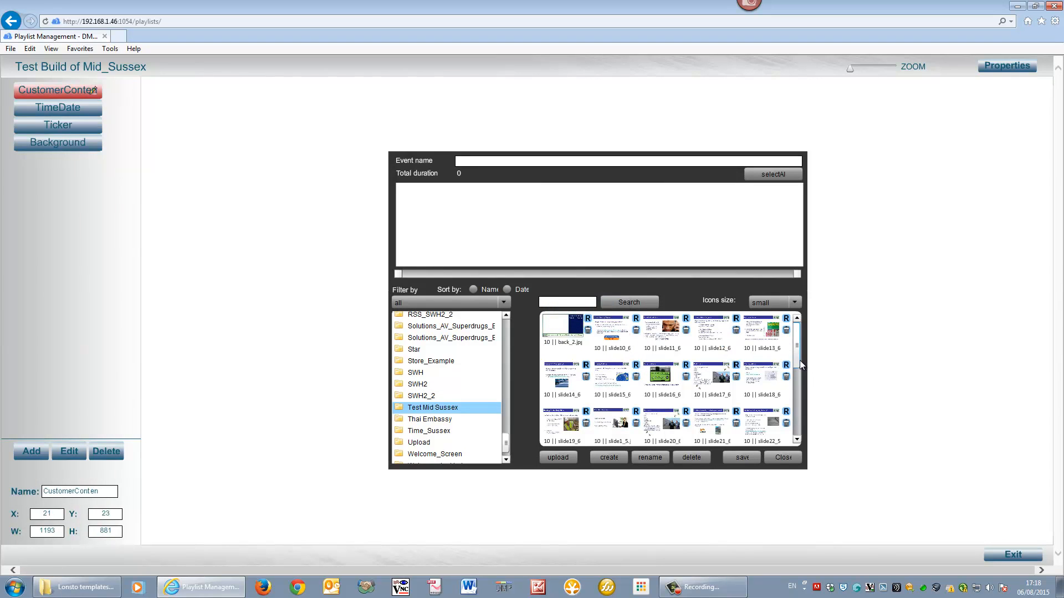
Look through the media library's root and Upload folders for existing content and return to the Test Mid Sussex folder.
{"action": "mouse_move", "coordinate": [799, 360]}
{"action": "left_mouse_down"}
{"action": "mouse_move", "coordinate": [802, 428]}
{"action": "mouse_move", "coordinate": [800, 343]}
{"action": "left_mouse_up"}
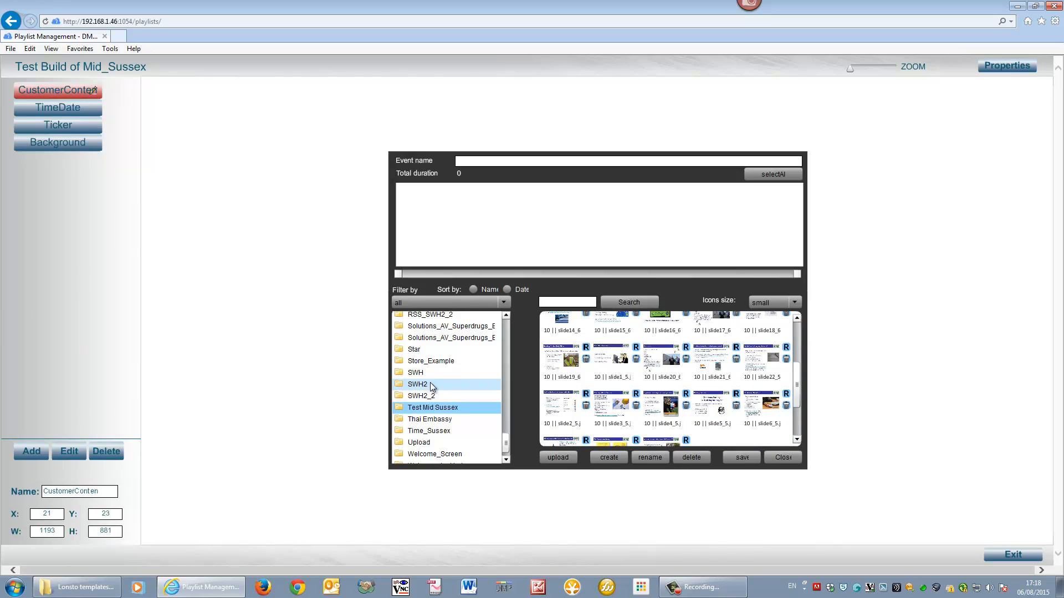
{"action": "left_click", "coordinate": [447, 394]}
{"action": "left_click", "coordinate": [450, 409]}
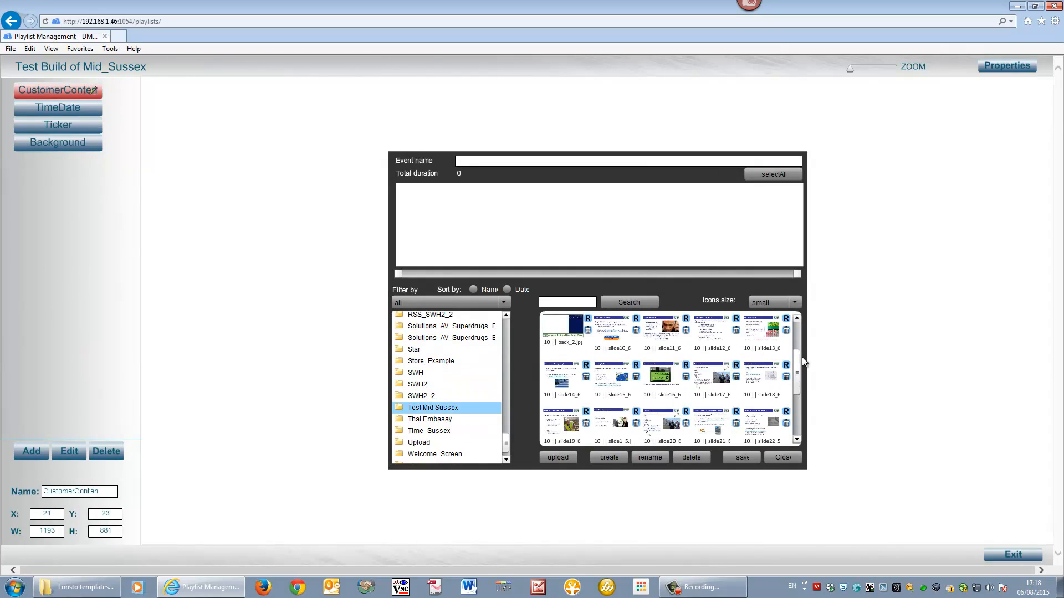
{"action": "scroll", "coordinate": [507, 327], "scroll_direction": "up", "scroll_amount": 15}
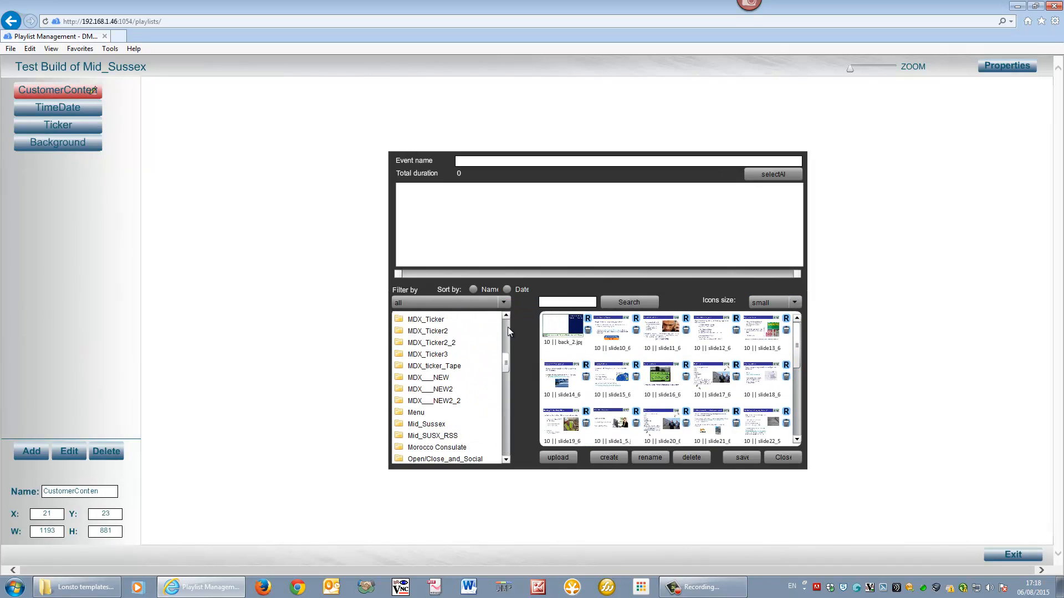
{"action": "left_click", "coordinate": [440, 339]}
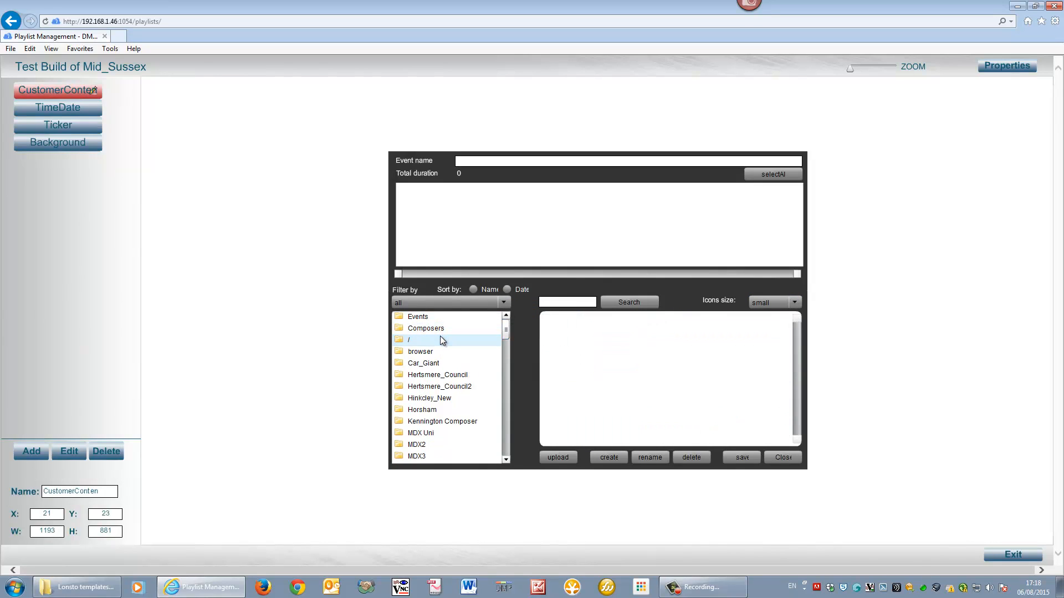
{"action": "scroll", "coordinate": [473, 349], "scroll_direction": "down", "scroll_amount": 15}
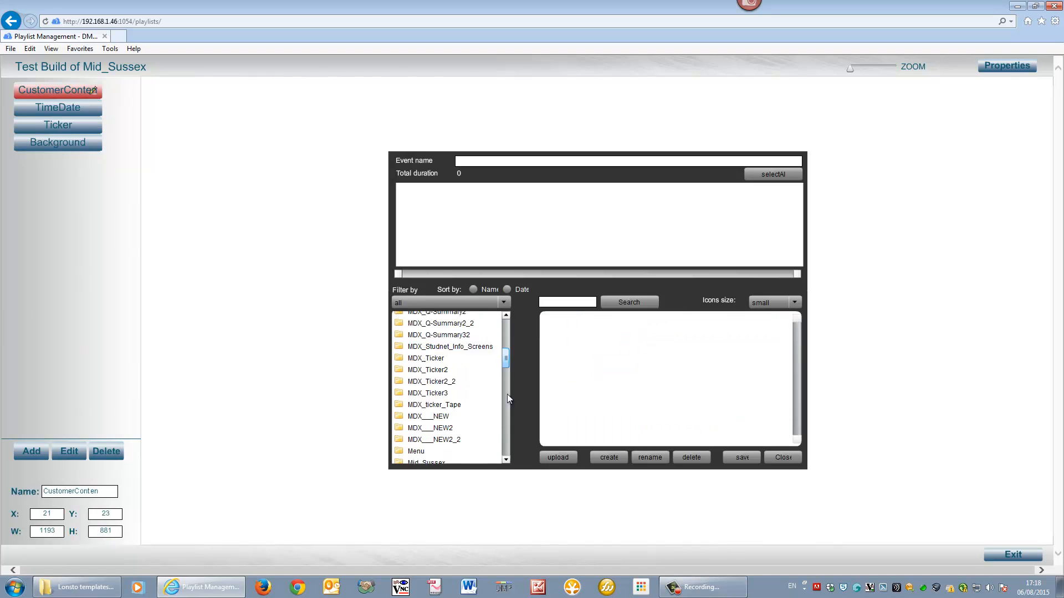
{"action": "left_click", "coordinate": [459, 425]}
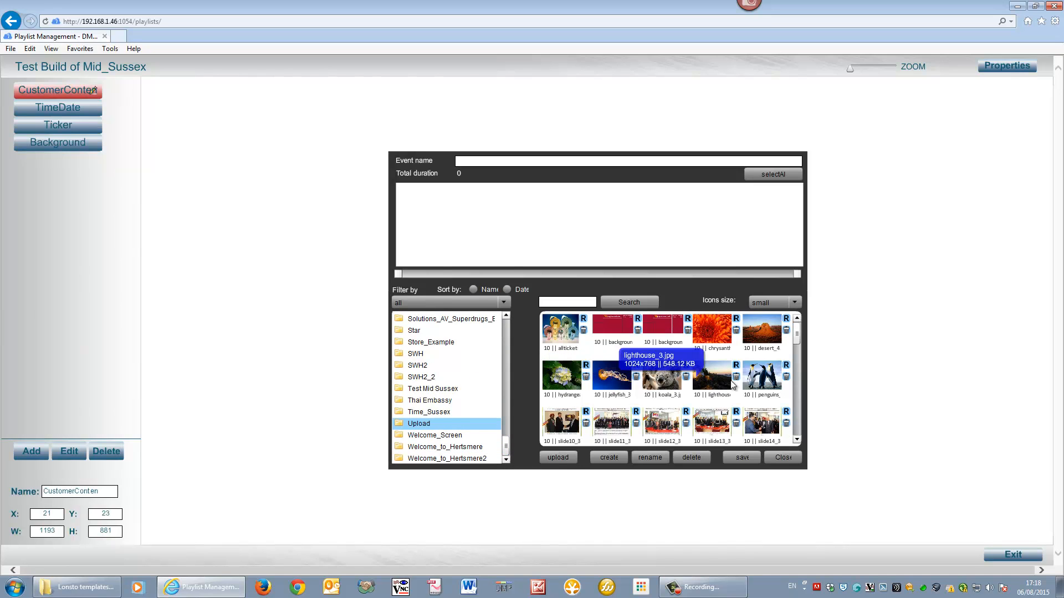
{"action": "left_click_drag", "start_coordinate": [797, 346], "coordinate": [797, 423]}
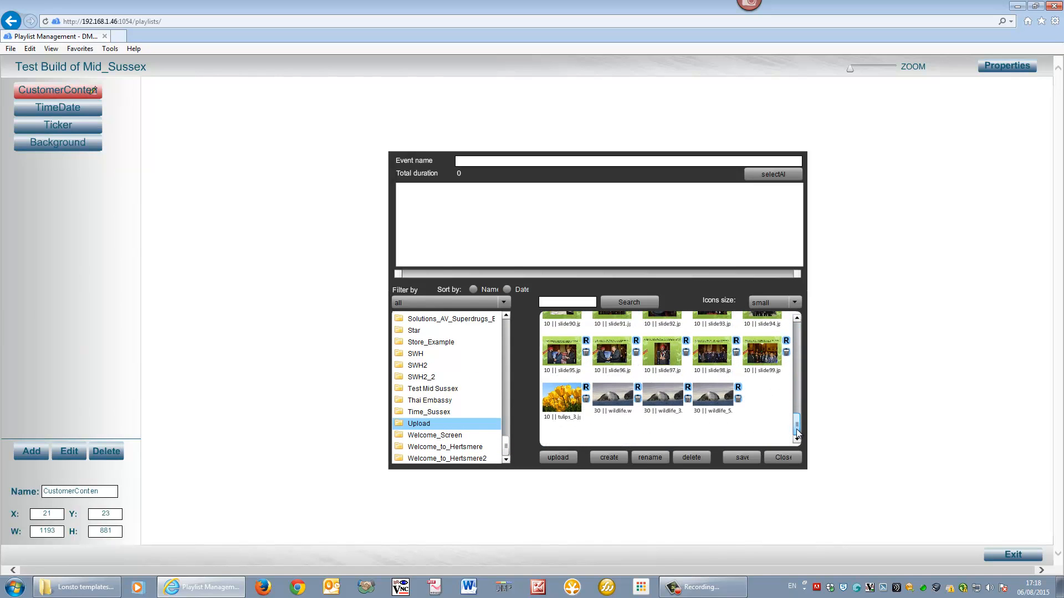
{"action": "left_click", "coordinate": [461, 390]}
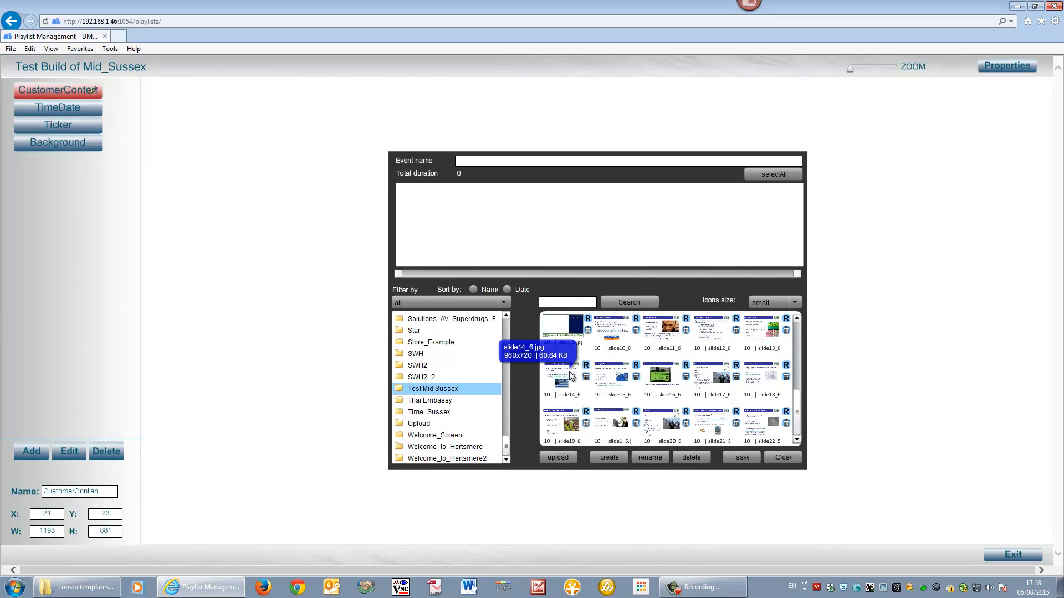
Add slide1_5.jpg, slide10_6.jpg, slide11_6.jpg, slide12_6.jpg and slide13_6.jpg from Test Mid Sussex to the zone's content sequence.
{"action": "left_click_drag", "start_coordinate": [797, 412], "coordinate": [799, 390]}
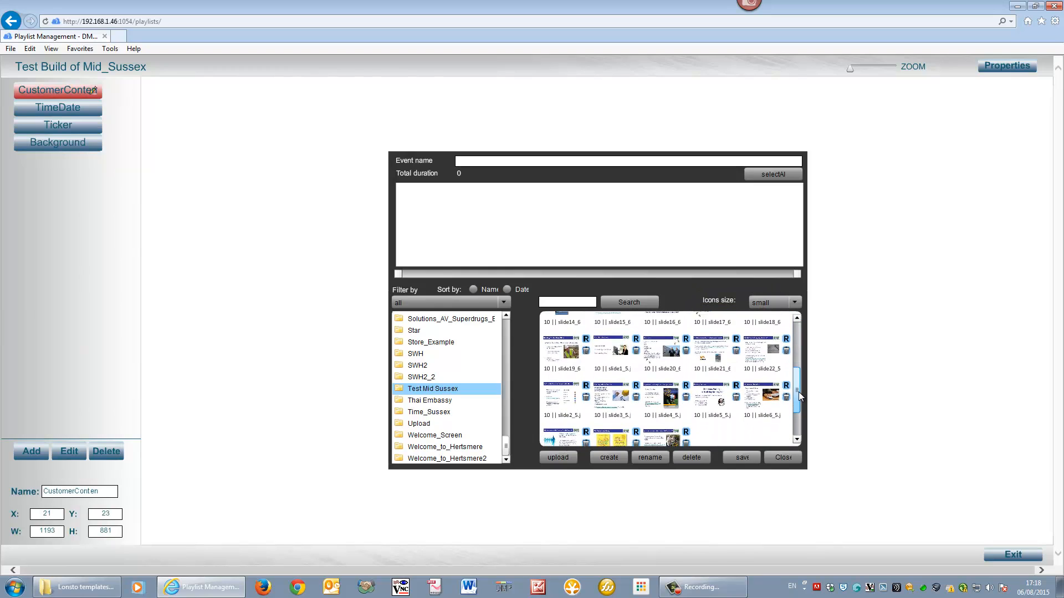
{"action": "left_click_drag", "start_coordinate": [614, 344], "coordinate": [482, 248]}
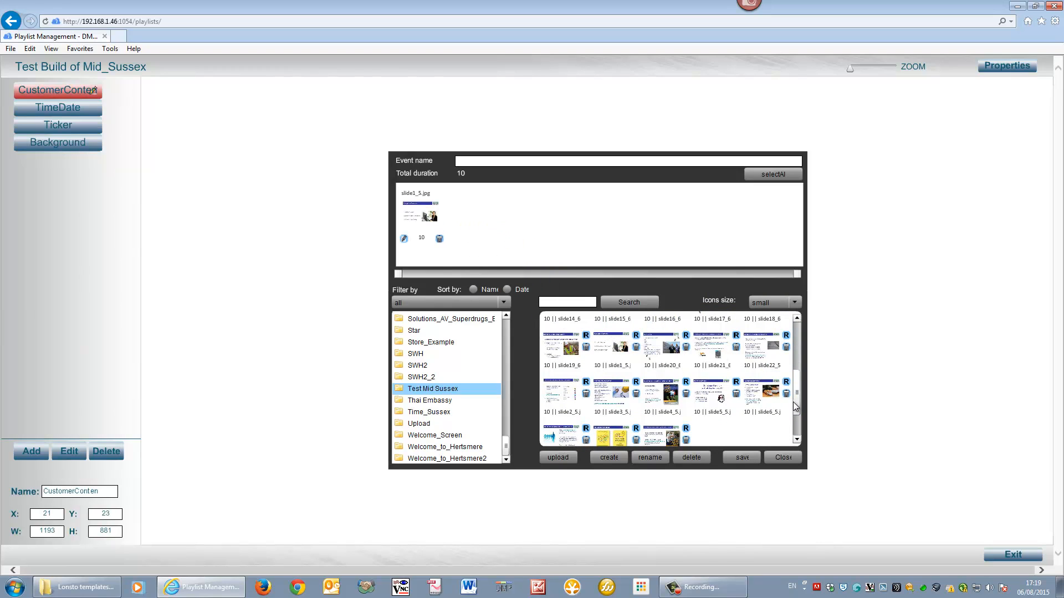
{"action": "scroll", "coordinate": [795, 400], "scroll_direction": "up", "scroll_amount": 1}
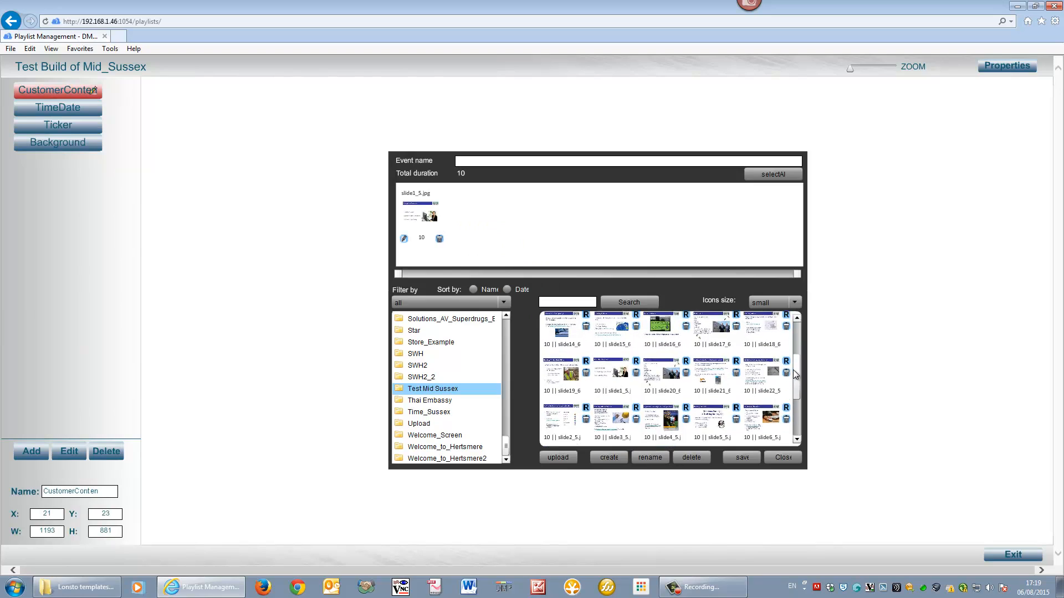
{"action": "double_click", "coordinate": [424, 238]}
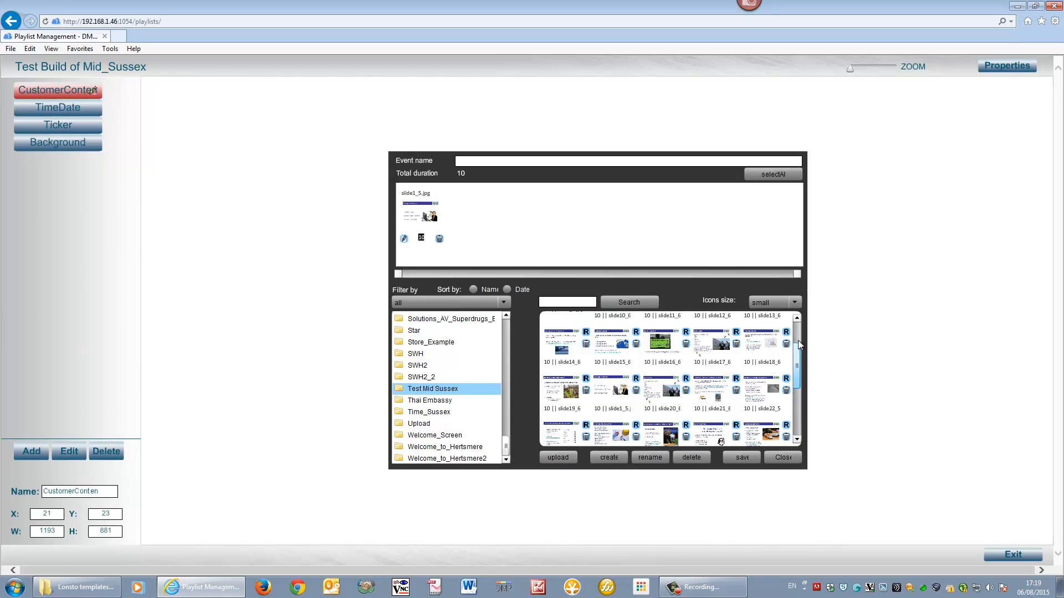
{"action": "scroll", "coordinate": [781, 368], "scroll_direction": "up", "scroll_amount": 1}
{"action": "left_click_drag", "start_coordinate": [604, 326], "coordinate": [551, 256]}
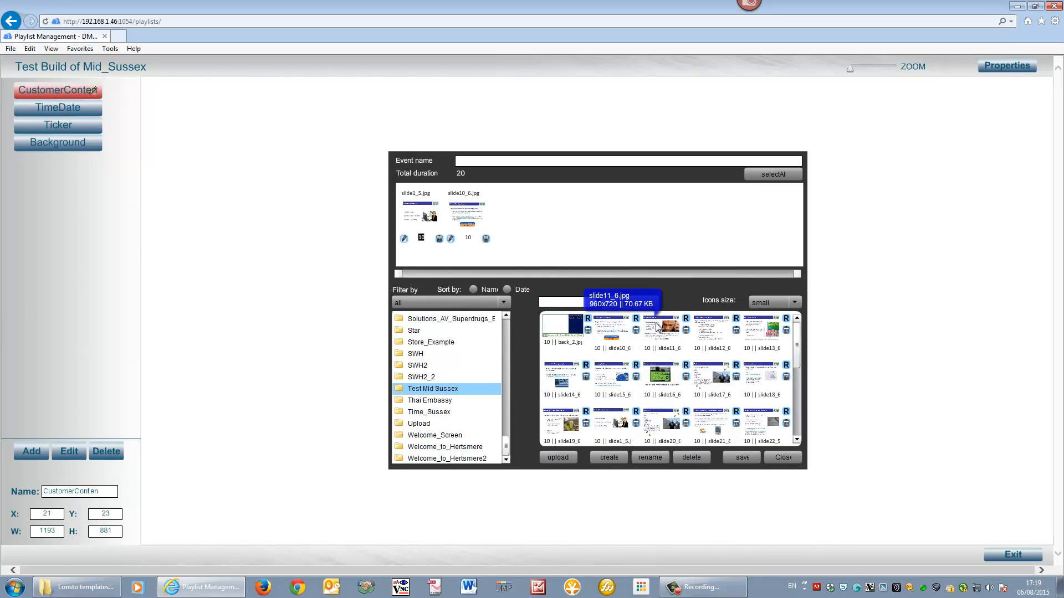
{"action": "left_click_drag", "start_coordinate": [659, 328], "coordinate": [681, 261]}
{"action": "left_click_drag", "start_coordinate": [710, 328], "coordinate": [697, 263]}
{"action": "left_click_drag", "start_coordinate": [763, 333], "coordinate": [609, 222]}
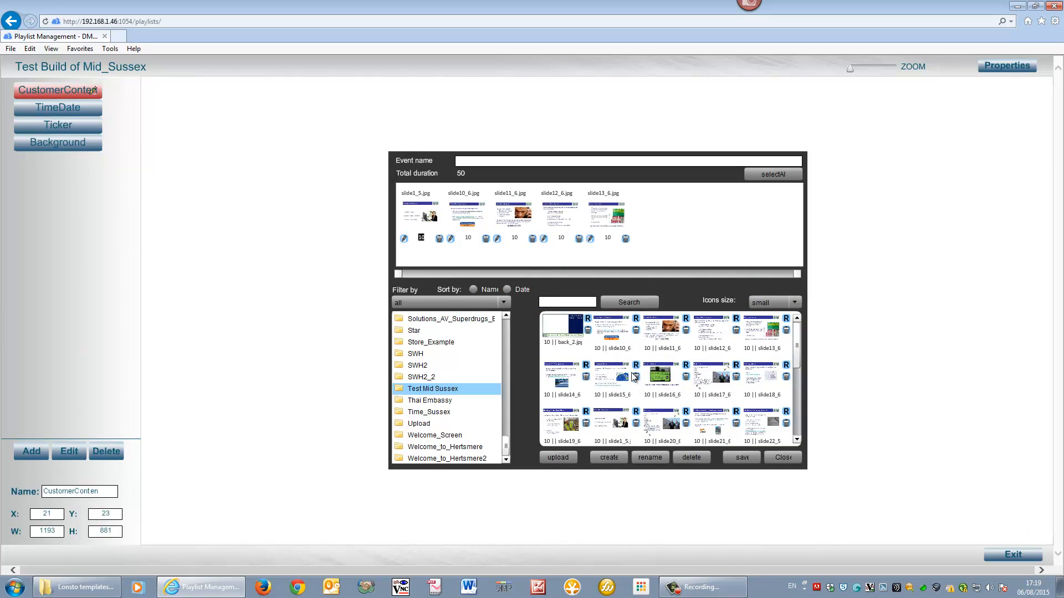
Append slide14_6.jpg, slide15_6.jpg, slide16_6.jpg and slide17_6.jpg to the end of the zone's content sequence.
{"action": "left_click_drag", "start_coordinate": [561, 377], "coordinate": [653, 260]}
{"action": "left_click_drag", "start_coordinate": [611, 377], "coordinate": [699, 224]}
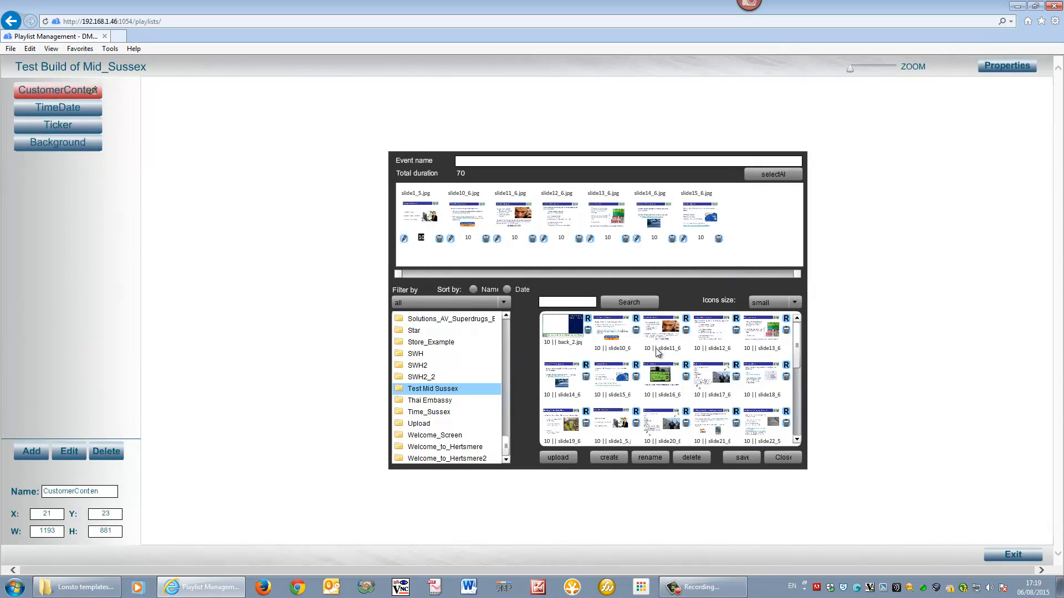
{"action": "left_click_drag", "start_coordinate": [660, 374], "coordinate": [742, 219]}
{"action": "left_click_drag", "start_coordinate": [712, 374], "coordinate": [758, 233]}
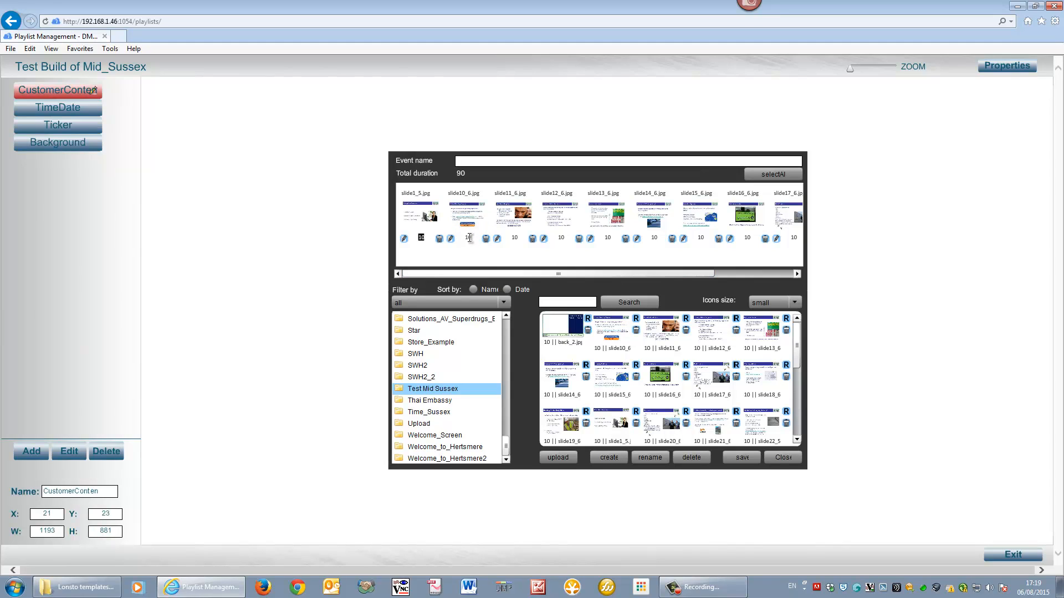
Set the duration of slide10_6.jpg to 20 and slide16_6.jpg to 7, and save the zone content.
{"action": "left_click", "coordinate": [470, 237]}
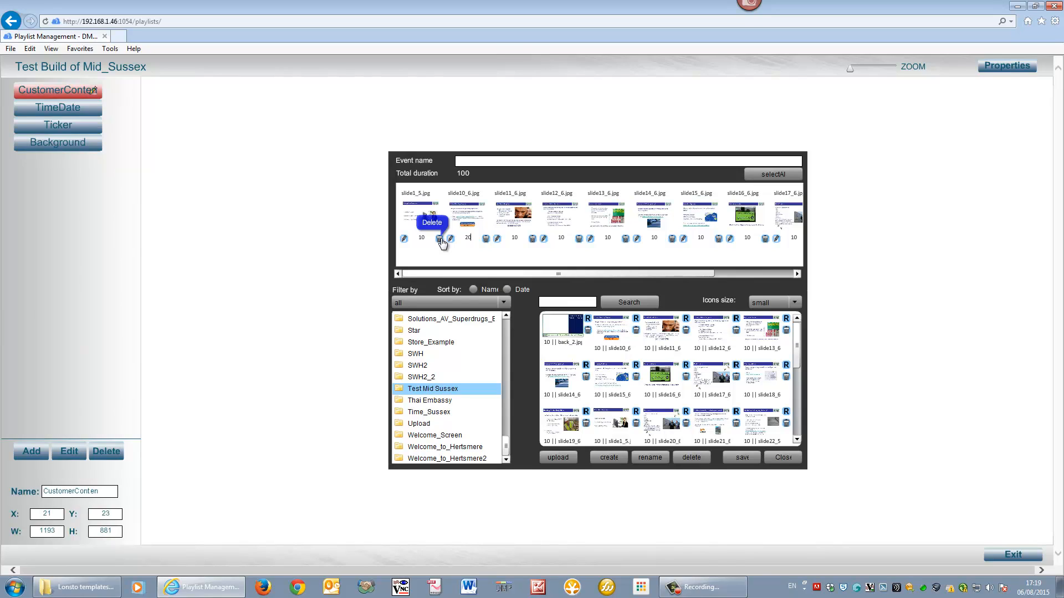
{"action": "left_click", "coordinate": [747, 237]}
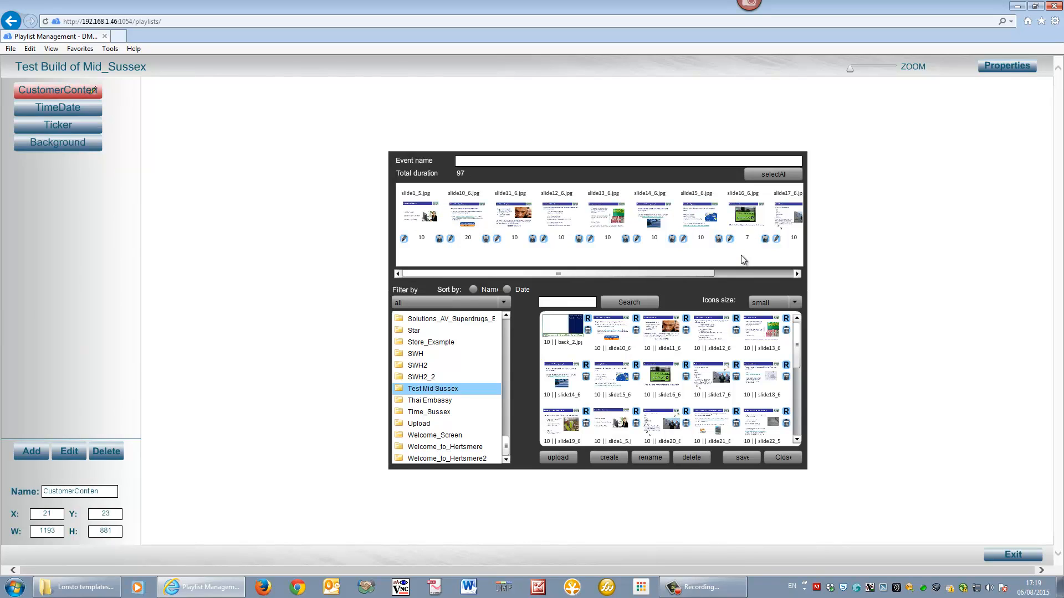
{"action": "left_click", "coordinate": [744, 458]}
{"action": "double_click", "coordinate": [444, 288]}
{"action": "left_click", "coordinate": [775, 461]}
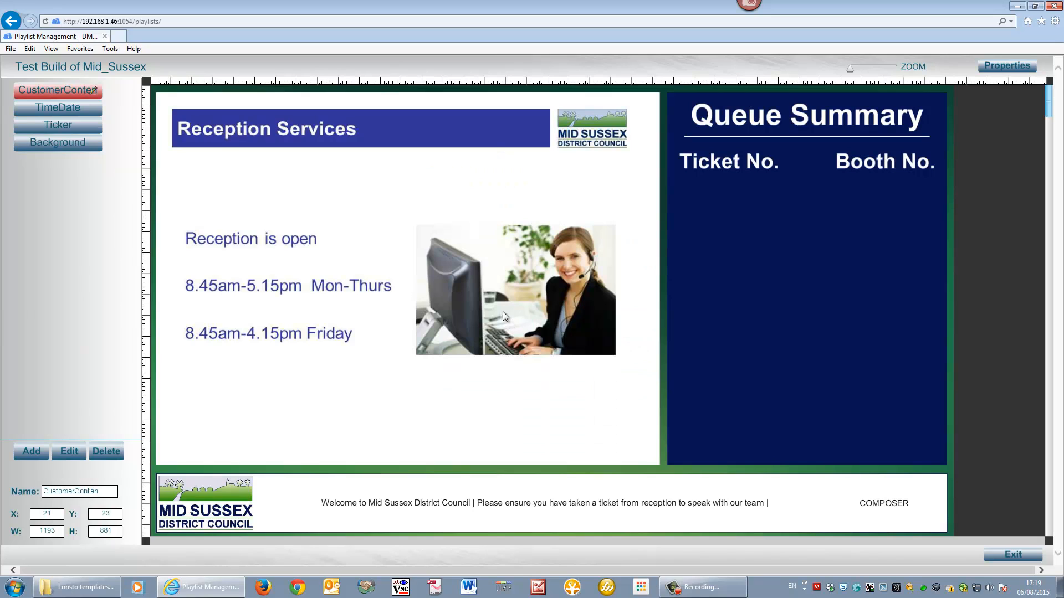
Reopen the CustomerConten zone's content, swap the positions of slide11_6.jpg and slide15_6.jpg, and save the new order.
{"action": "double_click", "coordinate": [457, 241]}
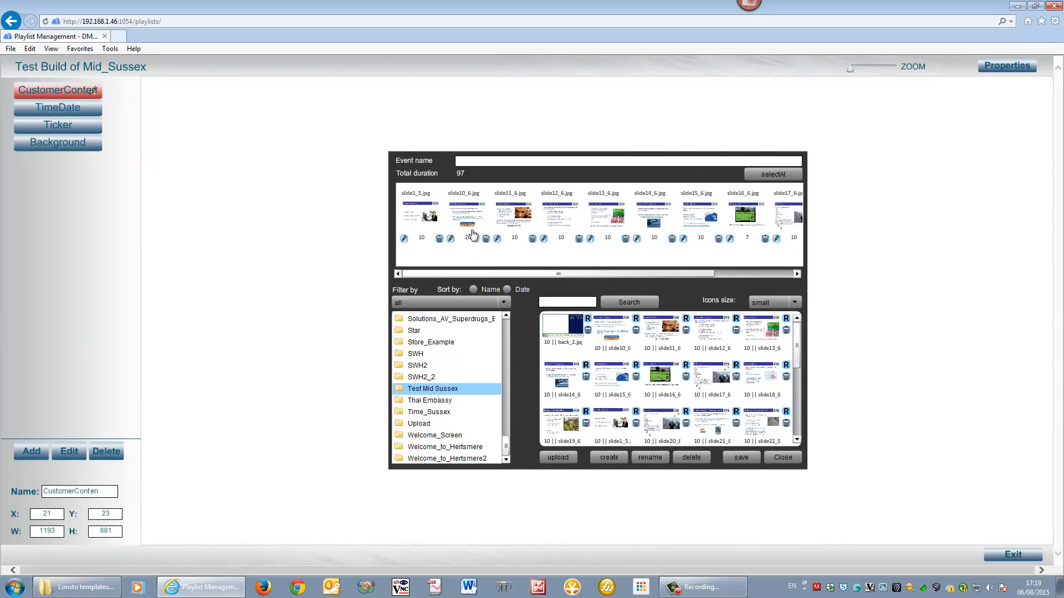
{"action": "mouse_move", "coordinate": [515, 216]}
{"action": "left_mouse_down"}
{"action": "mouse_move", "coordinate": [571, 224]}
{"action": "mouse_move", "coordinate": [520, 224]}
{"action": "left_mouse_up"}
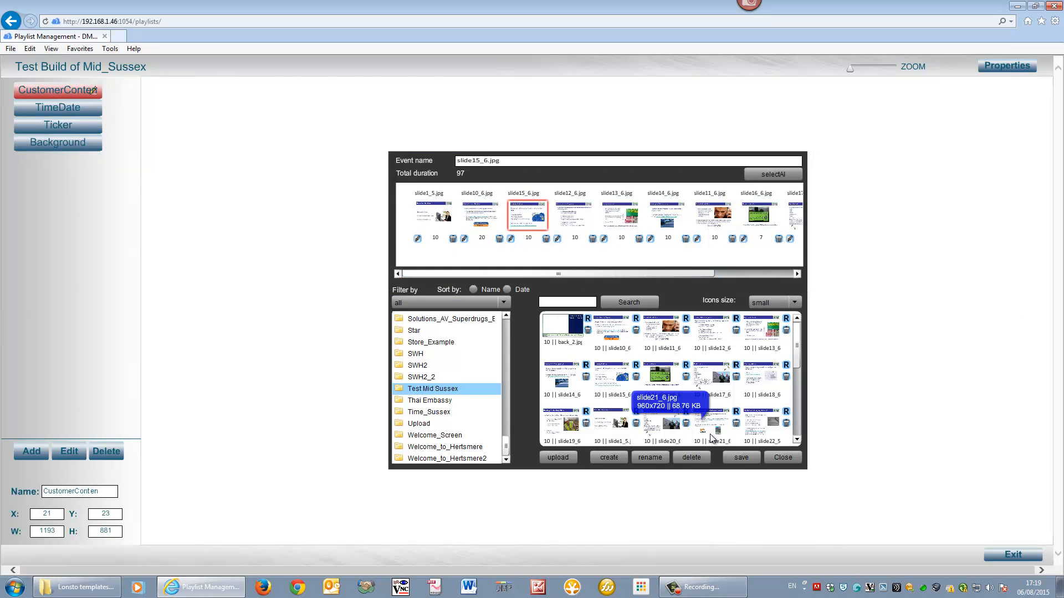
{"action": "left_click", "coordinate": [750, 457]}
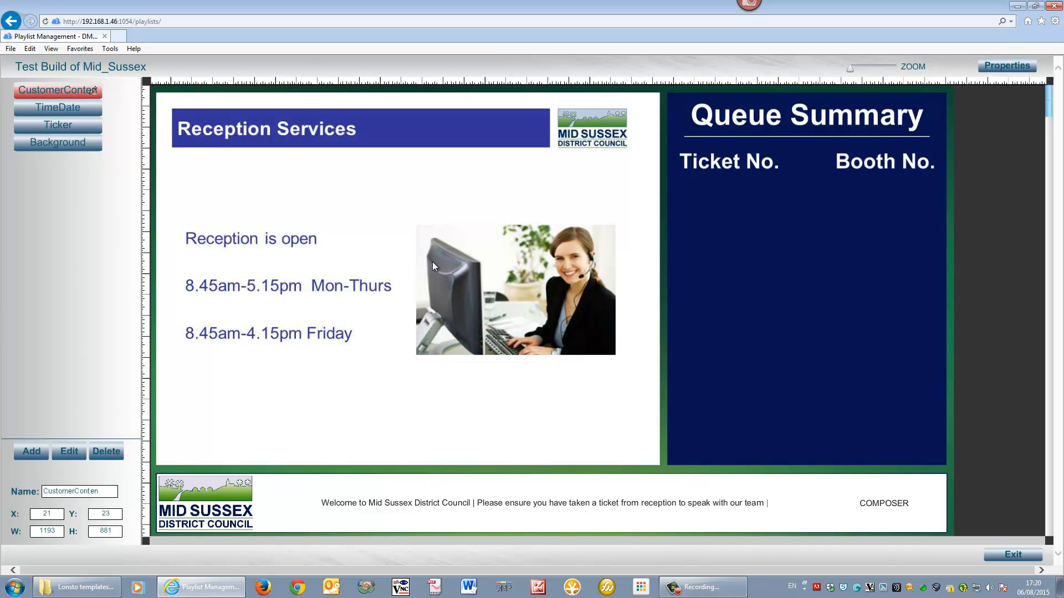
Add wildlife_5.wmv from the Upload folder to the CustomerConten zone's sequence and move it to the first position.
{"action": "double_click", "coordinate": [402, 228]}
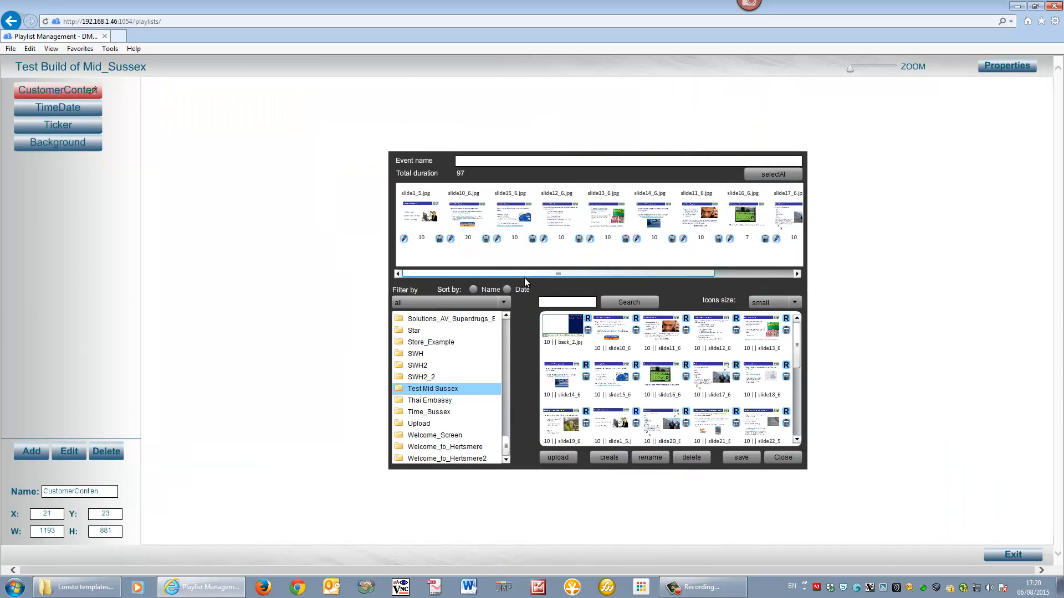
{"action": "left_click_drag", "start_coordinate": [524, 274], "coordinate": [602, 275]}
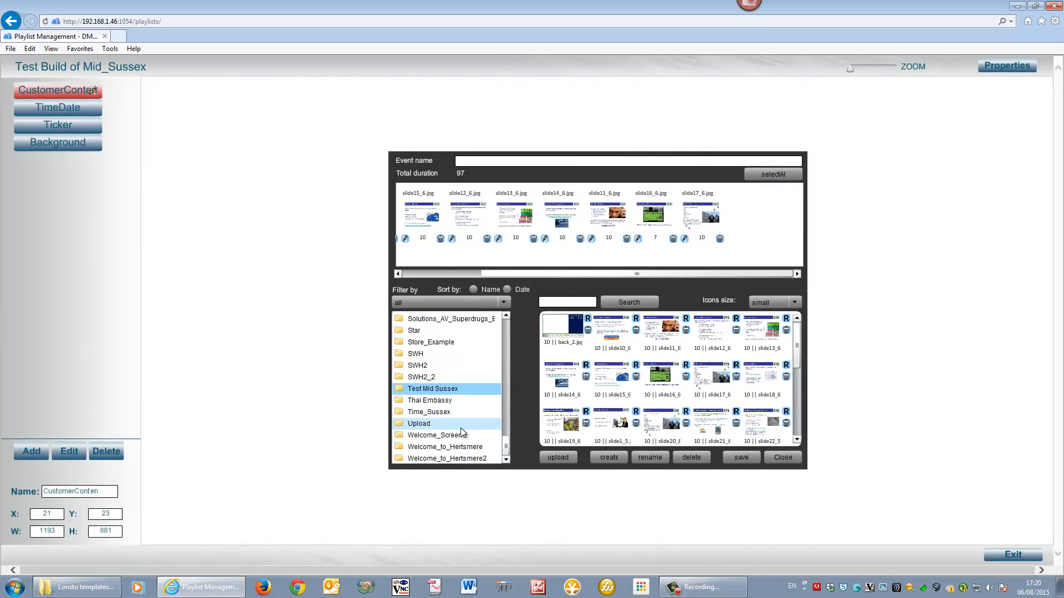
{"action": "left_click", "coordinate": [420, 423]}
{"action": "left_click_drag", "start_coordinate": [797, 332], "coordinate": [798, 434]}
{"action": "left_click_drag", "start_coordinate": [717, 397], "coordinate": [757, 228]}
{"action": "double_click", "coordinate": [751, 238]}
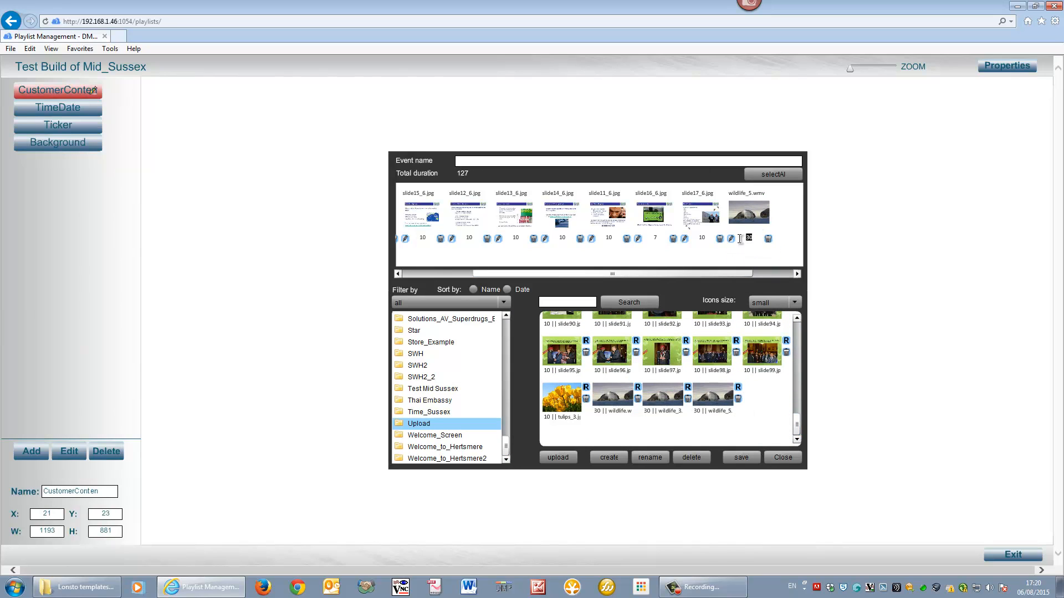
{"action": "left_click_drag", "start_coordinate": [749, 213], "coordinate": [414, 213]}
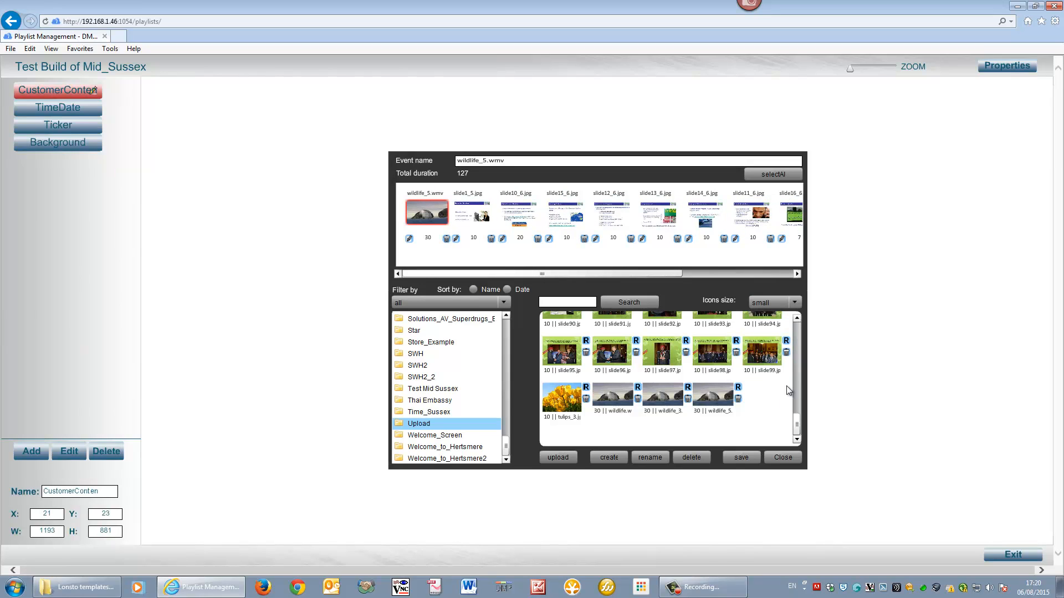
Save the zone content and exit the Test Build of Mid_Sussex playlist with its changes saved.
{"action": "left_click", "coordinate": [755, 460]}
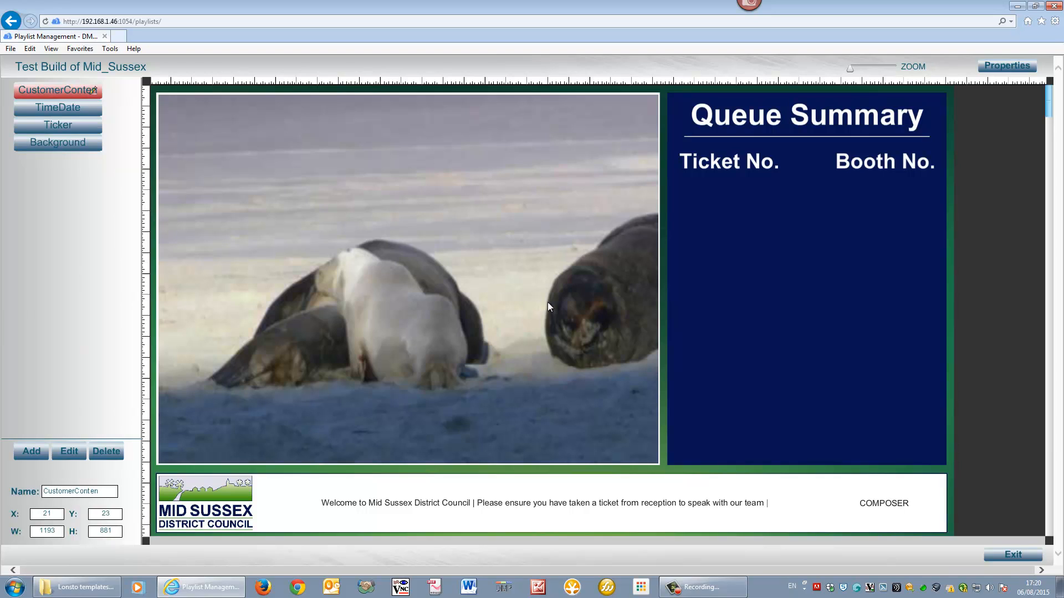
{"action": "left_click", "coordinate": [1012, 555]}
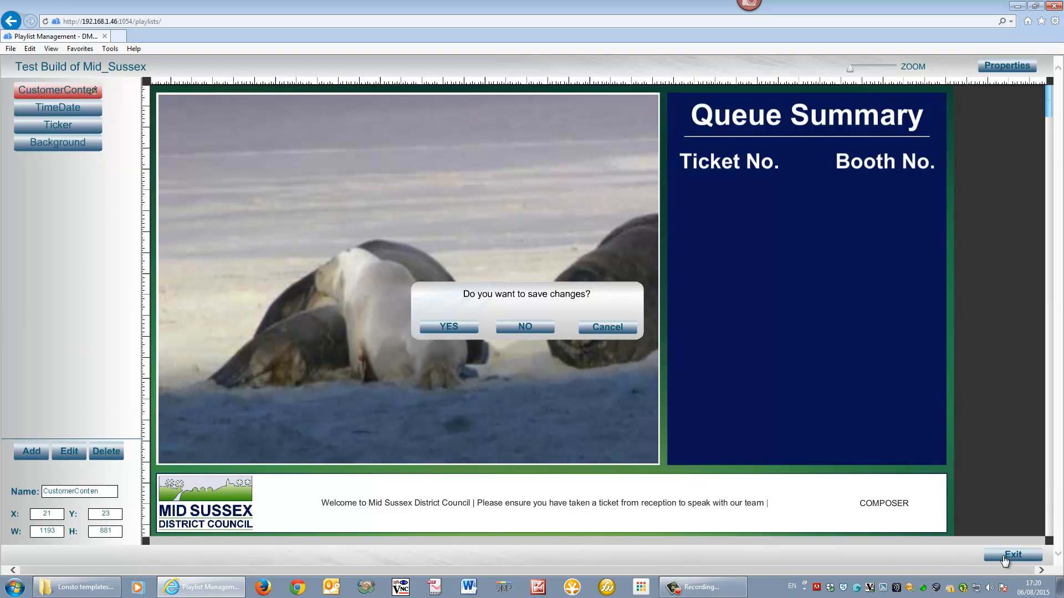
{"action": "left_click", "coordinate": [464, 333]}
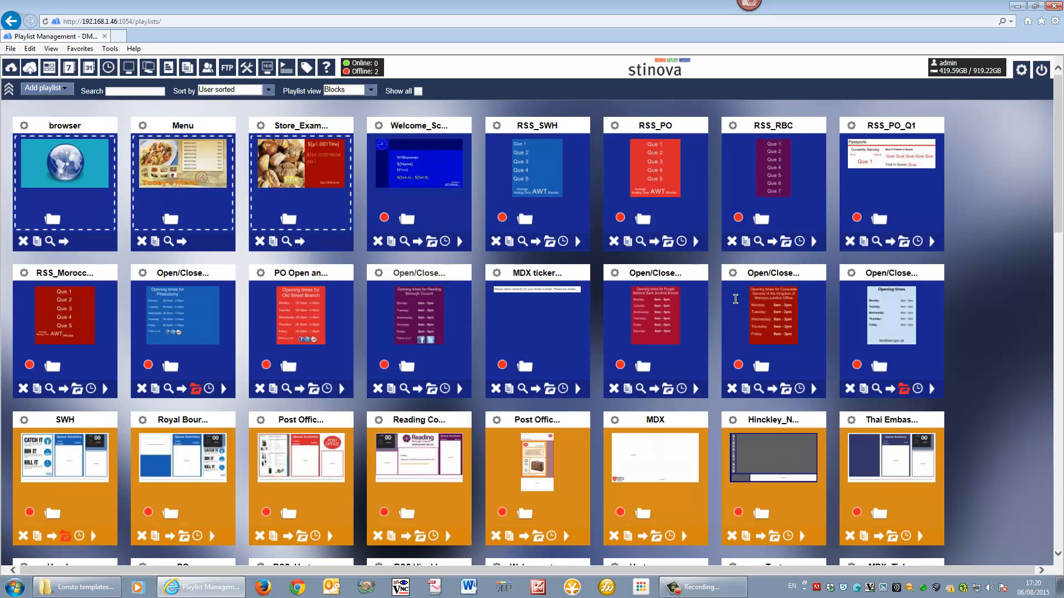
Create a copy of the Time_Sussex playlist named CustomerContent, not as a template.
{"action": "left_click_drag", "start_coordinate": [1059, 201], "coordinate": [1062, 525]}
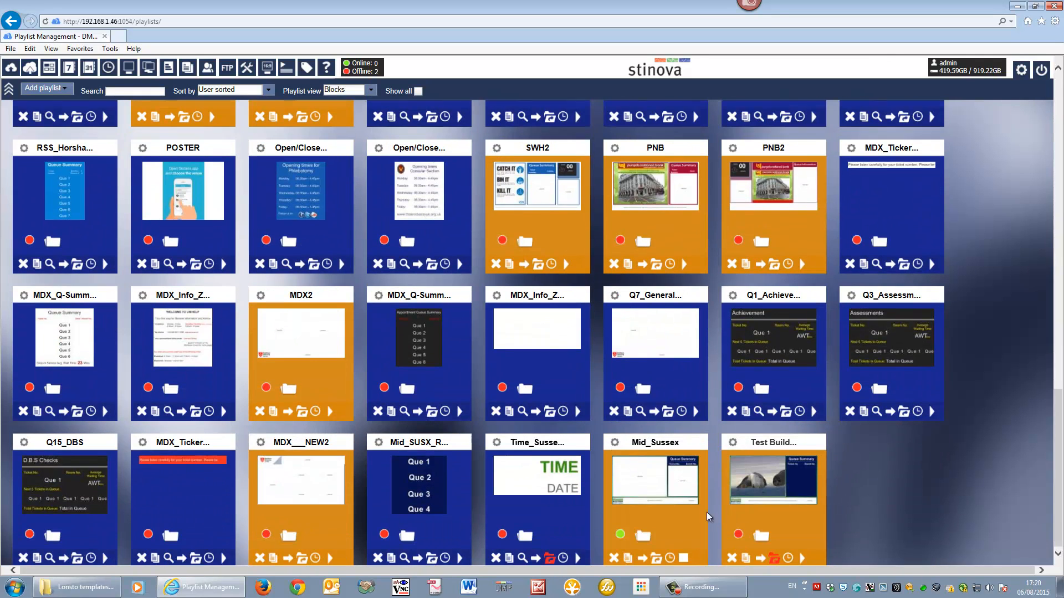
{"action": "mouse_move", "coordinate": [545, 482]}
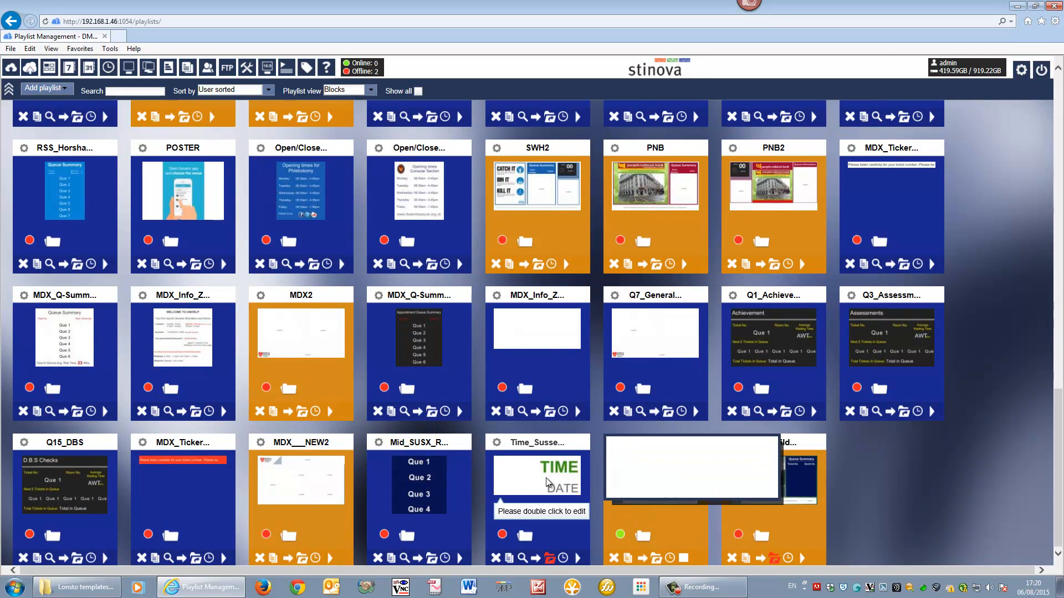
{"action": "left_click", "coordinate": [509, 558]}
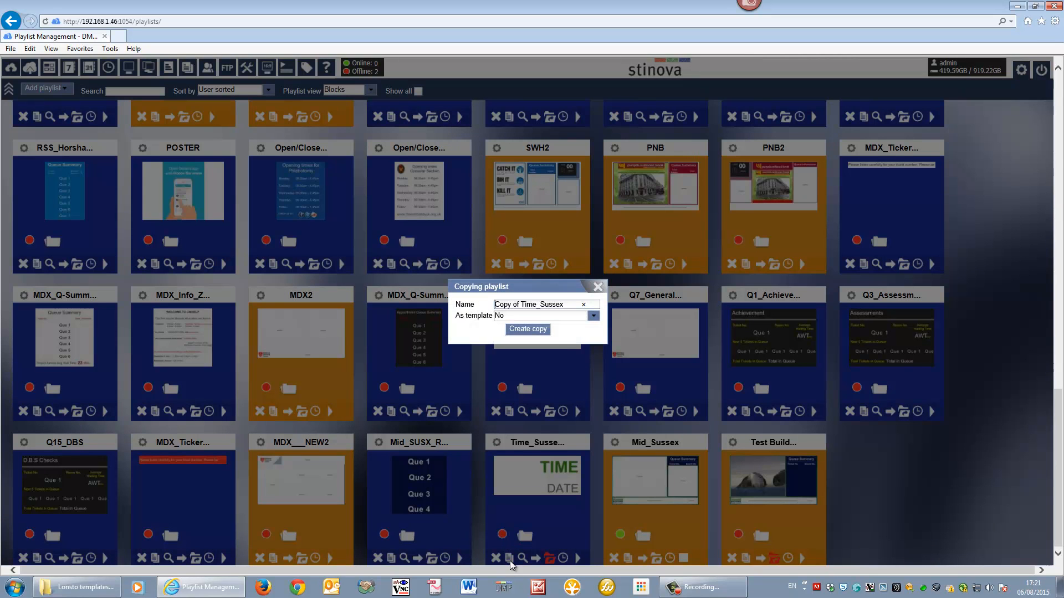
{"action": "left_click_drag", "start_coordinate": [576, 305], "coordinate": [381, 308]}
{"action": "type", "text": "CustomerContent"}
{"action": "left_click", "coordinate": [544, 331]}
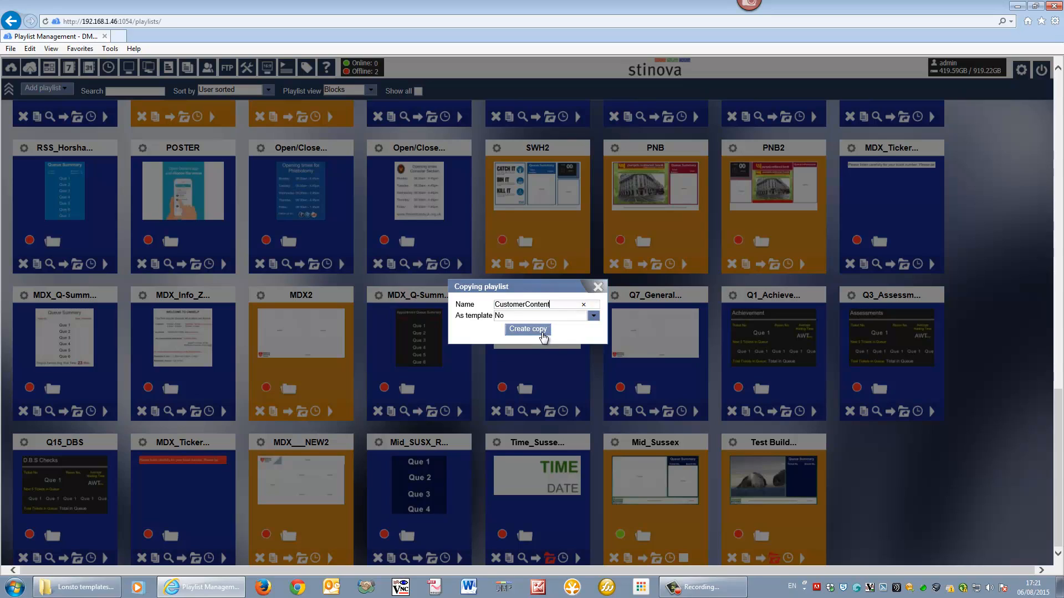
Find the CustomerContent playlist at the end of the playlist overview and open it for editing.
{"action": "left_click", "coordinate": [1058, 176]}
{"action": "left_click_drag", "start_coordinate": [1061, 383], "coordinate": [1061, 527]}
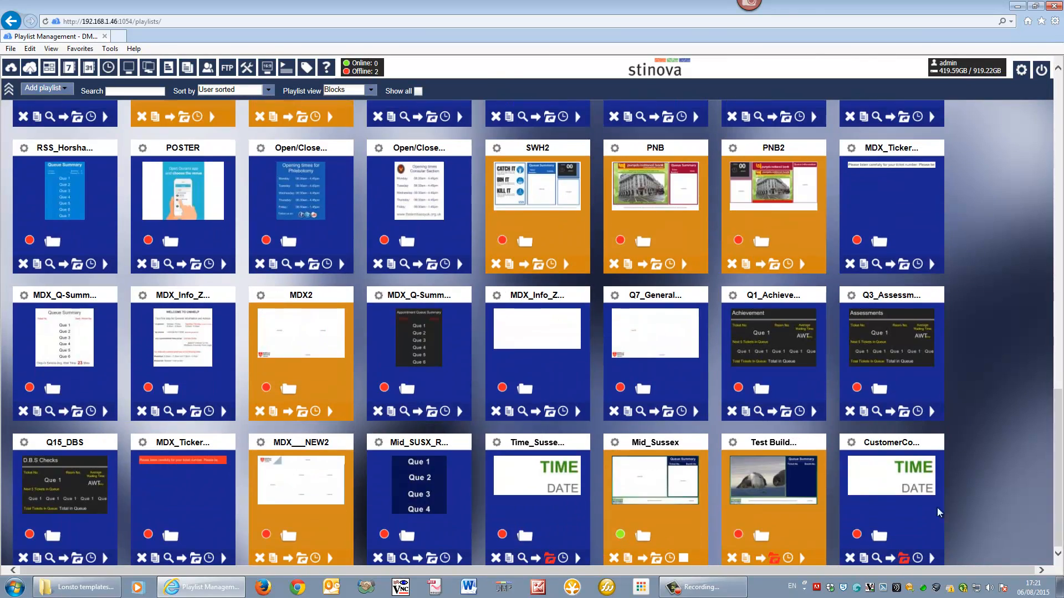
{"action": "double_click", "coordinate": [909, 482]}
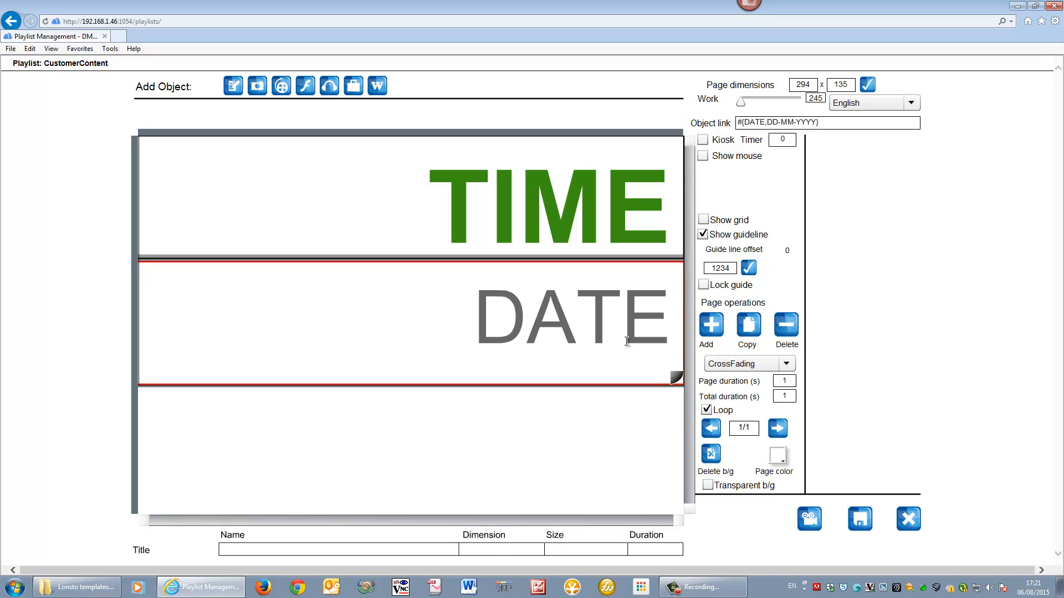
Delete the TIME and DATE text objects from the CustomerContent page.
{"action": "left_click", "coordinate": [574, 196]}
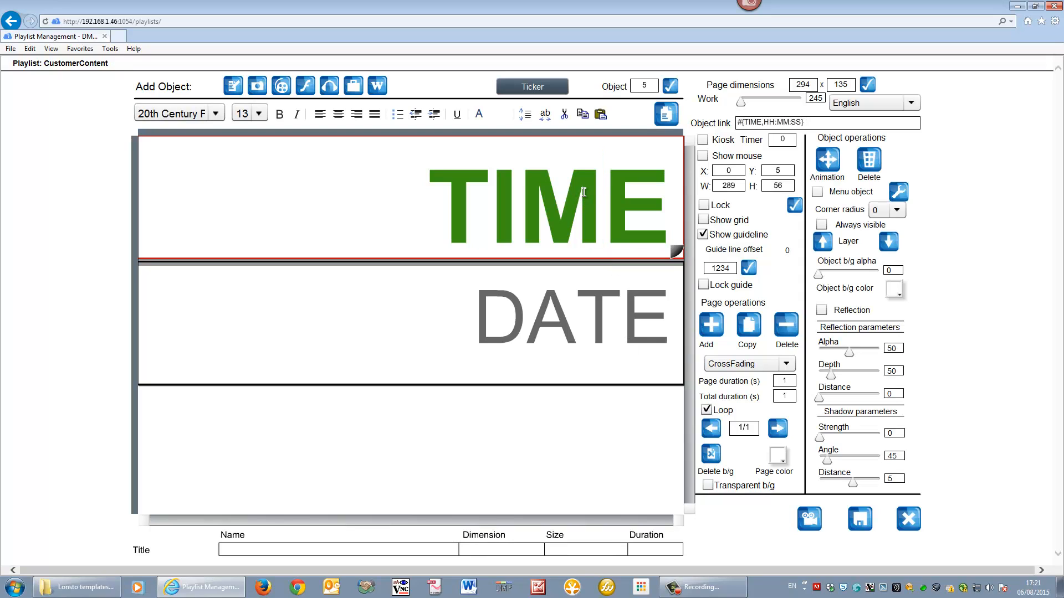
{"action": "left_click", "coordinate": [870, 161]}
{"action": "left_click", "coordinate": [575, 316]}
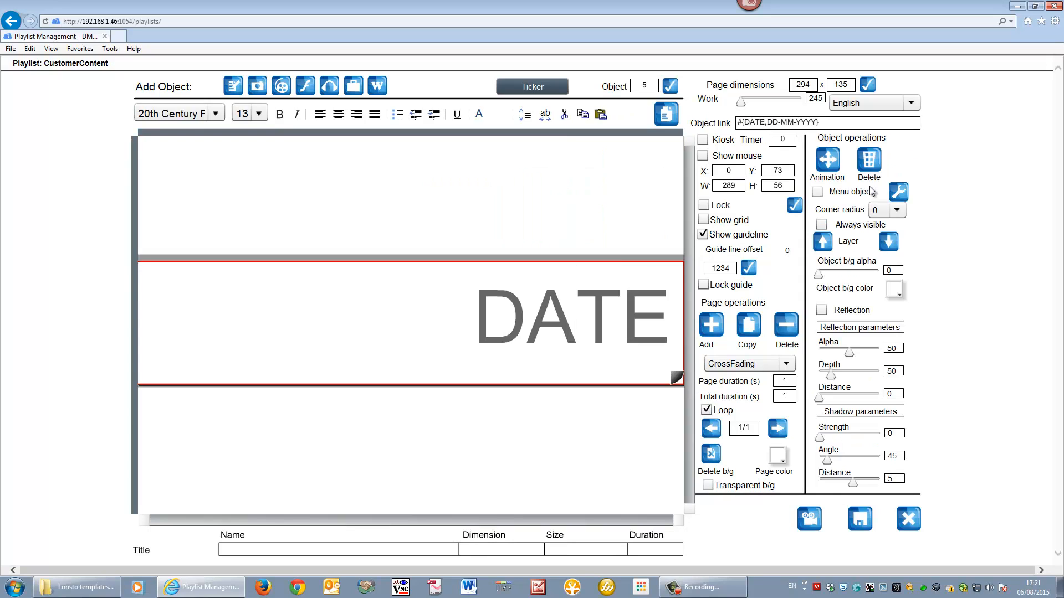
{"action": "left_click", "coordinate": [871, 160]}
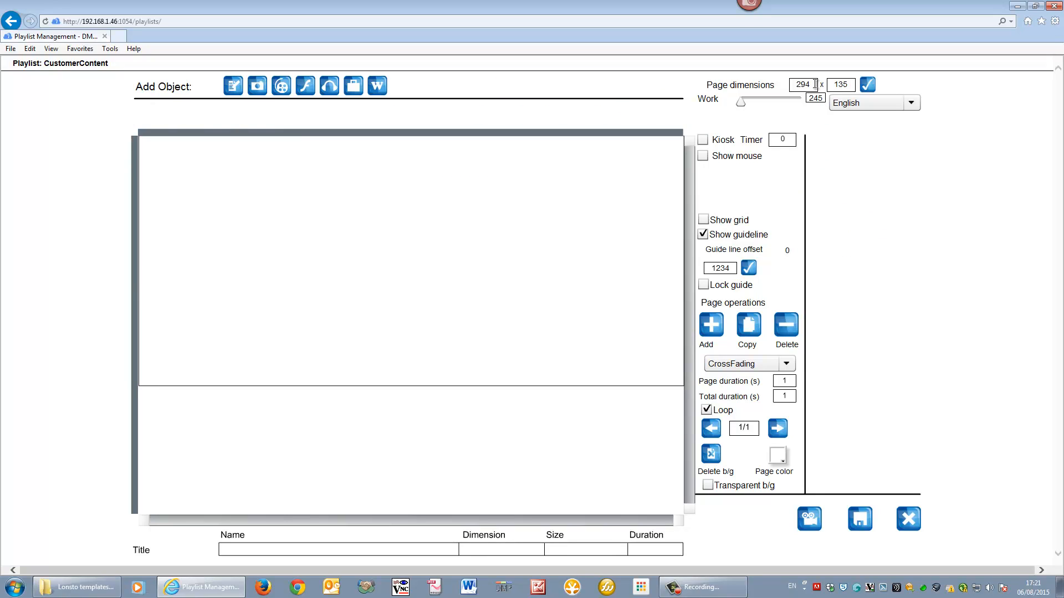
Set the page dimensions to 1194 x 881 and apply them.
{"action": "double_click", "coordinate": [814, 84]}
{"action": "type", "text": "1194"}
{"action": "key", "text": "Tab"}
{"action": "type", "text": "881"}
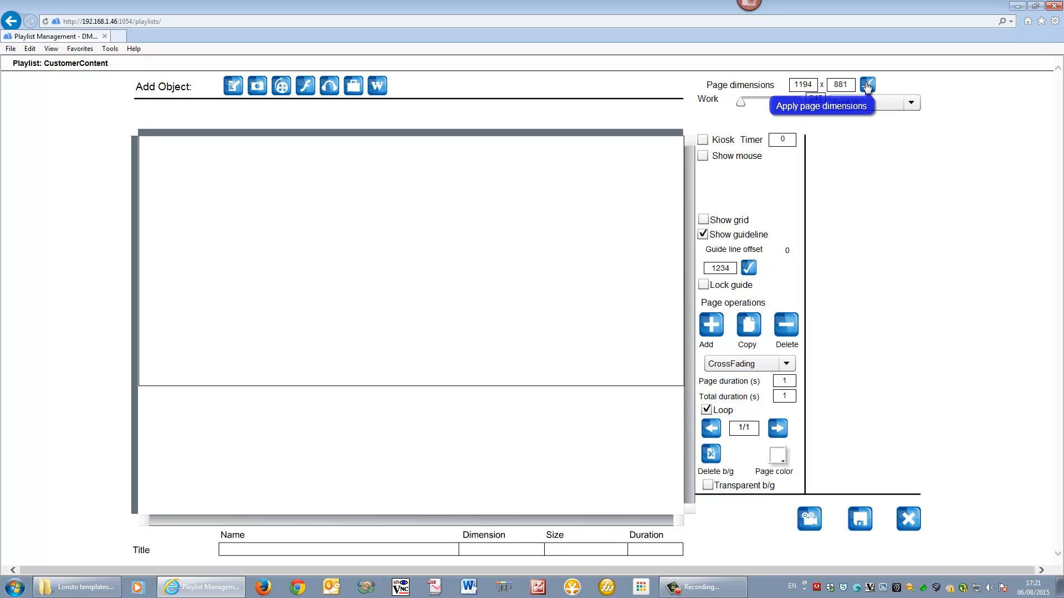
{"action": "left_click", "coordinate": [867, 86]}
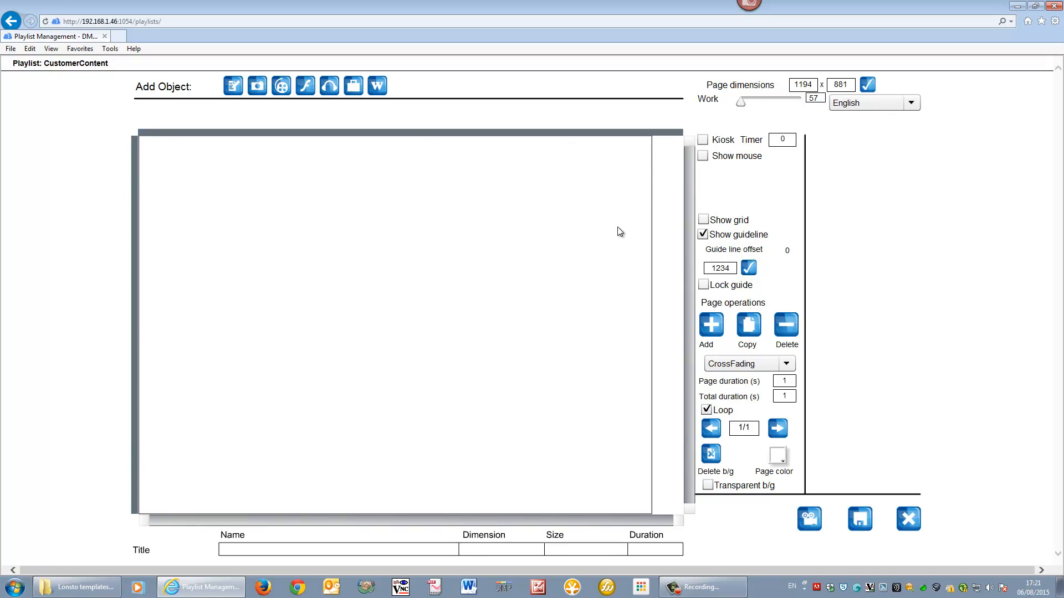
Add wildlife.wmv from the Upload video folder, enlarge it to about 1150 x 699 and place it near the page's centre.
{"action": "left_click", "coordinate": [280, 88]}
{"action": "left_click", "coordinate": [218, 460]}
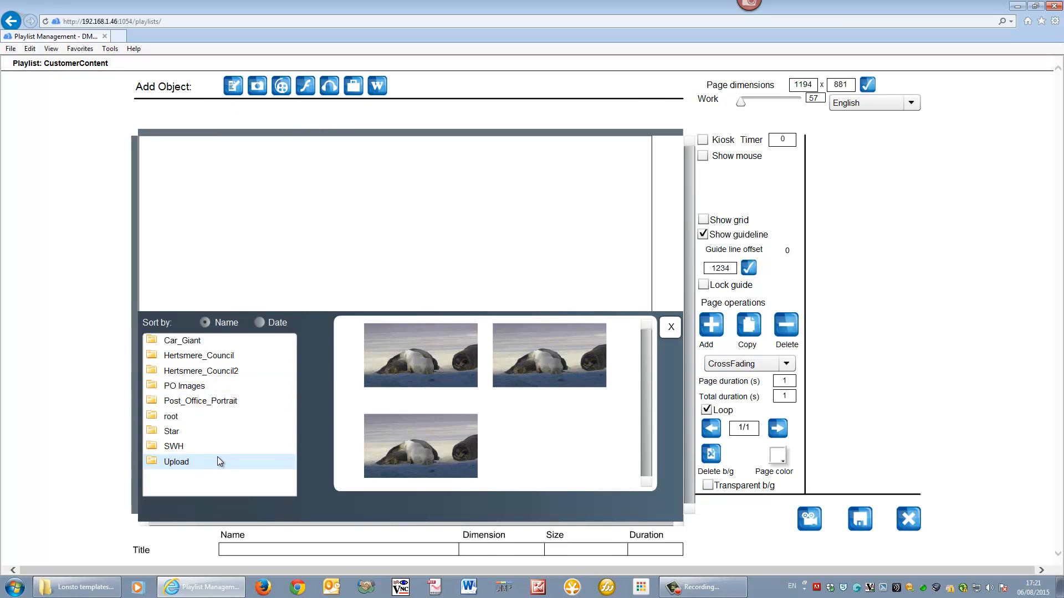
{"action": "left_click_drag", "start_coordinate": [391, 351], "coordinate": [298, 211]}
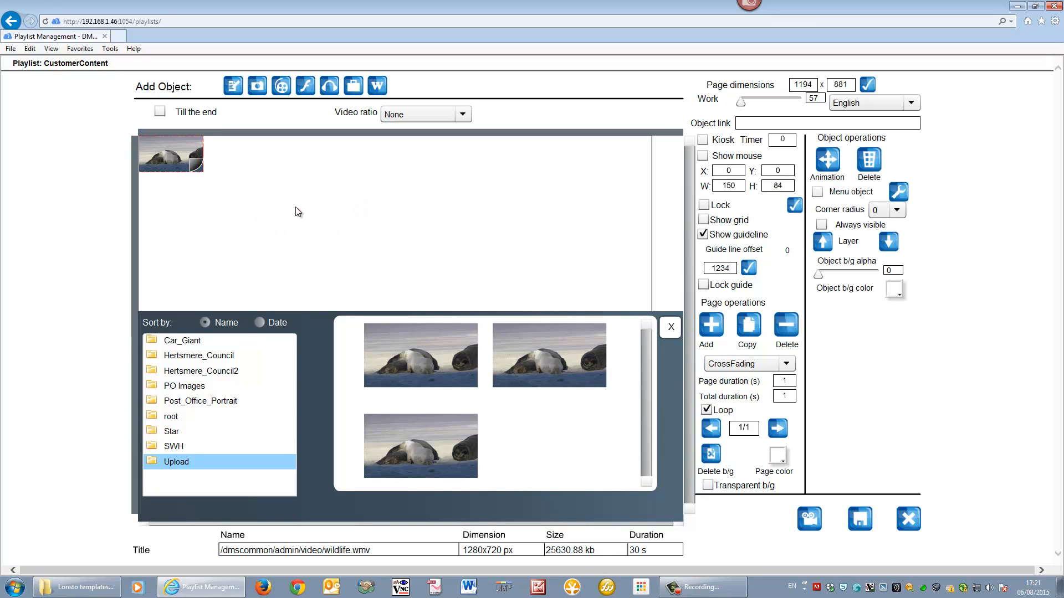
{"action": "left_click", "coordinate": [671, 330]}
{"action": "left_click_drag", "start_coordinate": [197, 167], "coordinate": [634, 438]}
{"action": "left_click_drag", "start_coordinate": [446, 273], "coordinate": [457, 290]}
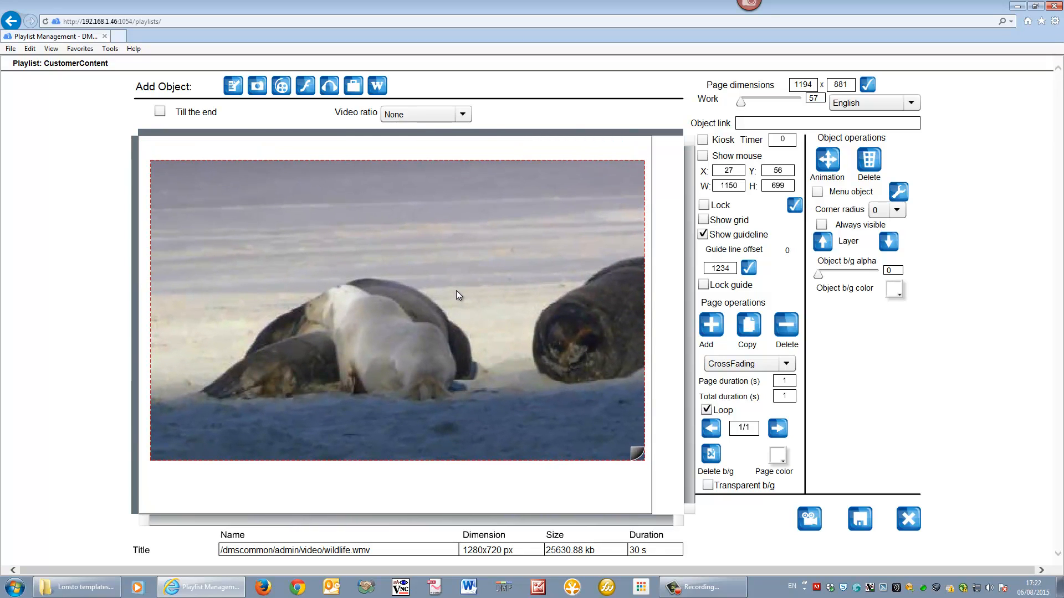
Set the video ratio to 16:9, stretch the video to the full page width of 1194 and centre it vertically.
{"action": "left_click", "coordinate": [428, 113]}
{"action": "left_click", "coordinate": [423, 159]}
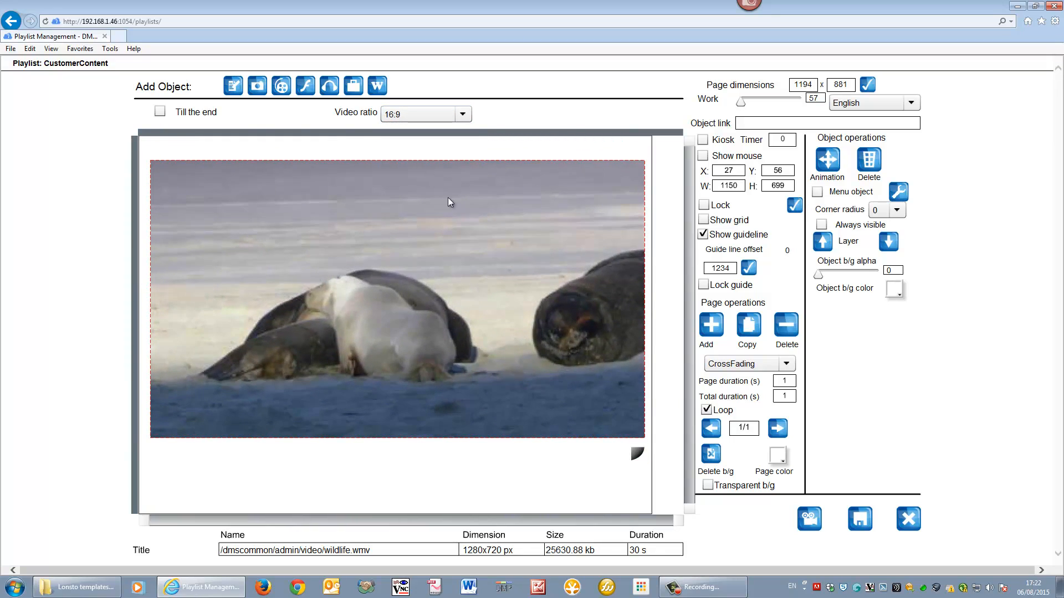
{"action": "left_click_drag", "start_coordinate": [635, 450], "coordinate": [648, 455]}
{"action": "left_click_drag", "start_coordinate": [600, 393], "coordinate": [576, 390]}
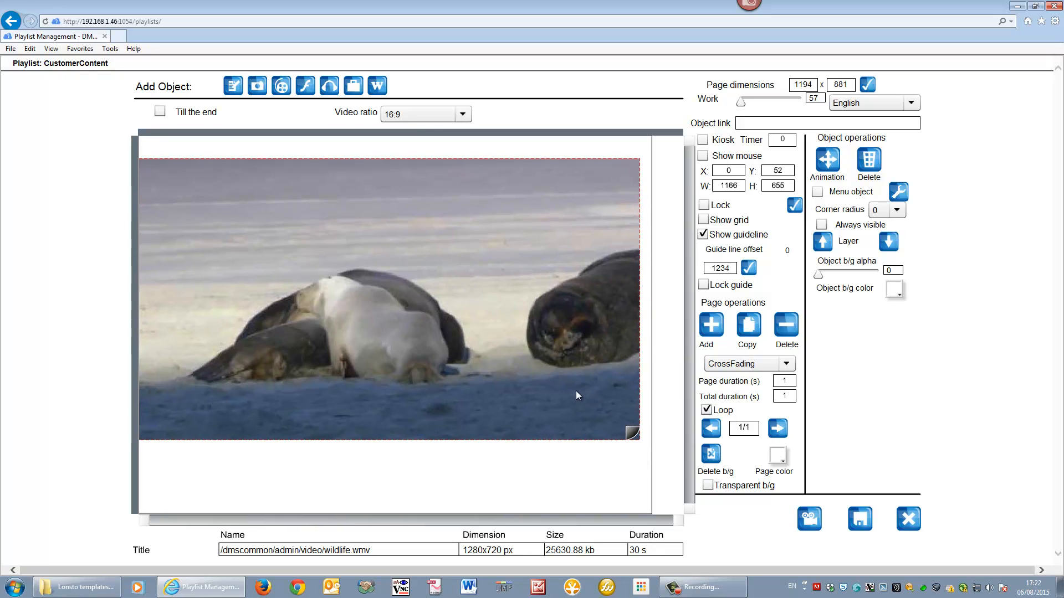
{"action": "left_click_drag", "start_coordinate": [640, 436], "coordinate": [651, 440]}
{"action": "left_click_drag", "start_coordinate": [580, 367], "coordinate": [580, 381]}
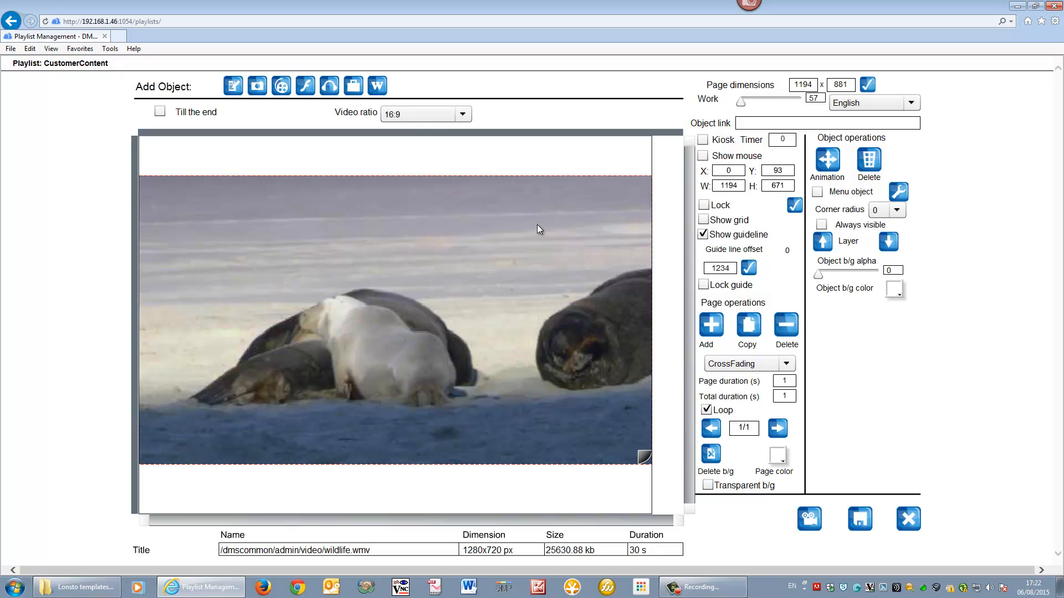
Set the page colour to black and nudge the video slightly down to Y 95.
{"action": "left_click", "coordinate": [777, 457]}
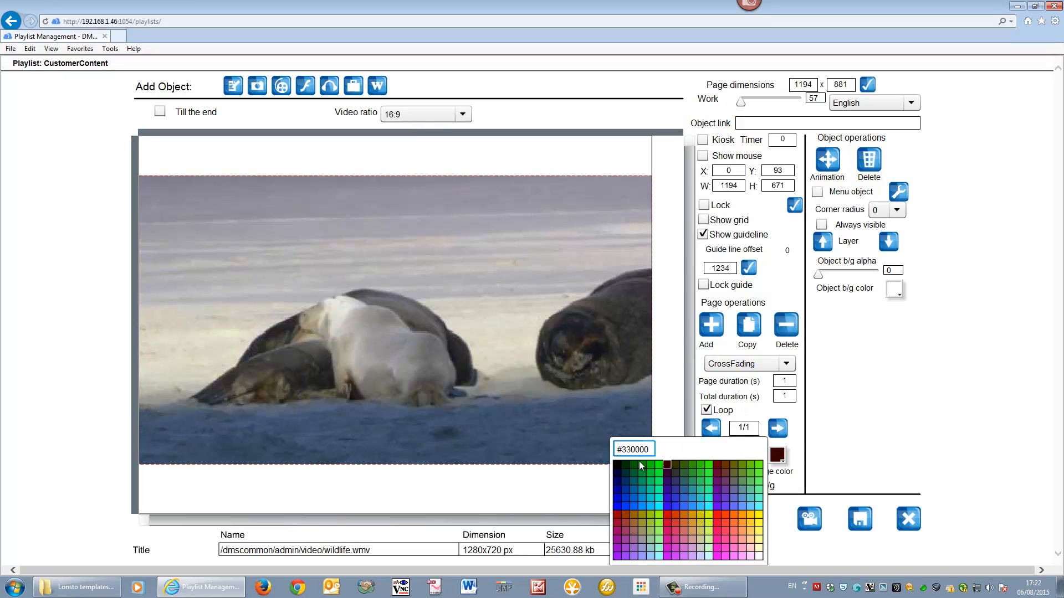
{"action": "left_click", "coordinate": [618, 464]}
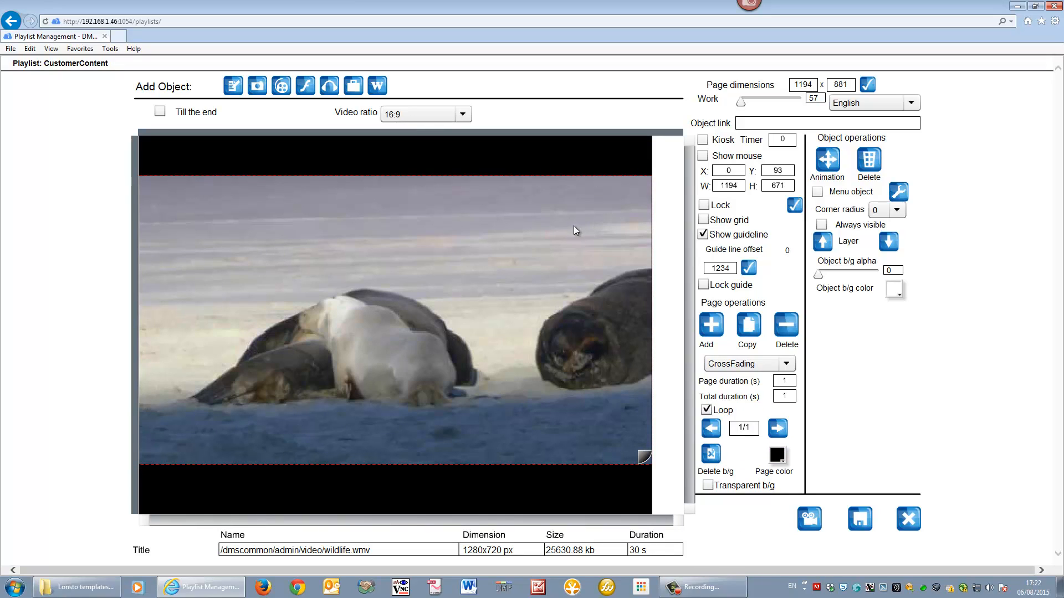
{"action": "left_click_drag", "start_coordinate": [574, 229], "coordinate": [574, 231]}
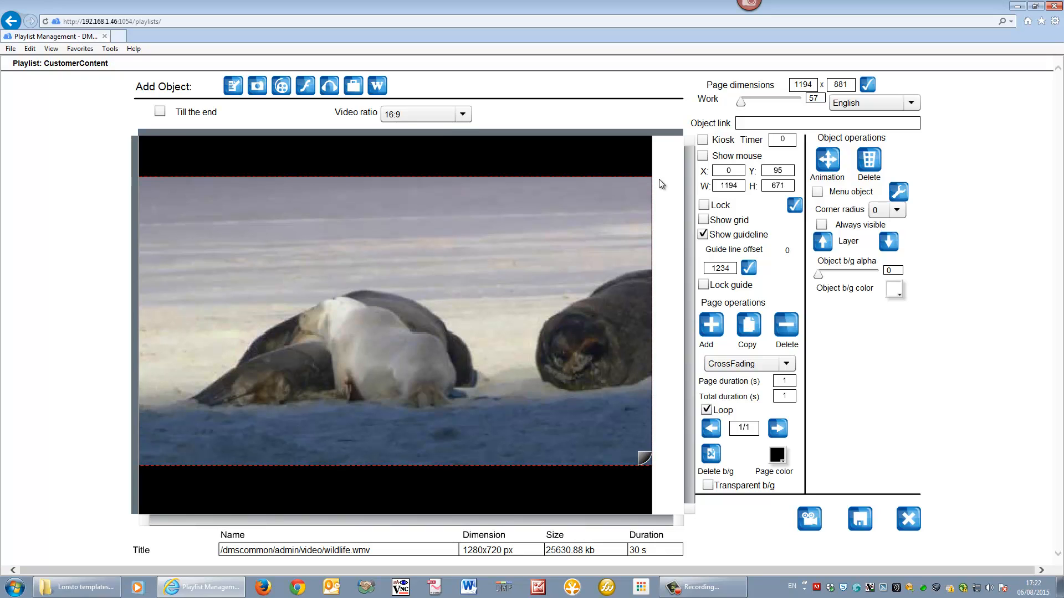
Try the 4:3 video ratio, return to 16:9 and refit the video across the page width at about Y 91.
{"action": "left_click", "coordinate": [450, 118]}
{"action": "left_click", "coordinate": [439, 142]}
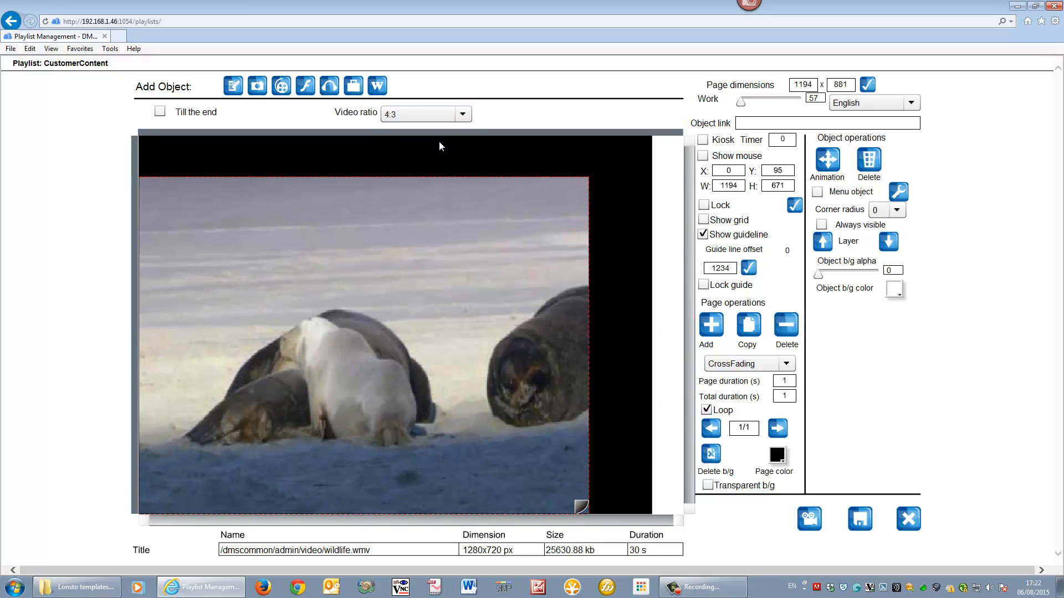
{"action": "left_click", "coordinate": [462, 114]}
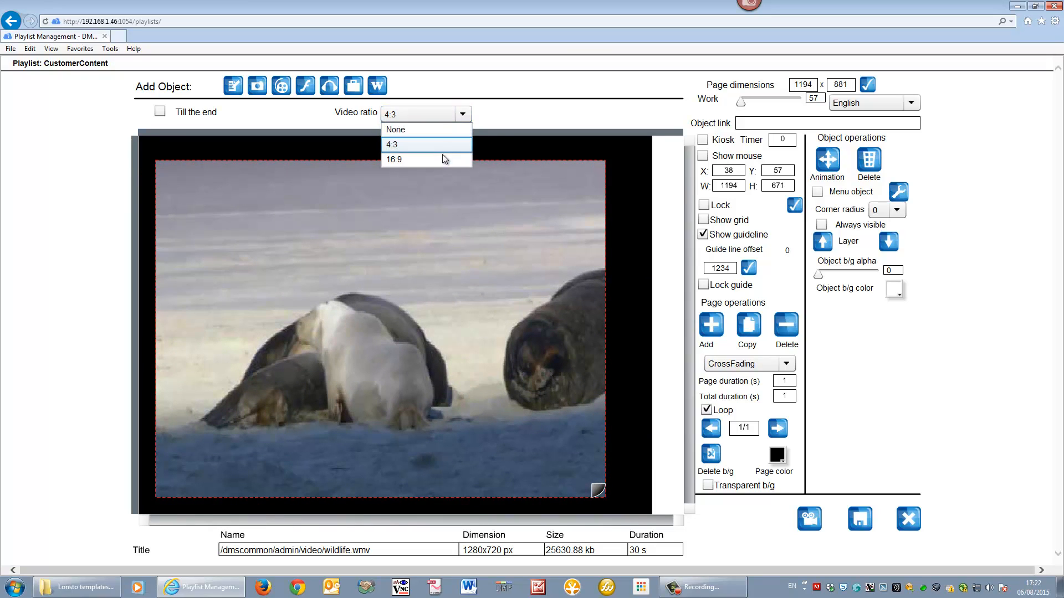
{"action": "left_click", "coordinate": [415, 158]}
{"action": "left_click_drag", "start_coordinate": [427, 236], "coordinate": [393, 232]}
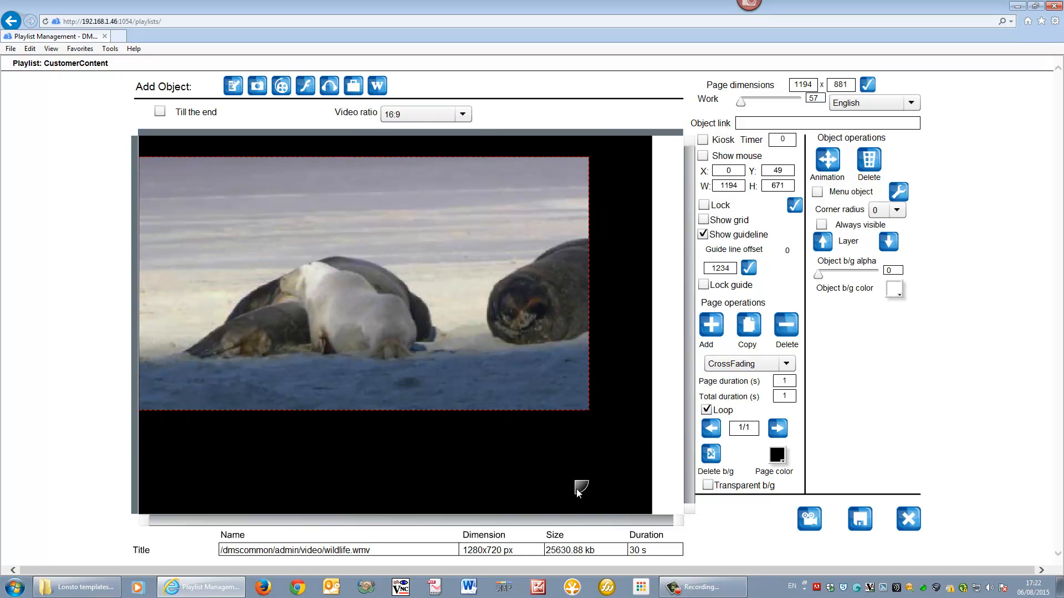
{"action": "left_click_drag", "start_coordinate": [576, 489], "coordinate": [643, 443]}
{"action": "left_click_drag", "start_coordinate": [552, 266], "coordinate": [552, 282]}
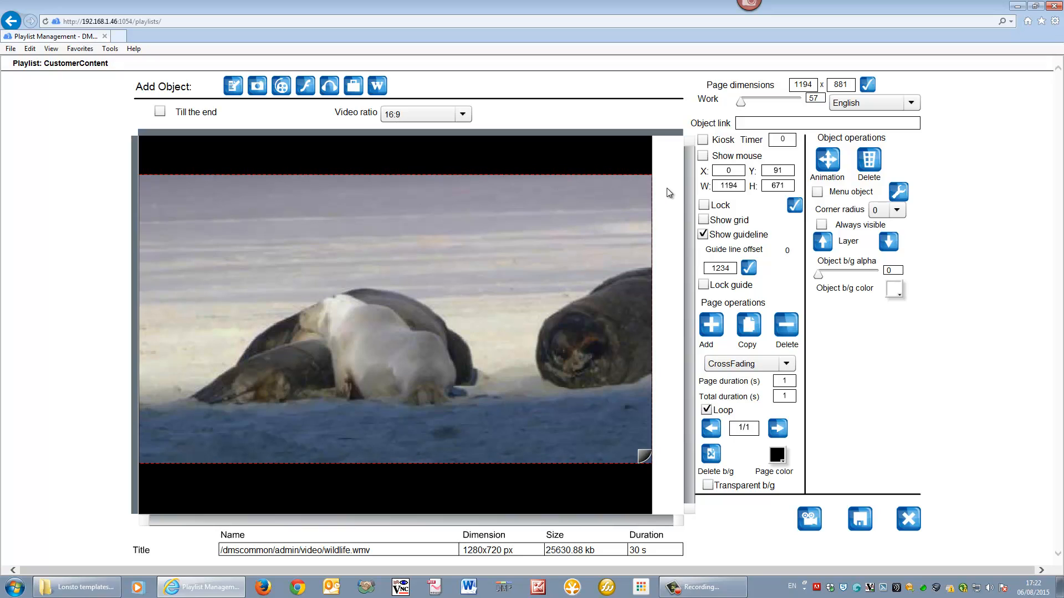
Set the first page's duration to 30 seconds and add a second page with a duration of 5 seconds.
{"action": "double_click", "coordinate": [791, 382]}
{"action": "type", "text": "30"}
{"action": "left_click", "coordinate": [713, 329]}
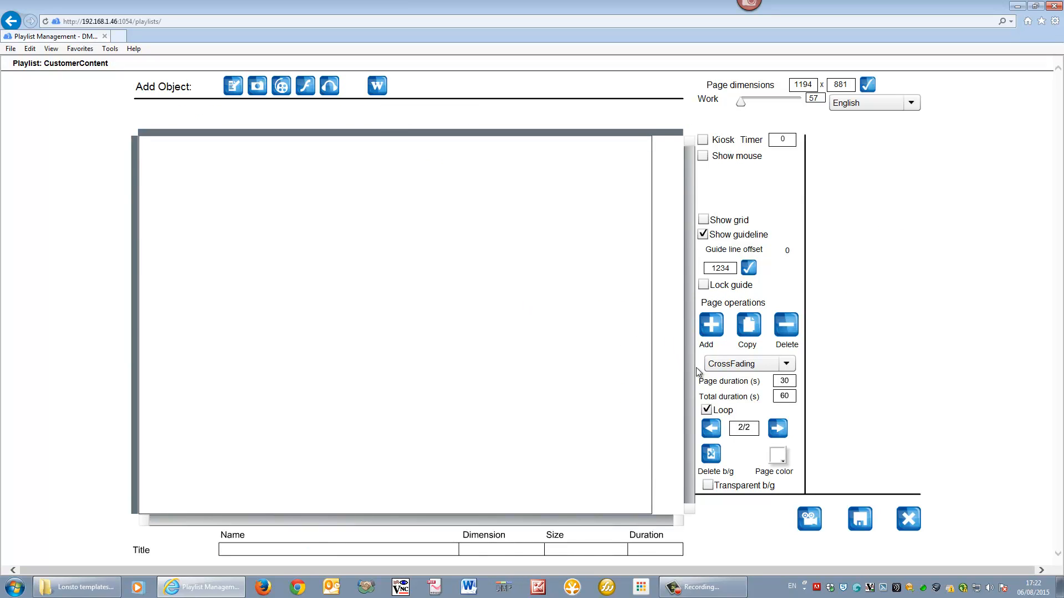
{"action": "double_click", "coordinate": [793, 381]}
{"action": "type", "text": "5"}
Add the Reception Services slide from the Test Mid Sussex image folder, enlarge it to the full page height and centre it horizontally.
{"action": "left_click", "coordinate": [257, 86]}
{"action": "left_click_drag", "start_coordinate": [291, 363], "coordinate": [291, 470]}
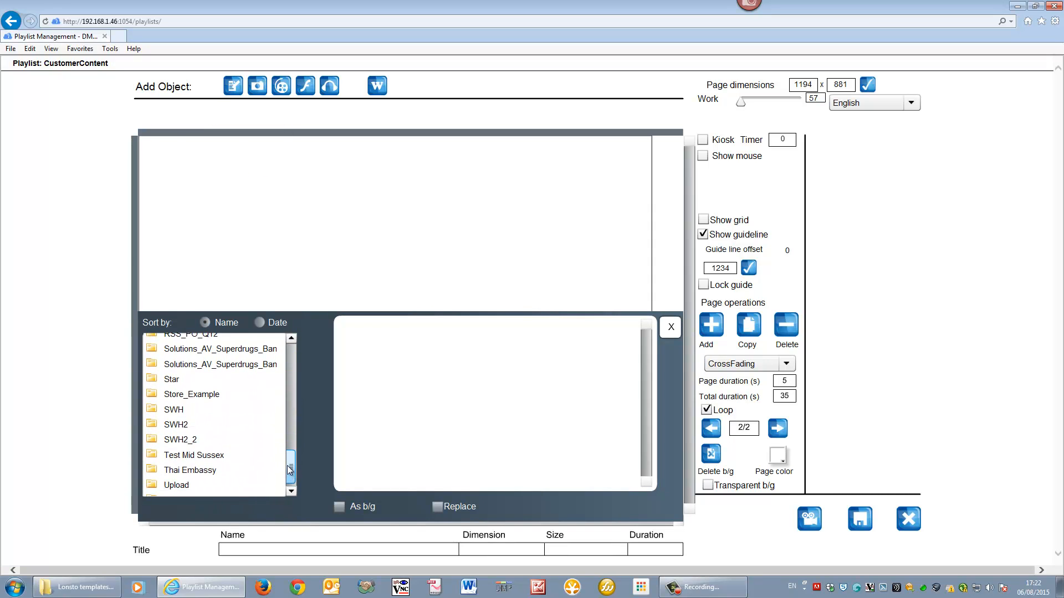
{"action": "left_click", "coordinate": [241, 453]}
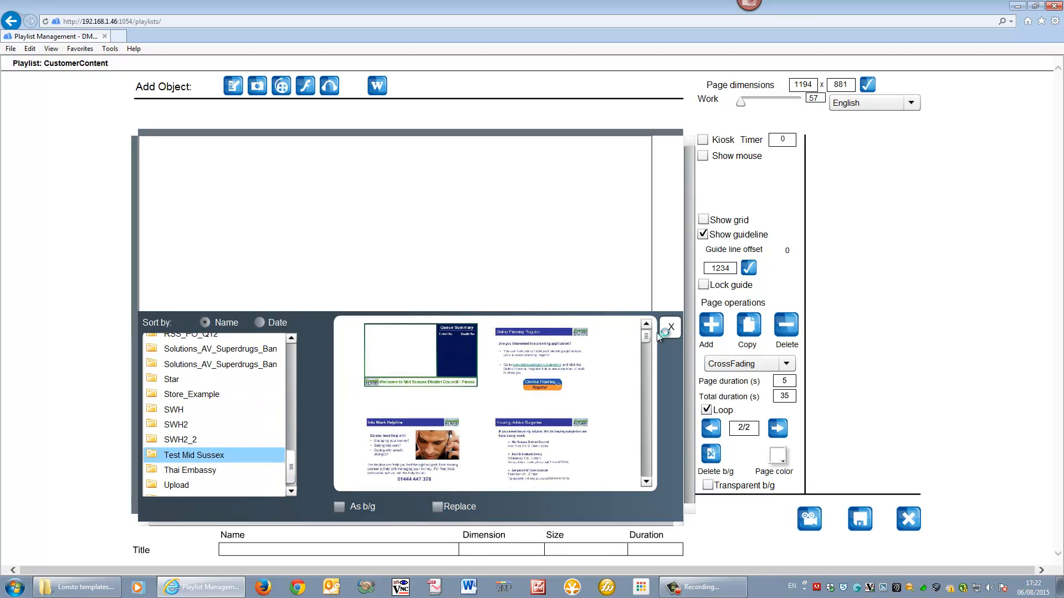
{"action": "left_click_drag", "start_coordinate": [647, 337], "coordinate": [643, 396]}
{"action": "left_click_drag", "start_coordinate": [508, 358], "coordinate": [405, 247]}
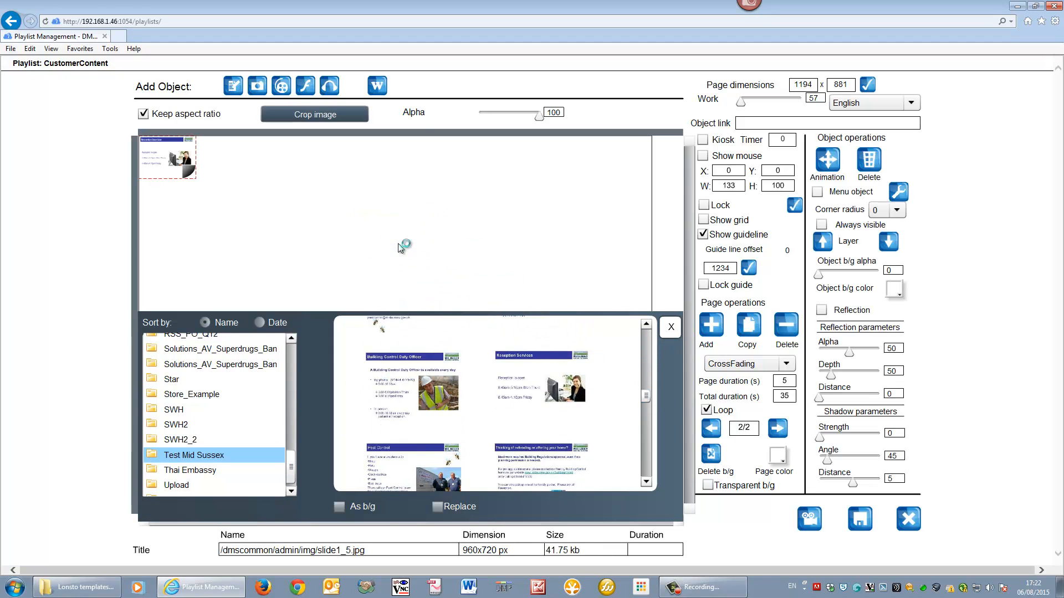
{"action": "left_click", "coordinate": [671, 328]}
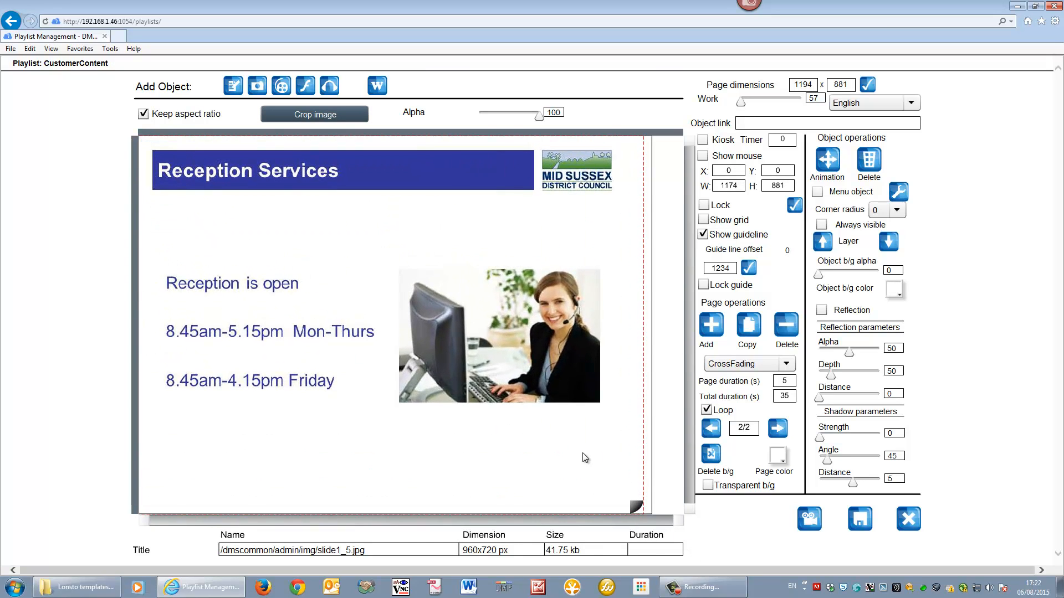
{"action": "left_click_drag", "start_coordinate": [451, 377], "coordinate": [456, 379]}
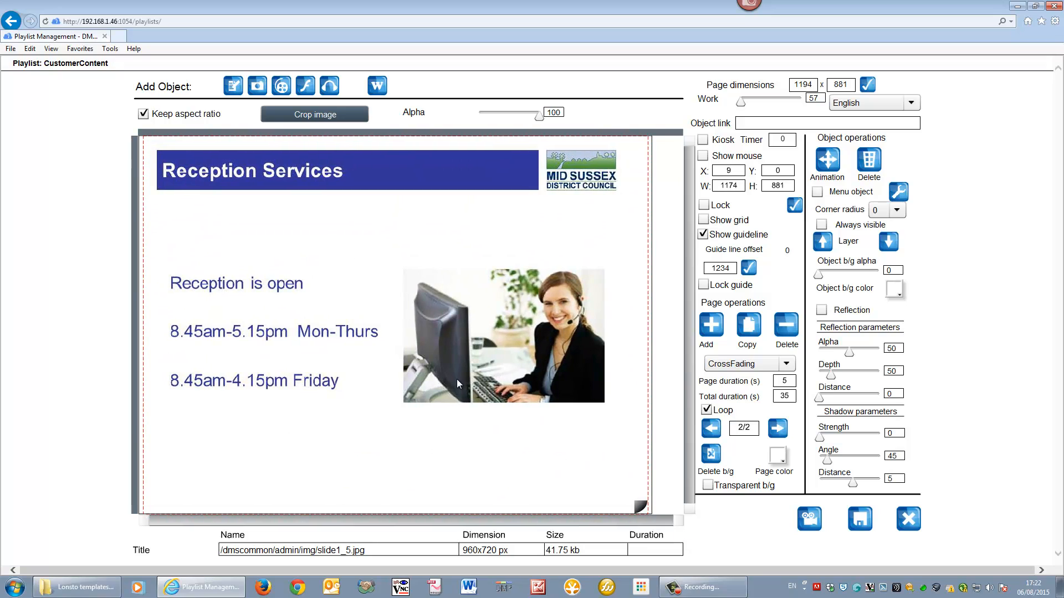
Add a third page and delete the empty text object placed on it.
{"action": "left_click", "coordinate": [712, 332]}
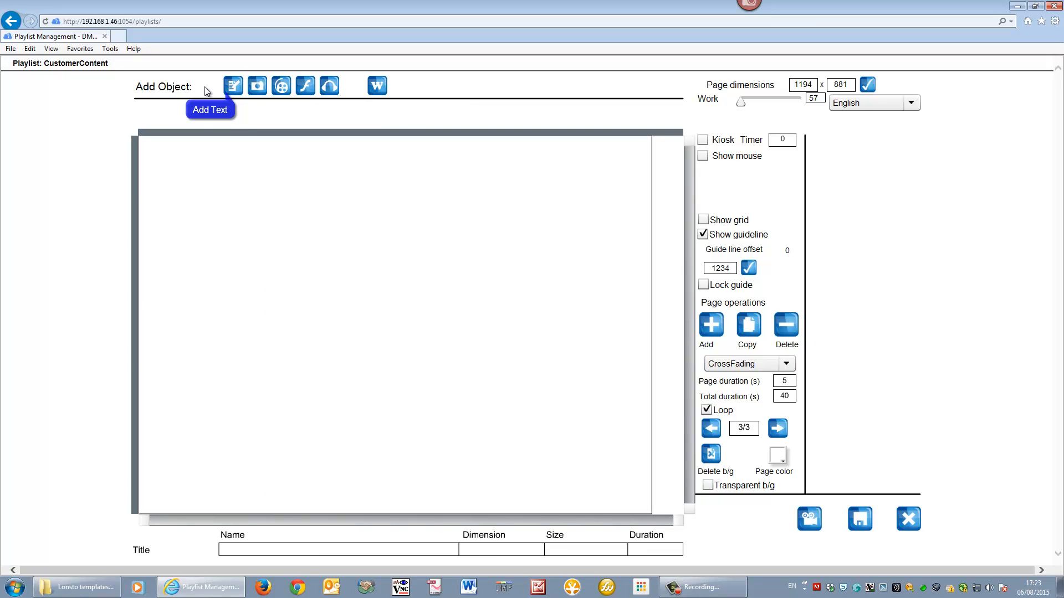
{"action": "left_click", "coordinate": [231, 86]}
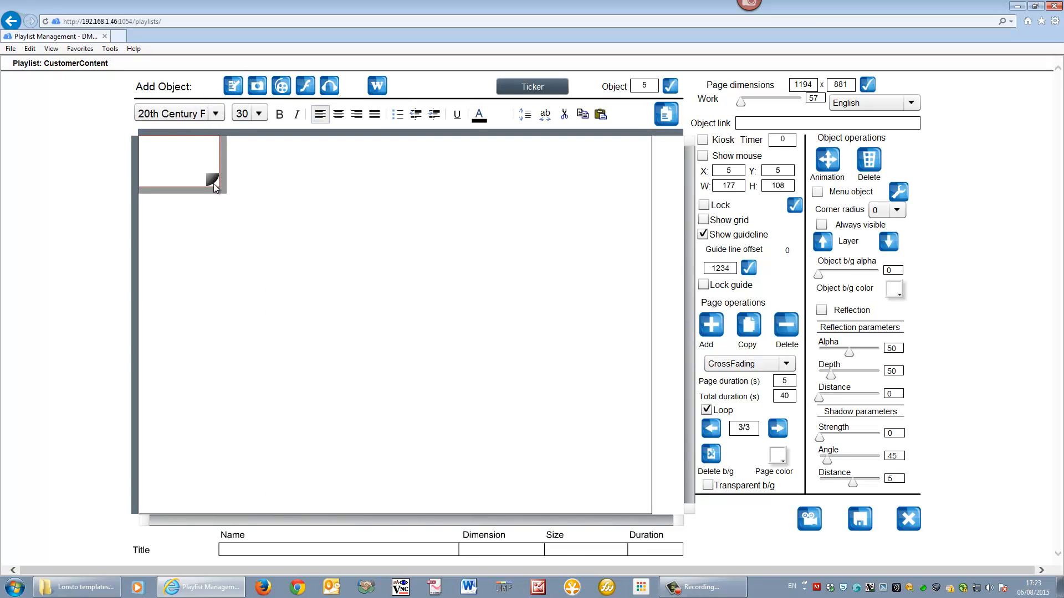
{"action": "left_click", "coordinate": [867, 161]}
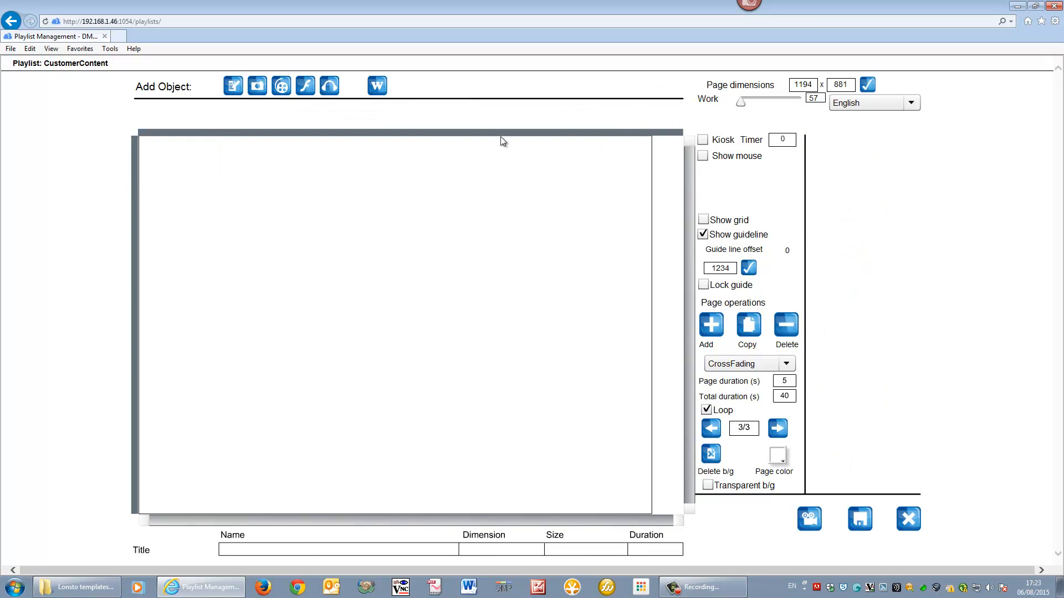
Add qurami.jpg from the PO Images folder, enlarge it to the full page height and place it near the page's left edge.
{"action": "left_click", "coordinate": [257, 87]}
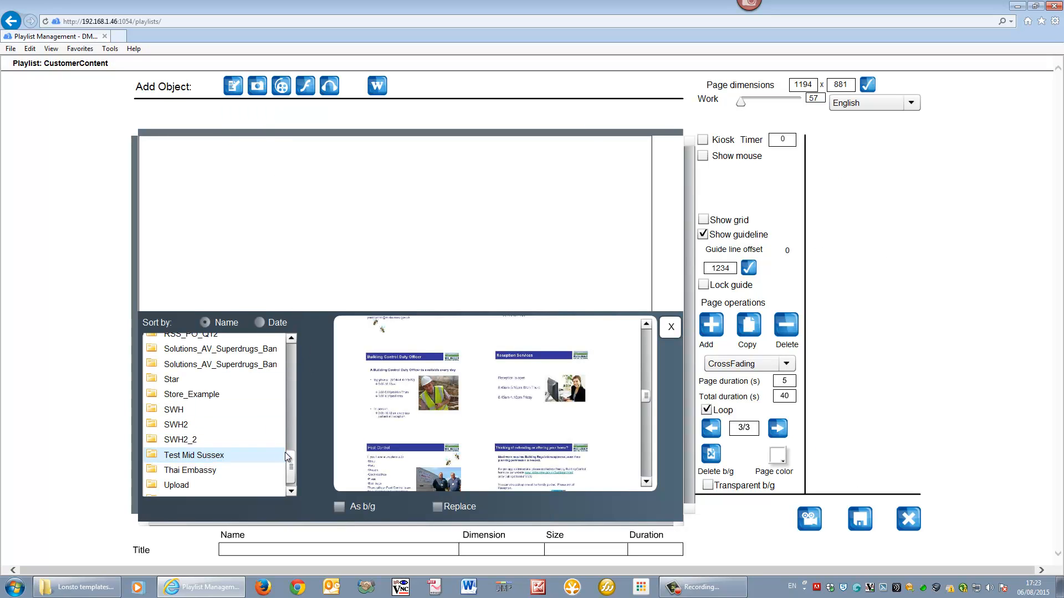
{"action": "left_click_drag", "start_coordinate": [289, 455], "coordinate": [292, 419]}
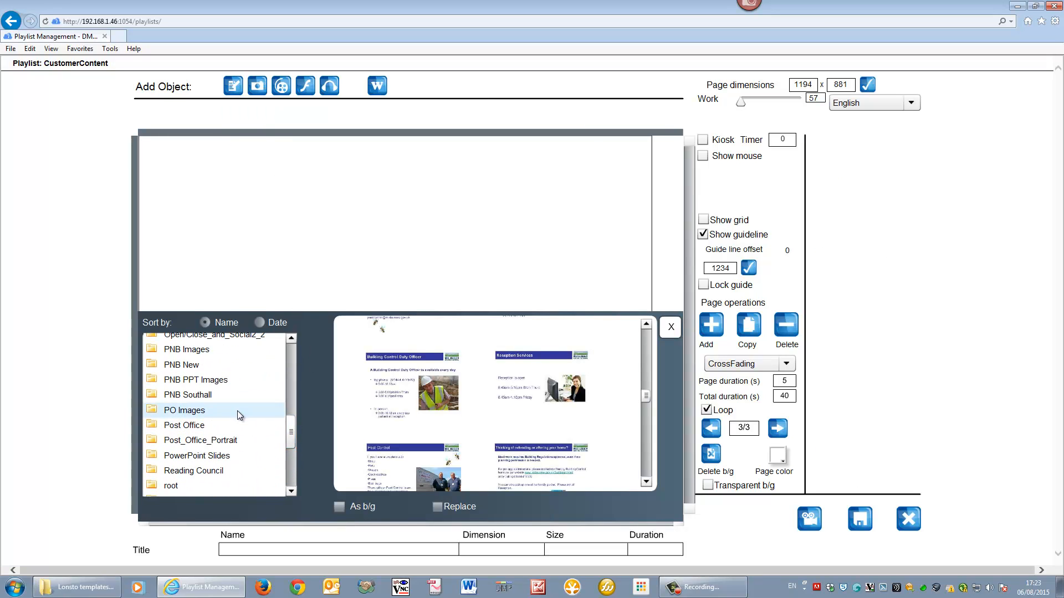
{"action": "left_click", "coordinate": [238, 411]}
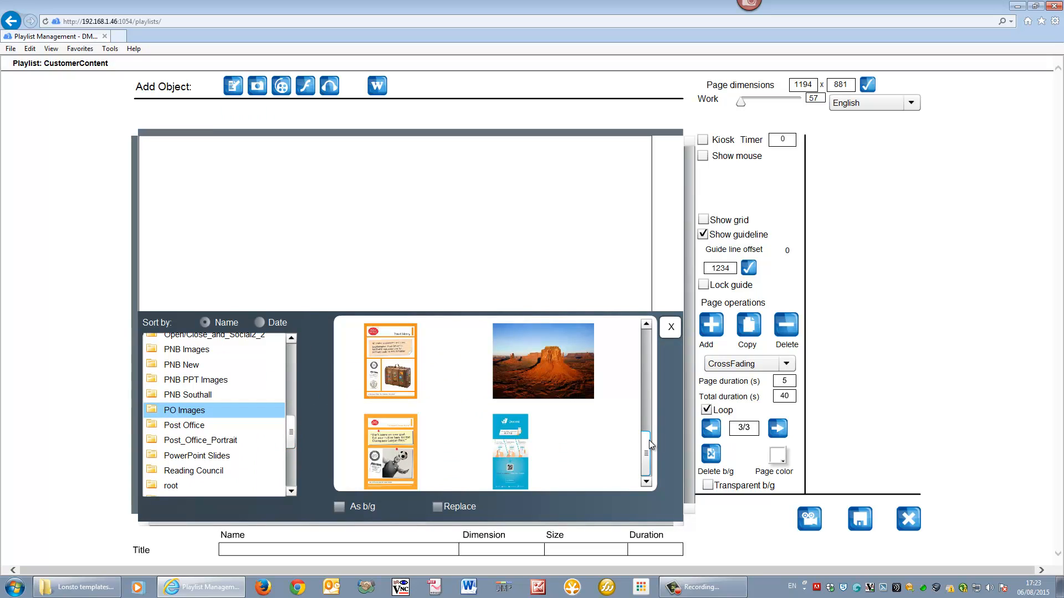
{"action": "left_click_drag", "start_coordinate": [649, 440], "coordinate": [646, 360]}
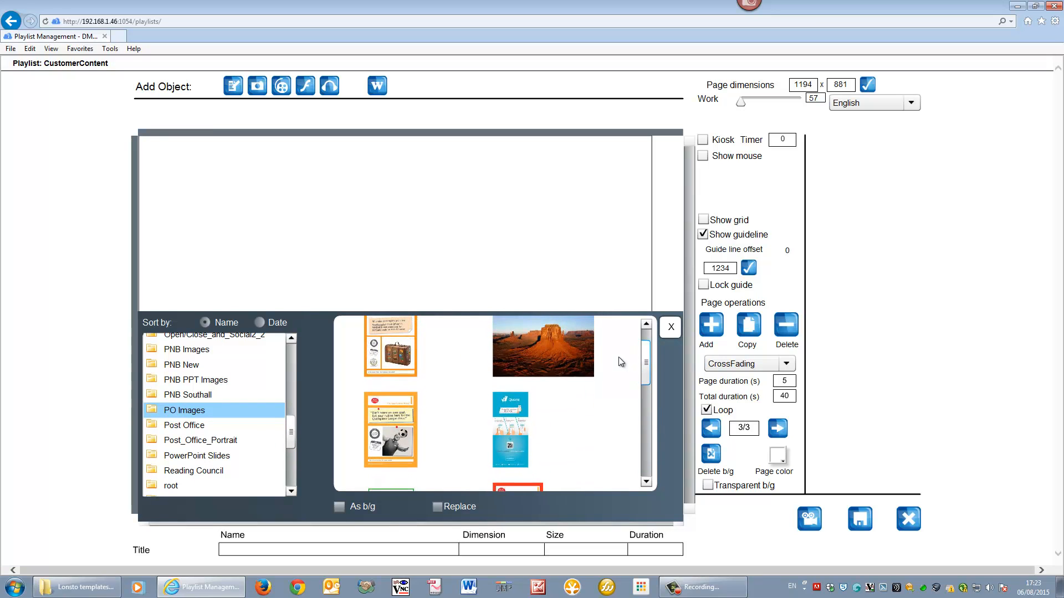
{"action": "left_click_drag", "start_coordinate": [509, 430], "coordinate": [406, 210]}
{"action": "left_click", "coordinate": [673, 332]}
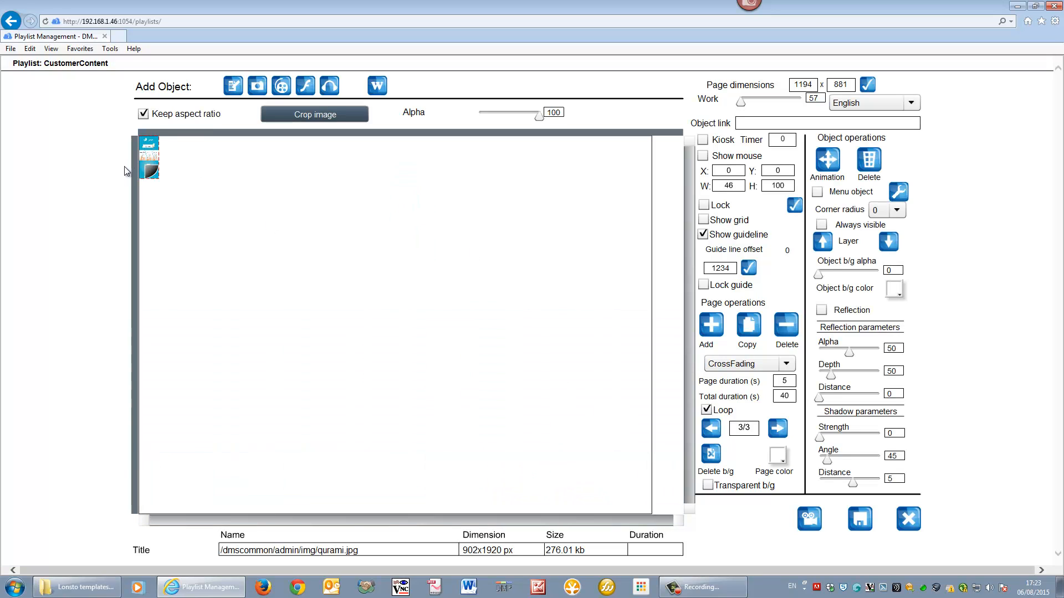
{"action": "left_click_drag", "start_coordinate": [215, 317], "coordinate": [226, 341]}
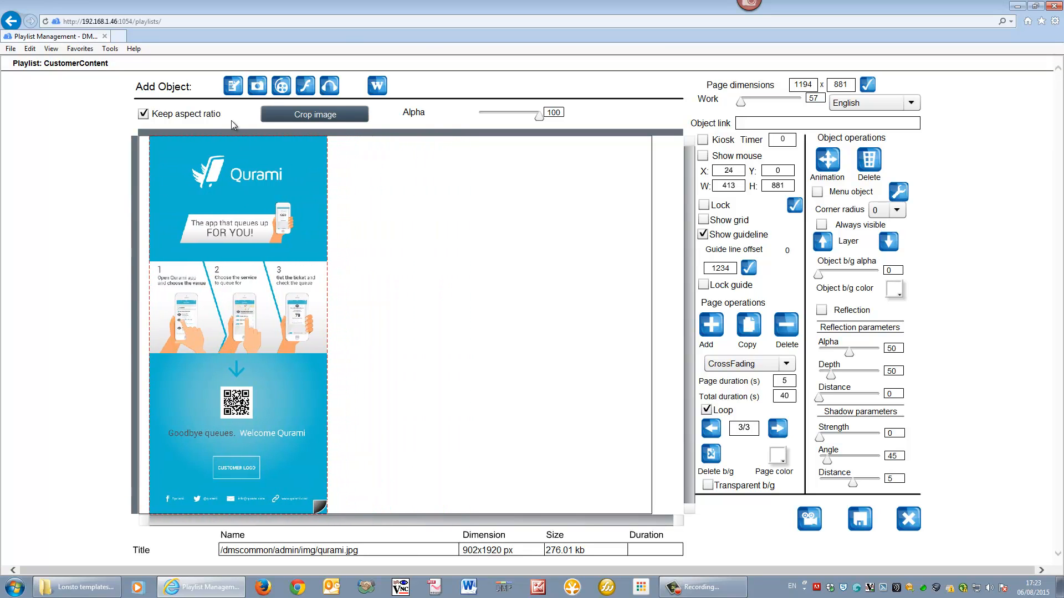
Add 2_stepone.png from the Post Office image folder to the third page and enlarge it to about 614 by 860.
{"action": "left_click", "coordinate": [258, 89]}
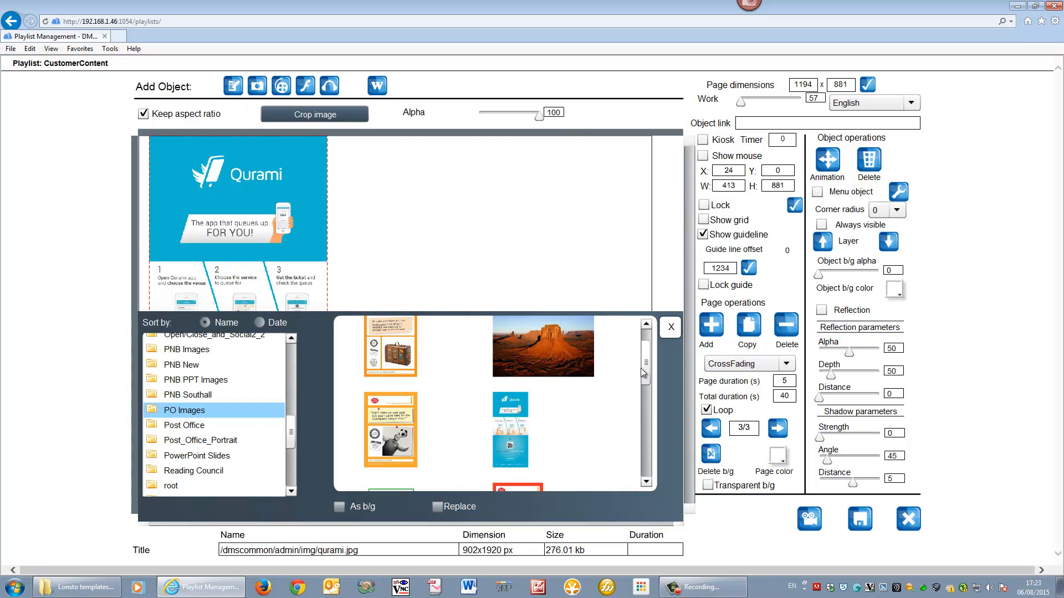
{"action": "mouse_move", "coordinate": [642, 368]}
{"action": "left_mouse_down"}
{"action": "mouse_move", "coordinate": [647, 453]}
{"action": "mouse_move", "coordinate": [647, 350]}
{"action": "left_mouse_up"}
{"action": "left_click", "coordinate": [210, 425]}
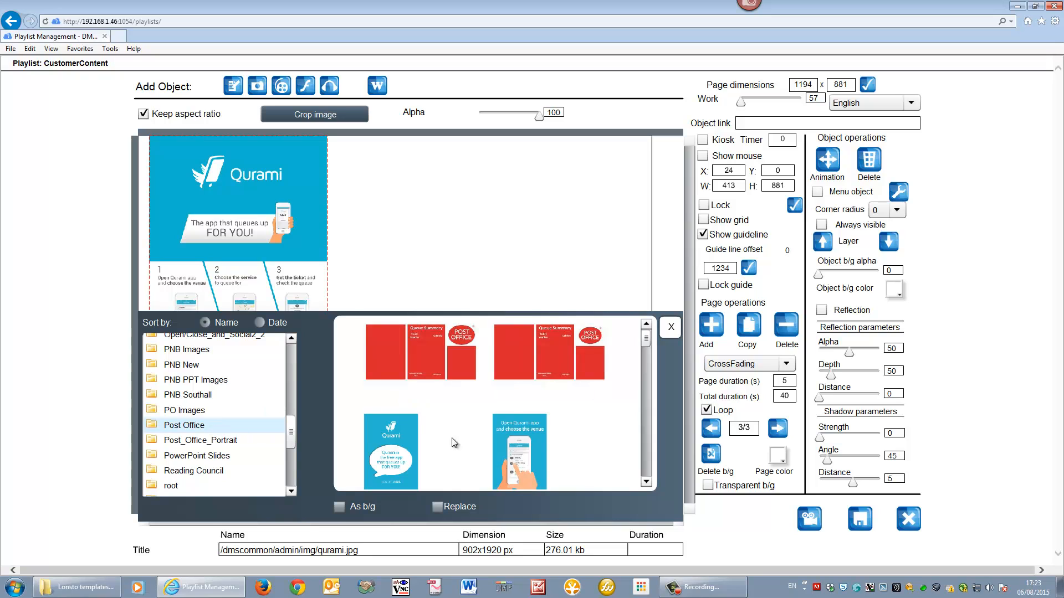
{"action": "left_click_drag", "start_coordinate": [519, 449], "coordinate": [413, 225]}
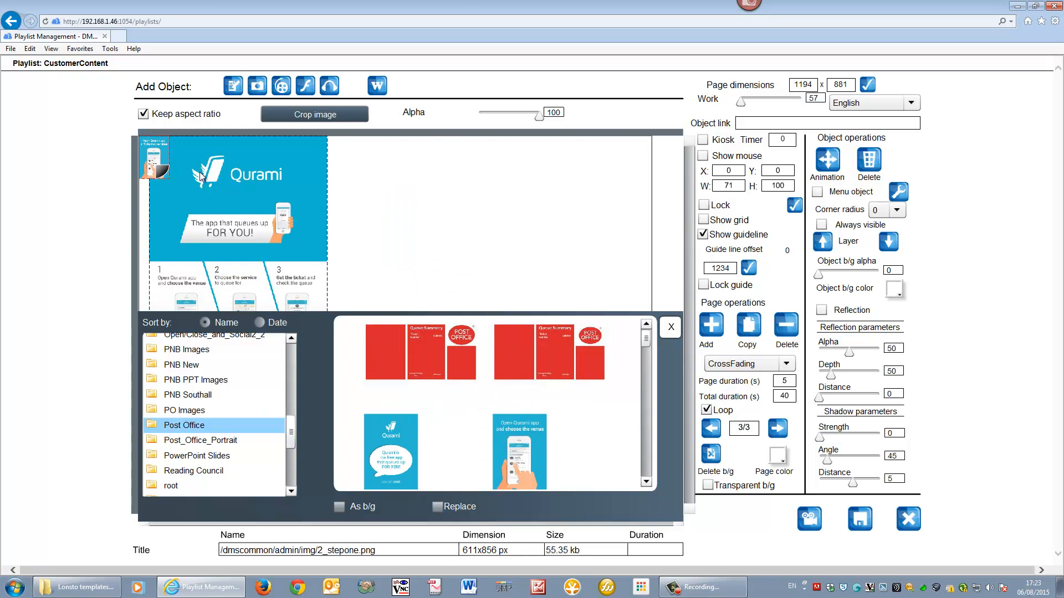
{"action": "left_click_drag", "start_coordinate": [159, 163], "coordinate": [630, 543]}
{"action": "left_click", "coordinate": [670, 327]}
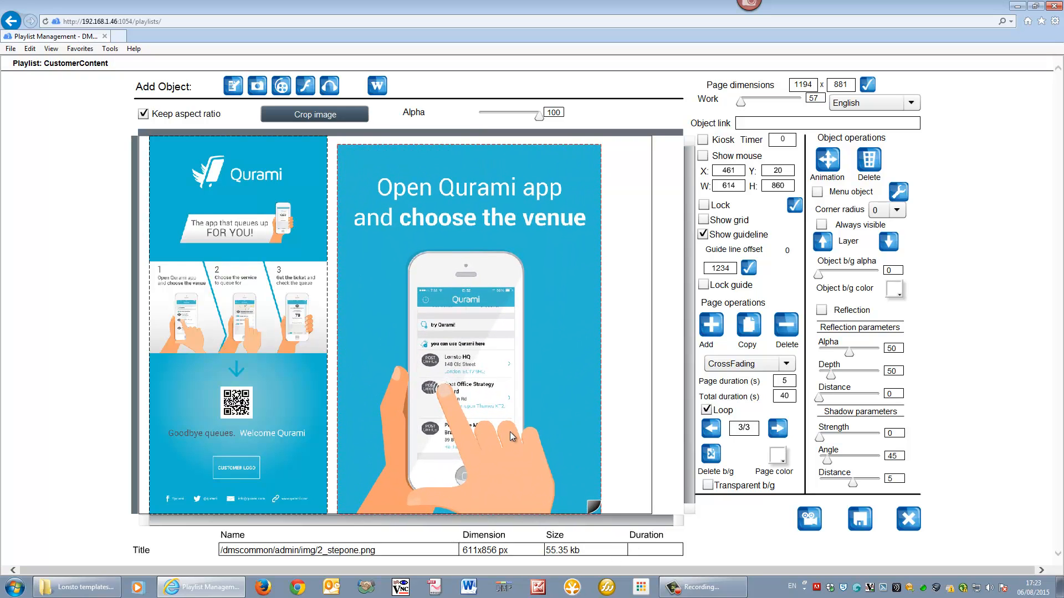
Fit the 2_stepone.png image to the full page height at about X 505, Y 0, and shift qurami.jpg to about X 41.
{"action": "left_click_drag", "start_coordinate": [507, 425], "coordinate": [504, 415]}
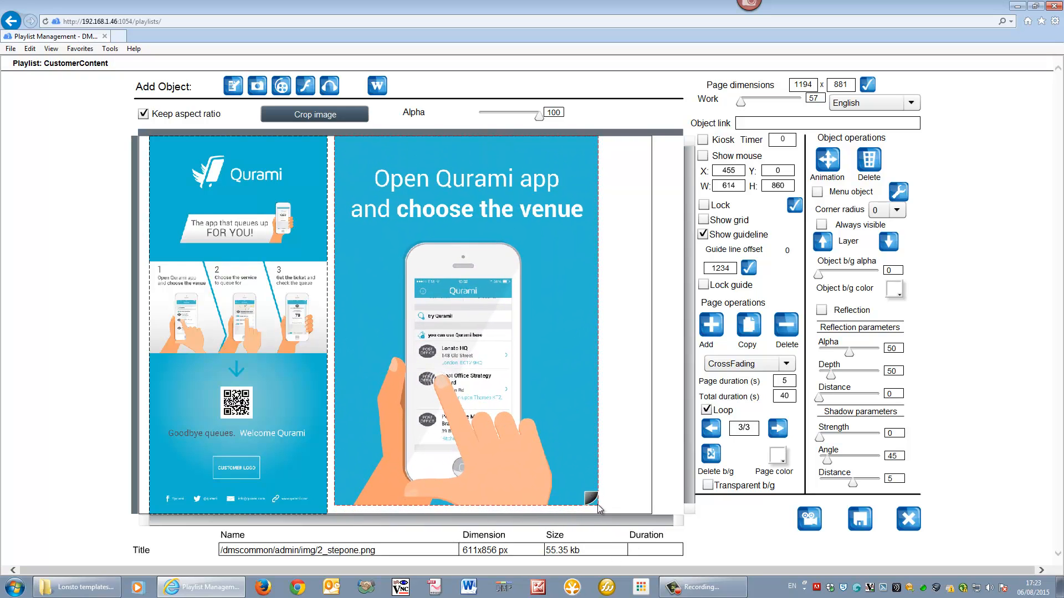
{"action": "left_click_drag", "start_coordinate": [599, 508], "coordinate": [605, 518]}
{"action": "left_click_drag", "start_coordinate": [549, 451], "coordinate": [560, 443]}
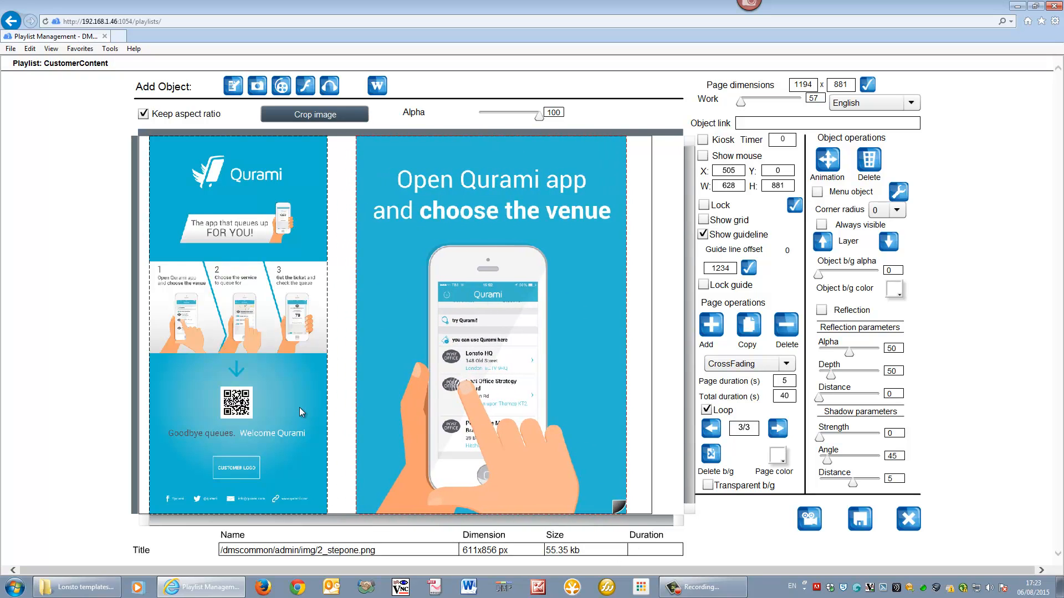
{"action": "left_click_drag", "start_coordinate": [299, 407], "coordinate": [306, 408]}
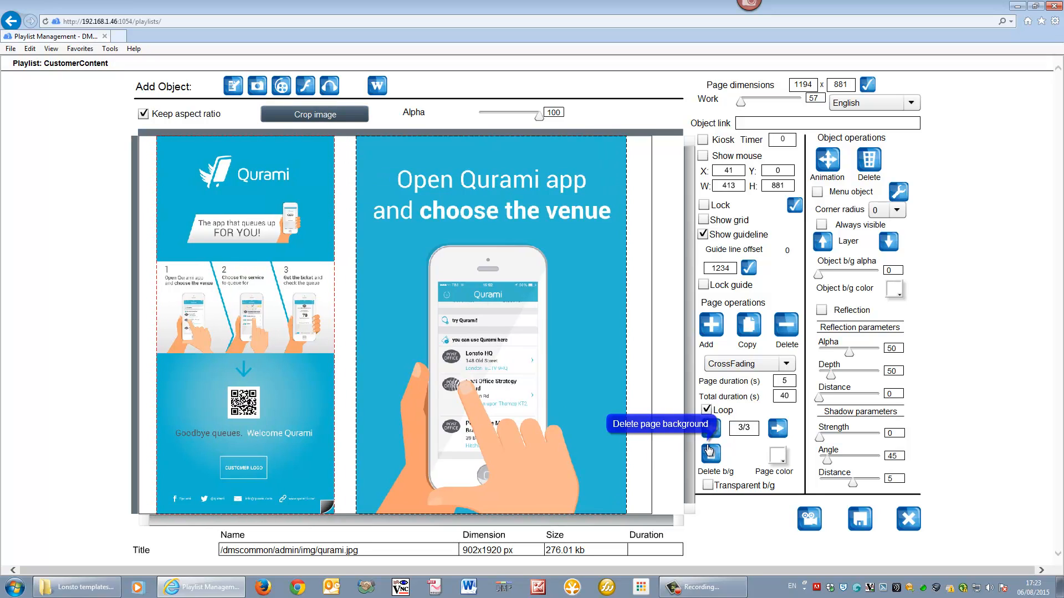
Add a fourth page and set its page colour to green (#009933).
{"action": "left_click", "coordinate": [711, 326]}
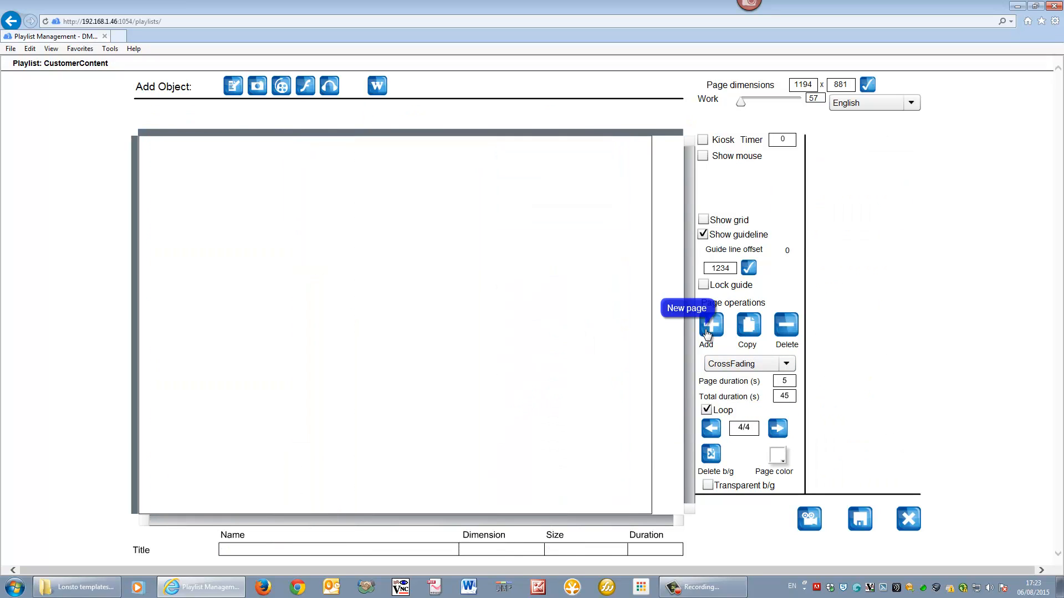
{"action": "left_click", "coordinate": [778, 456]}
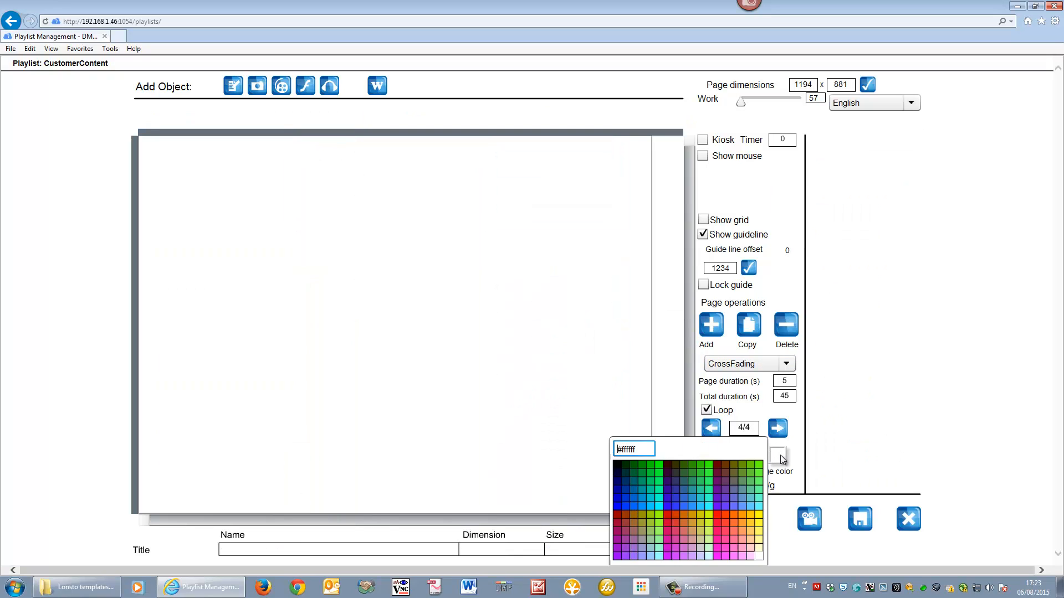
{"action": "left_click", "coordinate": [640, 472]}
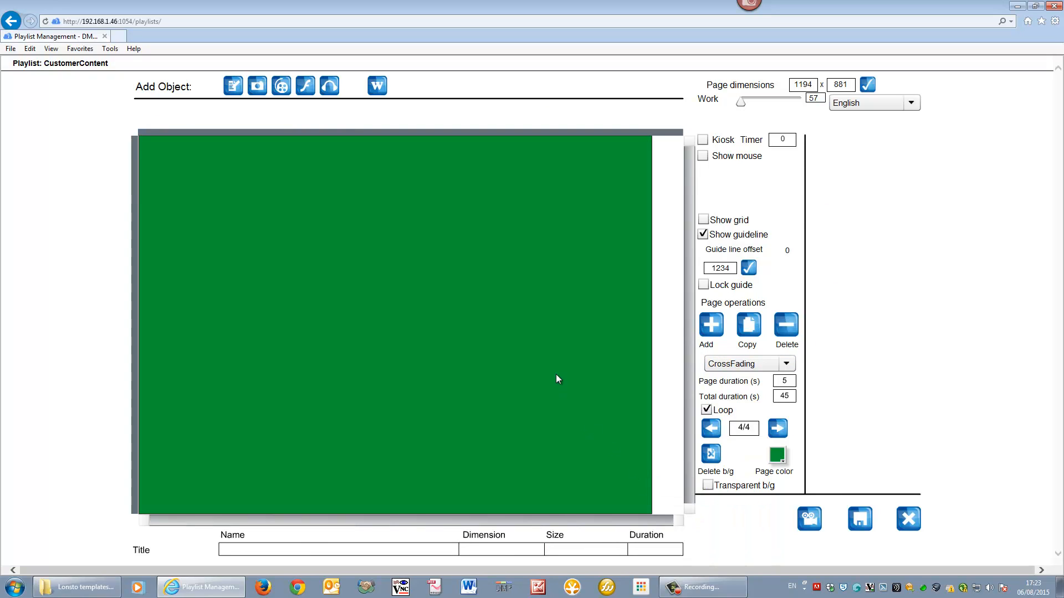
Add a text object in the page's upper-left area and enter "Special Announcement" in it.
{"action": "left_click", "coordinate": [233, 86]}
{"action": "left_click_drag", "start_coordinate": [213, 179], "coordinate": [363, 274]}
{"action": "left_click_drag", "start_coordinate": [373, 230], "coordinate": [428, 259]}
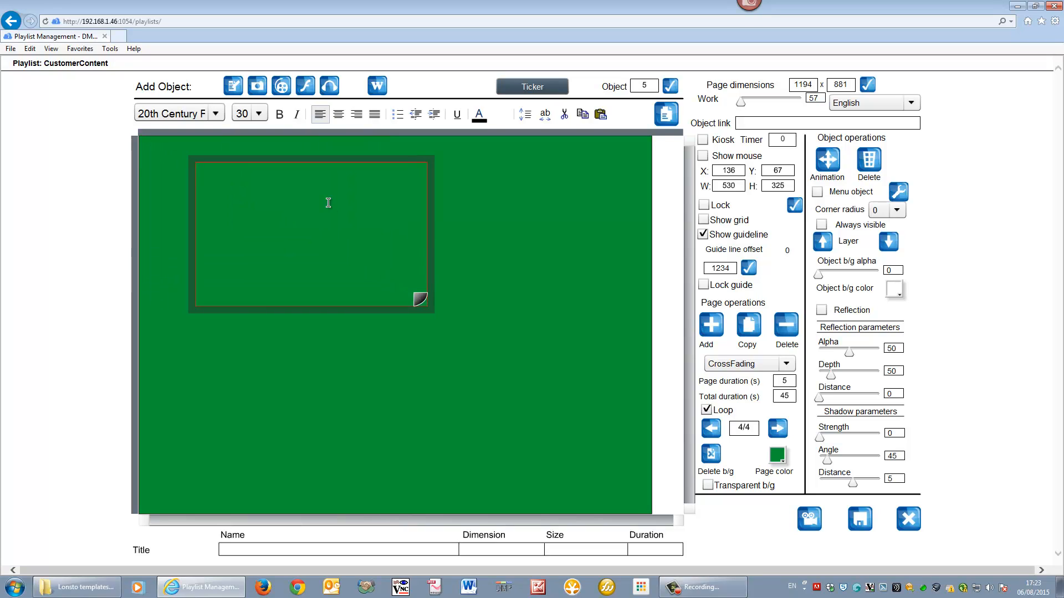
{"action": "type", "text": "Special Announ"}
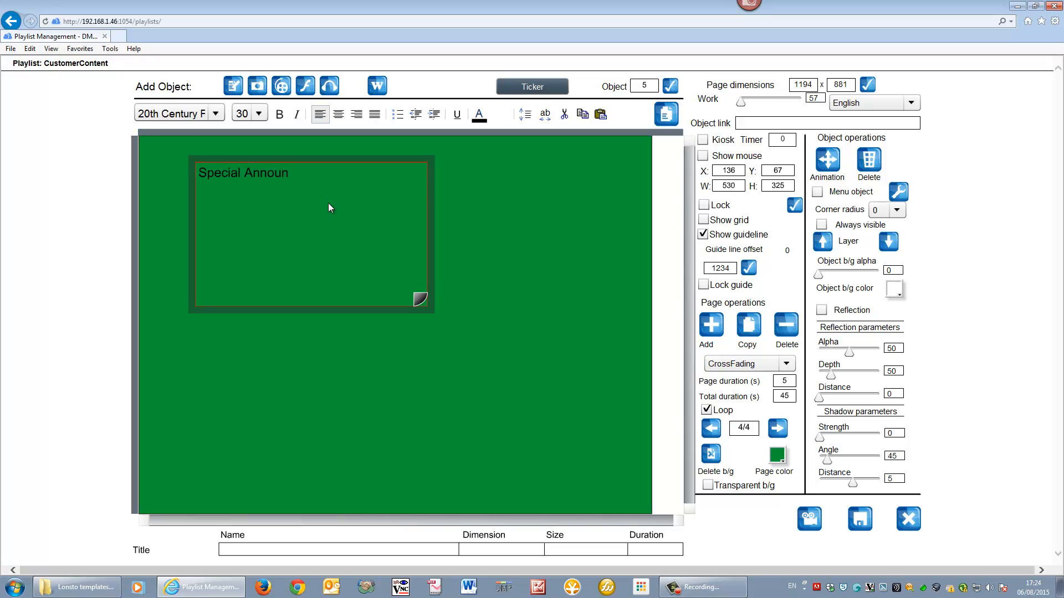
{"action": "type", "text": "cemement"}
{"action": "left_click", "coordinate": [296, 175]}
{"action": "type", "text": "e"}
{"action": "key", "text": "Delete"}
{"action": "key", "text": "Delete"}
Set the colour of the Special Announcement text to white and enlarge its text box to about 996 by 639.
{"action": "left_click_drag", "start_coordinate": [336, 174], "coordinate": [199, 174]}
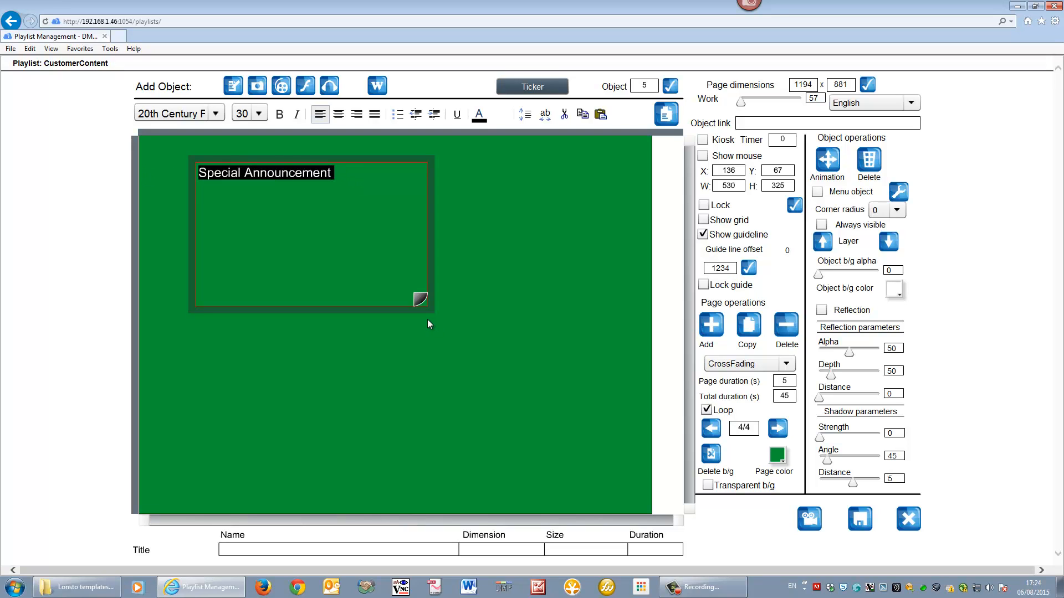
{"action": "left_click_drag", "start_coordinate": [420, 299], "coordinate": [351, 205]}
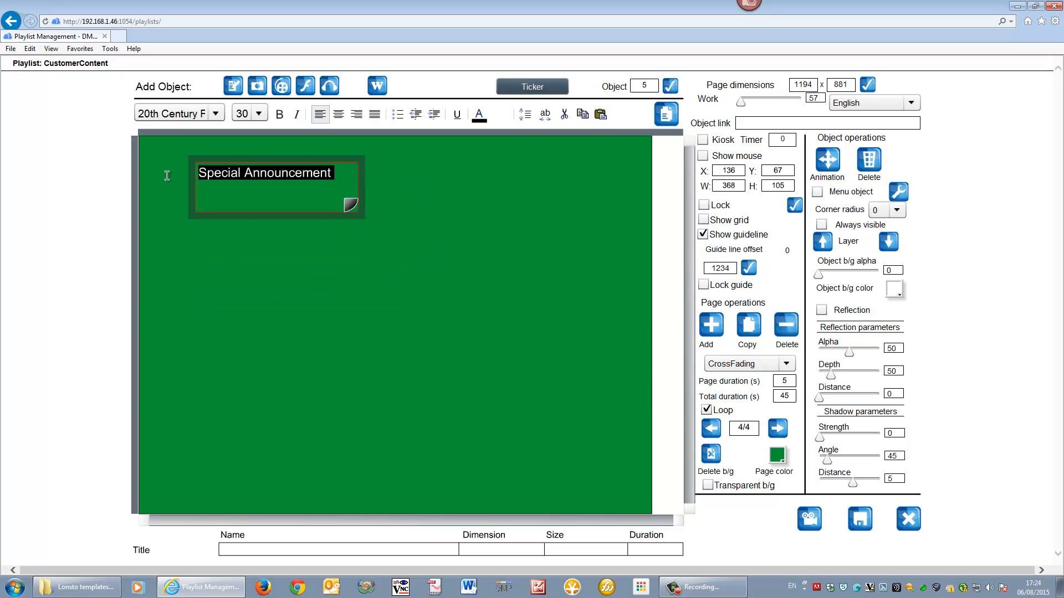
{"action": "left_click", "coordinate": [499, 115]}
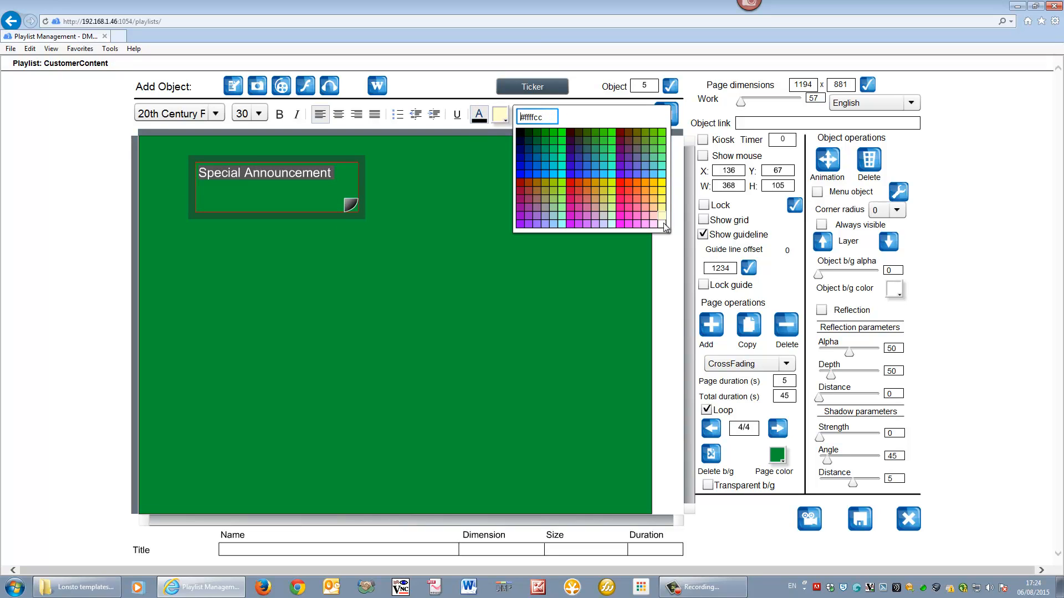
{"action": "left_click", "coordinate": [529, 223]}
{"action": "left_click_drag", "start_coordinate": [354, 205], "coordinate": [628, 438]}
Change the Special Announcement text to the Arial New font and enlarge it until it wraps onto two lines.
{"action": "left_click", "coordinate": [215, 113]}
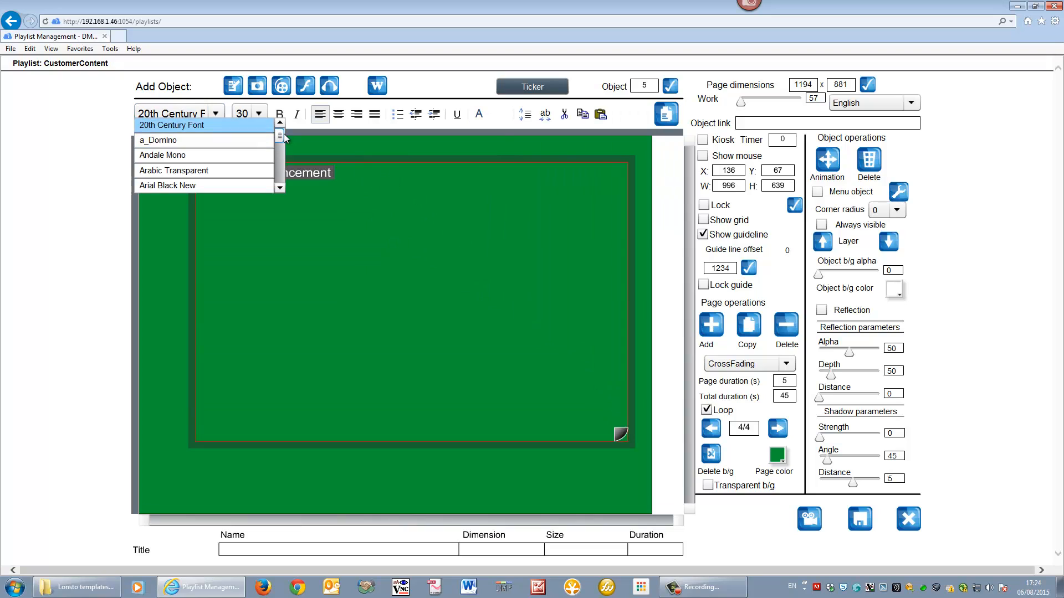
{"action": "scroll", "coordinate": [277, 139], "scroll_direction": "down", "scroll_amount": 3}
{"action": "left_click", "coordinate": [166, 156]}
{"action": "left_click", "coordinate": [260, 115]}
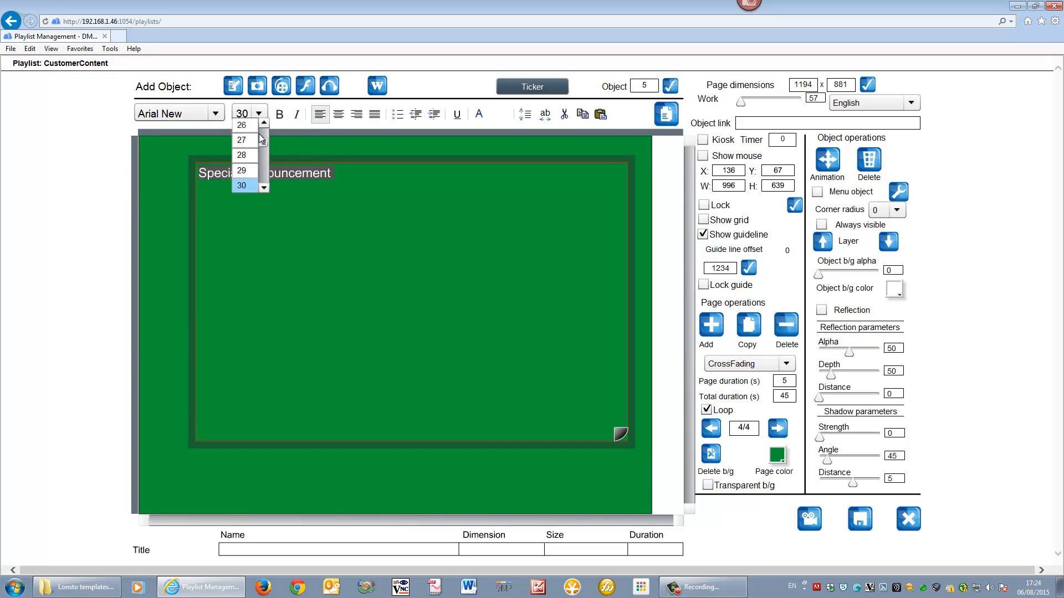
{"action": "scroll", "coordinate": [251, 155], "scroll_direction": "down", "scroll_amount": 5}
{"action": "left_click", "coordinate": [251, 184]}
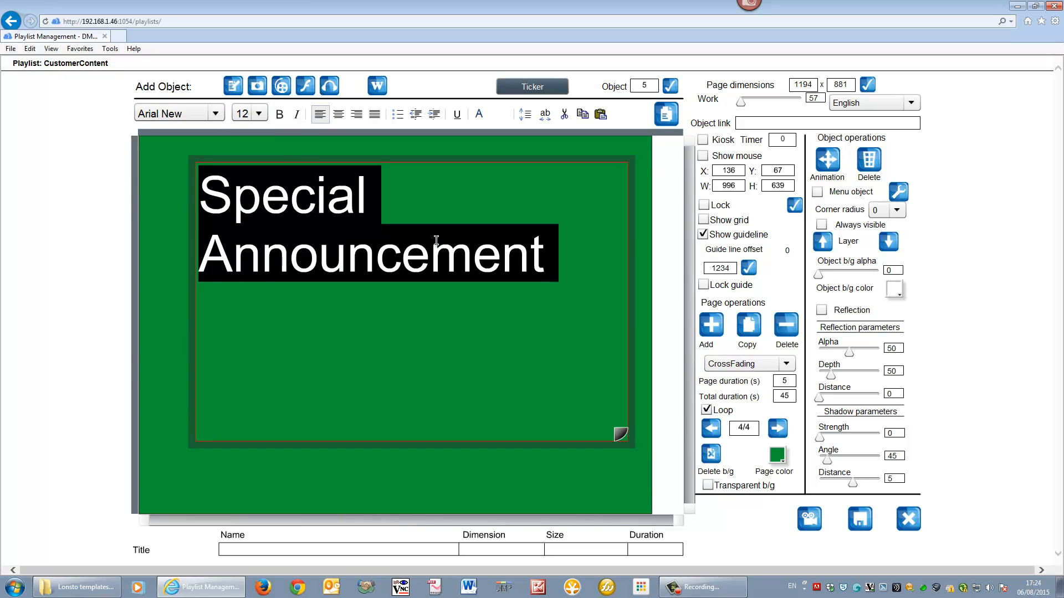
Insert a line break after "Special" and centre both lines of the text within the box.
{"action": "left_click", "coordinate": [368, 195]}
{"action": "key", "text": "Return"}
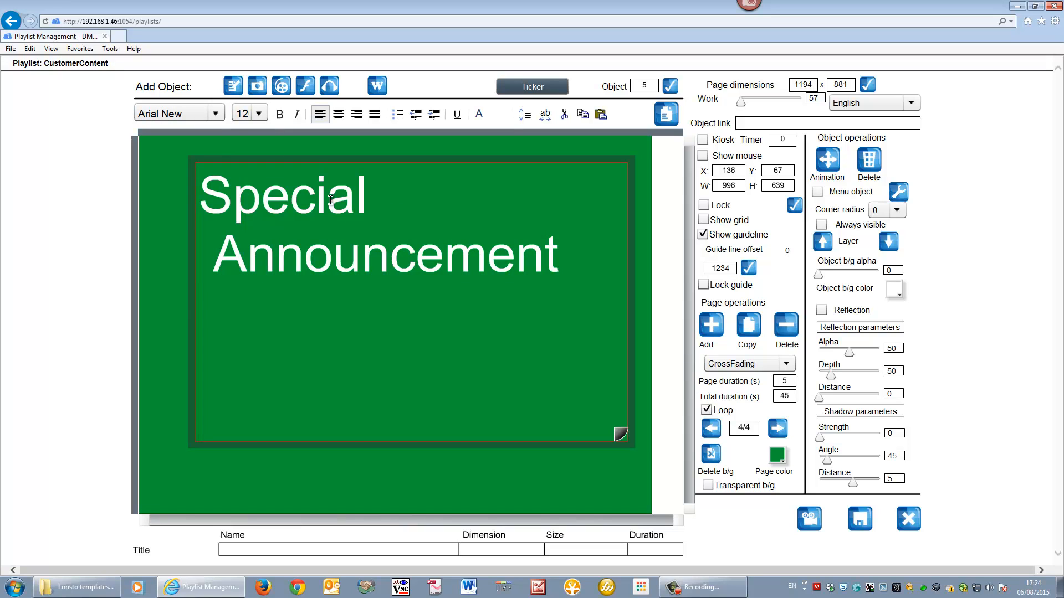
{"action": "left_click_drag", "start_coordinate": [330, 199], "coordinate": [576, 266]}
{"action": "left_click", "coordinate": [337, 113]}
{"action": "left_click", "coordinate": [415, 230]}
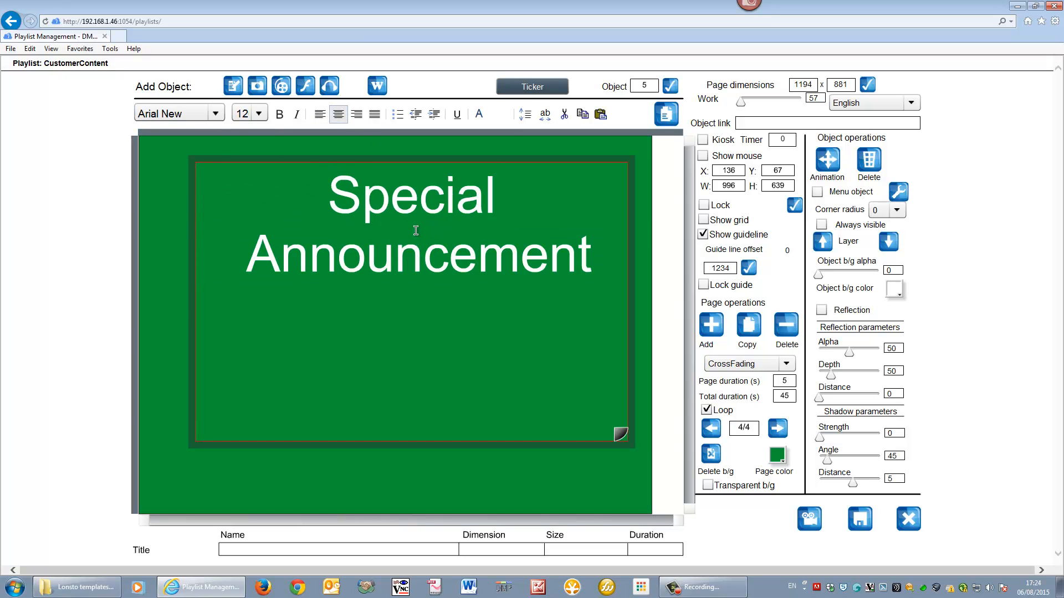
Reduce the text box to about 990 by 324 and move it to about X 75, Y 250, midway down the page.
{"action": "left_click_drag", "start_coordinate": [621, 435], "coordinate": [617, 300]}
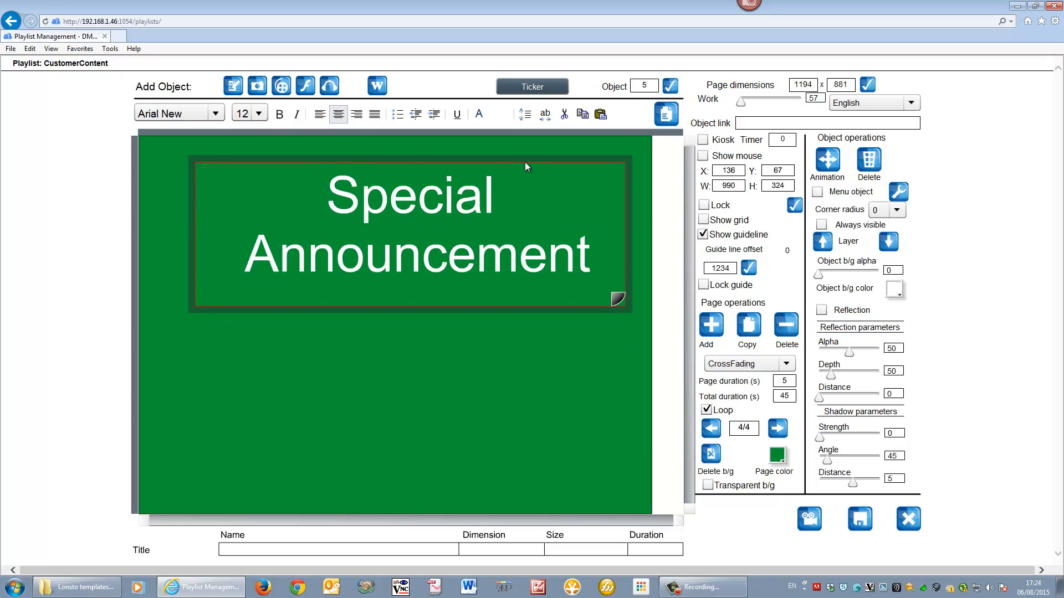
{"action": "left_click_drag", "start_coordinate": [524, 162], "coordinate": [498, 241]}
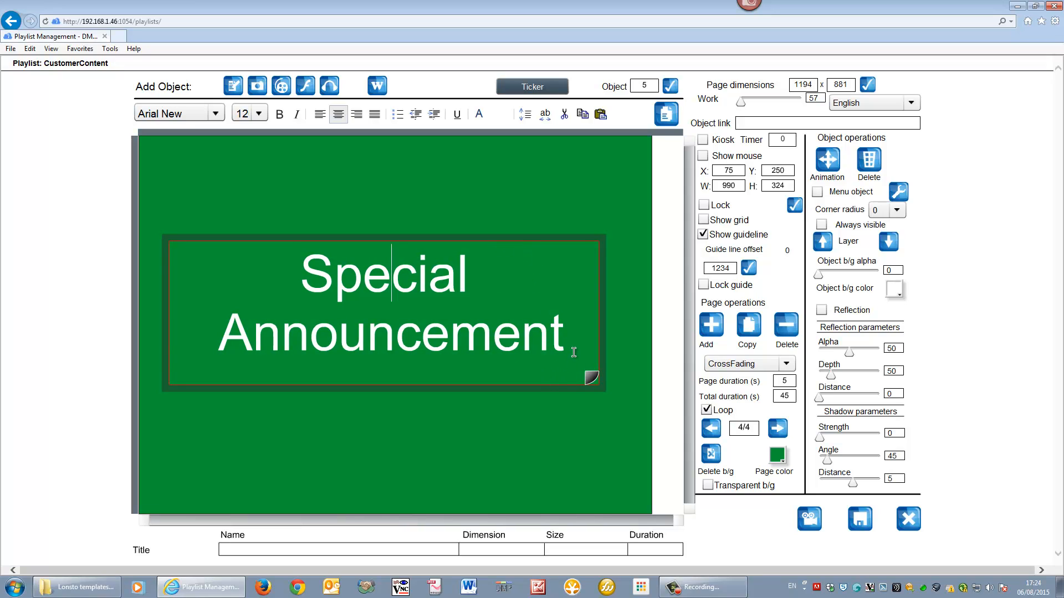
Change the fourth page's colour to white and the Special Announcement text to green.
{"action": "left_click", "coordinate": [778, 456]}
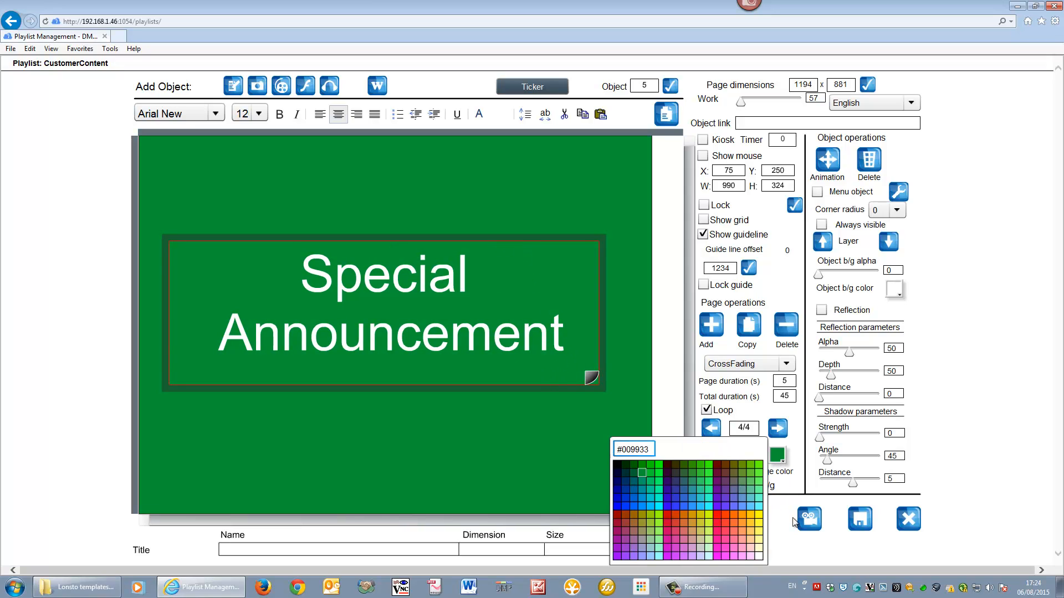
{"action": "left_click", "coordinate": [760, 557]}
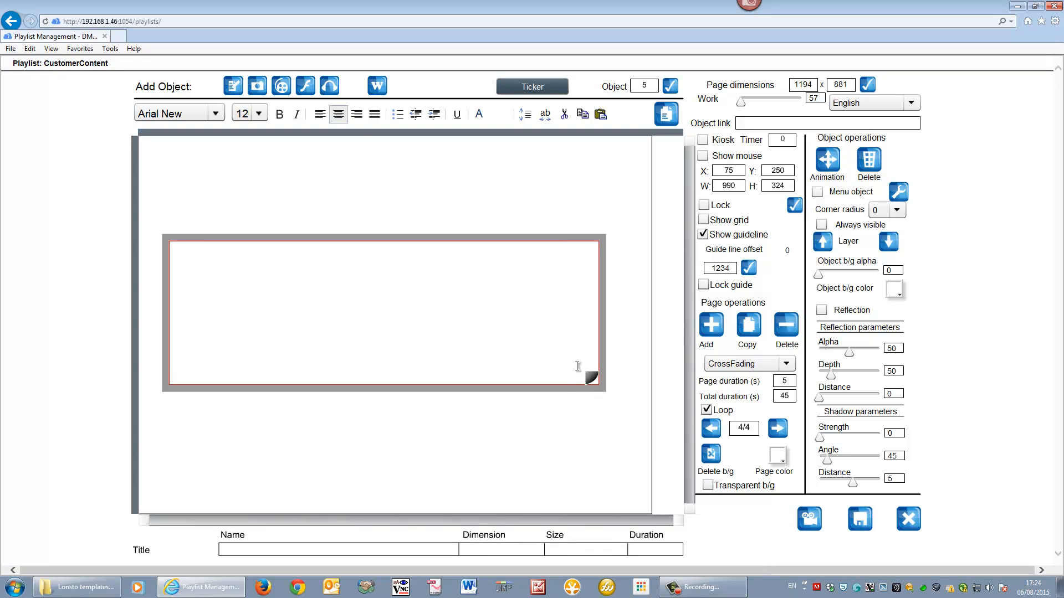
{"action": "left_click_drag", "start_coordinate": [577, 366], "coordinate": [258, 266]}
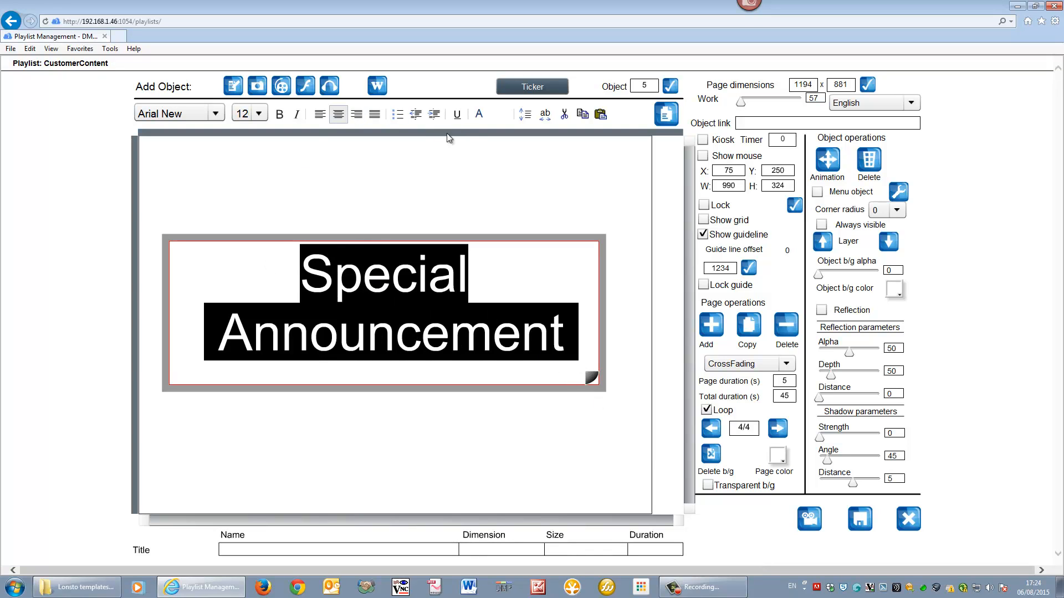
{"action": "left_click", "coordinate": [500, 116]}
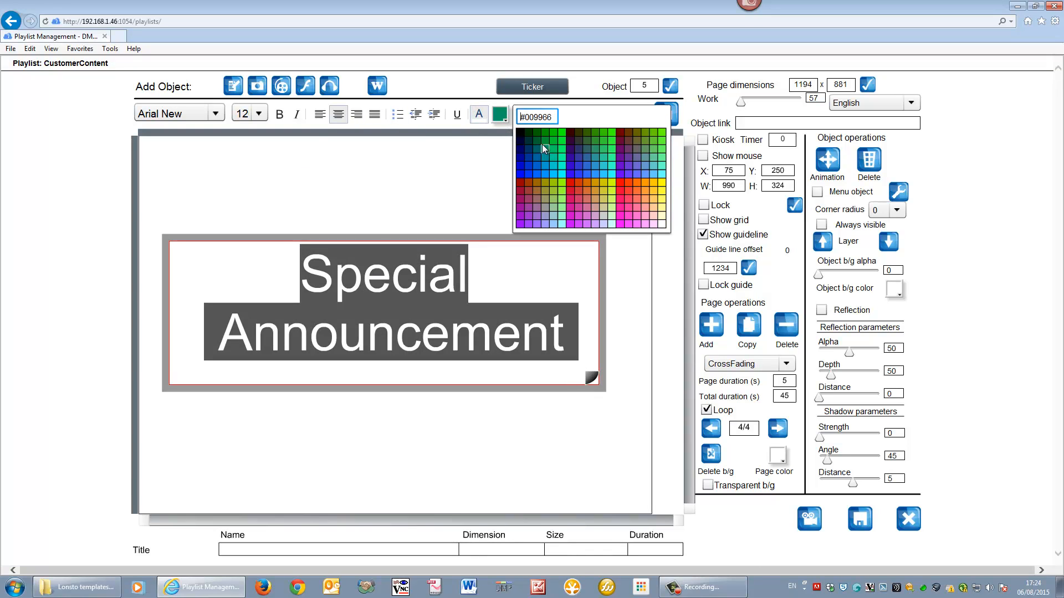
{"action": "left_click", "coordinate": [554, 133]}
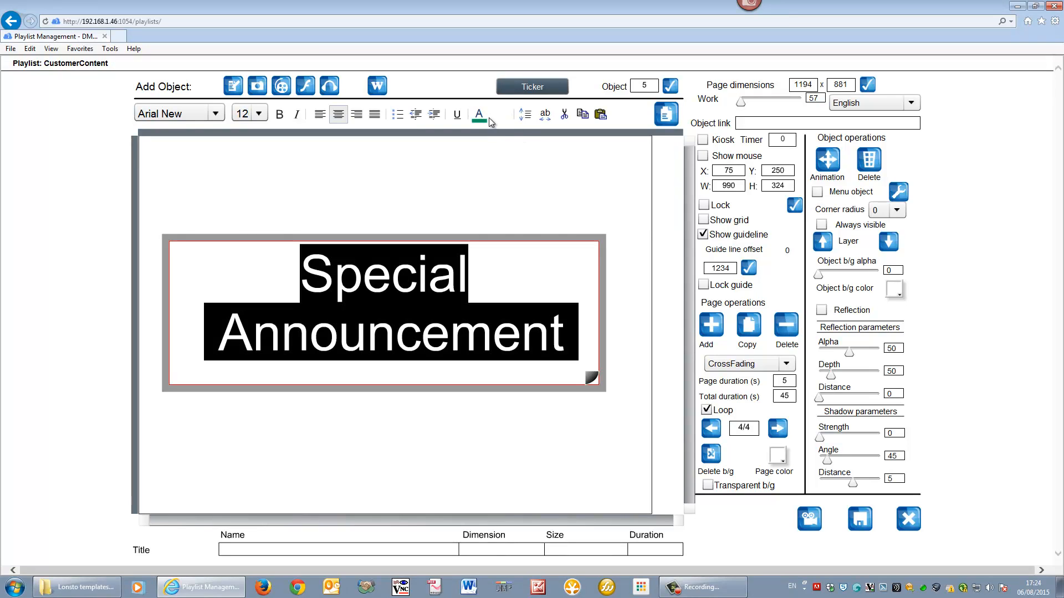
{"action": "left_click", "coordinate": [500, 117]}
{"action": "left_click", "coordinate": [547, 140]}
{"action": "left_click", "coordinate": [520, 244]}
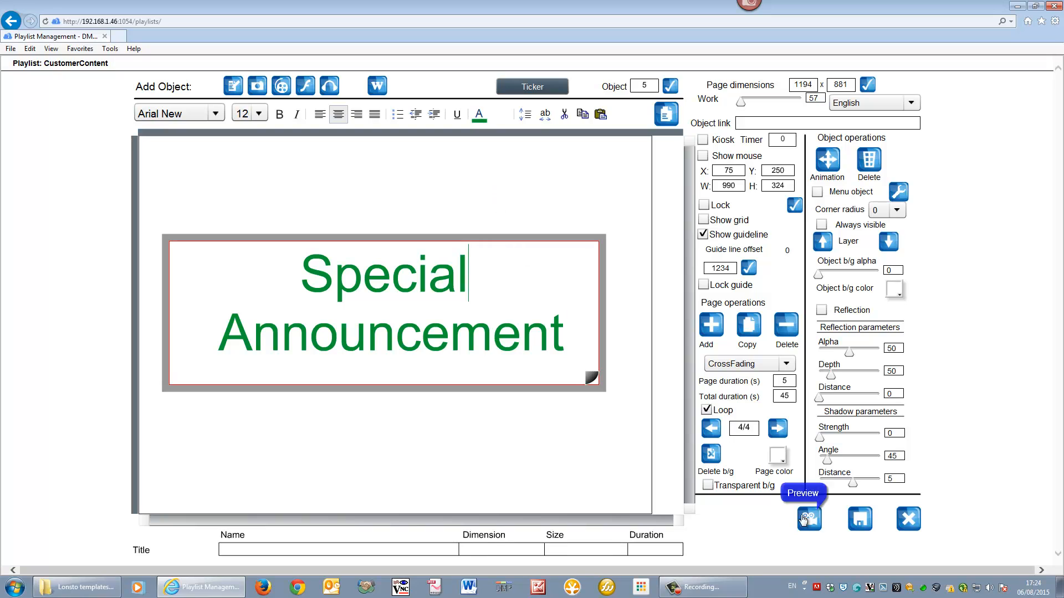
Return to the first page, preview the CustomerContent playlist through to the Special Announcement page, and close the preview.
{"action": "left_click", "coordinate": [709, 428]}
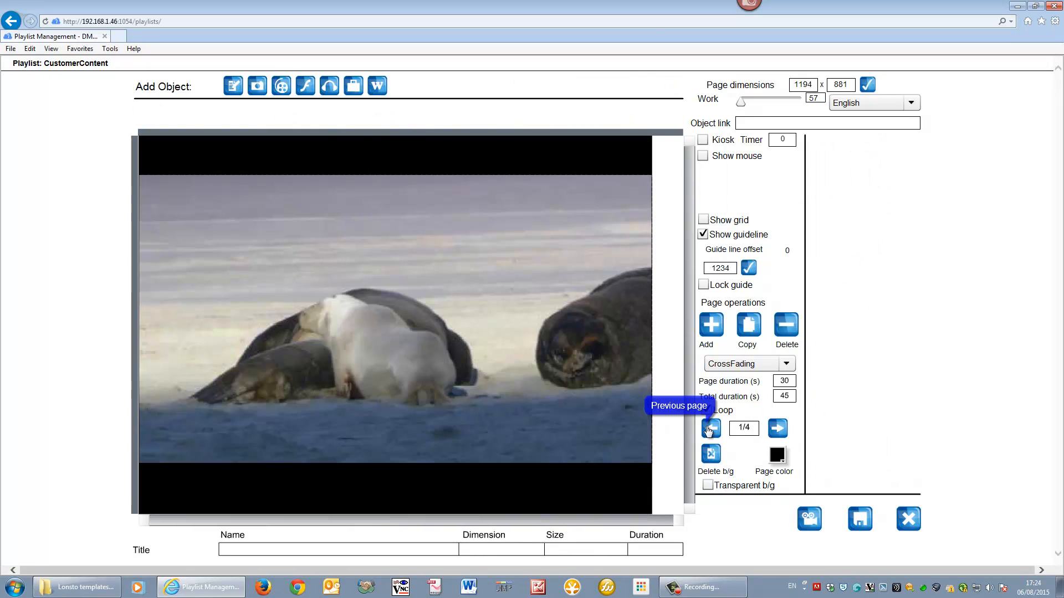
{"action": "left_click", "coordinate": [810, 521]}
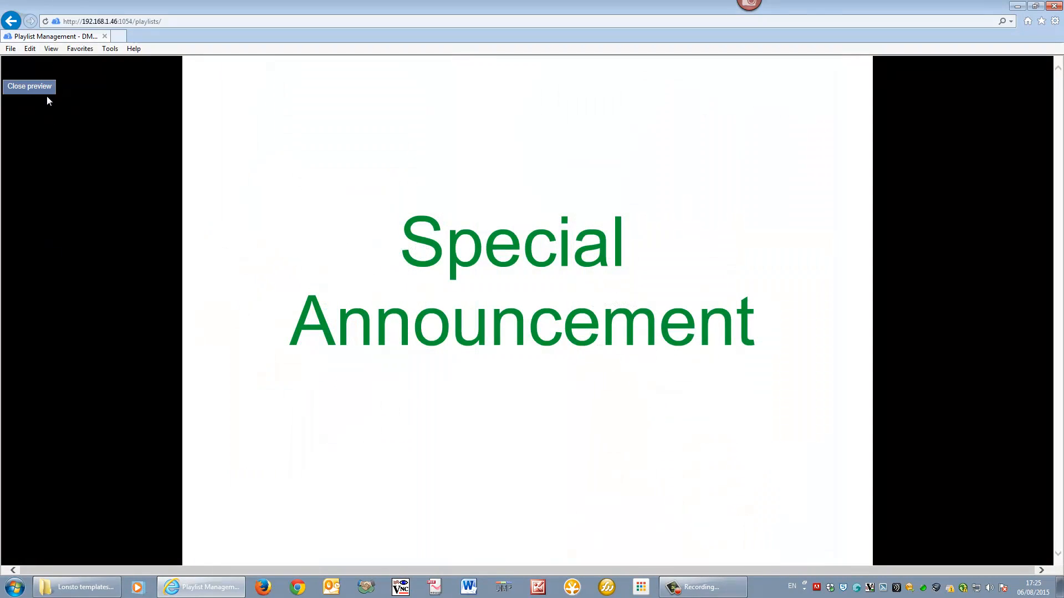
{"action": "left_click", "coordinate": [47, 91]}
Close the CustomerContent playlist editor and save the changes.
{"action": "left_click", "coordinate": [903, 519]}
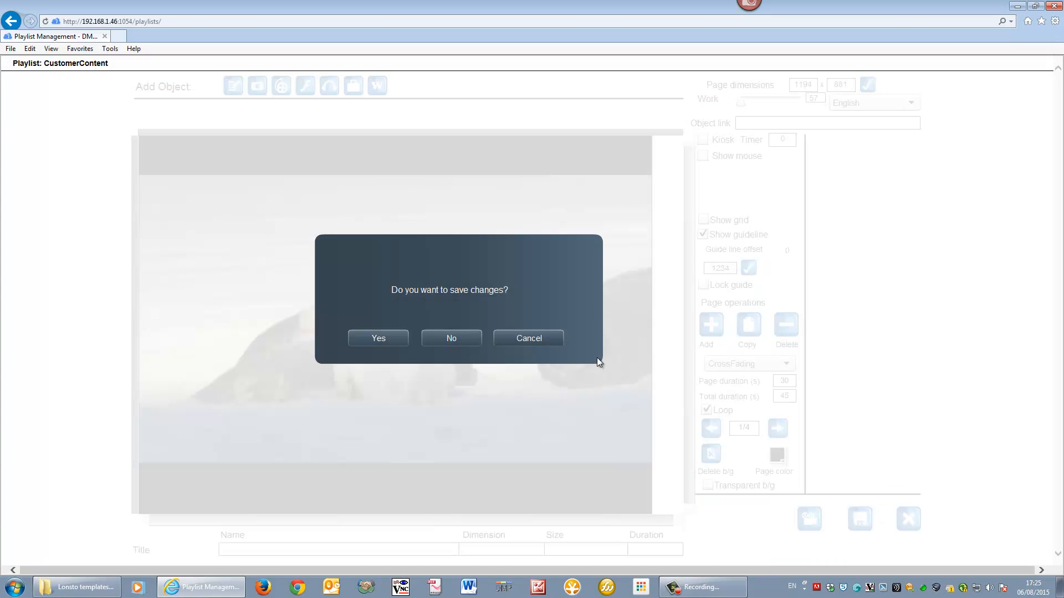
{"action": "left_click", "coordinate": [396, 339]}
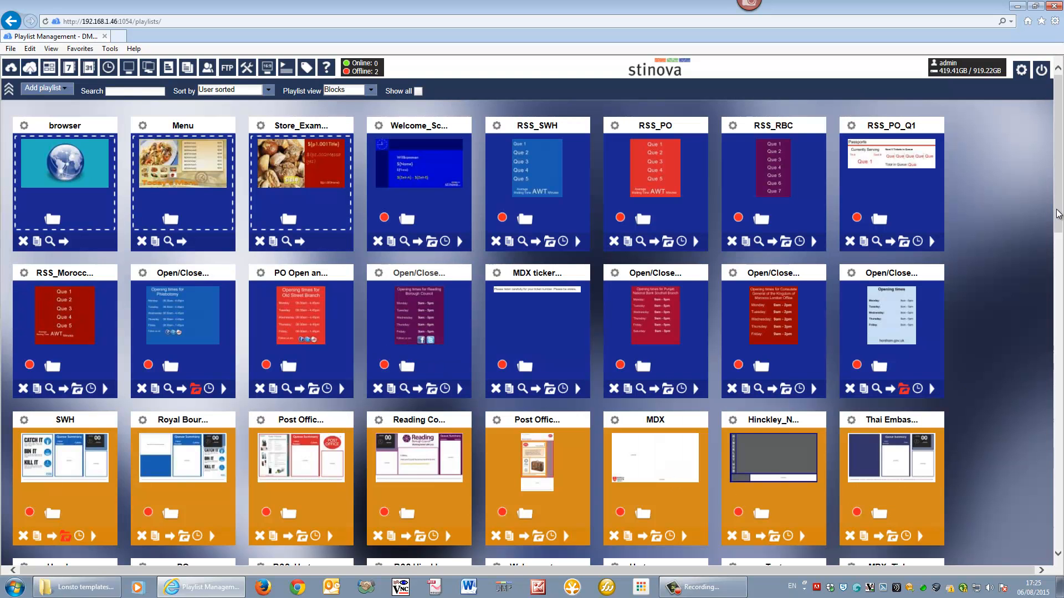
Open the Test Build of Mid_Sussex playlist and open the content list of its CustomerContent zone.
{"action": "scroll", "coordinate": [903, 497], "scroll_direction": "down", "scroll_amount": 10}
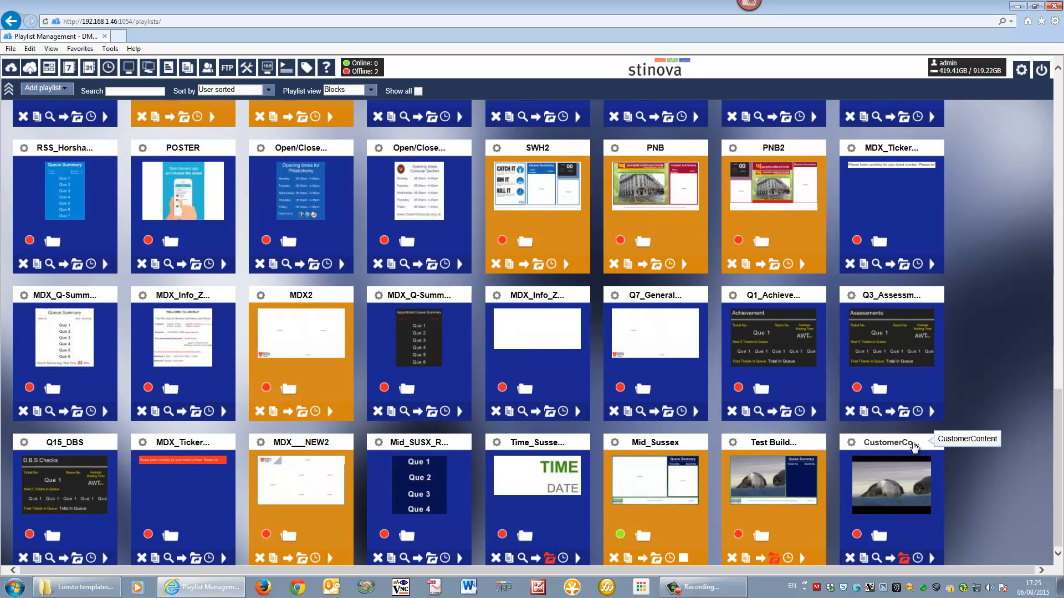
{"action": "double_click", "coordinate": [789, 460]}
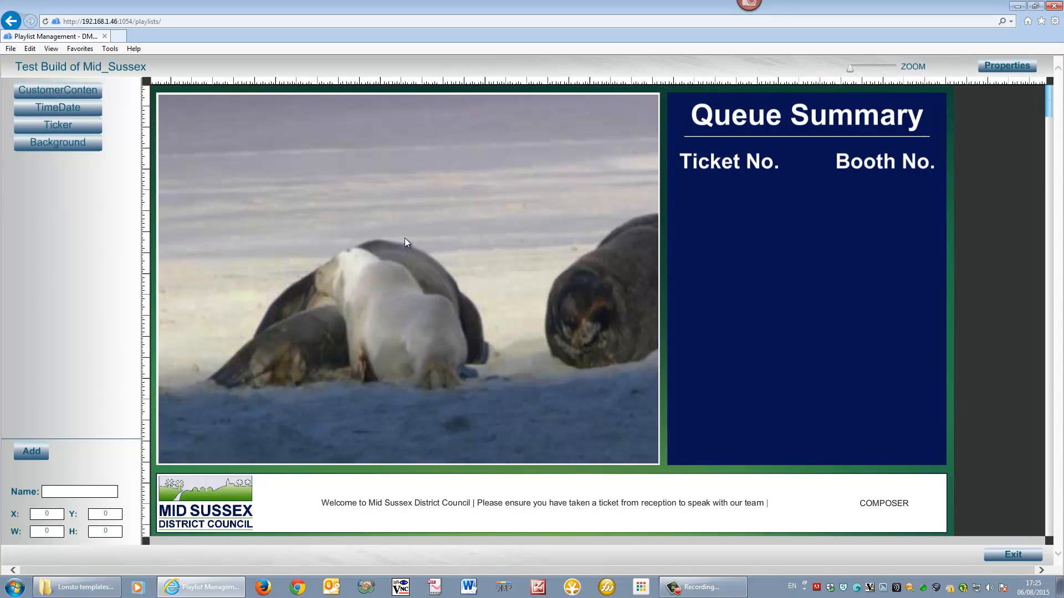
{"action": "double_click", "coordinate": [405, 237]}
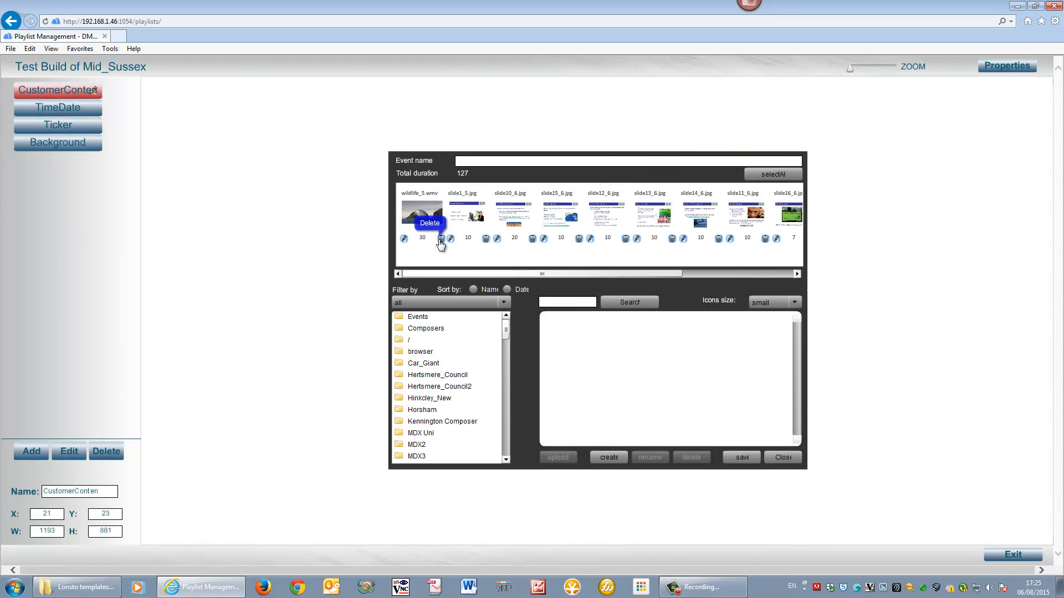
Delete all existing media items from the CustomerContent zone's content list.
{"action": "left_click", "coordinate": [439, 238]}
{"action": "left_click", "coordinate": [440, 239]}
{"action": "left_click", "coordinate": [439, 238]}
{"action": "left_click", "coordinate": [439, 239]}
{"action": "left_click", "coordinate": [439, 239]}
{"action": "left_click", "coordinate": [440, 238]}
{"action": "left_click", "coordinate": [440, 238]}
{"action": "left_click", "coordinate": [439, 239]}
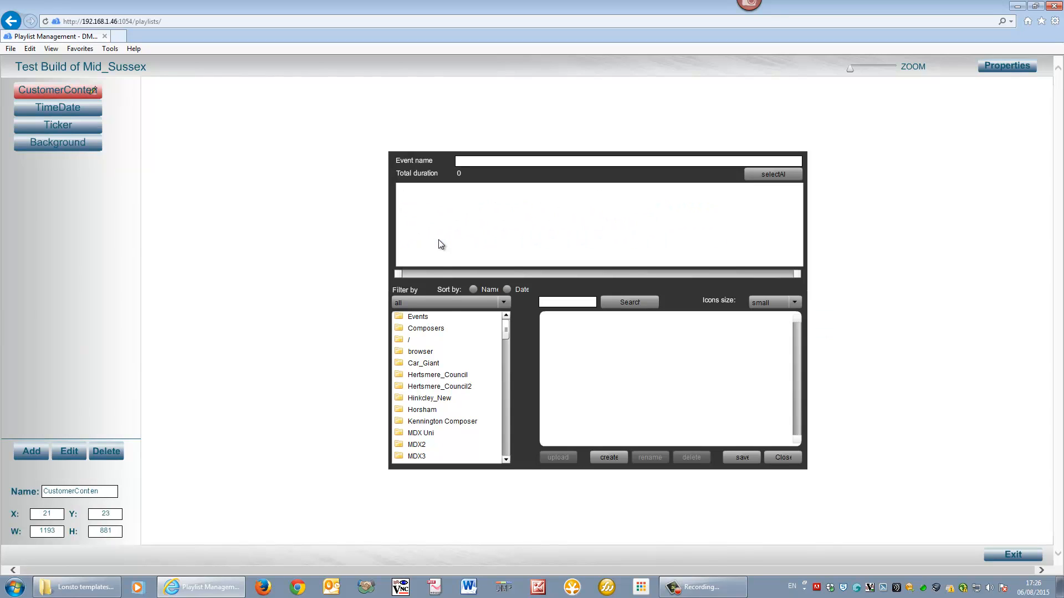
Add the CustomerContent composer from the Composers folder to the zone's content list.
{"action": "left_click", "coordinate": [458, 328]}
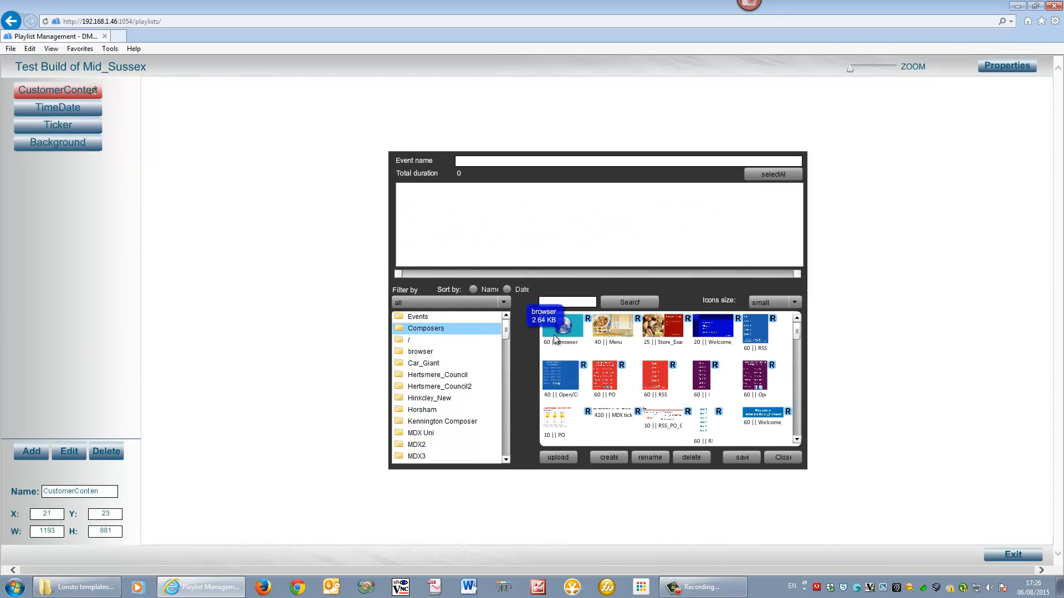
{"action": "scroll", "coordinate": [800, 349], "scroll_direction": "down", "scroll_amount": 5}
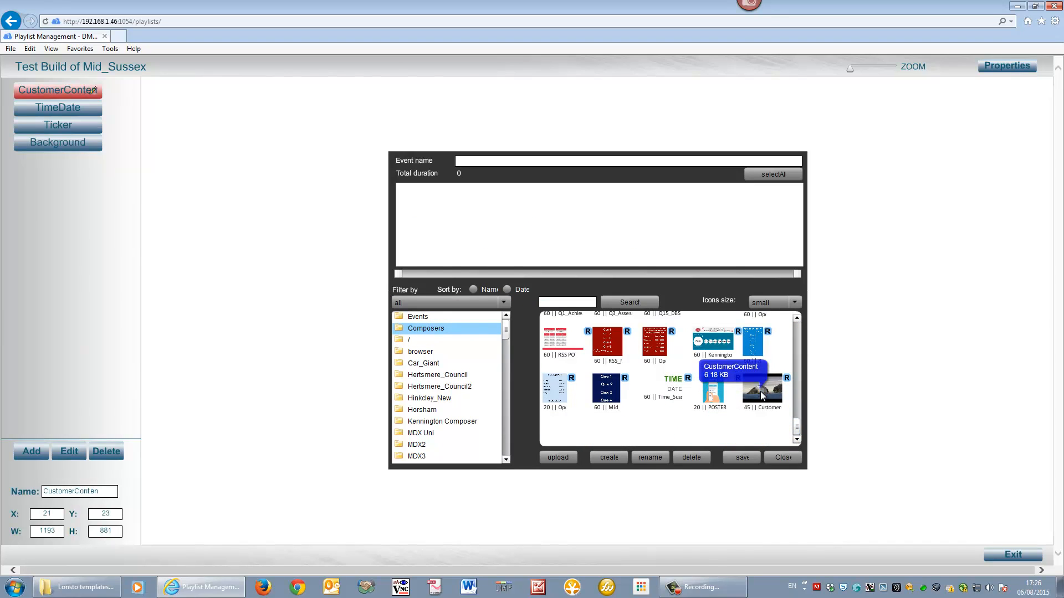
{"action": "left_click_drag", "start_coordinate": [619, 303], "coordinate": [499, 237]}
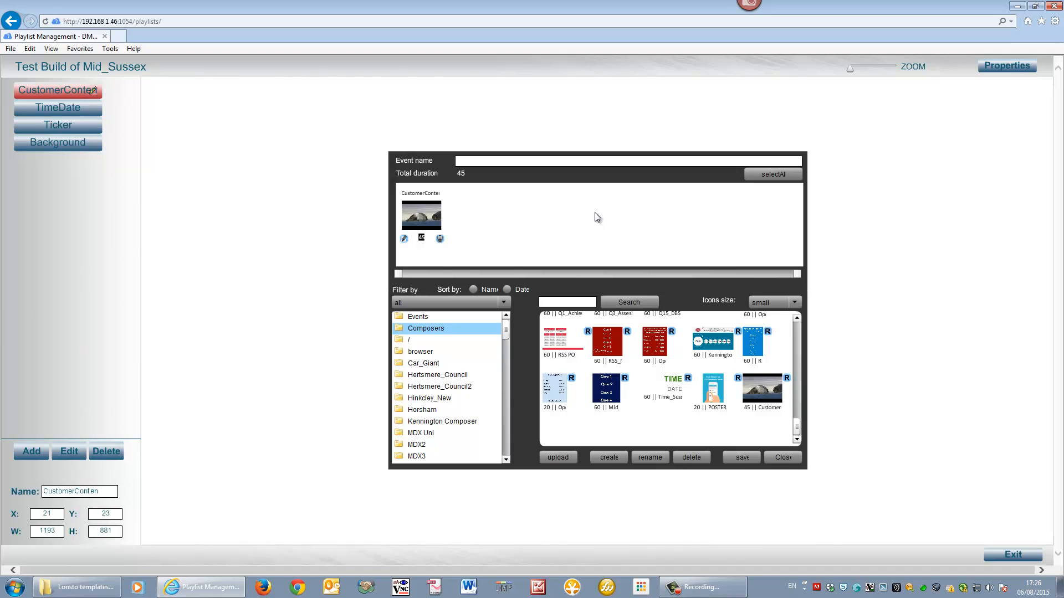
Add slide6_5.jpg and slide9_5.jpg from the Test Mid Sussex folder after the CustomerContent item.
{"action": "left_click_drag", "start_coordinate": [507, 334], "coordinate": [498, 441]}
{"action": "scroll", "coordinate": [498, 440], "scroll_direction": "down", "scroll_amount": 3}
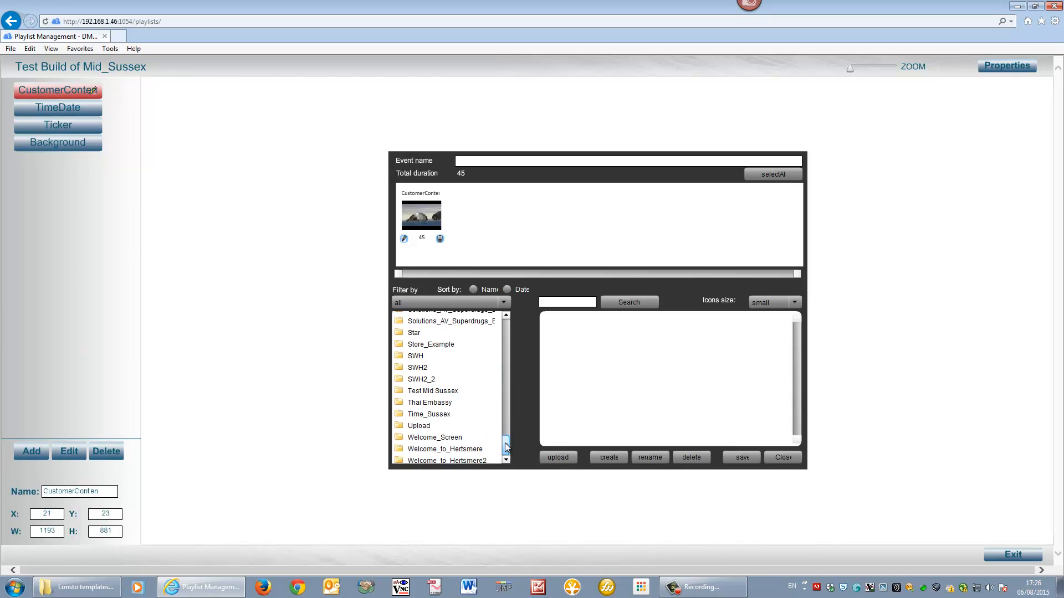
{"action": "left_click", "coordinate": [437, 391]}
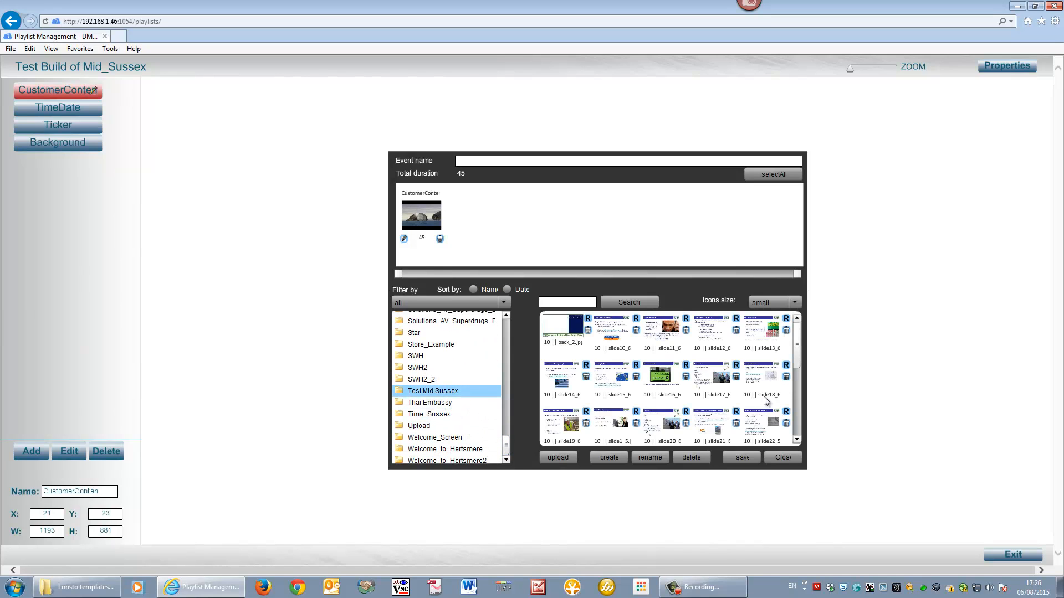
{"action": "scroll", "coordinate": [796, 385], "scroll_direction": "down", "scroll_amount": 1}
{"action": "left_click_drag", "start_coordinate": [767, 397], "coordinate": [579, 235]}
{"action": "left_click_drag", "start_coordinate": [665, 438], "coordinate": [598, 236]}
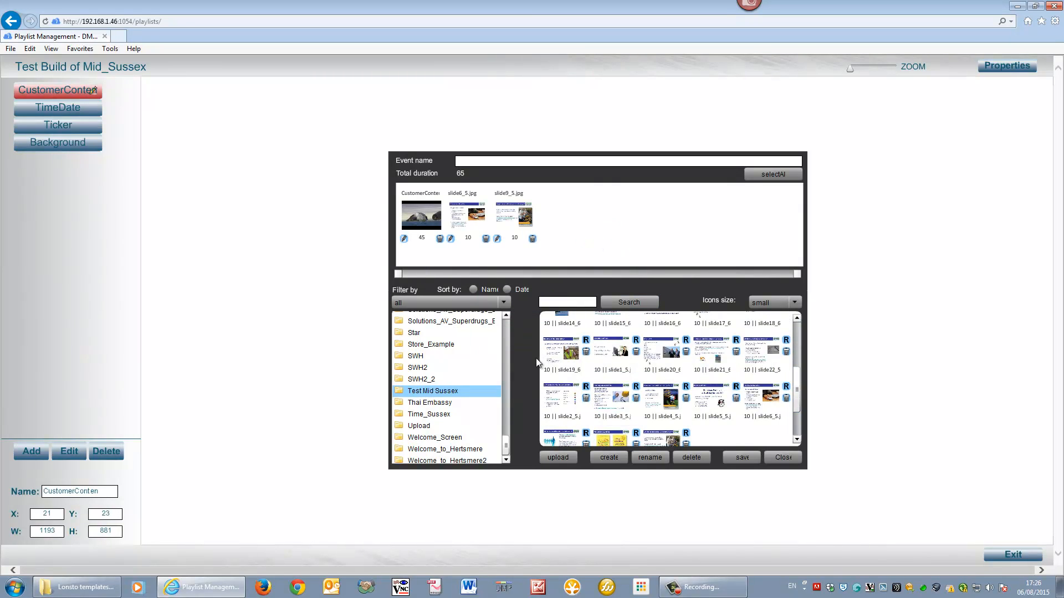
Add the wildlife_3.wmv video from the Upload folder to the end of the zone's content list.
{"action": "left_click_drag", "start_coordinate": [507, 445], "coordinate": [478, 452]}
{"action": "left_click", "coordinate": [476, 423]}
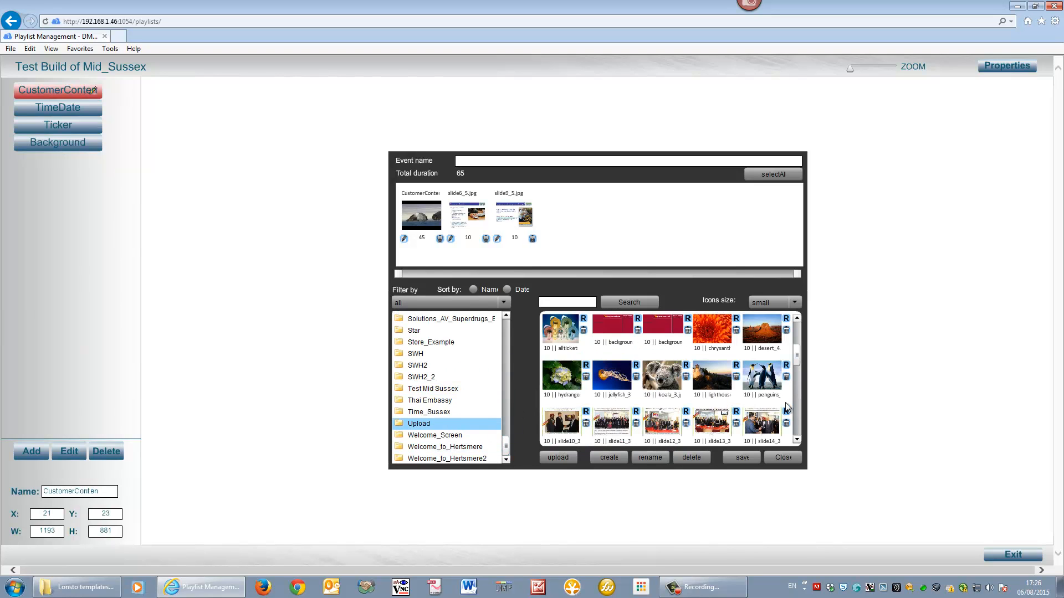
{"action": "left_click_drag", "start_coordinate": [798, 354], "coordinate": [802, 435]}
{"action": "left_click_drag", "start_coordinate": [663, 396], "coordinate": [637, 250]}
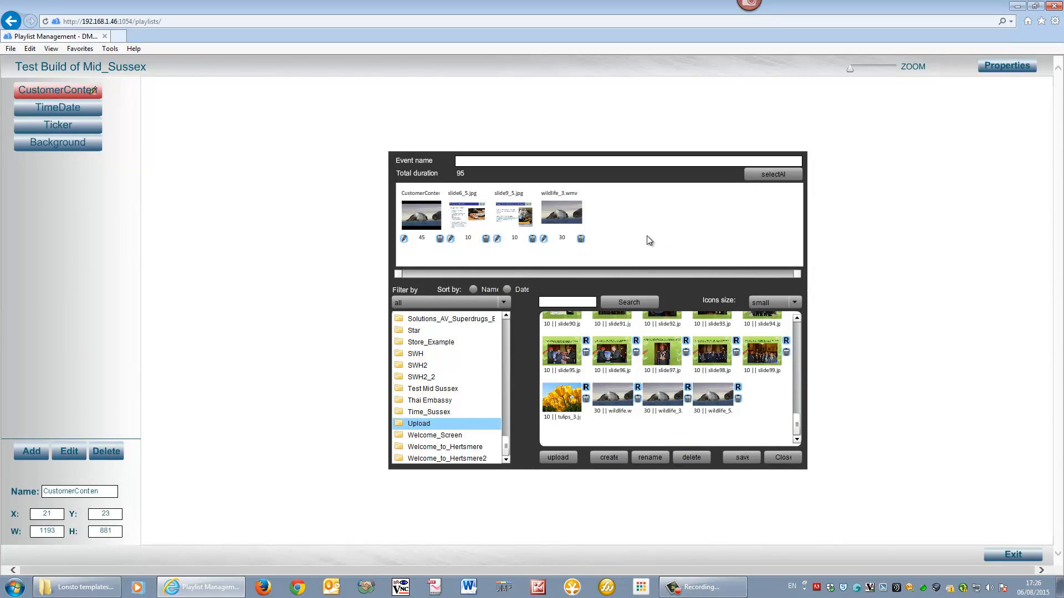
Save the zone's content list and exit the Test Build of Mid_Sussex playlist editor.
{"action": "left_click", "coordinate": [746, 459]}
{"action": "left_click", "coordinate": [1000, 553]}
{"action": "left_click", "coordinate": [469, 328]}
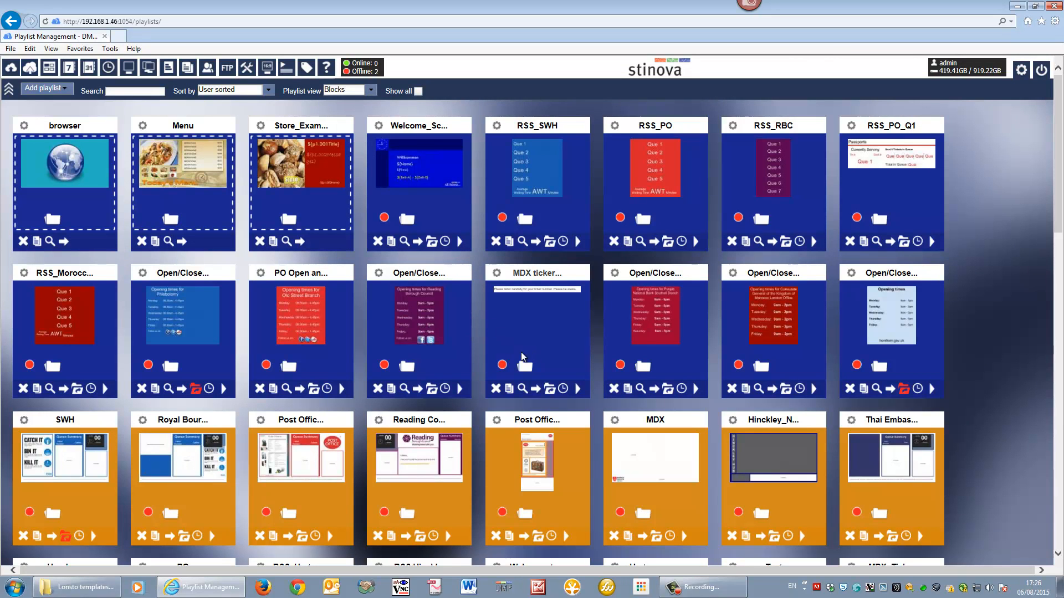
Open the Mid_SUSX_RSS playlist for editing and check its page dimensions.
{"action": "left_click_drag", "start_coordinate": [1061, 201], "coordinate": [1059, 535]}
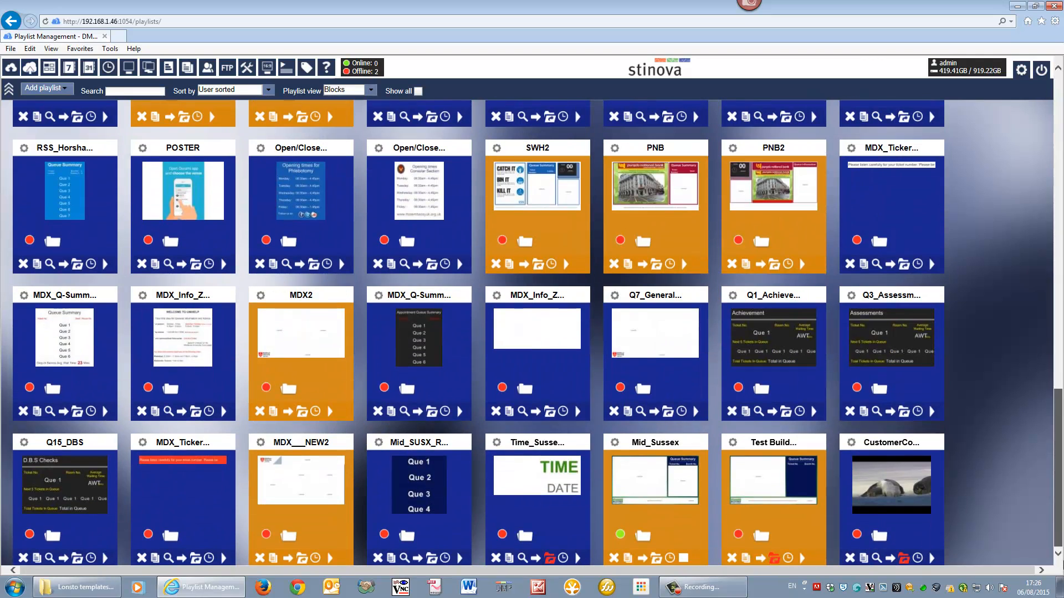
{"action": "double_click", "coordinate": [415, 464]}
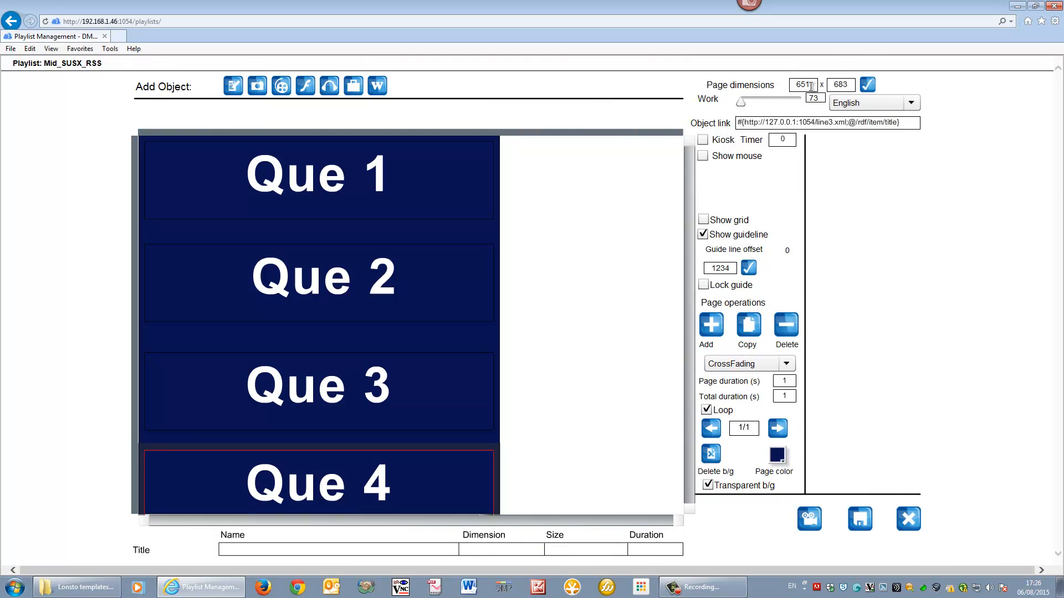
{"action": "left_click", "coordinate": [811, 86]}
Inspect the object links of the Que 1 to Que 4 tickers, highlighting the XML address of Que 1.
{"action": "left_click", "coordinate": [409, 183]}
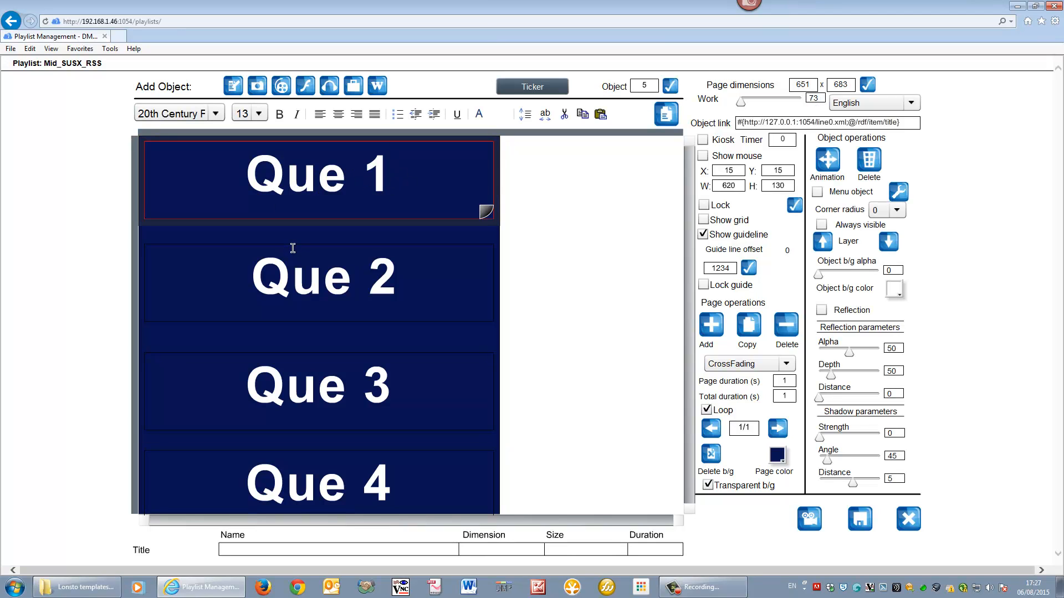
{"action": "left_click", "coordinate": [280, 289]}
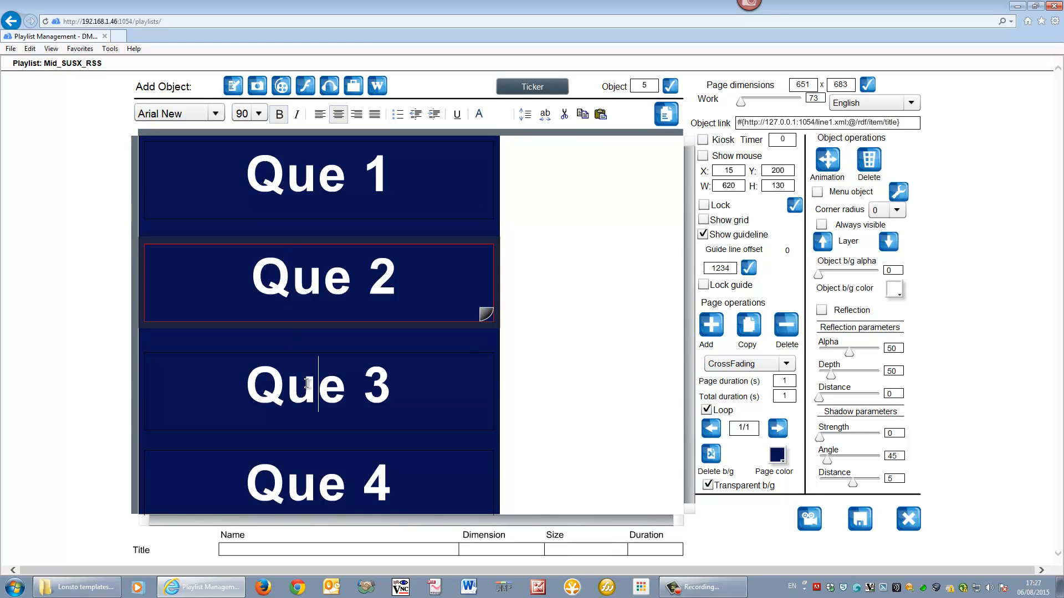
{"action": "left_click", "coordinate": [362, 482]}
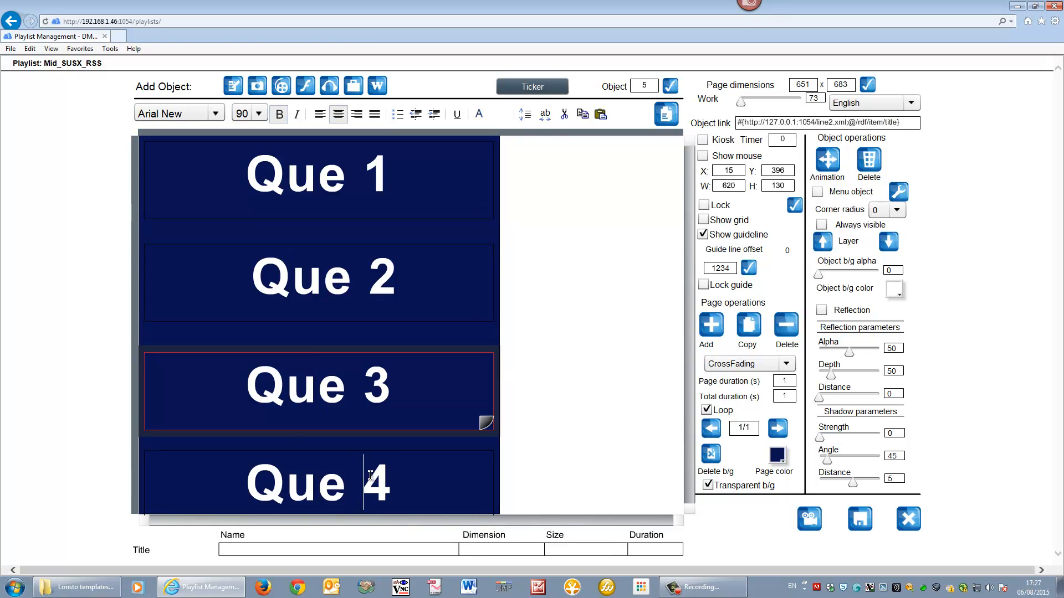
{"action": "left_click", "coordinate": [392, 181]}
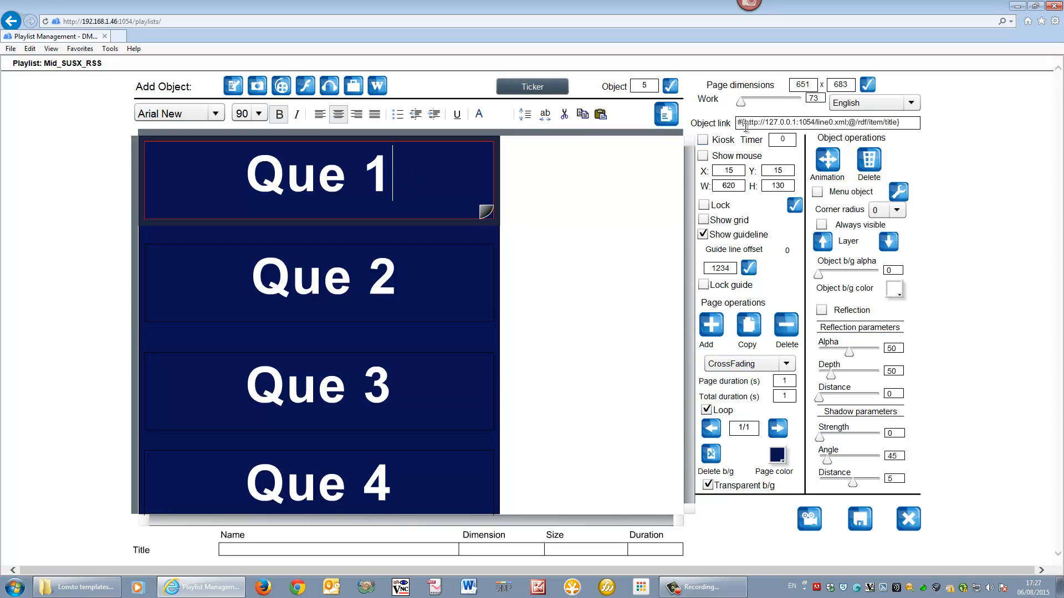
{"action": "left_click_drag", "start_coordinate": [741, 122], "coordinate": [906, 123]}
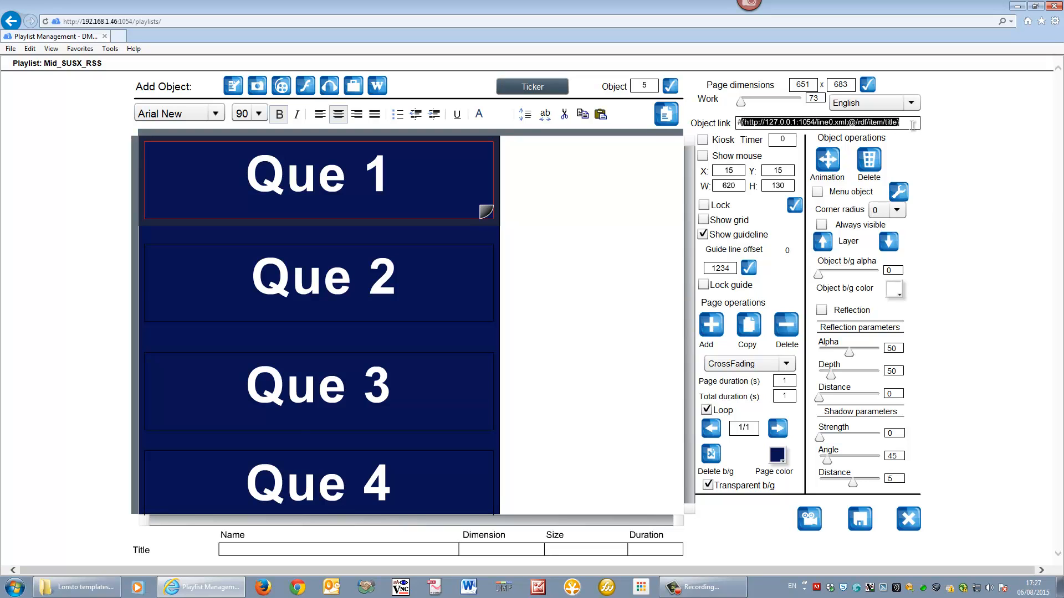
Switch to Windows Explorer and open the C:\DMS-W\dms4\public folder, widening the file list to show modification dates.
{"action": "left_click", "coordinate": [15, 586]}
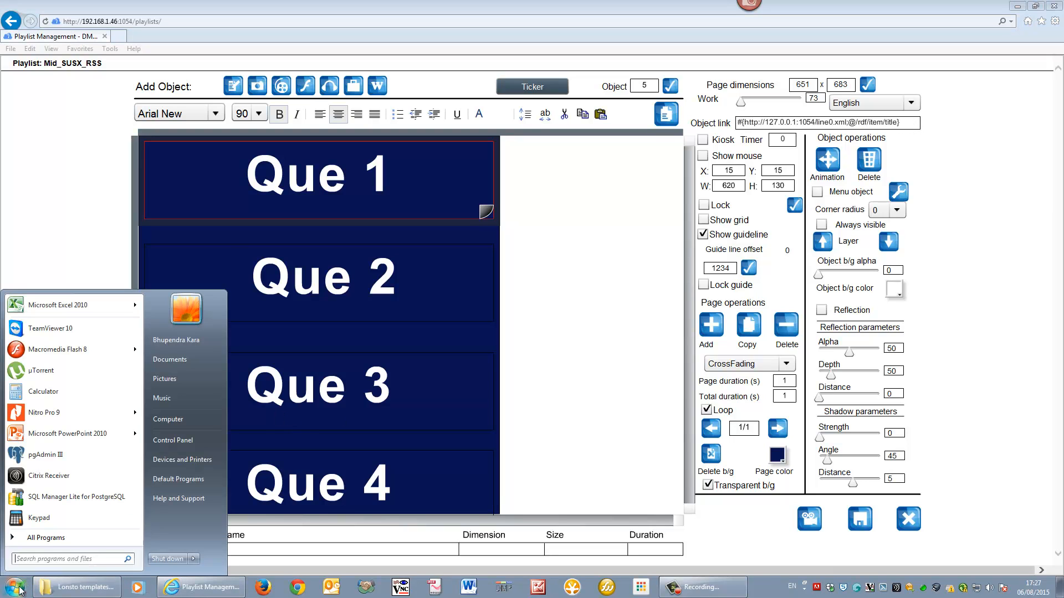
{"action": "left_click", "coordinate": [177, 422]}
{"action": "left_click", "coordinate": [265, 87]}
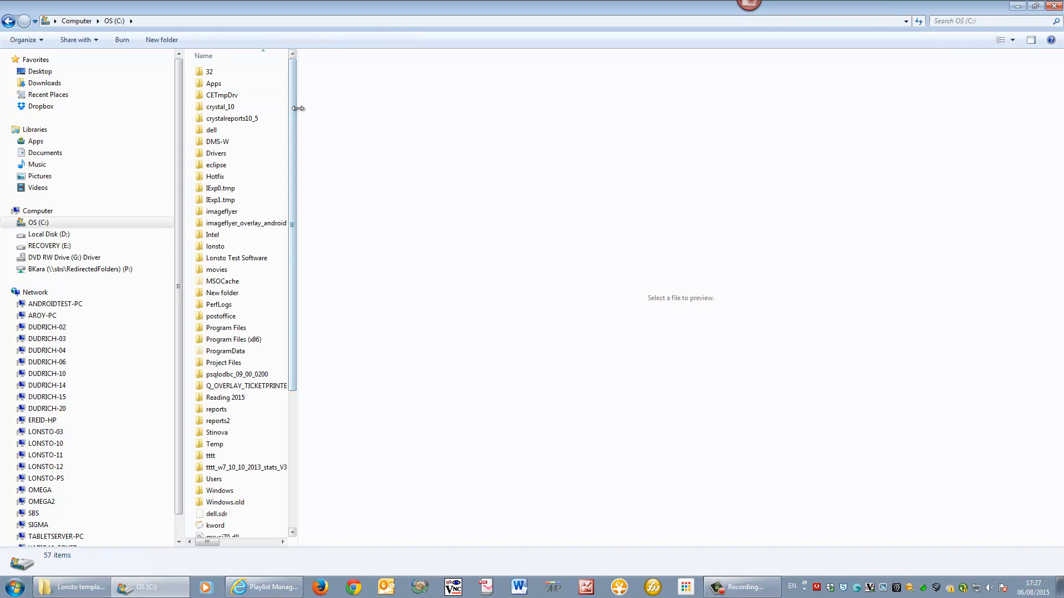
{"action": "left_click_drag", "start_coordinate": [297, 108], "coordinate": [404, 115]}
{"action": "scroll", "coordinate": [323, 260], "scroll_direction": "down", "scroll_amount": 2}
{"action": "scroll", "coordinate": [323, 260], "scroll_direction": "up", "scroll_amount": 1}
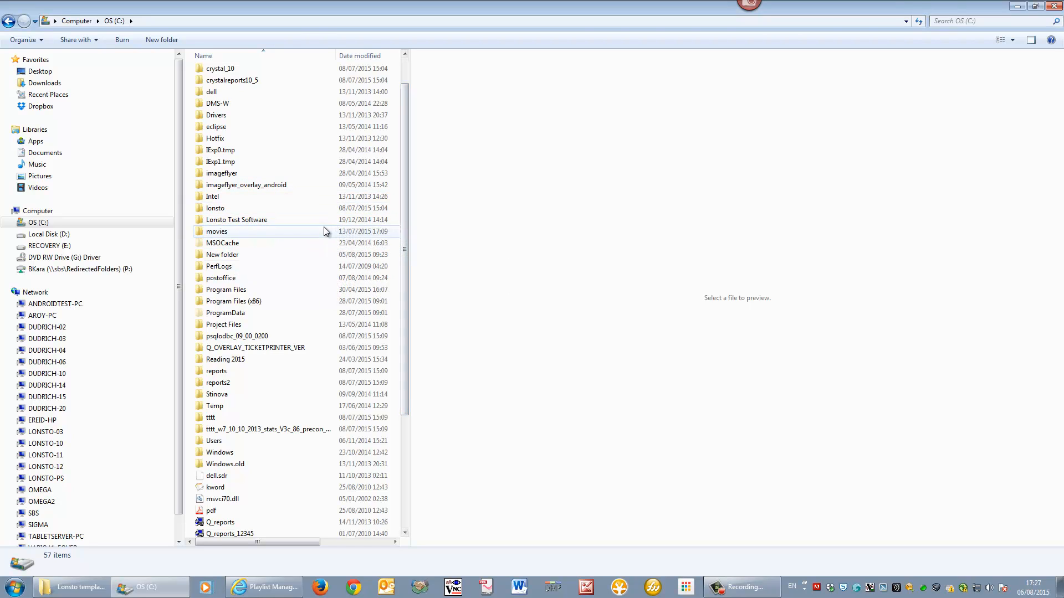
{"action": "double_click", "coordinate": [279, 102]}
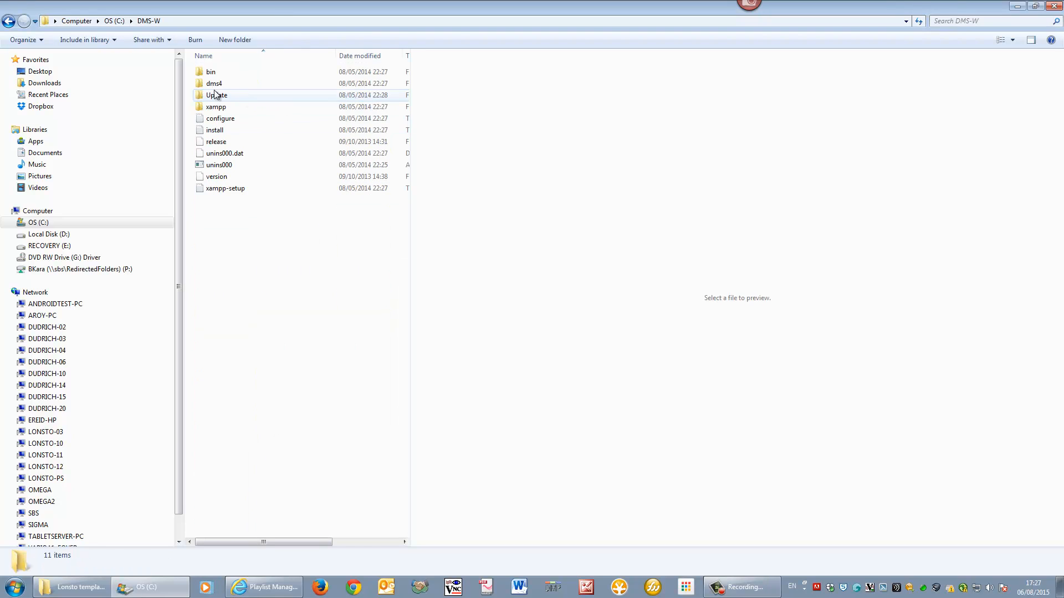
{"action": "double_click", "coordinate": [214, 83]}
{"action": "double_click", "coordinate": [220, 164]}
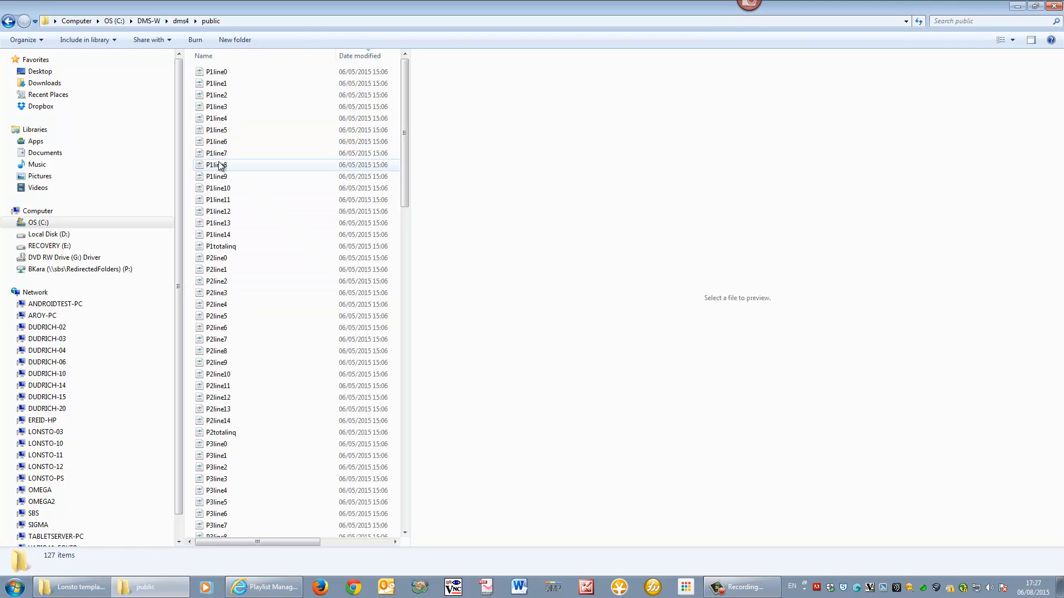
Preview the P1line0 XML file and look through the P and Q series line files in the public folder.
{"action": "left_click", "coordinate": [397, 175]}
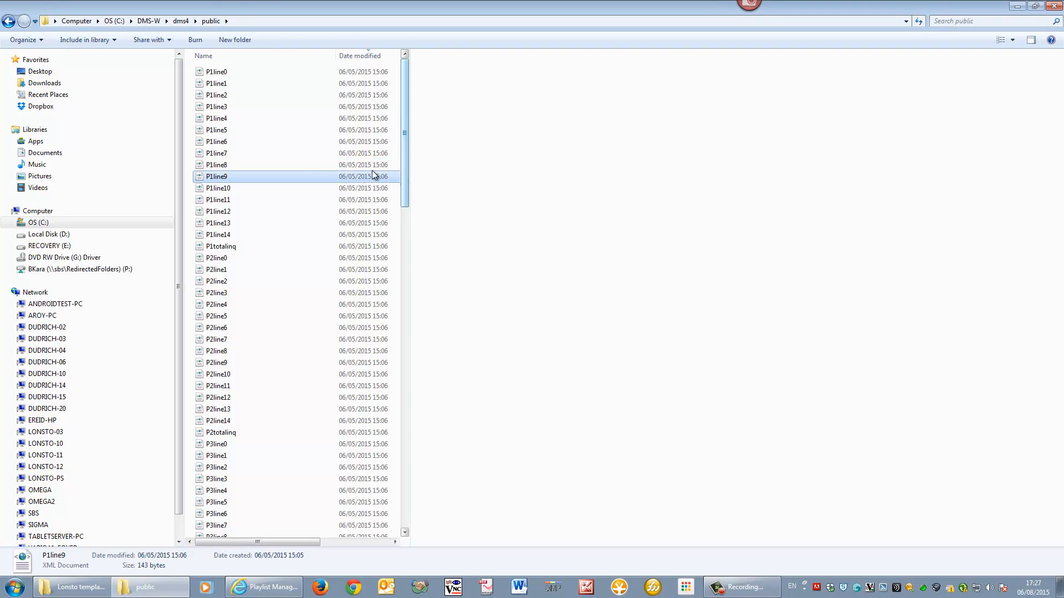
{"action": "left_click", "coordinate": [220, 73]}
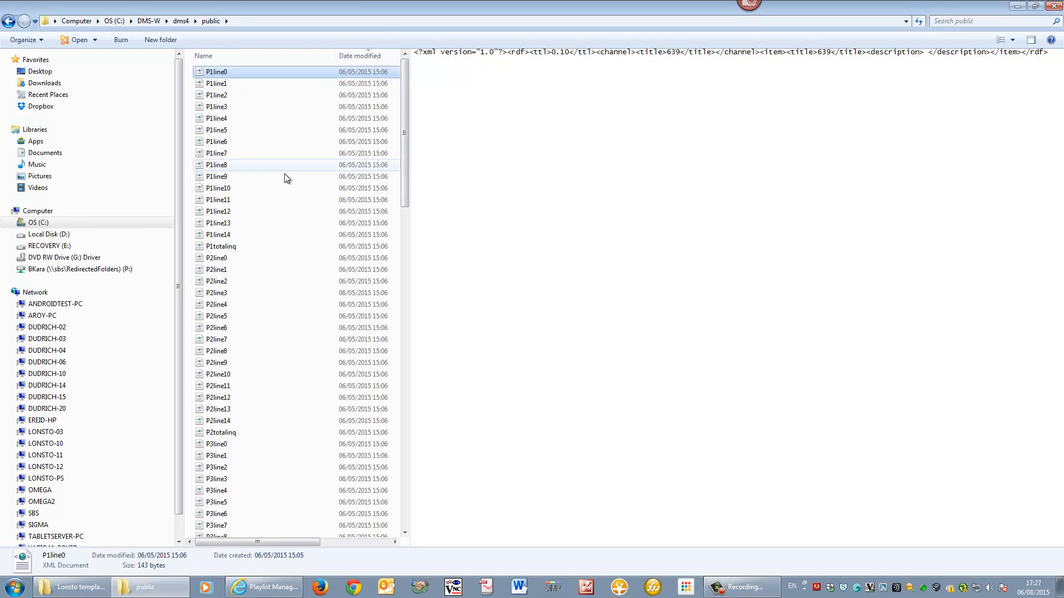
{"action": "left_click_drag", "start_coordinate": [404, 146], "coordinate": [407, 305]}
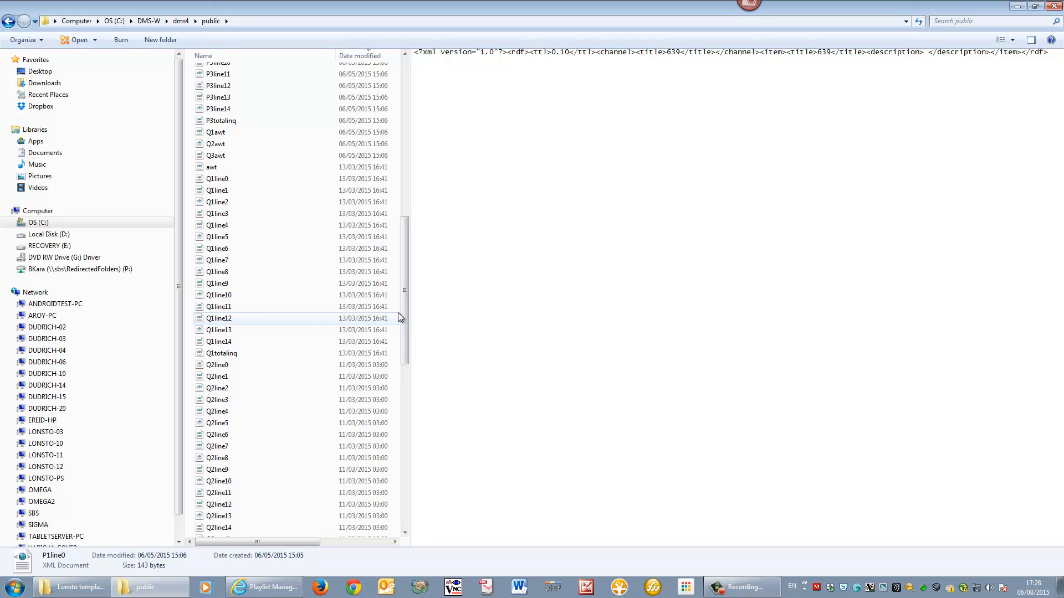
{"action": "left_click_drag", "start_coordinate": [404, 301], "coordinate": [359, 114]}
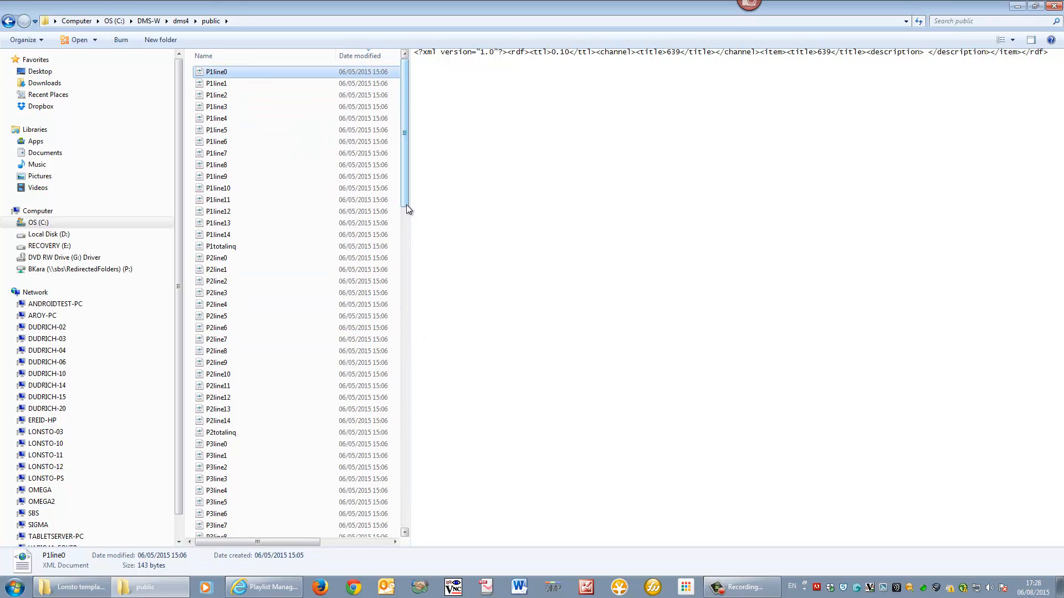
Preview the line0 and line7 XML files, then close the folder window to return to the playlist editor.
{"action": "left_click_drag", "start_coordinate": [405, 188], "coordinate": [421, 455]}
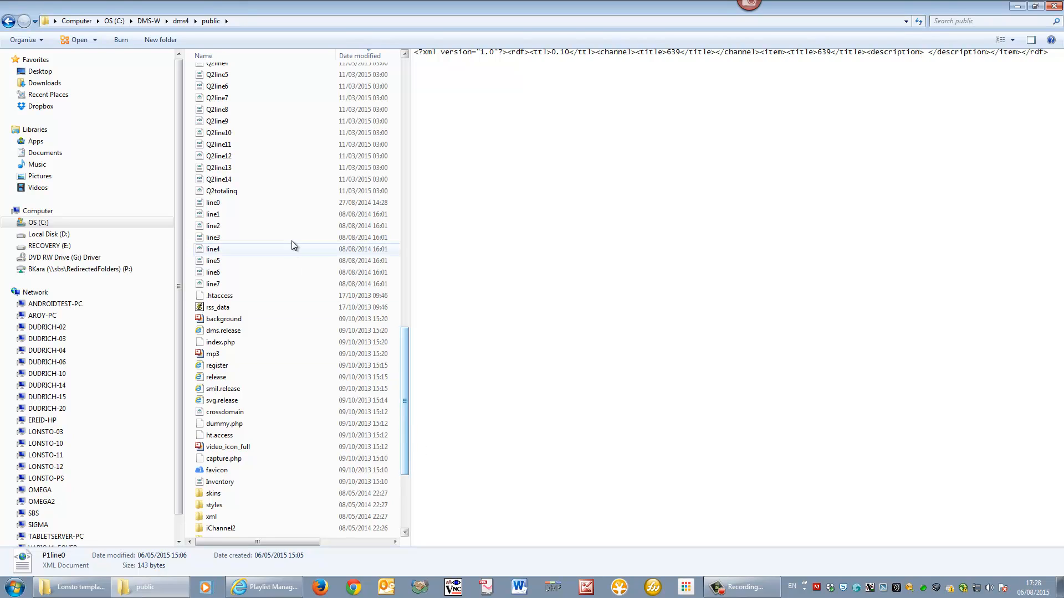
{"action": "left_click", "coordinate": [234, 205]}
{"action": "left_click", "coordinate": [230, 283]}
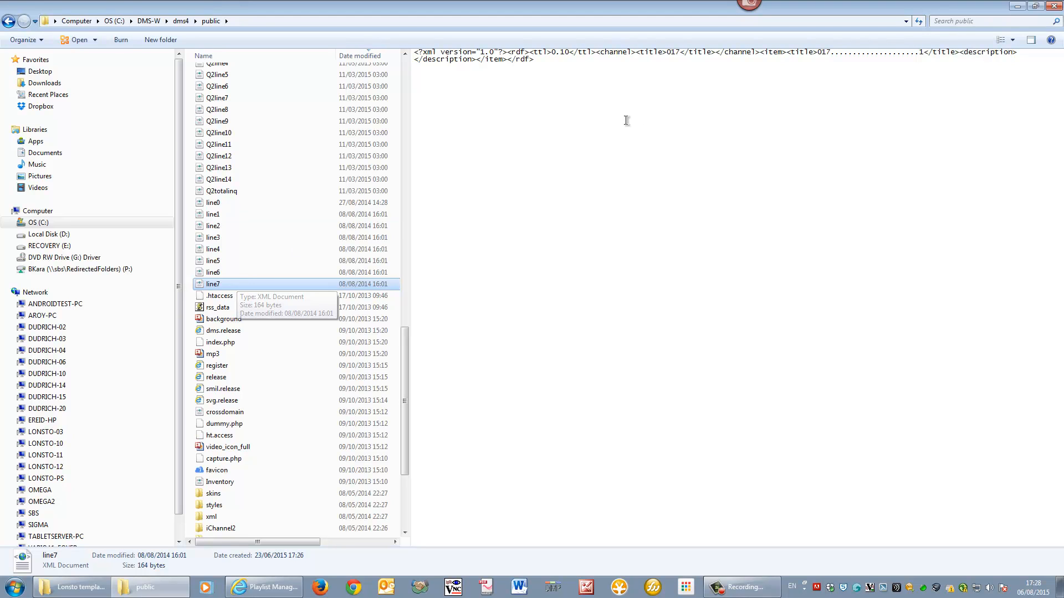
{"action": "left_click", "coordinate": [1053, 5]}
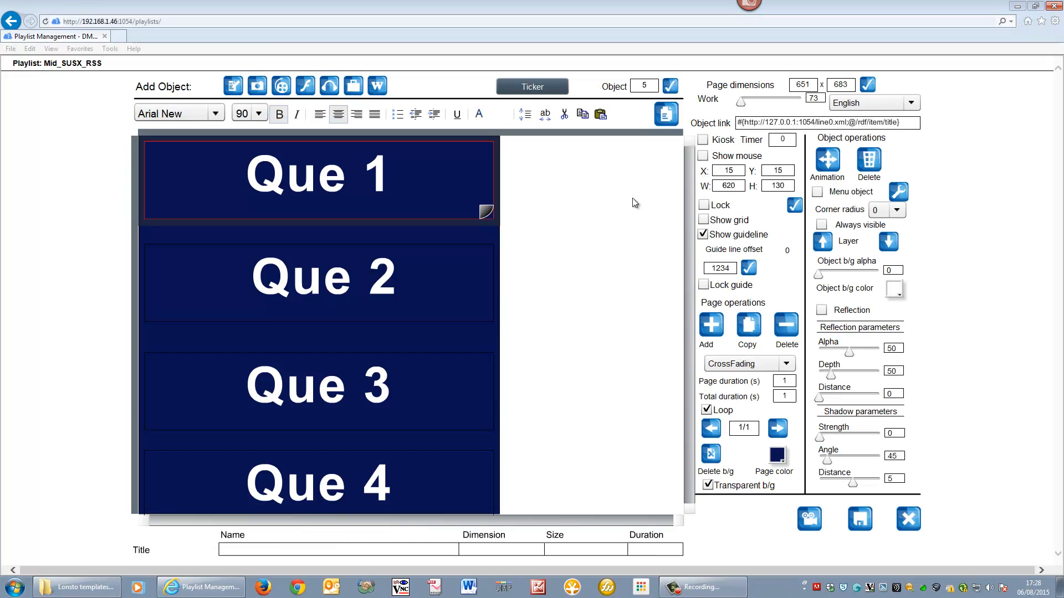
Compare the XML file name in each object link from Que 1 through Que 4.
{"action": "left_click", "coordinate": [358, 185]}
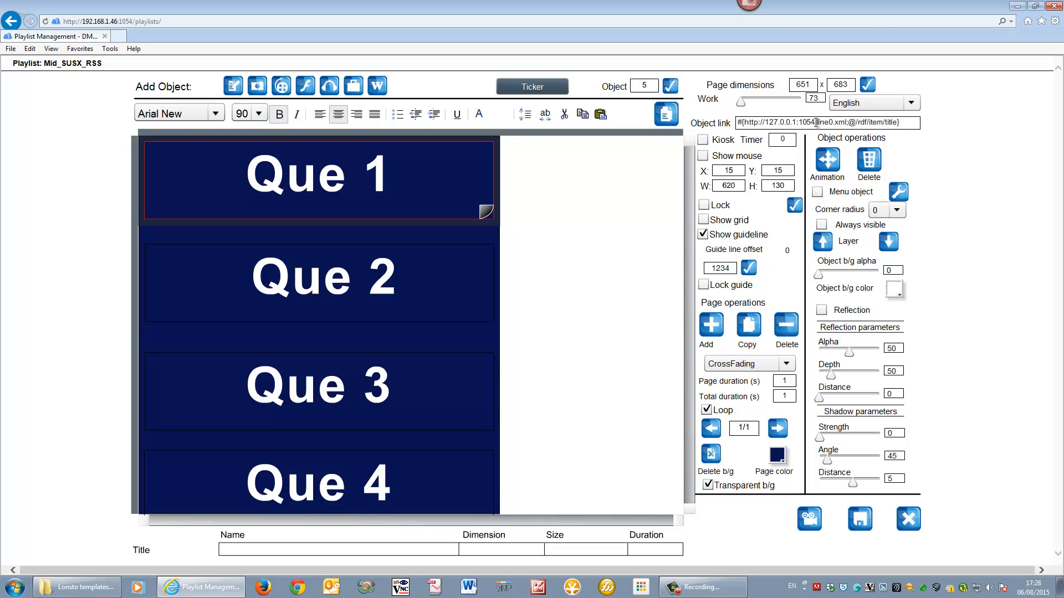
{"action": "left_click_drag", "start_coordinate": [816, 123], "coordinate": [847, 123]}
{"action": "left_click", "coordinate": [349, 272]}
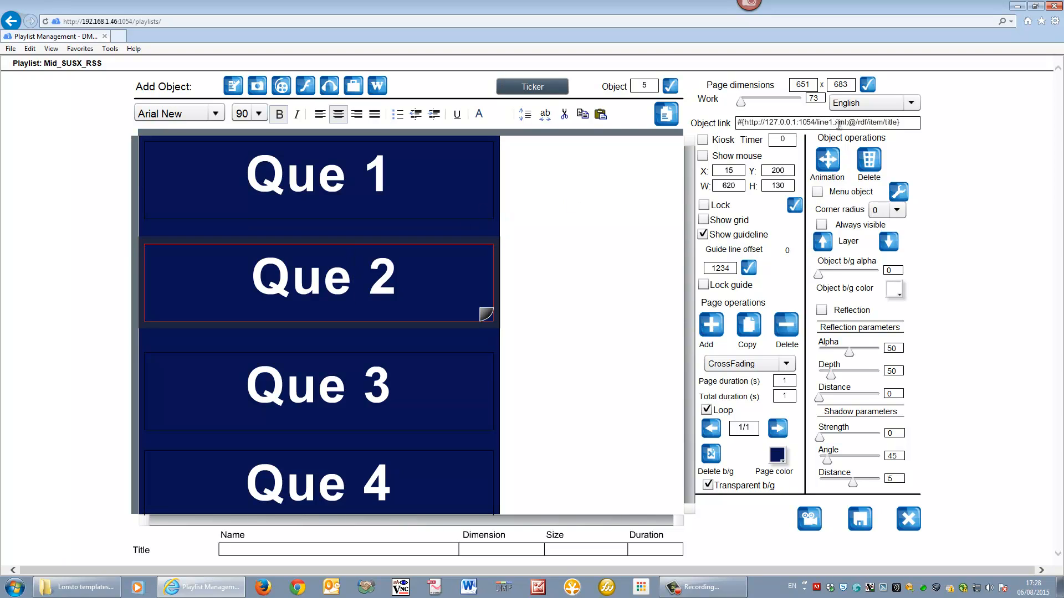
{"action": "left_click", "coordinate": [432, 365]}
{"action": "left_click", "coordinate": [435, 491]}
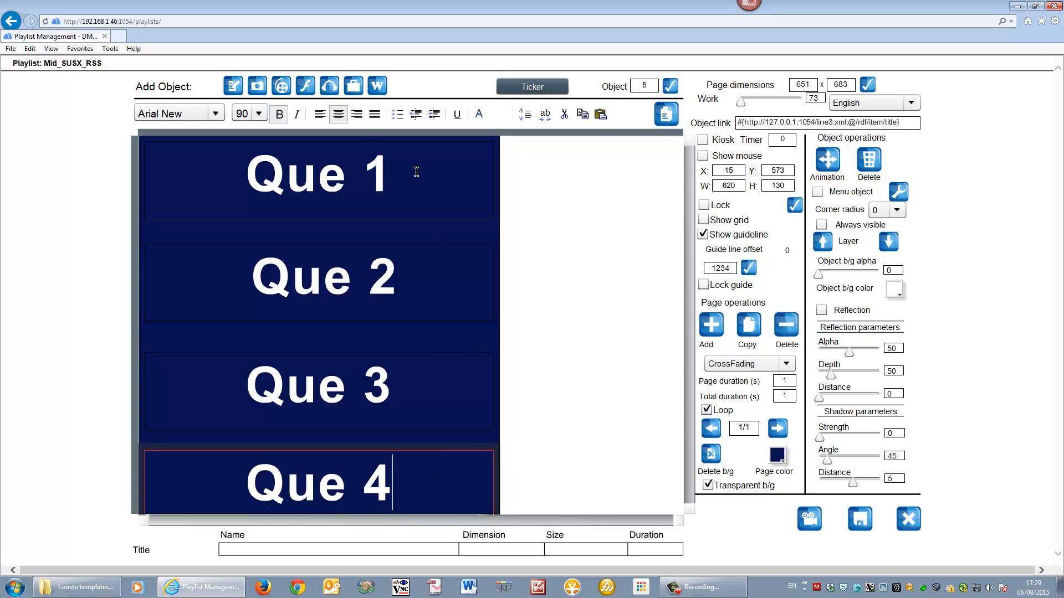
Set the Que 1 text size to 70 and reduce the height of its box to fit.
{"action": "left_click_drag", "start_coordinate": [416, 171], "coordinate": [261, 160]}
{"action": "left_click", "coordinate": [258, 114]}
{"action": "left_click", "coordinate": [248, 142]}
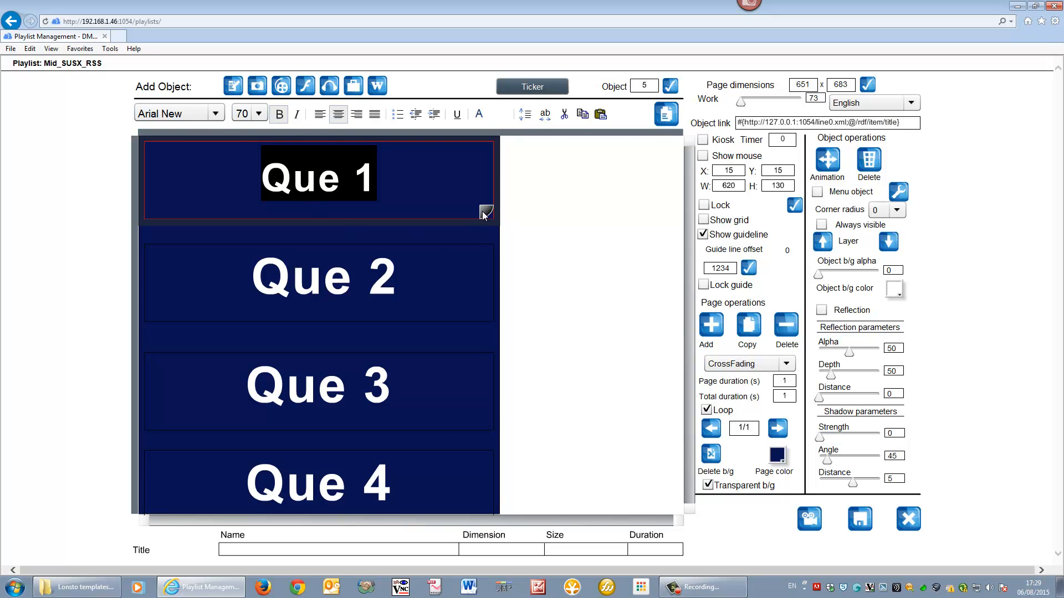
{"action": "left_click_drag", "start_coordinate": [483, 215], "coordinate": [483, 199]}
Move the Que 2 box up beneath Que 1 to about Y 138 and set its text size to 70.
{"action": "left_click", "coordinate": [448, 251]}
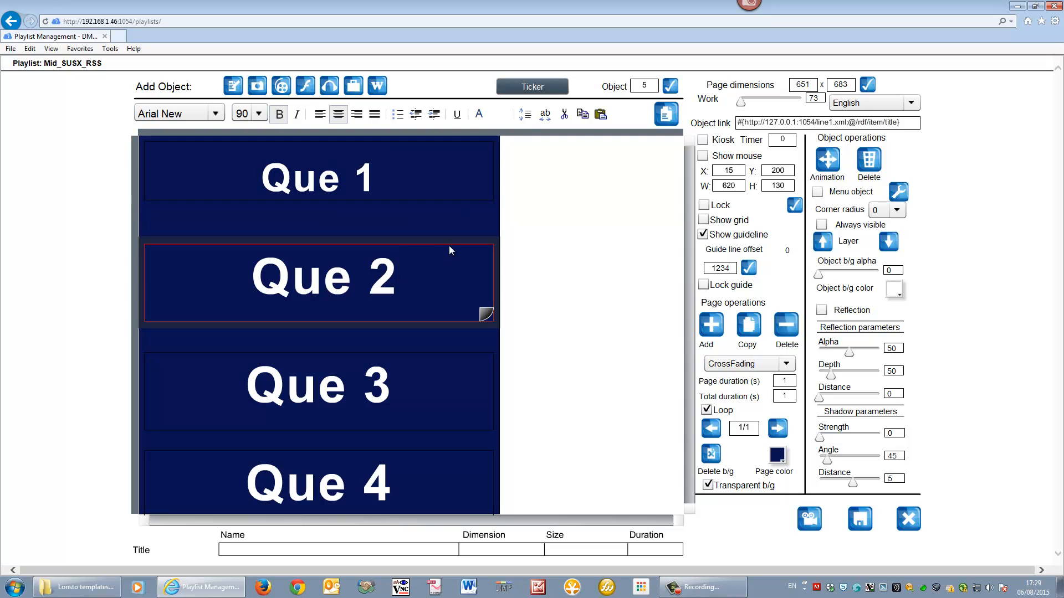
{"action": "left_click_drag", "start_coordinate": [449, 242], "coordinate": [449, 211]}
{"action": "left_click", "coordinate": [400, 244]}
{"action": "left_click_drag", "start_coordinate": [400, 244], "coordinate": [241, 239]}
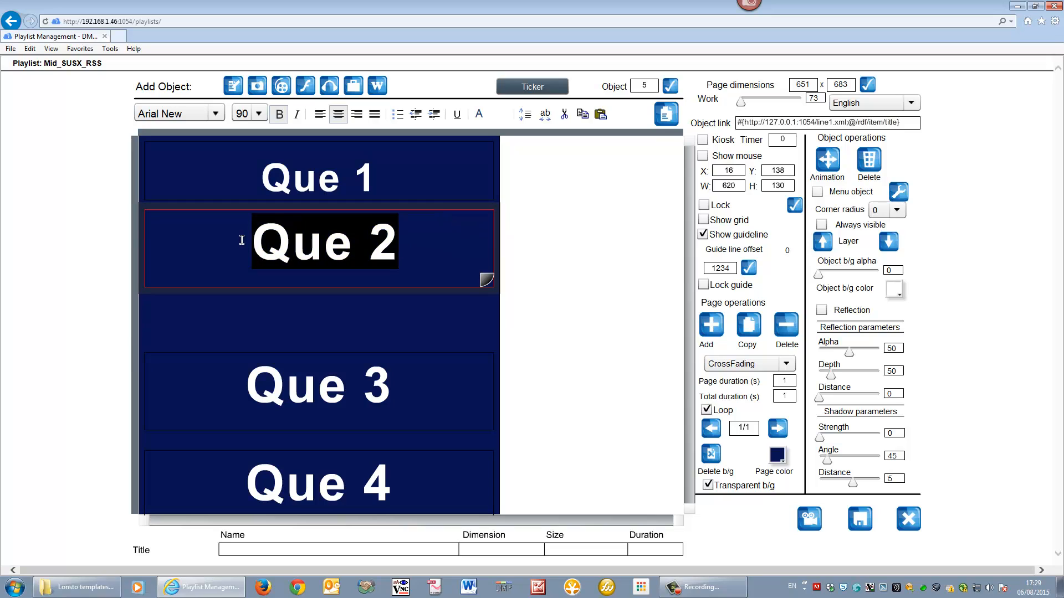
{"action": "left_click", "coordinate": [258, 114]}
{"action": "scroll", "coordinate": [250, 161], "scroll_direction": "up", "scroll_amount": 8}
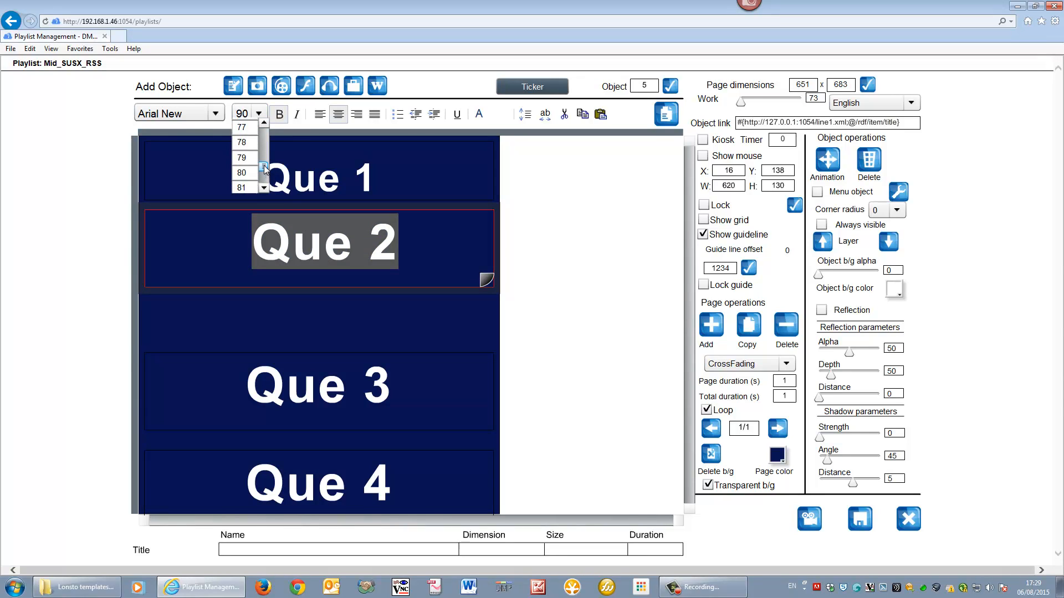
{"action": "left_click", "coordinate": [241, 176]}
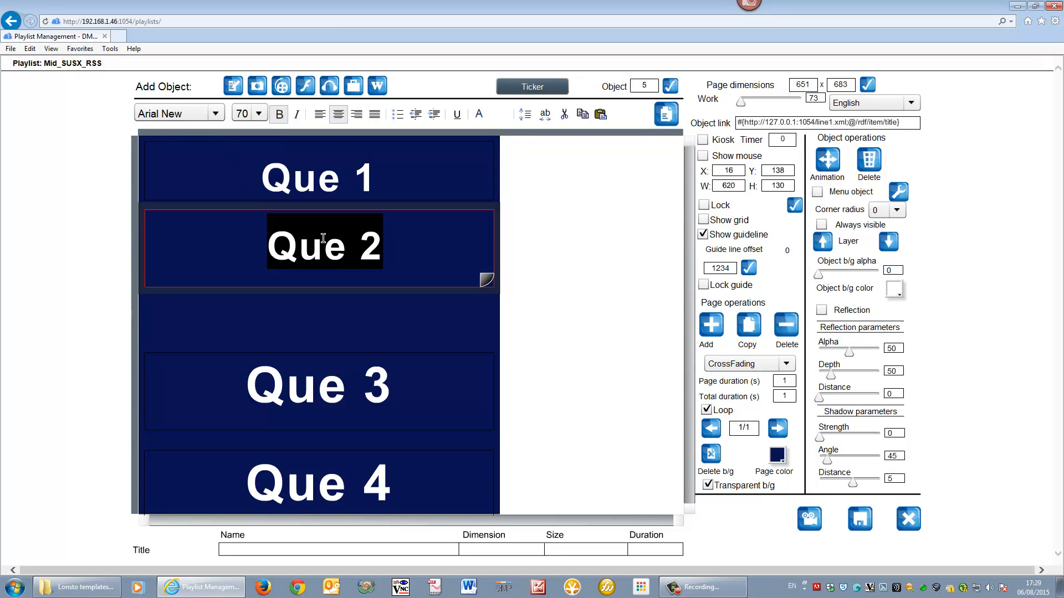
Nudge the Que 2 box to about X 11, Y 135, just below the Que 1 box.
{"action": "left_click", "coordinate": [386, 238]}
{"action": "left_click", "coordinate": [271, 240]}
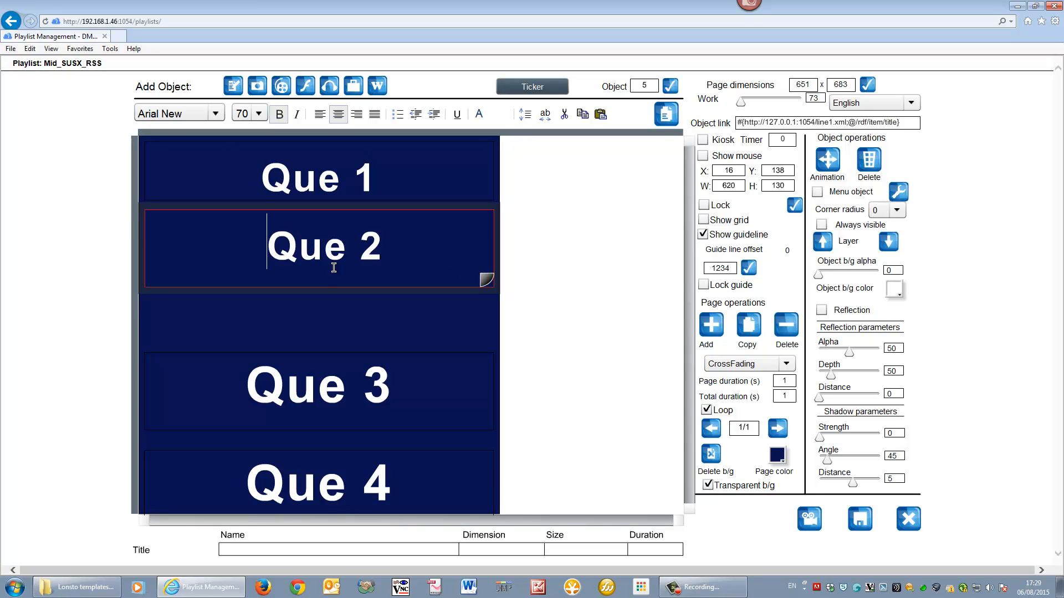
{"action": "left_click", "coordinate": [298, 189]}
{"action": "left_click", "coordinate": [306, 253]}
{"action": "left_click_drag", "start_coordinate": [483, 205], "coordinate": [479, 205]}
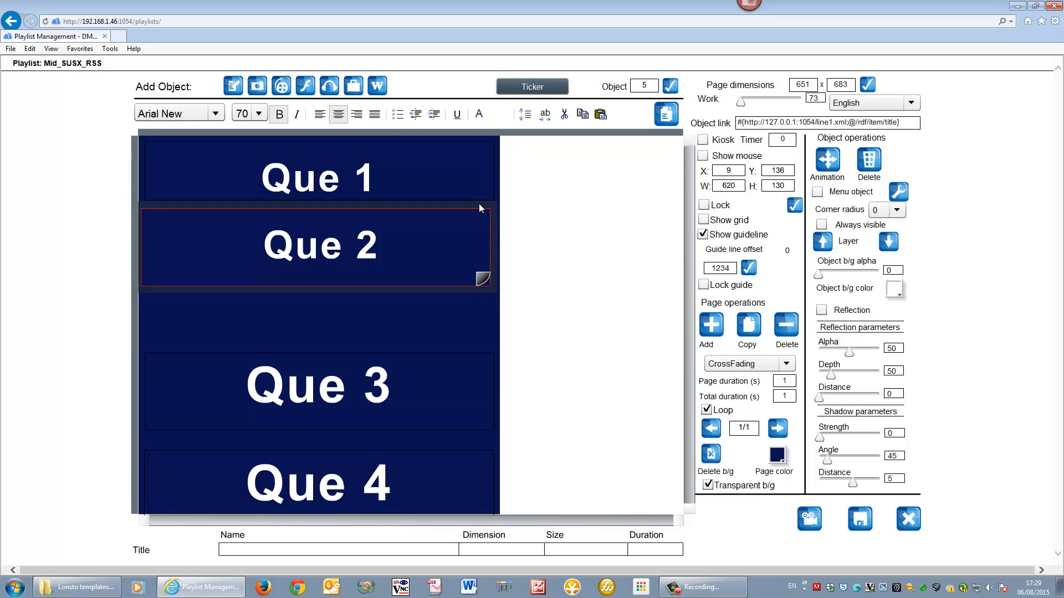
{"action": "left_click_drag", "start_coordinate": [478, 204], "coordinate": [480, 205]}
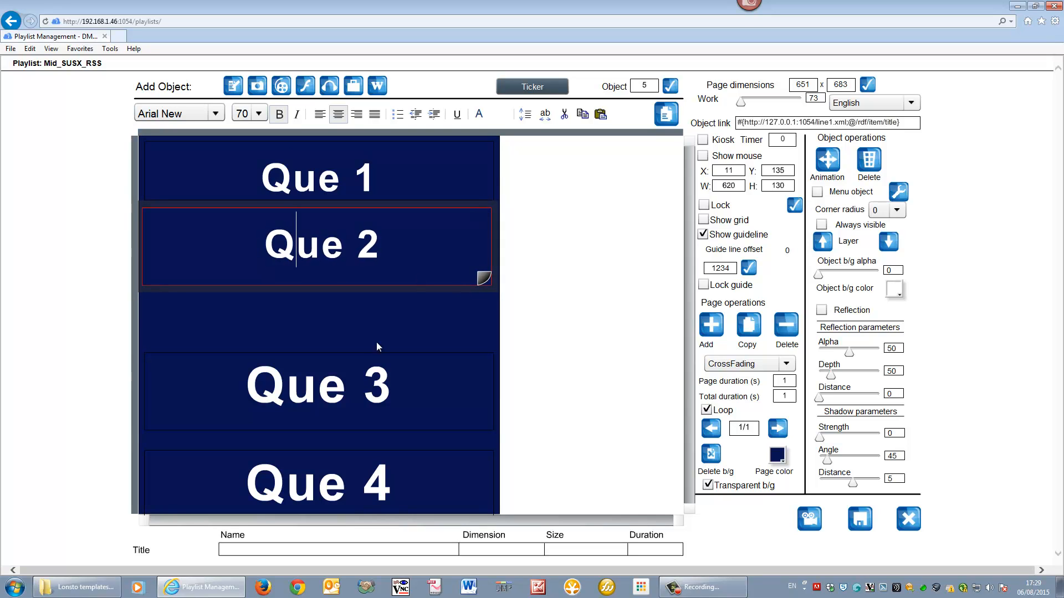
Move the Que 3 box up beneath Que 2 to about Y 294 and set its text size to 70.
{"action": "left_click", "coordinate": [377, 357]}
{"action": "left_click_drag", "start_coordinate": [382, 343], "coordinate": [382, 294]}
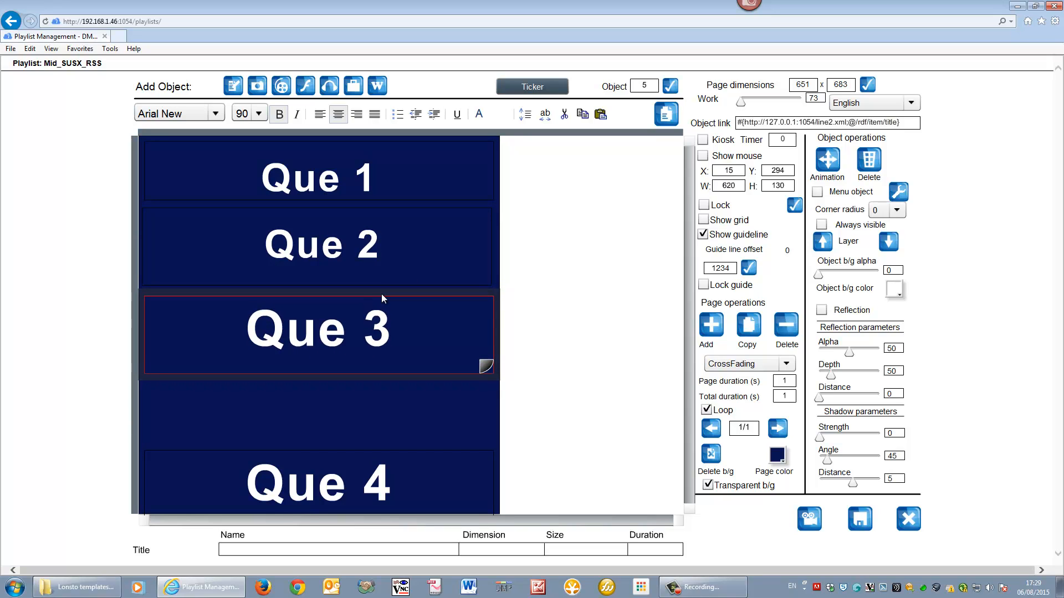
{"action": "left_click", "coordinate": [392, 331]}
{"action": "left_click_drag", "start_coordinate": [393, 331], "coordinate": [233, 225]}
{"action": "left_click", "coordinate": [216, 113]}
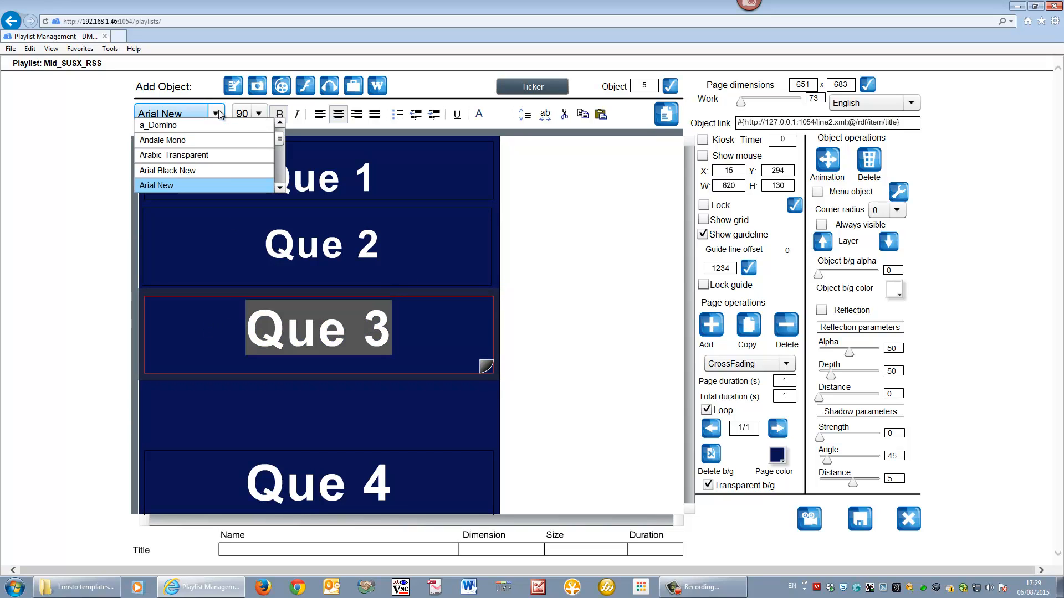
{"action": "left_click", "coordinate": [258, 114]}
{"action": "left_click_drag", "start_coordinate": [266, 171], "coordinate": [265, 161]}
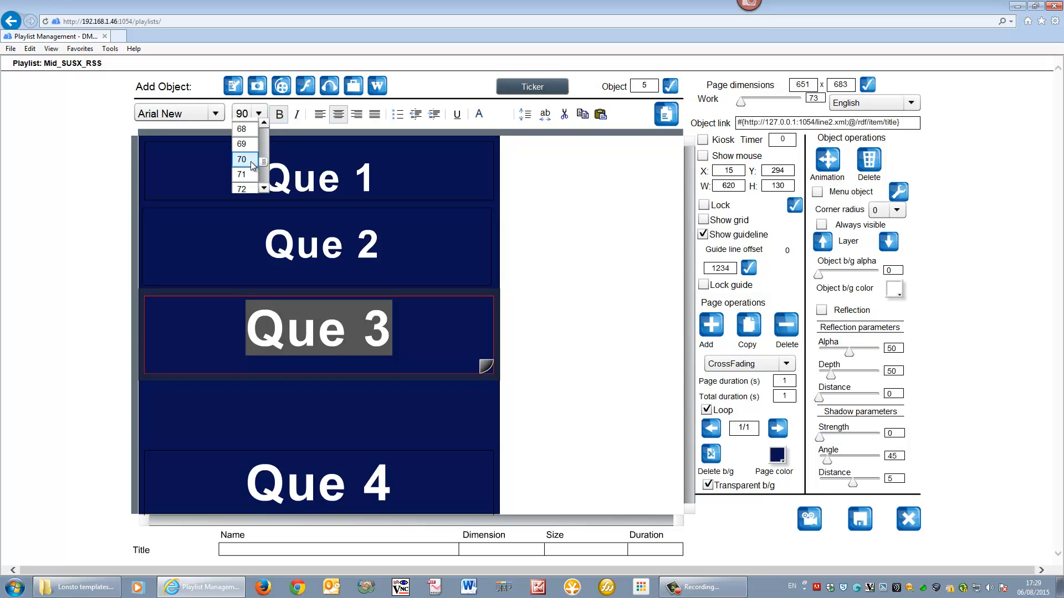
{"action": "left_click", "coordinate": [248, 156]}
Set the Que 4 text size to 70 and move its box up beneath Que 3 to about Y 451.
{"action": "left_click", "coordinate": [420, 475]}
{"action": "left_click_drag", "start_coordinate": [419, 475], "coordinate": [202, 473]}
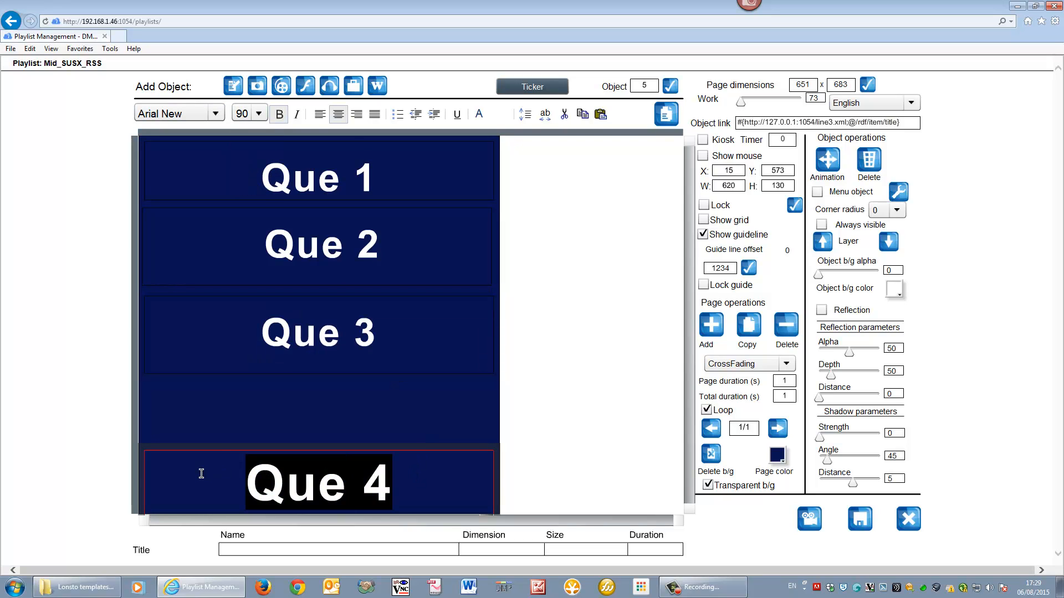
{"action": "left_click", "coordinate": [258, 114]}
{"action": "left_click_drag", "start_coordinate": [264, 171], "coordinate": [263, 161]}
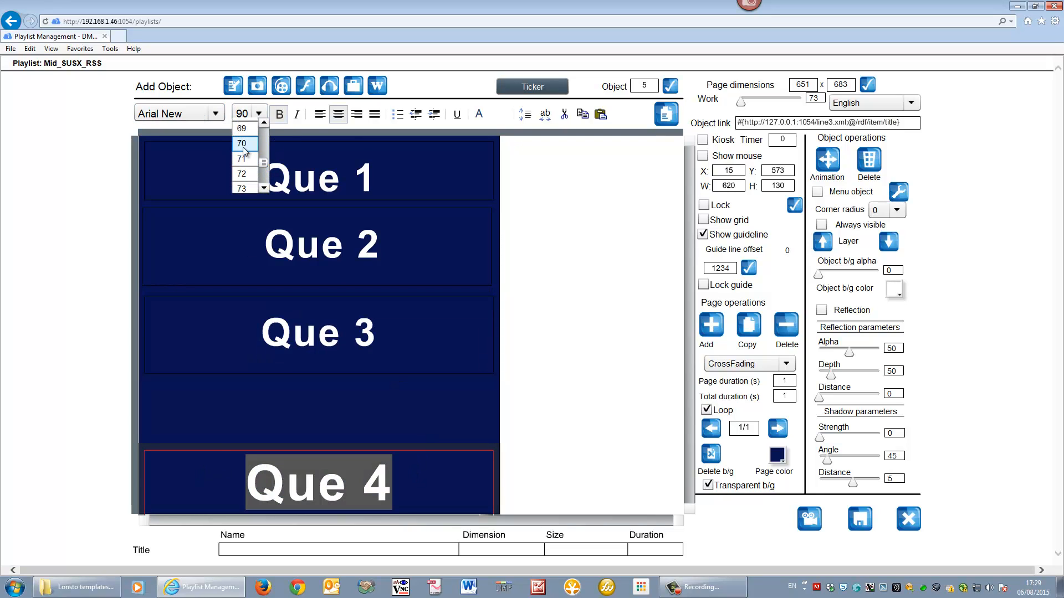
{"action": "left_click", "coordinate": [244, 155]}
{"action": "left_click_drag", "start_coordinate": [337, 446], "coordinate": [337, 379]}
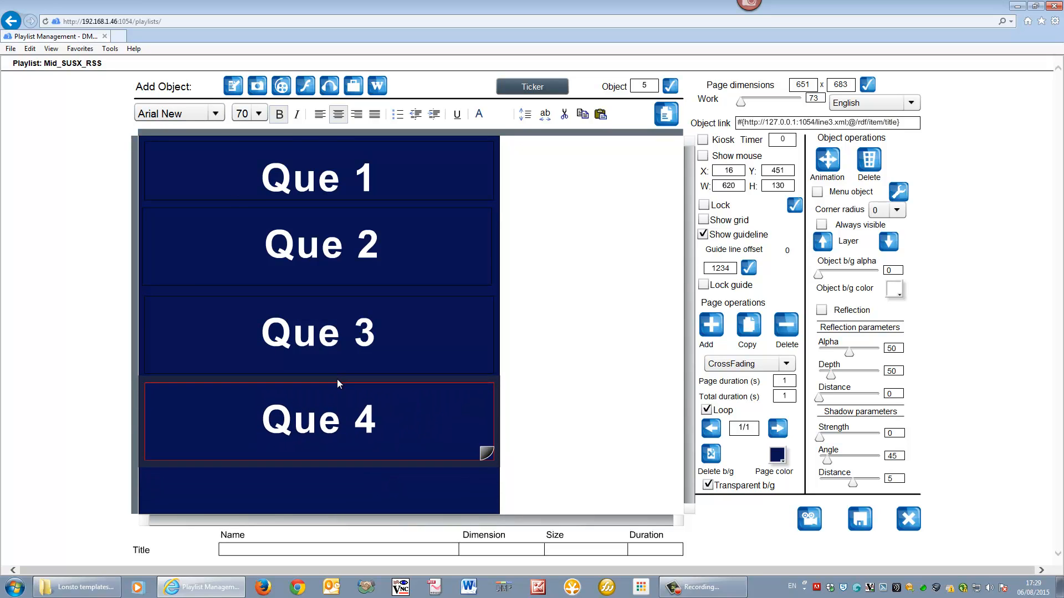
Shorten the Que 3 and Que 4 boxes to heights of about 105 and 97, with Que 4 moved up to about Y 435.
{"action": "left_click_drag", "start_coordinate": [486, 453], "coordinate": [486, 435]}
{"action": "left_click", "coordinate": [489, 367]}
{"action": "left_click_drag", "start_coordinate": [488, 367], "coordinate": [464, 370]}
{"action": "left_click", "coordinate": [492, 437]}
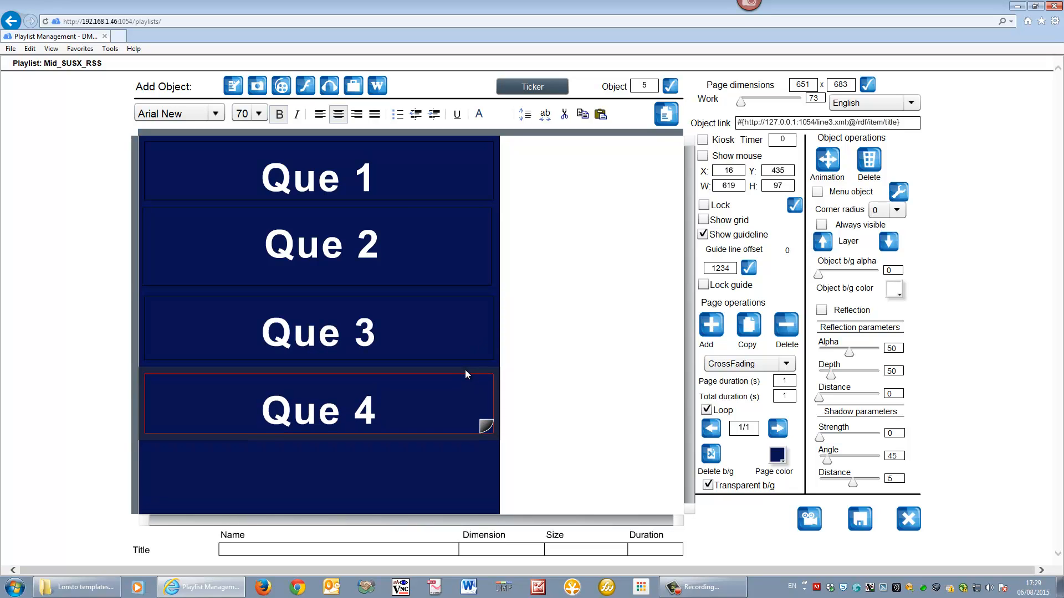
Compare the box sizes and set the exact height of the Que 1 and Que 2 boxes to 95.
{"action": "left_click", "coordinate": [394, 191]}
{"action": "left_click", "coordinate": [393, 219]}
{"action": "left_click", "coordinate": [392, 326]}
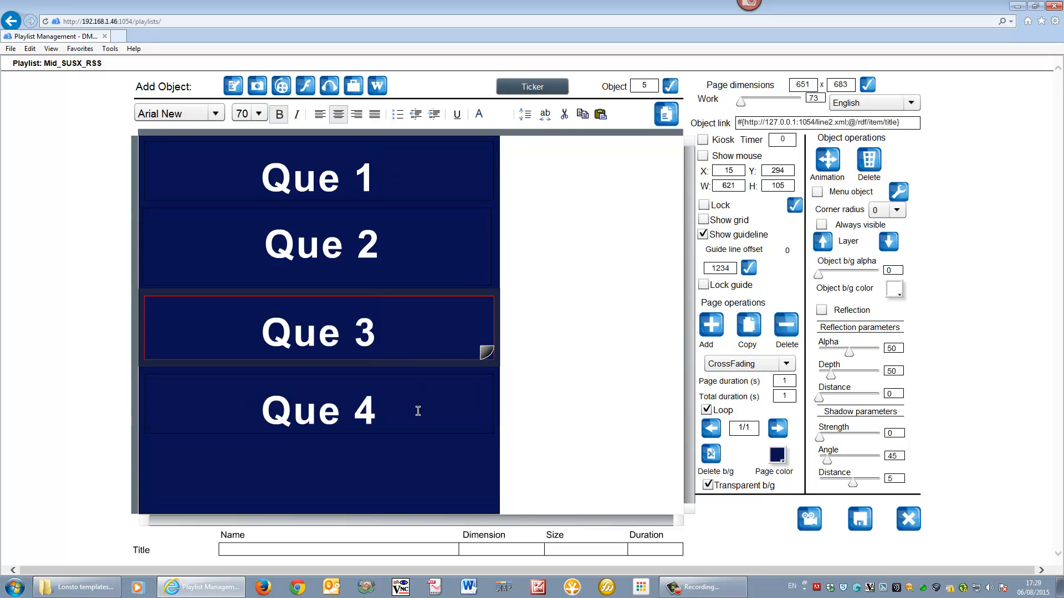
{"action": "left_click", "coordinate": [417, 410]}
{"action": "left_click", "coordinate": [417, 178]}
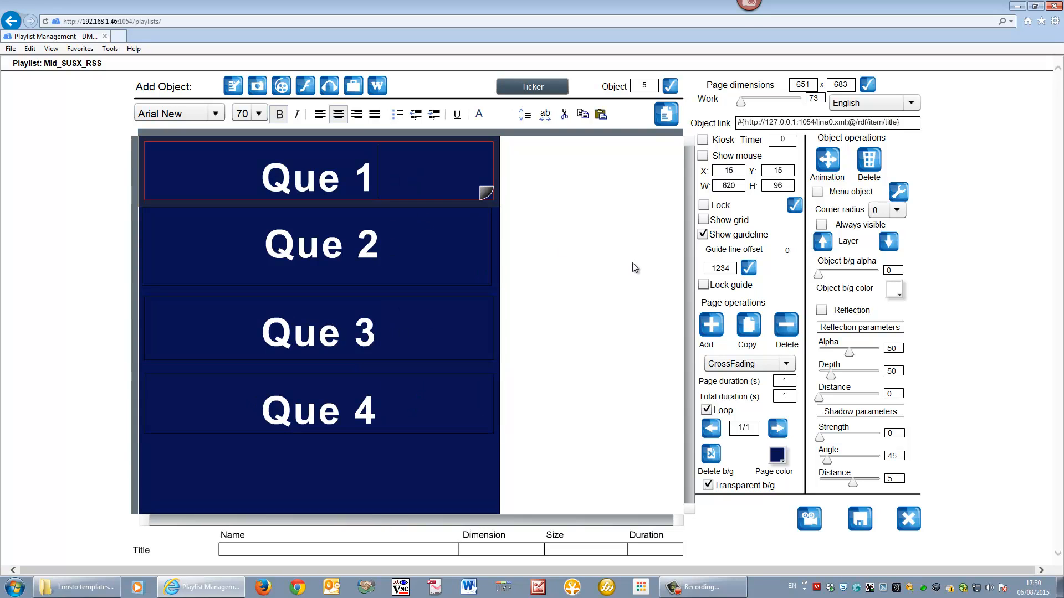
{"action": "left_click_drag", "start_coordinate": [790, 185], "coordinate": [738, 182]}
{"action": "left_click", "coordinate": [364, 223]}
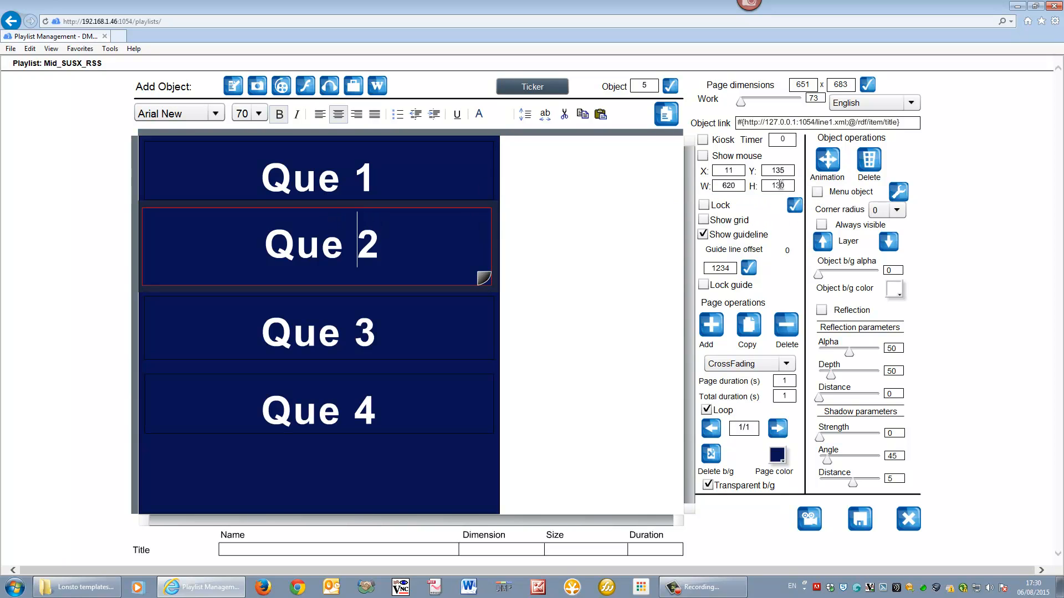
{"action": "left_click_drag", "start_coordinate": [789, 186], "coordinate": [731, 188]}
{"action": "left_click", "coordinate": [794, 205]}
Set the exact height of the Que 3 and Que 4 boxes to 95.
{"action": "left_click", "coordinate": [448, 327]}
{"action": "double_click", "coordinate": [780, 185]}
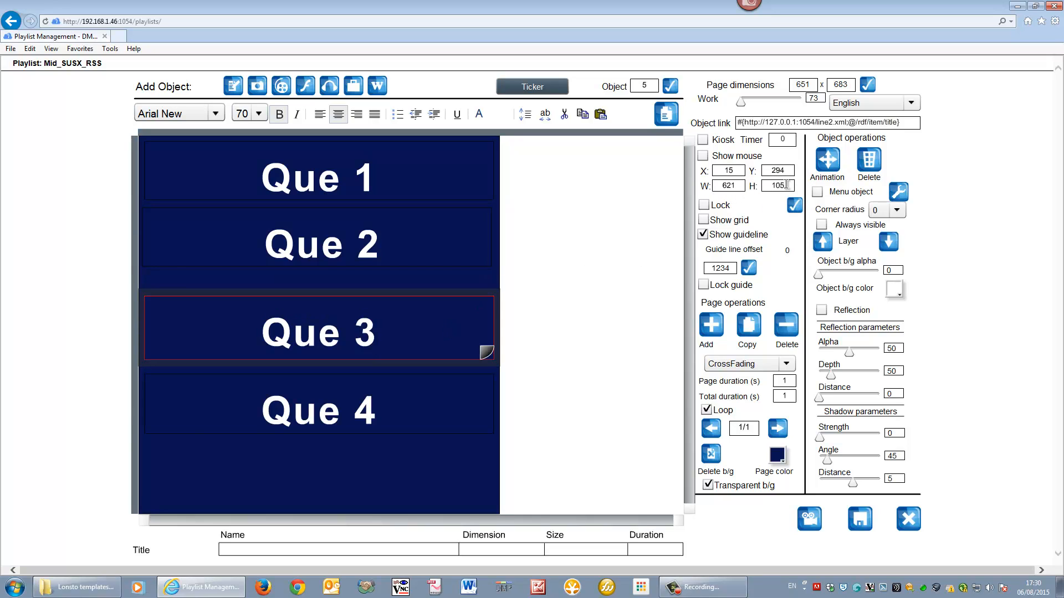
{"action": "type", "text": "92"}
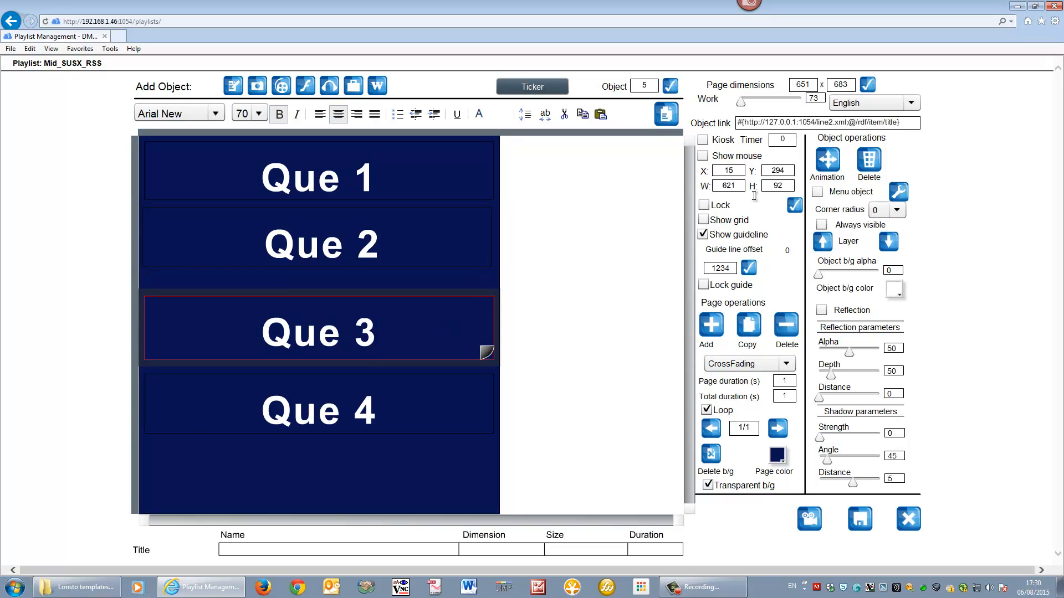
{"action": "left_click", "coordinate": [794, 205]}
{"action": "left_click", "coordinate": [388, 235]}
{"action": "left_click", "coordinate": [385, 392]}
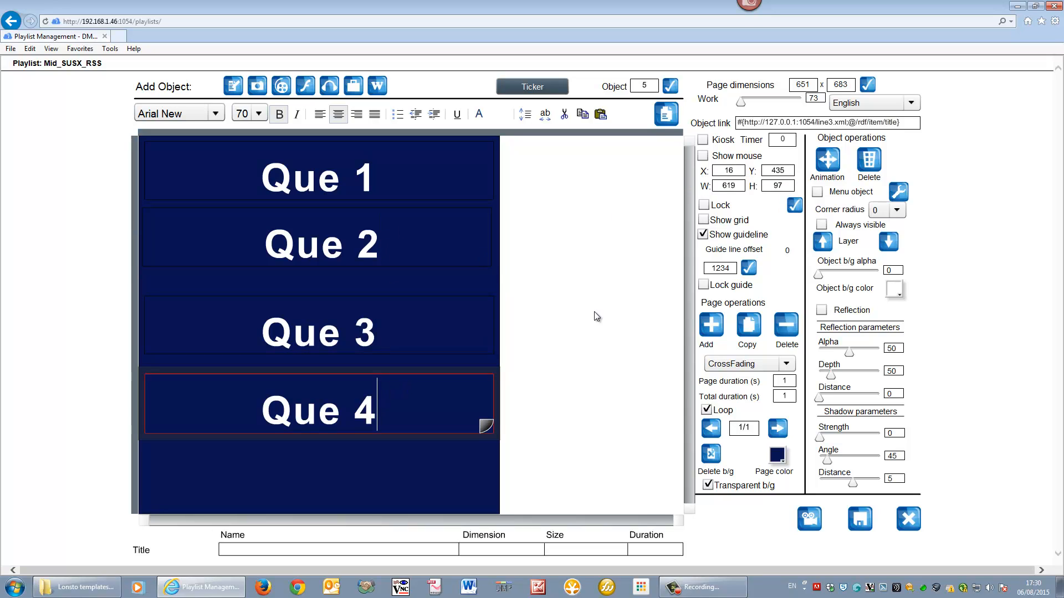
{"action": "double_click", "coordinate": [780, 185]}
{"action": "type", "text": "95"}
{"action": "left_click", "coordinate": [794, 206]}
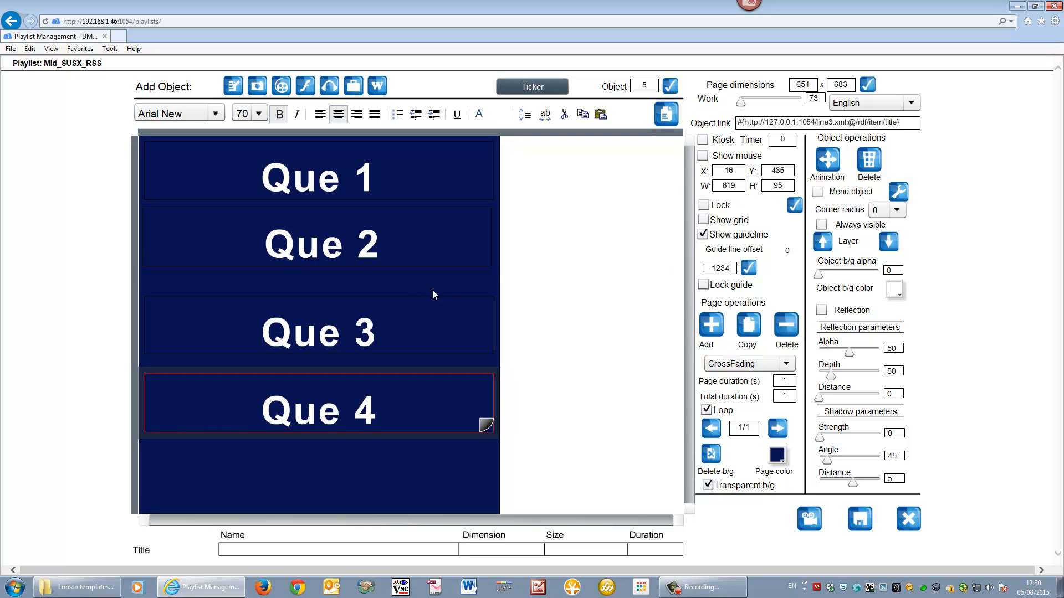
Align the Que 2 and Que 4 boxes with the others by setting their X position to 15.
{"action": "left_click", "coordinate": [331, 188]}
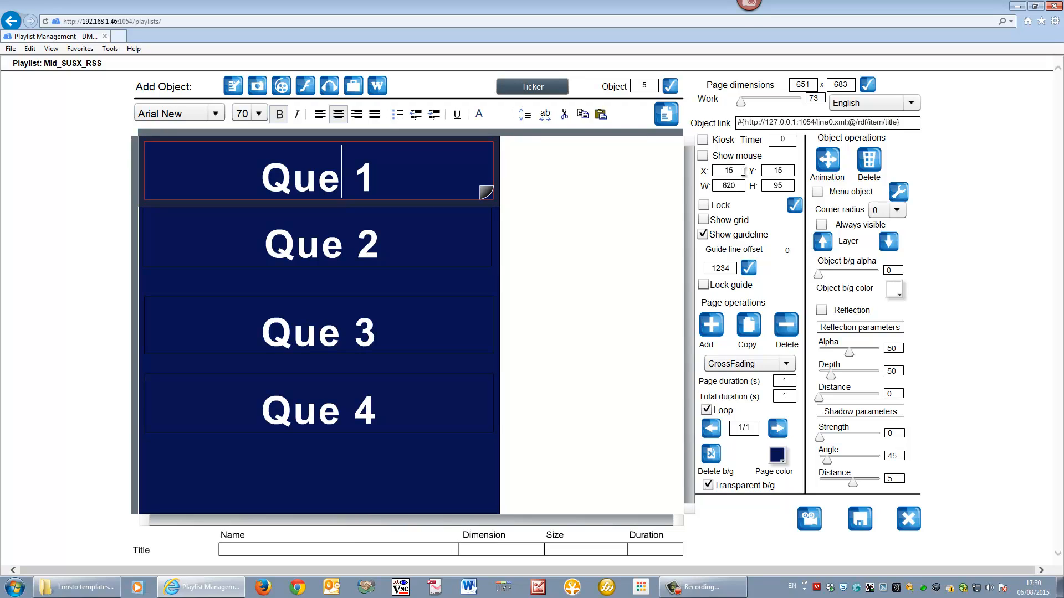
{"action": "left_click", "coordinate": [473, 238]}
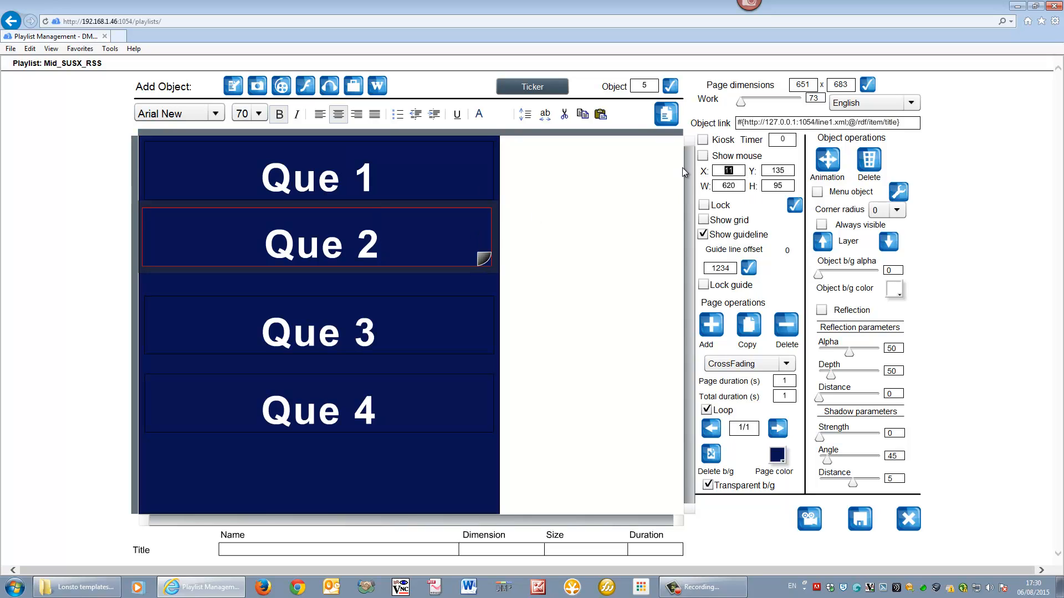
{"action": "type", "text": "15"}
{"action": "left_click", "coordinate": [794, 205]}
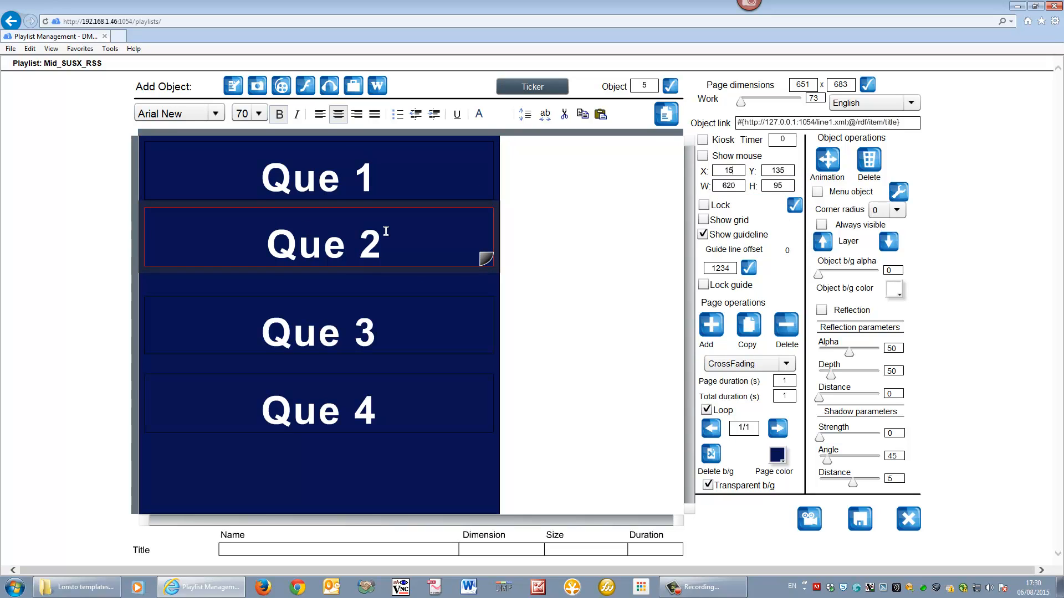
{"action": "left_click", "coordinate": [355, 333]}
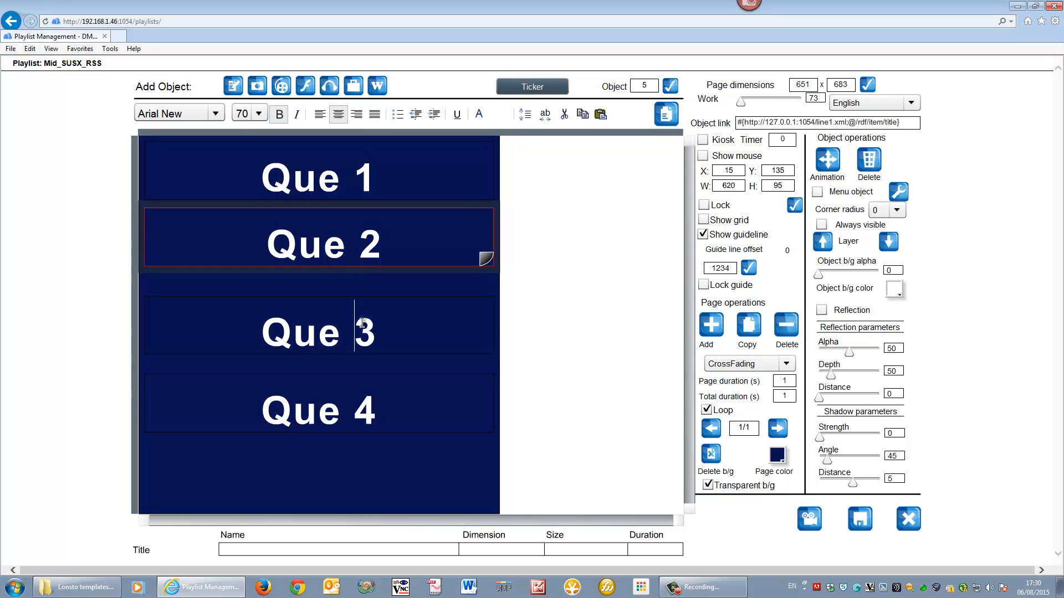
{"action": "left_click", "coordinate": [432, 380]}
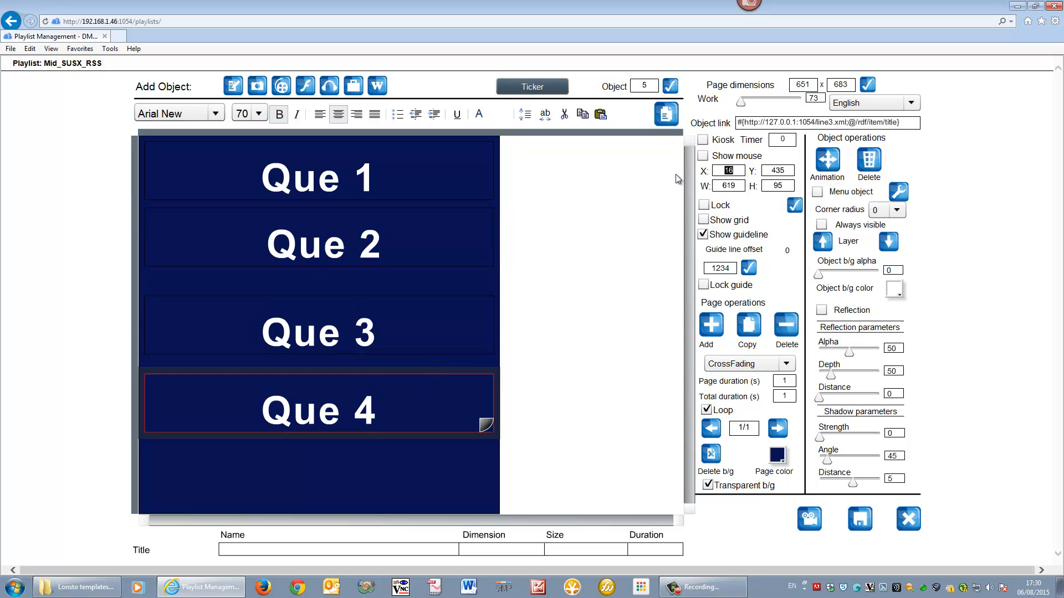
{"action": "type", "text": "15"}
{"action": "left_click", "coordinate": [795, 205]}
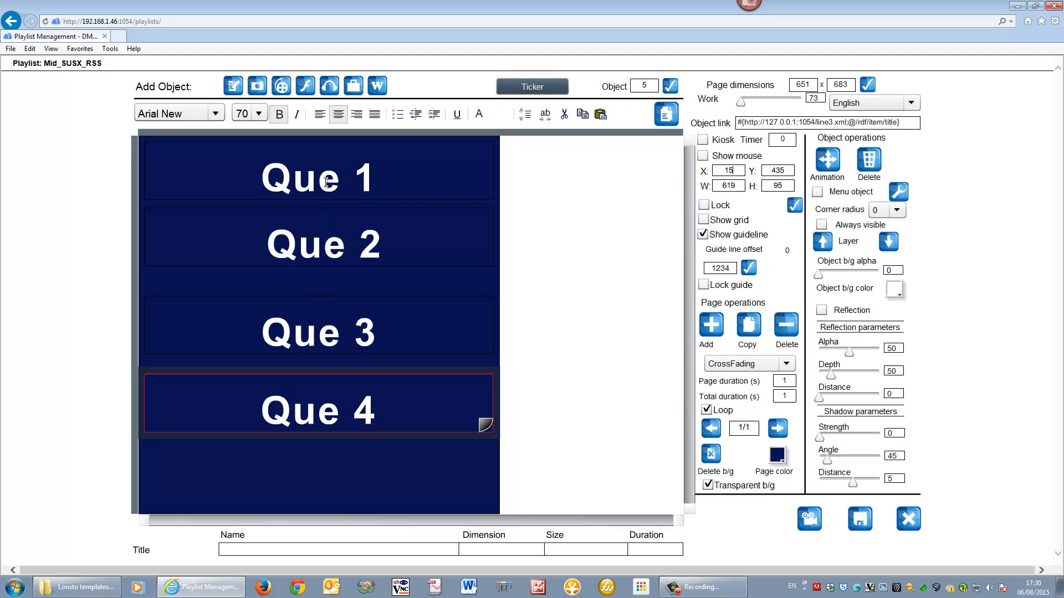
Move the Que 3 box up towards Que 2 by setting its Y position to 280, 270 and finally 260.
{"action": "left_click", "coordinate": [327, 183]}
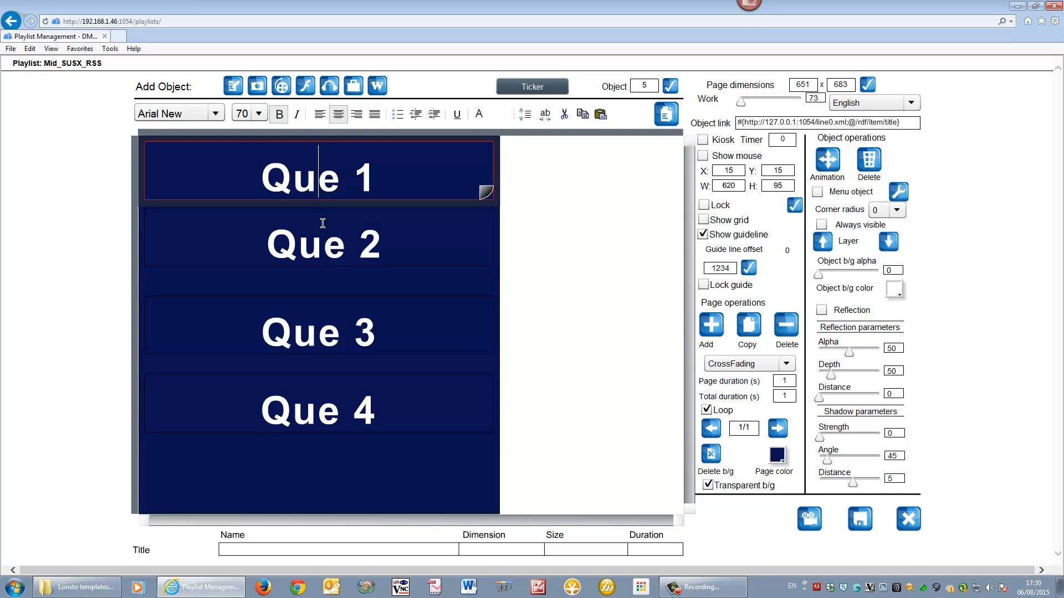
{"action": "left_click", "coordinate": [322, 226]}
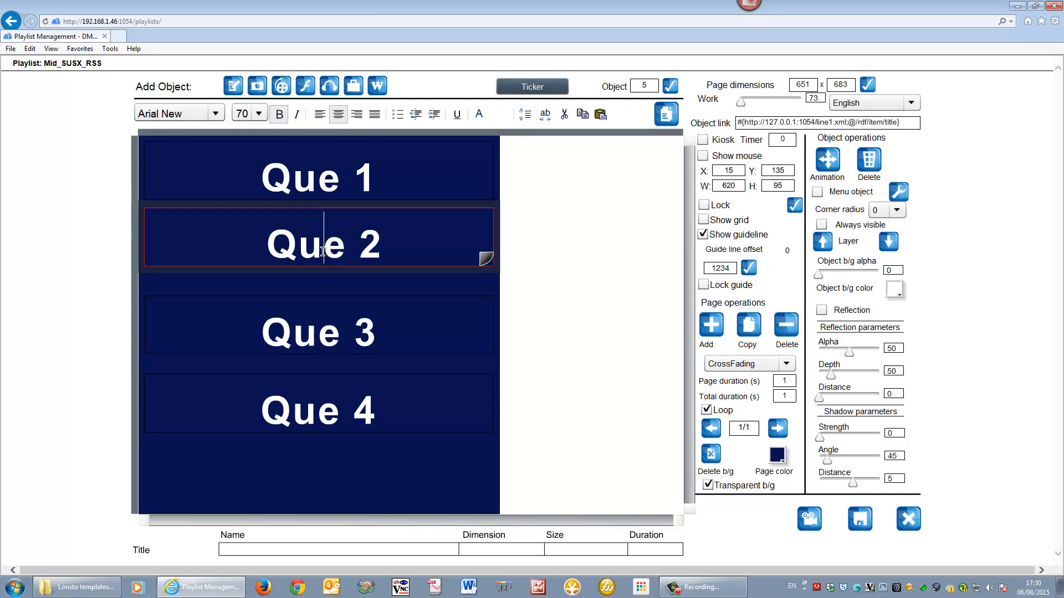
{"action": "left_click", "coordinate": [324, 329]}
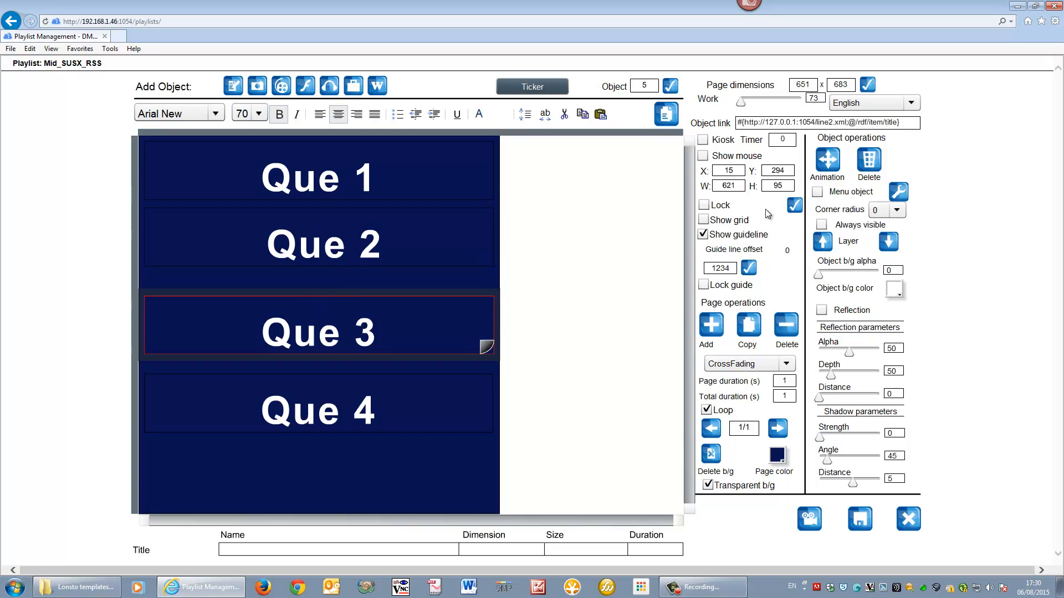
{"action": "double_click", "coordinate": [788, 175]}
{"action": "type", "text": "280"}
{"action": "left_click", "coordinate": [795, 206]}
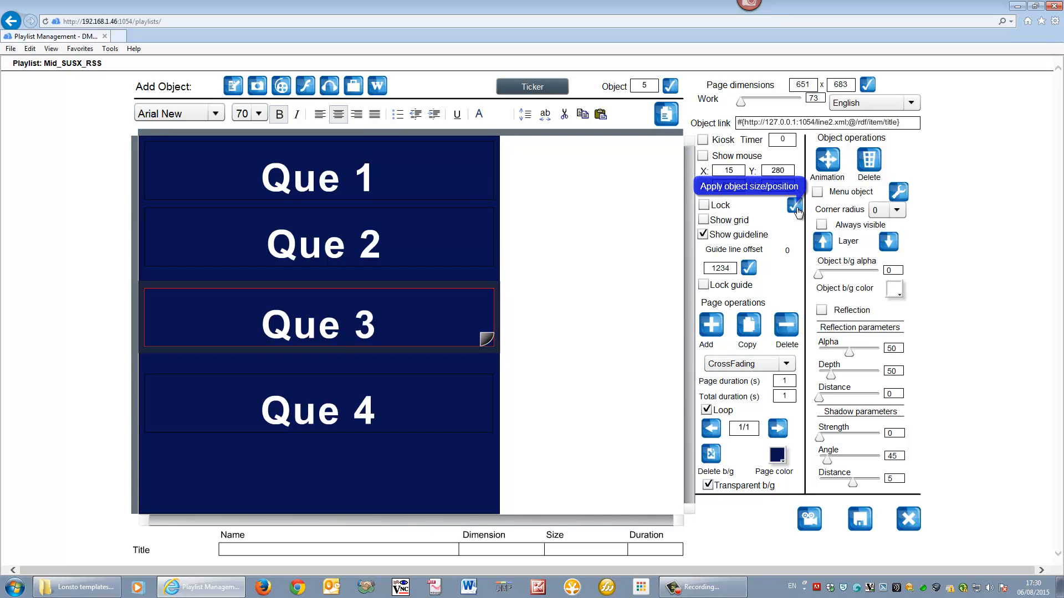
{"action": "double_click", "coordinate": [772, 167]}
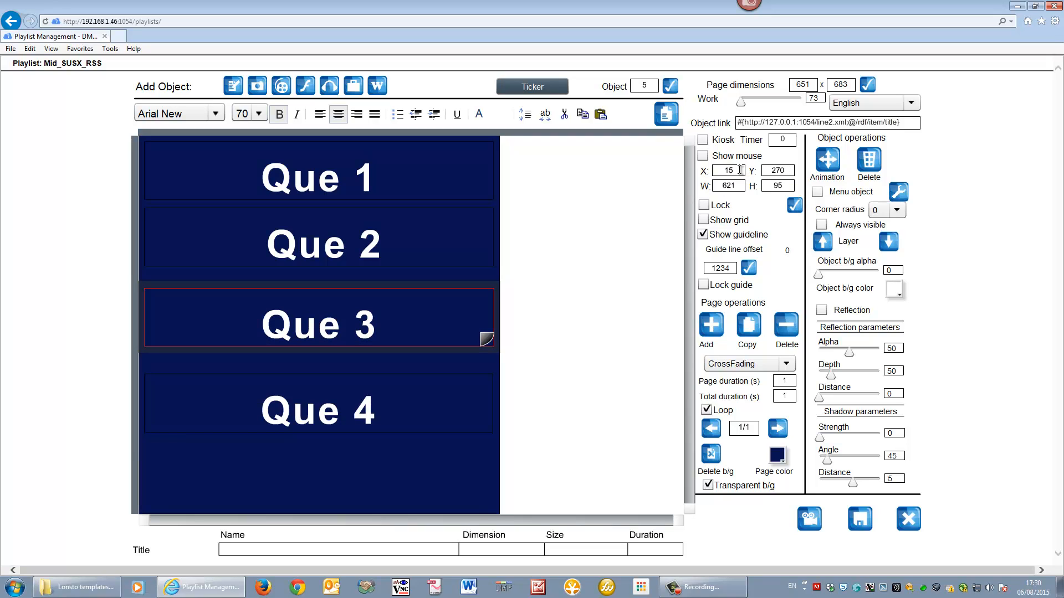
{"action": "type", "text": "270"}
{"action": "left_click", "coordinate": [795, 206]}
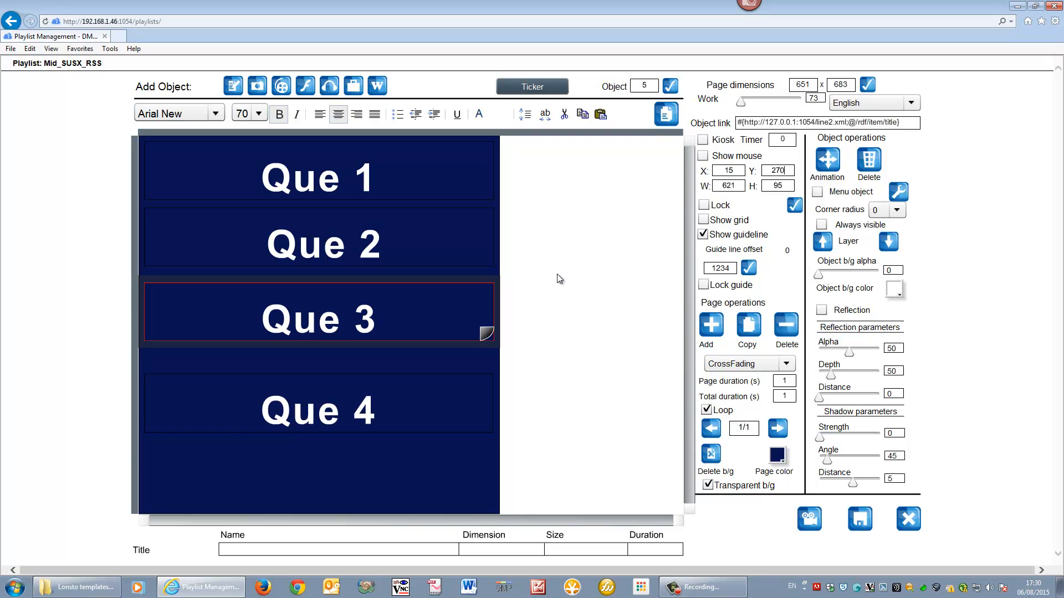
{"action": "double_click", "coordinate": [789, 170]}
{"action": "left_click", "coordinate": [795, 206]}
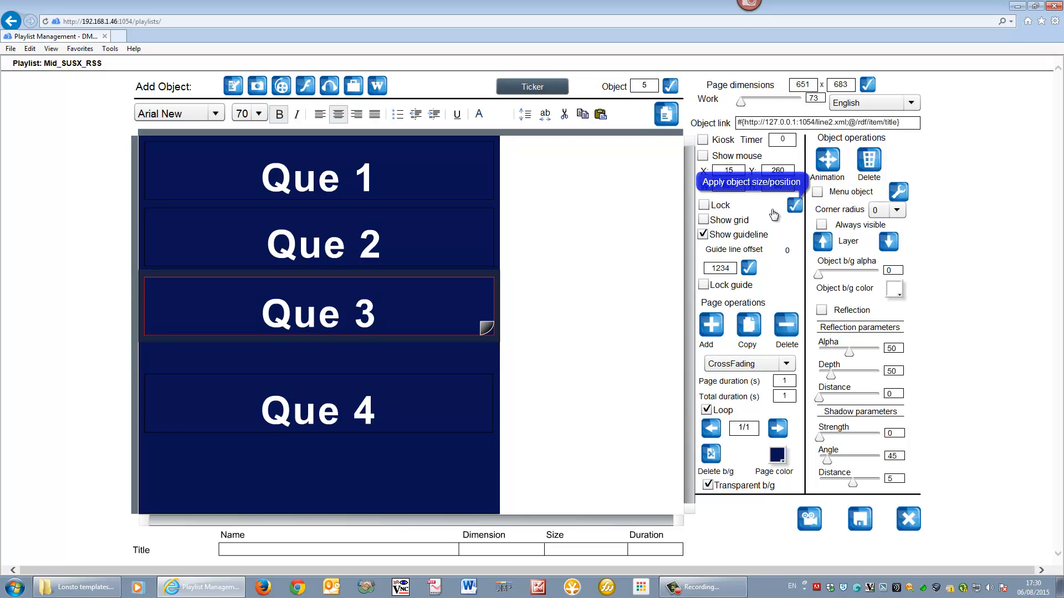
Move the Que 4 box up beneath Que 3, trying Y positions such as 300 and 370 and ending at 380.
{"action": "left_click", "coordinate": [356, 391]}
{"action": "double_click", "coordinate": [778, 171]}
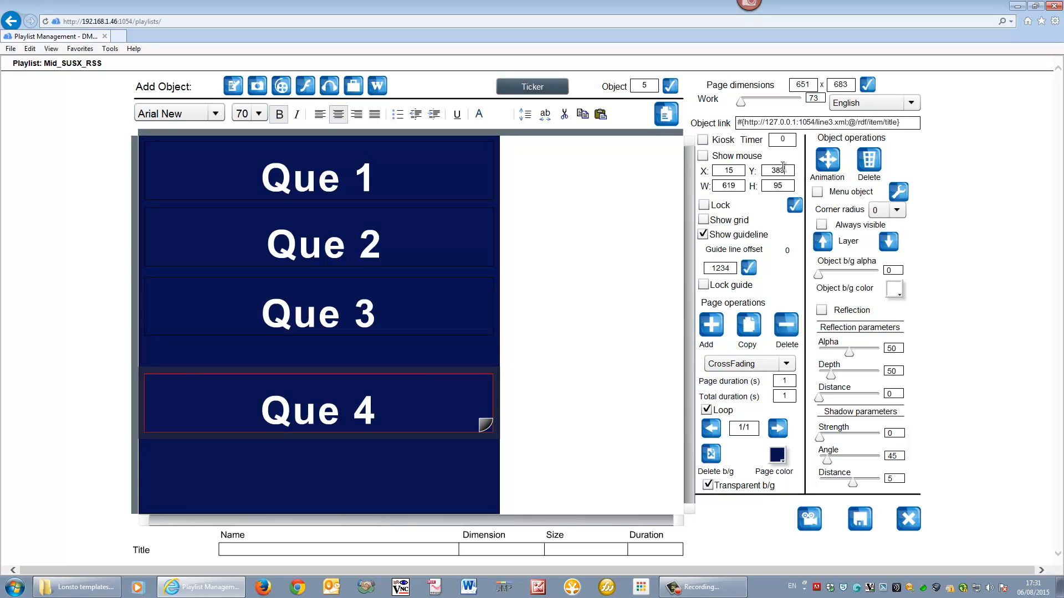
{"action": "left_click_drag", "start_coordinate": [786, 170], "coordinate": [726, 171]}
{"action": "type", "text": "300"}
{"action": "left_click", "coordinate": [795, 206]}
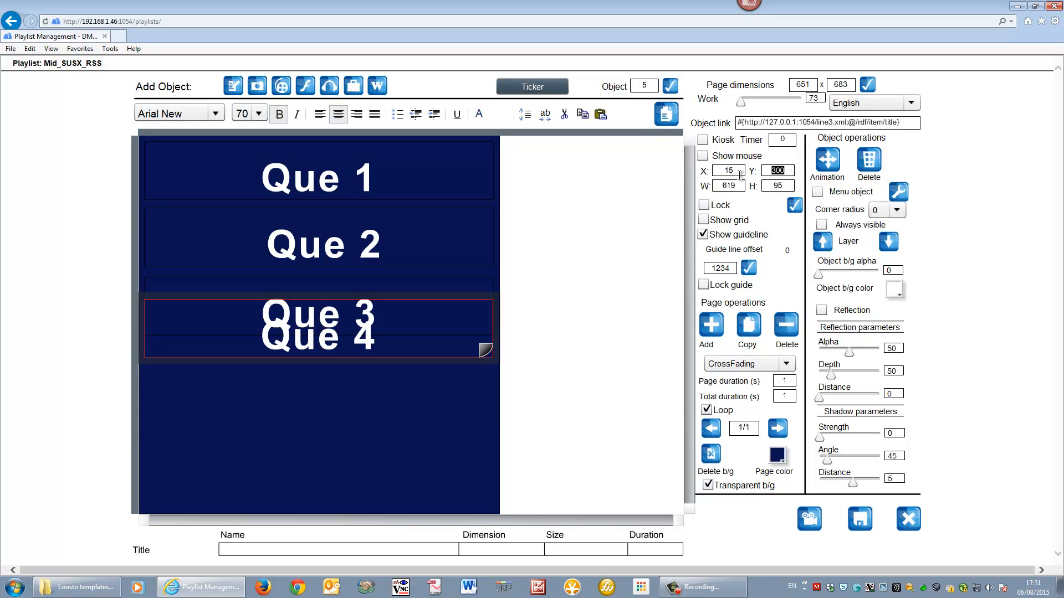
{"action": "left_click", "coordinate": [795, 206]}
{"action": "type", "text": "3"}
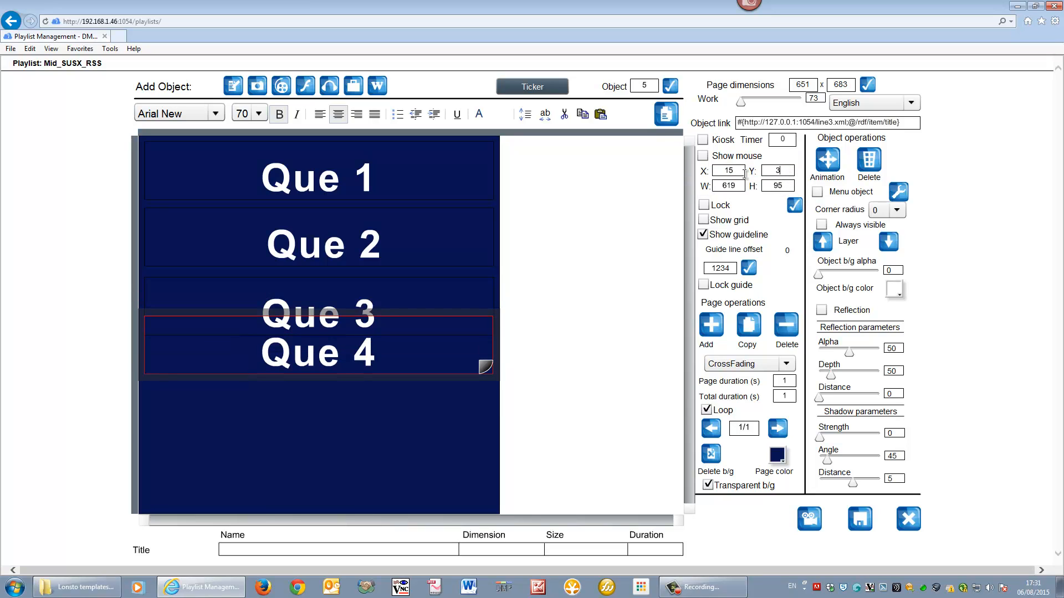
{"action": "left_click", "coordinate": [795, 206]}
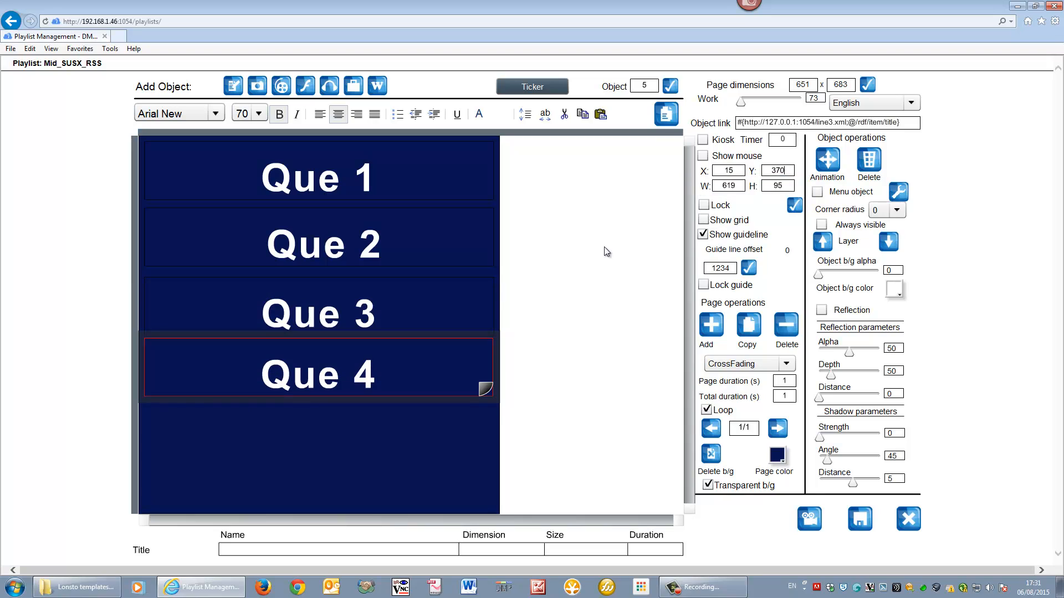
{"action": "left_click_drag", "start_coordinate": [787, 171], "coordinate": [729, 171]}
{"action": "type", "text": "380"}
{"action": "left_click", "coordinate": [795, 206]}
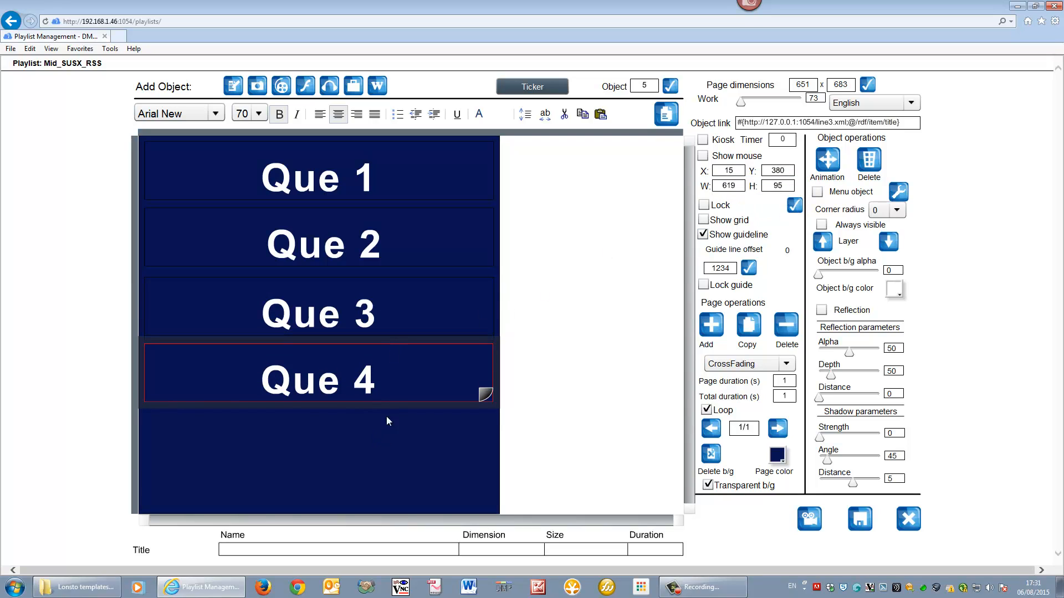
Duplicate the Que 4 box, place the copy directly below it and set its X position to 15.
{"action": "left_click", "coordinate": [387, 393]}
{"action": "left_click", "coordinate": [661, 123]}
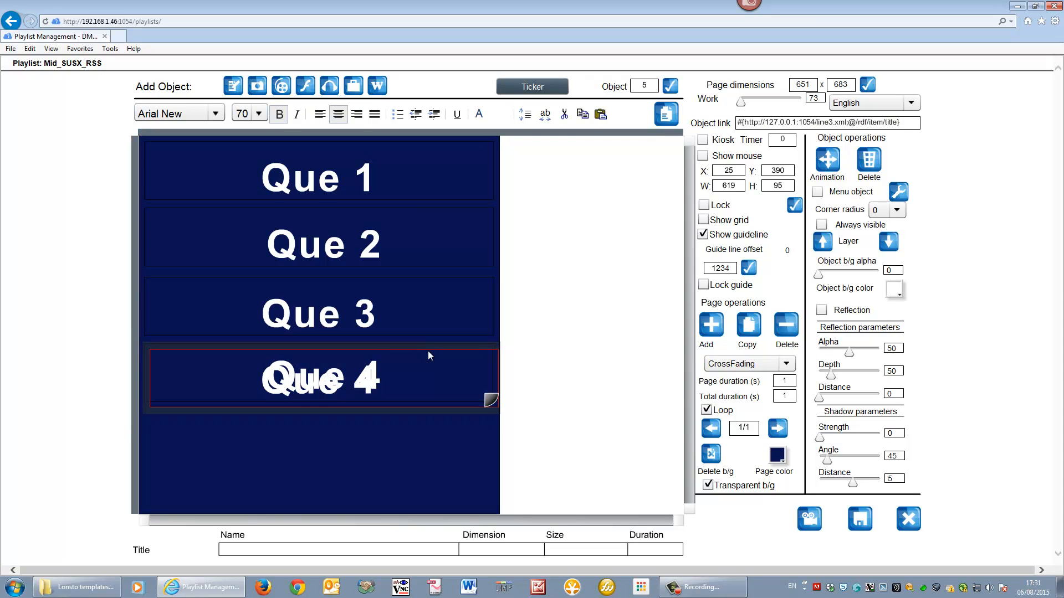
{"action": "left_click_drag", "start_coordinate": [428, 352], "coordinate": [426, 411]}
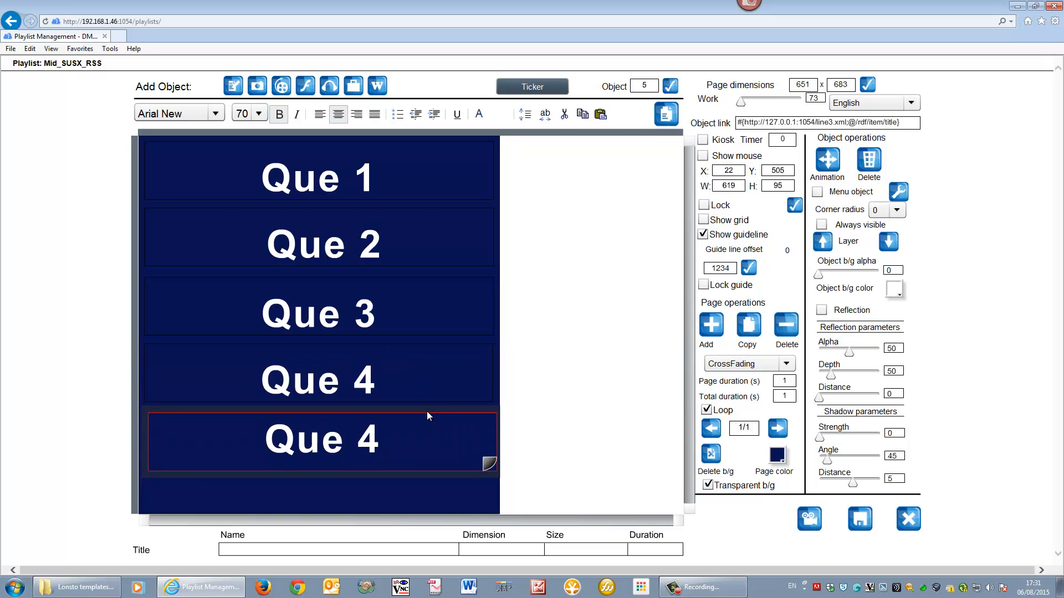
{"action": "double_click", "coordinate": [726, 170]}
{"action": "type", "text": "15"}
{"action": "left_click", "coordinate": [795, 204]}
Change the copied box's text to Que 5, point its object link to line4.xml and save the playlist.
{"action": "left_click", "coordinate": [394, 436]}
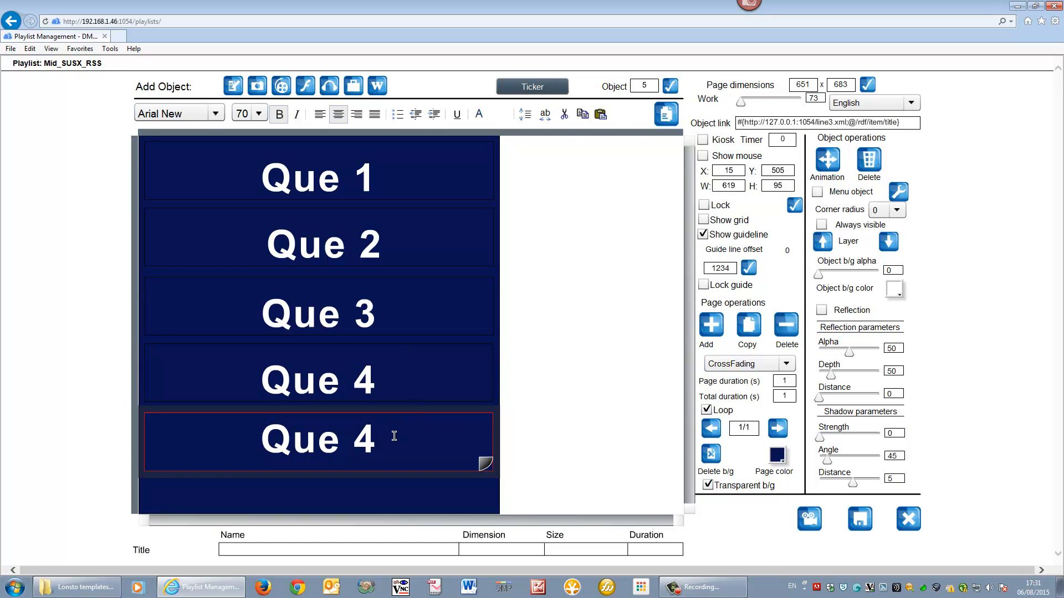
{"action": "key", "text": "BackSpace"}
{"action": "type", "text": "5"}
{"action": "key", "text": "BackSpace"}
{"action": "type", "text": "4"}
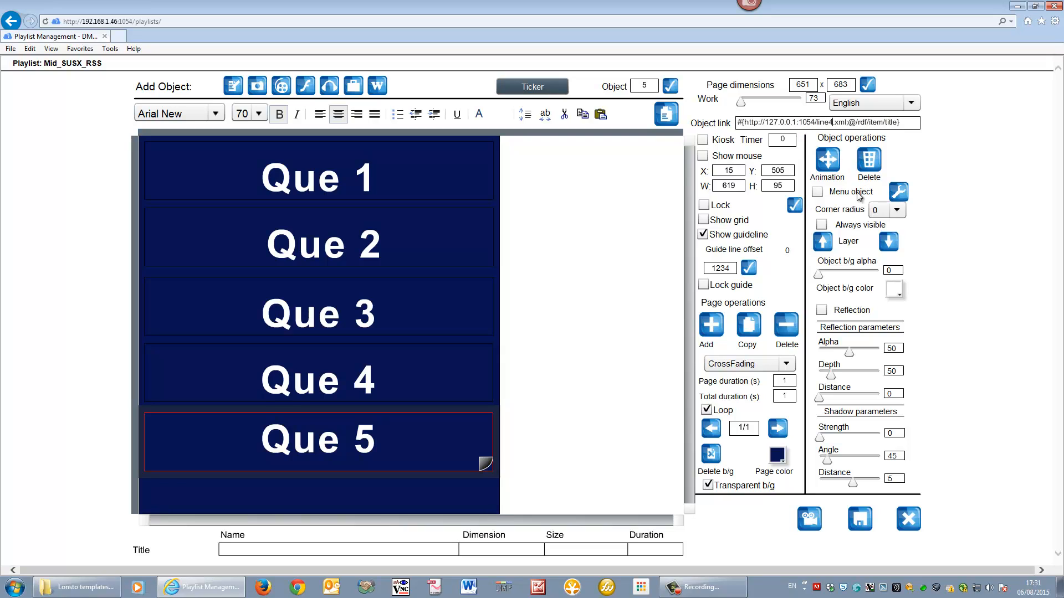
{"action": "left_click", "coordinate": [864, 518]}
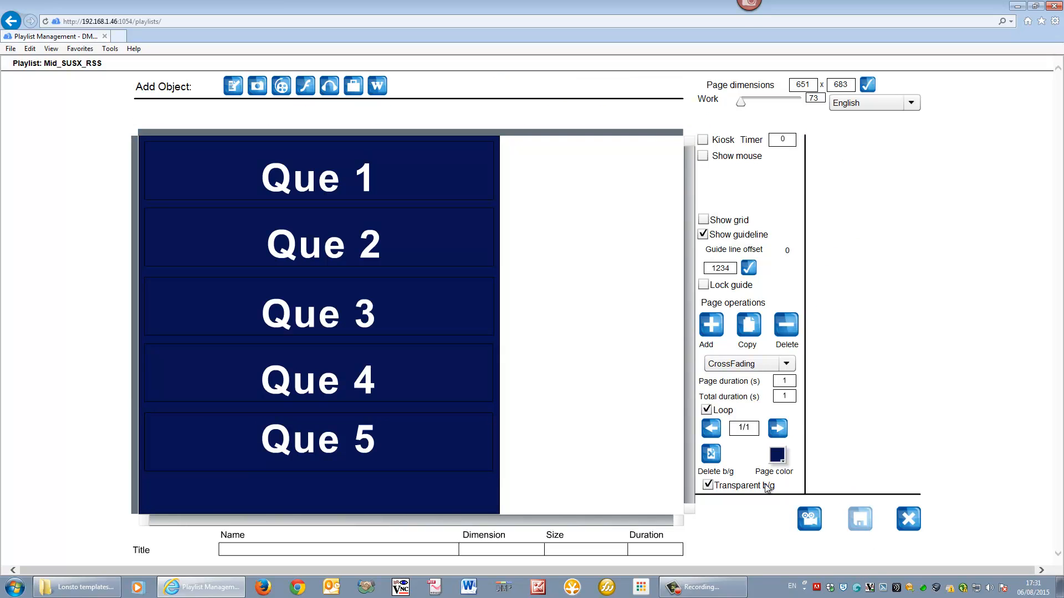
Preview the Mid_SUSX_RSS playlist twice and exit its editor.
{"action": "left_click", "coordinate": [810, 525]}
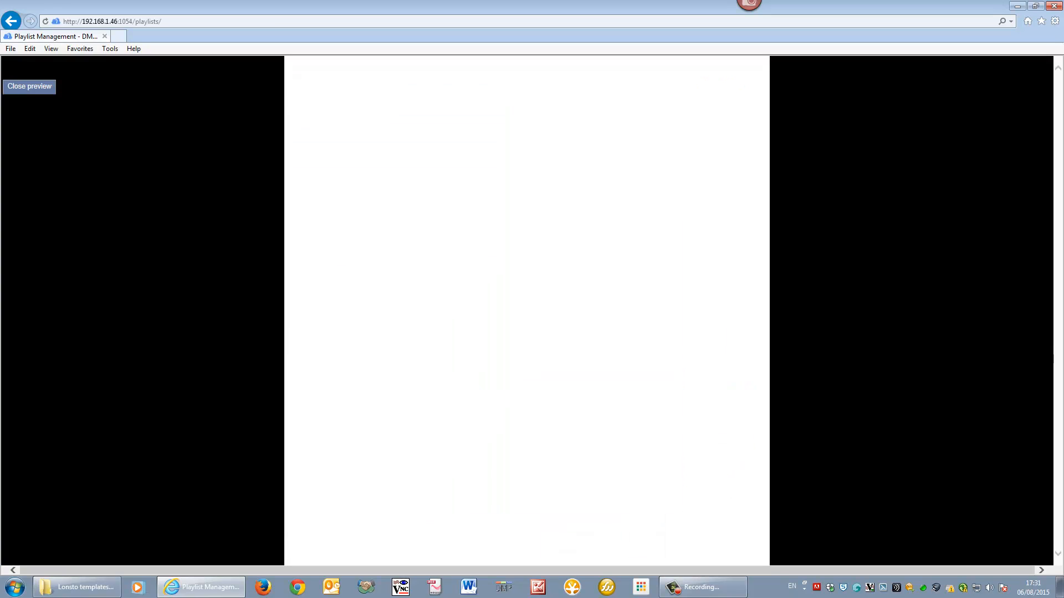
{"action": "left_click", "coordinate": [14, 85]}
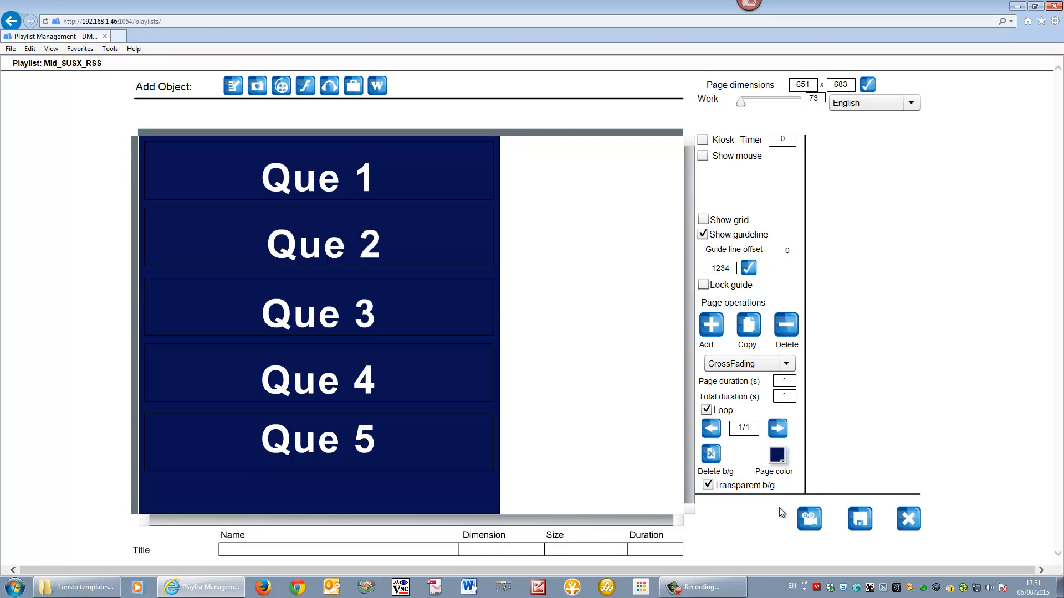
{"action": "left_click", "coordinate": [806, 518]}
{"action": "left_click", "coordinate": [51, 98]}
{"action": "left_click", "coordinate": [908, 519]}
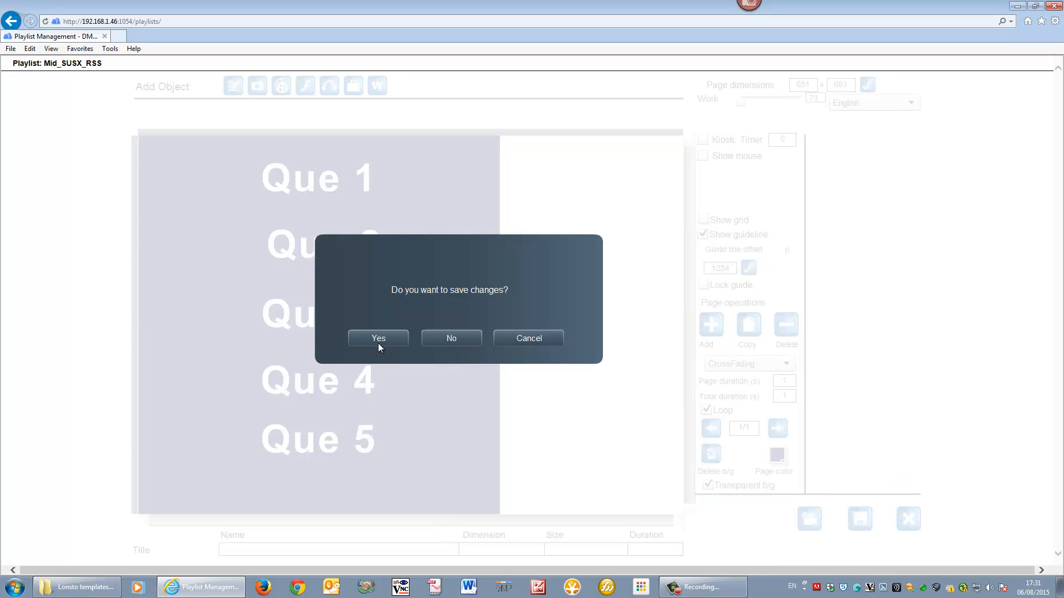
{"action": "left_click", "coordinate": [430, 337]}
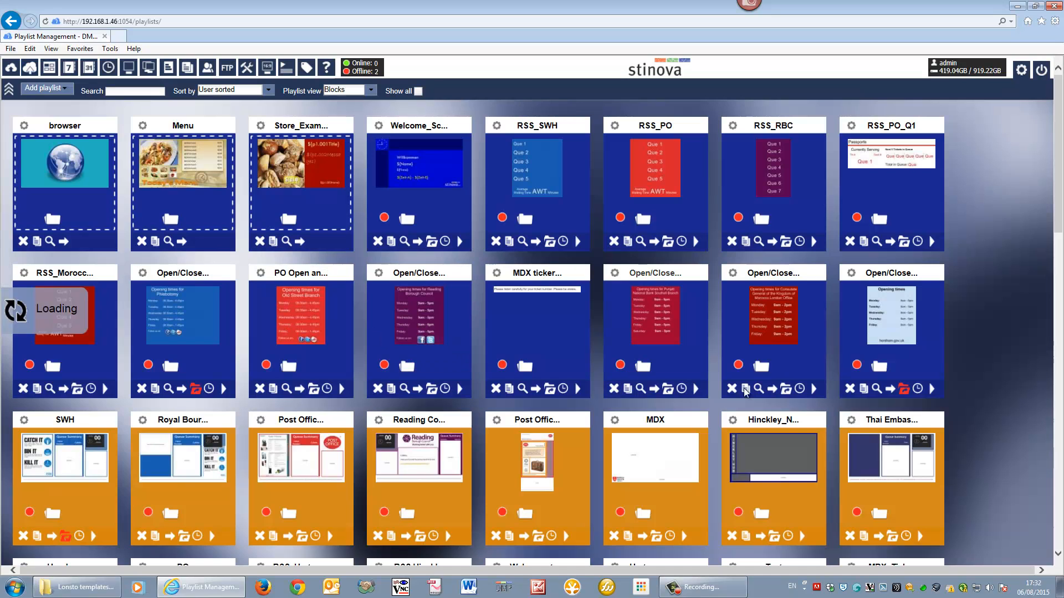
Reopen the Mid_SUSX_RSS playlist, preview it again and close it with its changes saved.
{"action": "scroll", "coordinate": [957, 474], "scroll_direction": "down", "scroll_amount": 15}
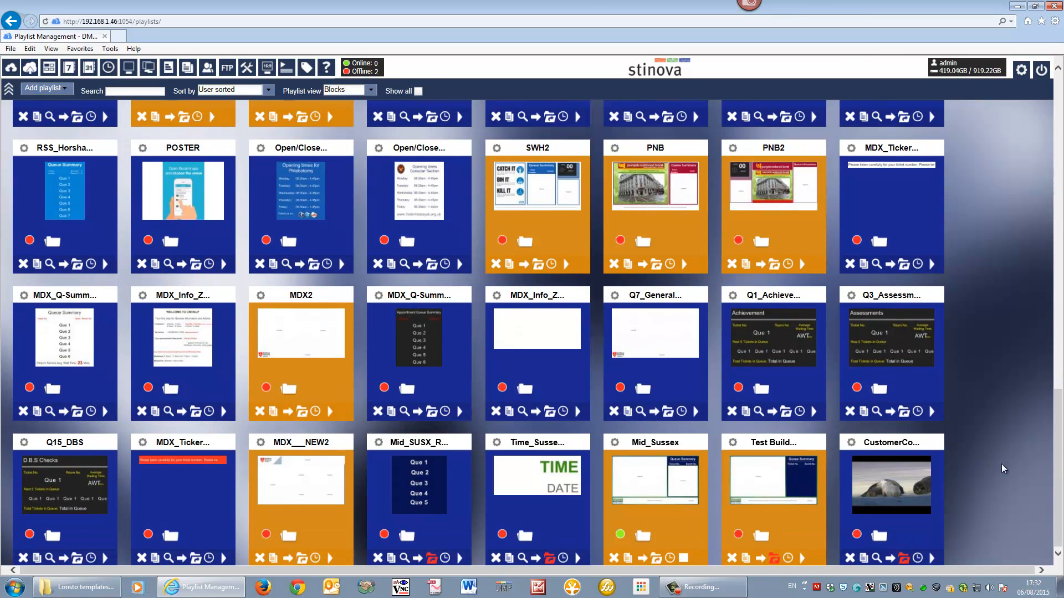
{"action": "mouse_move", "coordinate": [406, 476]}
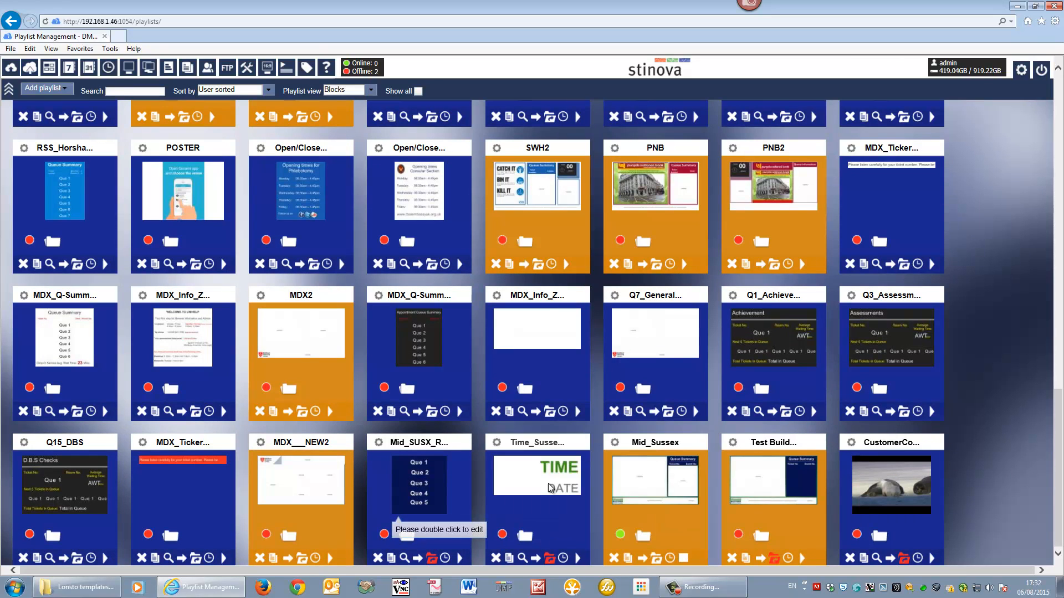
{"action": "double_click", "coordinate": [444, 468]}
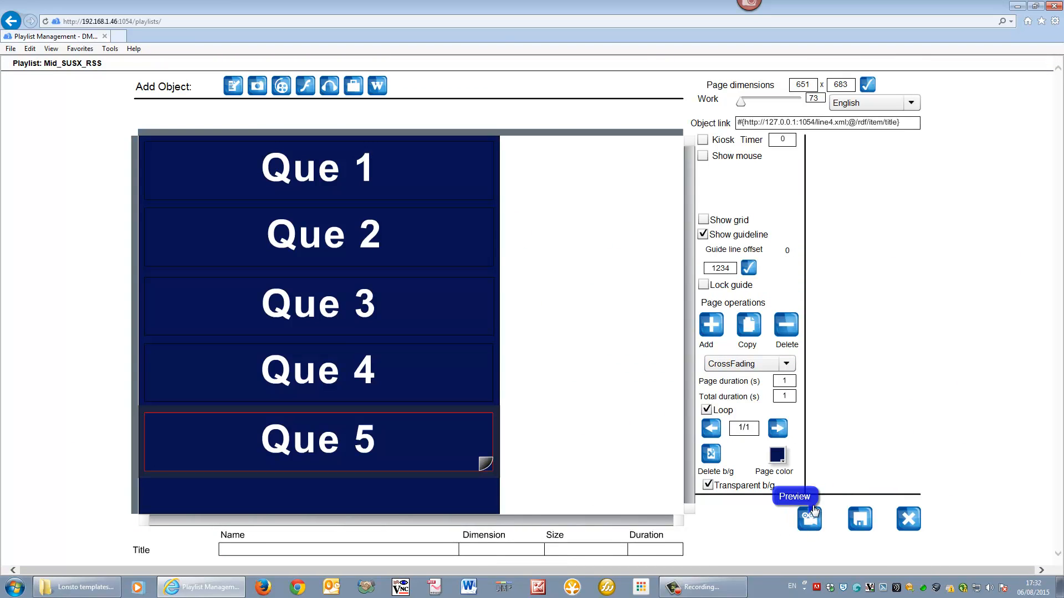
{"action": "left_click", "coordinate": [810, 517]}
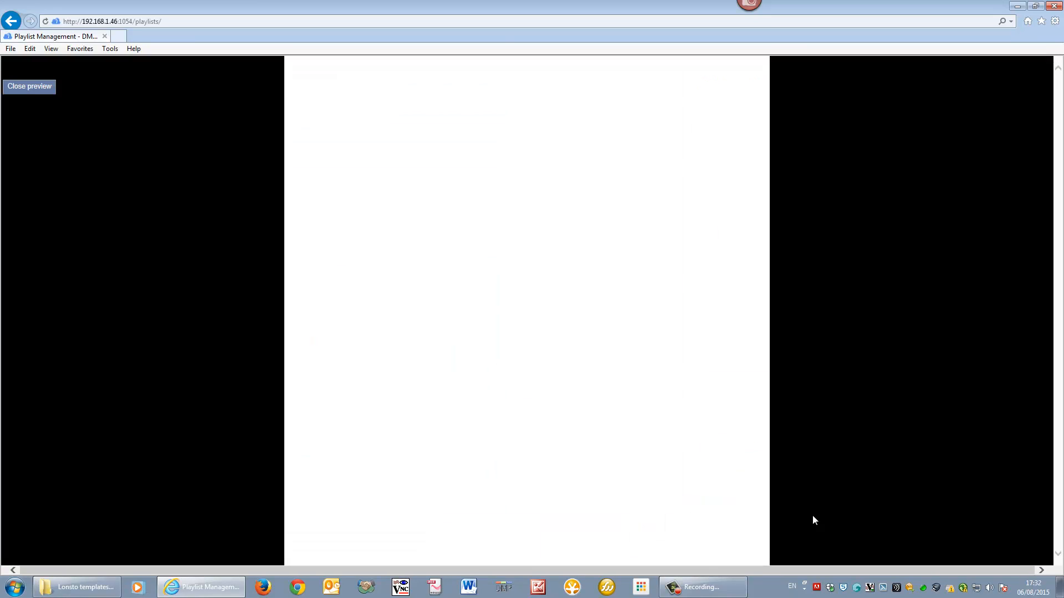
{"action": "left_click", "coordinate": [43, 96]}
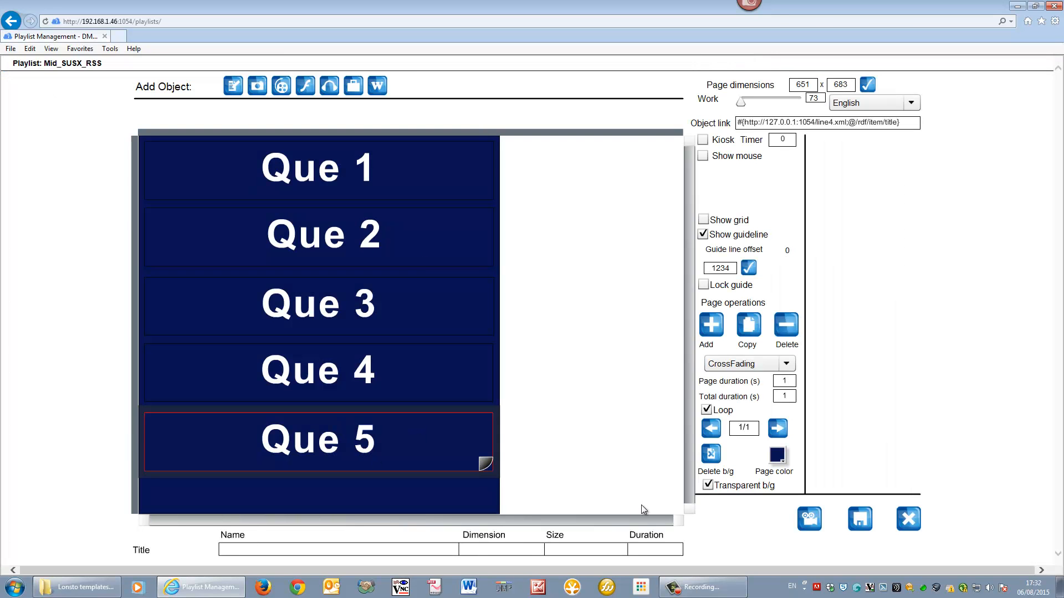
{"action": "left_click", "coordinate": [908, 519]}
{"action": "left_click", "coordinate": [374, 340]}
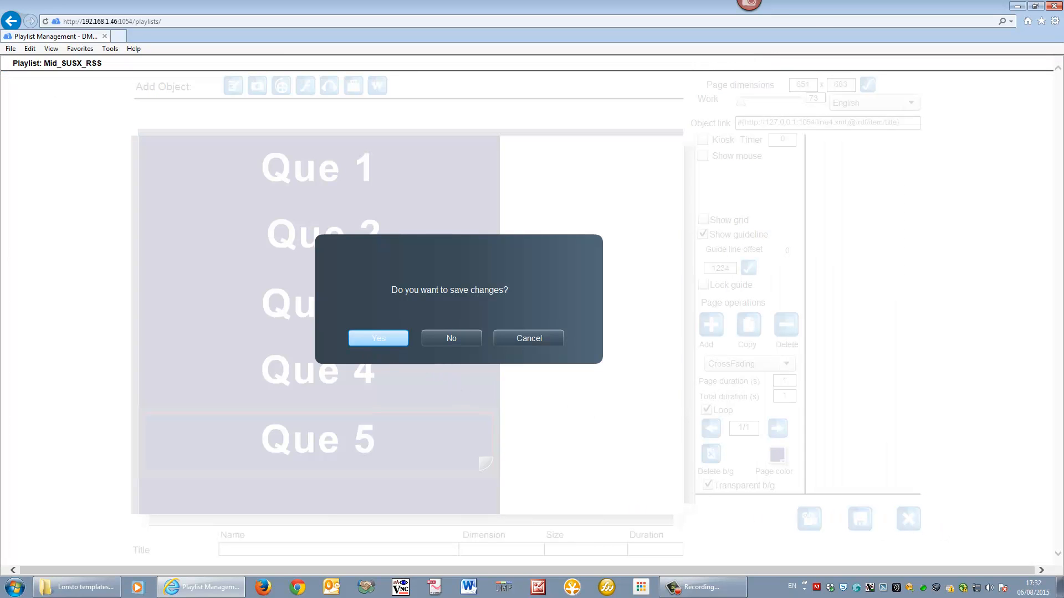
Open the Test Build of Mid_Sussex playlist and add a zone 651 wide and 683 high.
{"action": "scroll", "coordinate": [1054, 237], "scroll_direction": "down", "scroll_amount": 10}
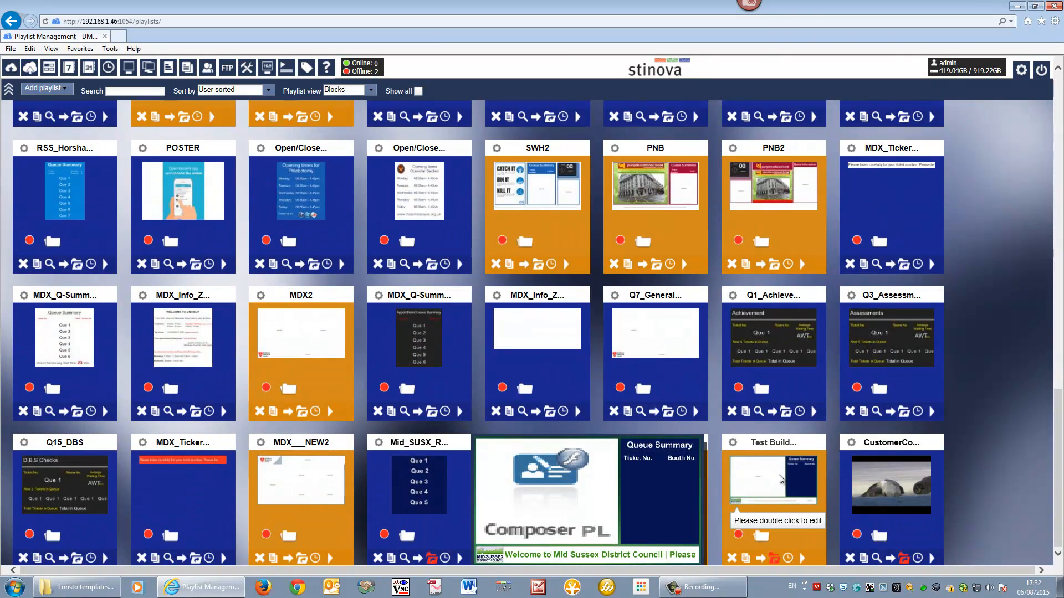
{"action": "double_click", "coordinate": [781, 479]}
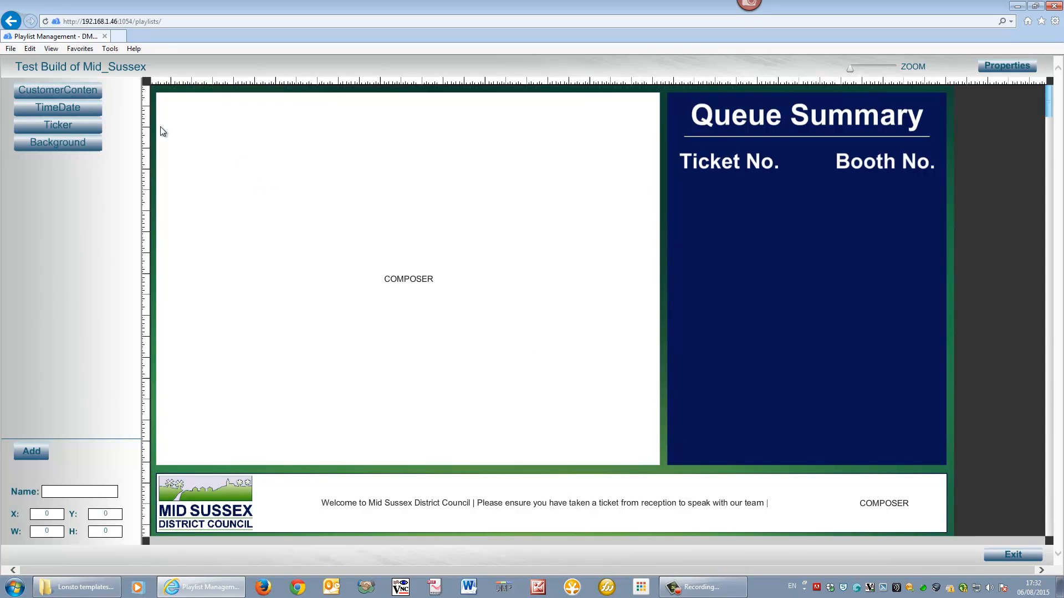
{"action": "left_click", "coordinate": [42, 451]}
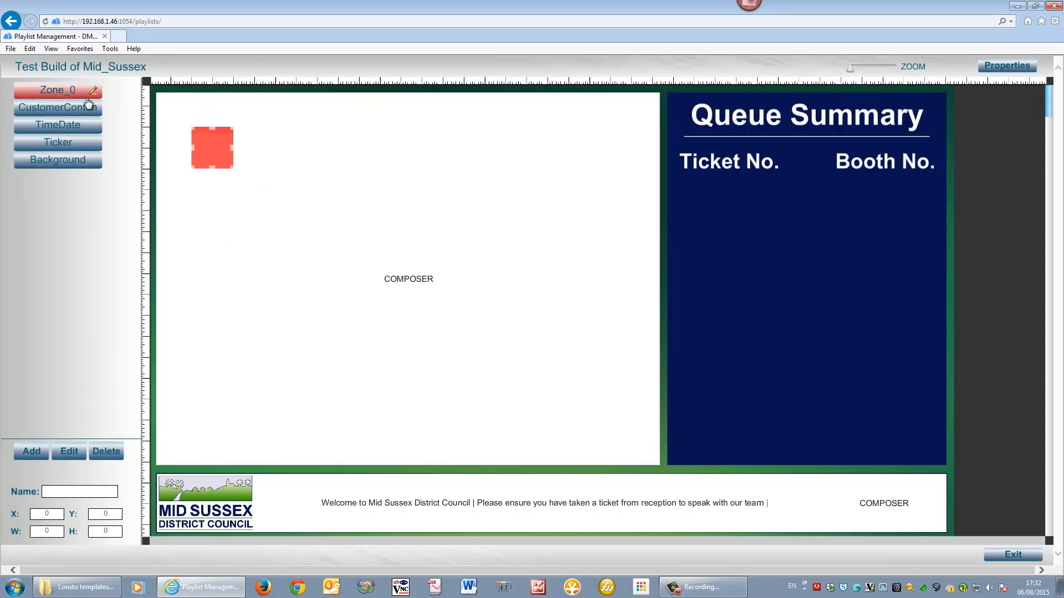
{"action": "left_click", "coordinate": [56, 531]}
{"action": "type", "text": "651"}
{"action": "key", "text": "Tab"}
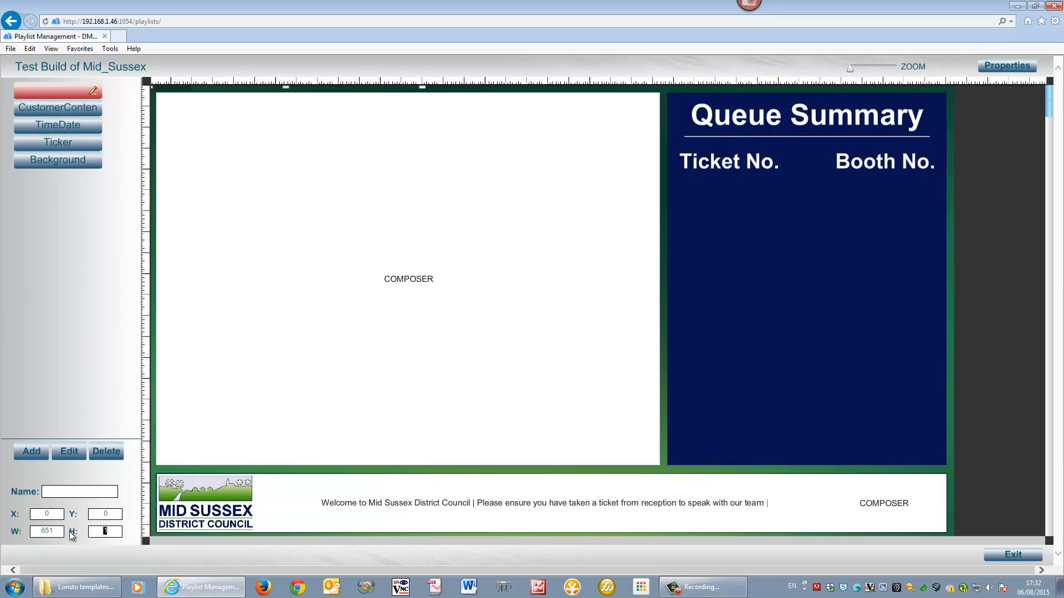
{"action": "type", "text": "683"}
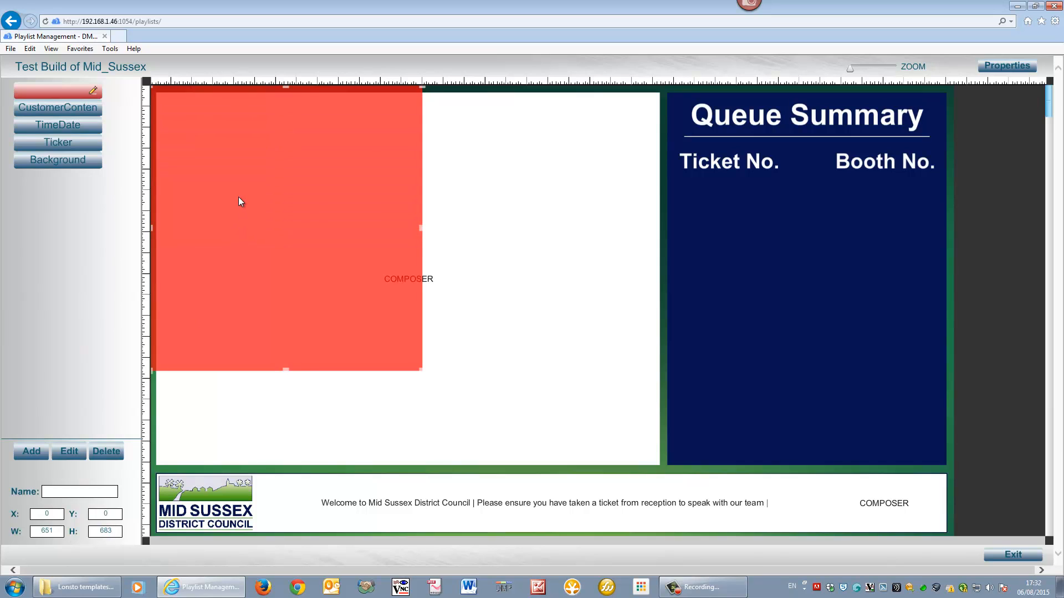
Place the new zone below the Ticket No. and Booth No. headings at X 1243, adjusting Y from 212 to 216.
{"action": "left_click_drag", "start_coordinate": [239, 198], "coordinate": [759, 287]}
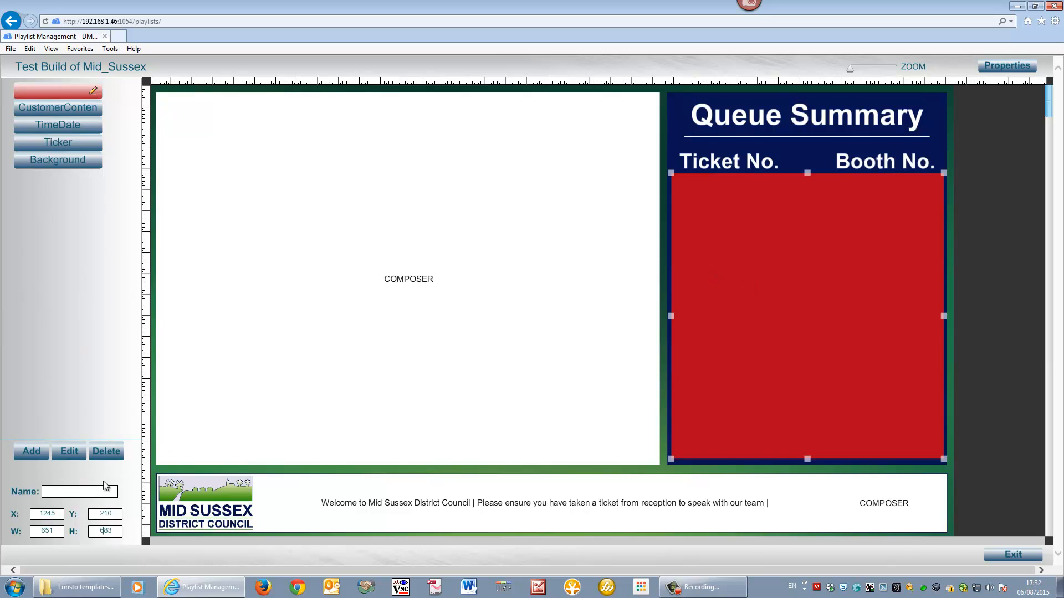
{"action": "left_click_drag", "start_coordinate": [59, 512], "coordinate": [17, 516]}
{"action": "type", "text": "1243"}
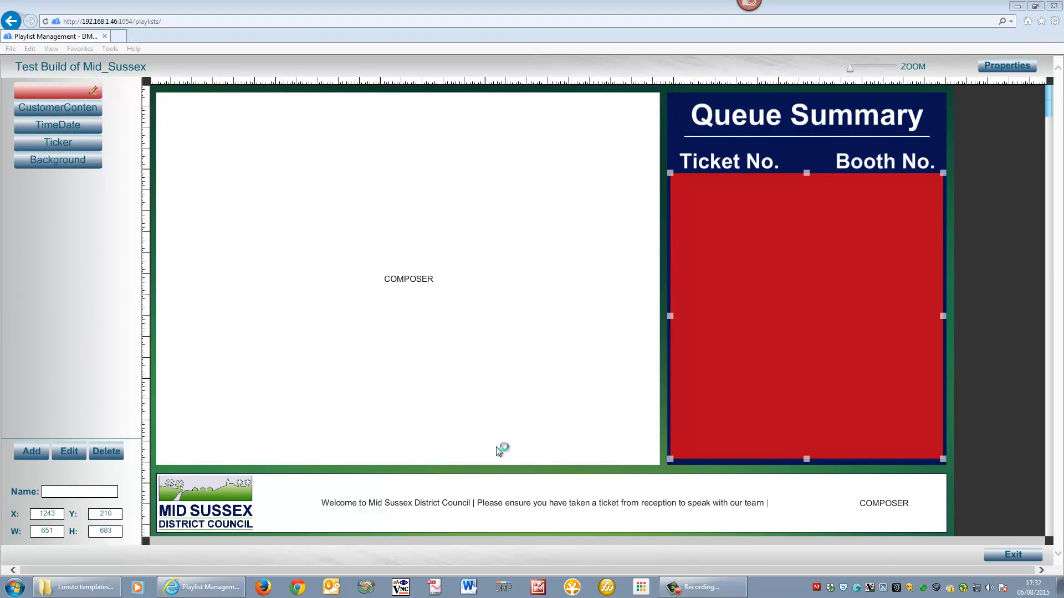
{"action": "double_click", "coordinate": [101, 514]}
{"action": "type", "text": "212"}
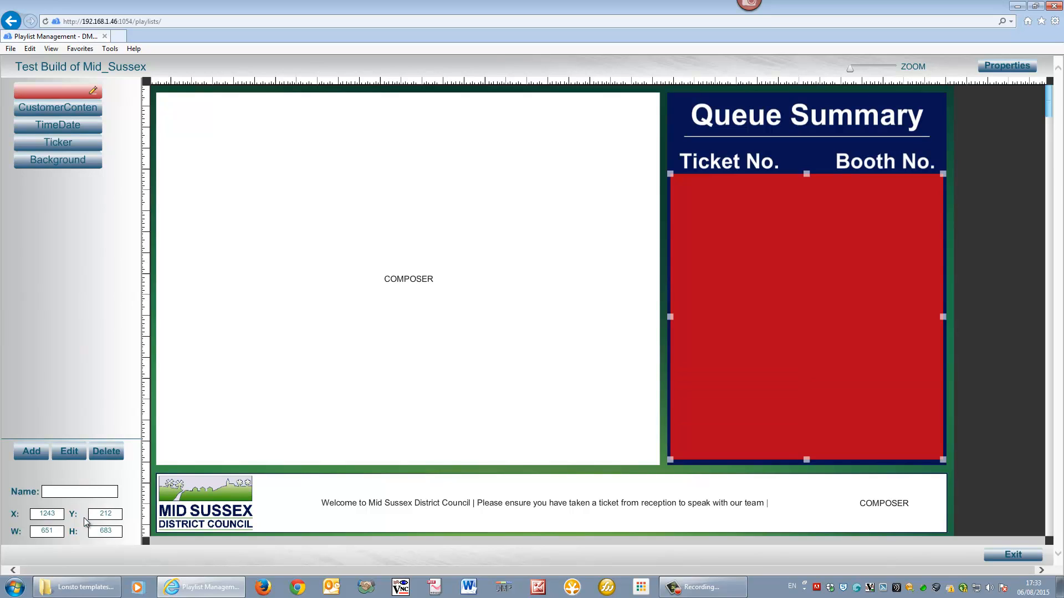
{"action": "key", "text": "BackSpace"}
{"action": "type", "text": "4"}
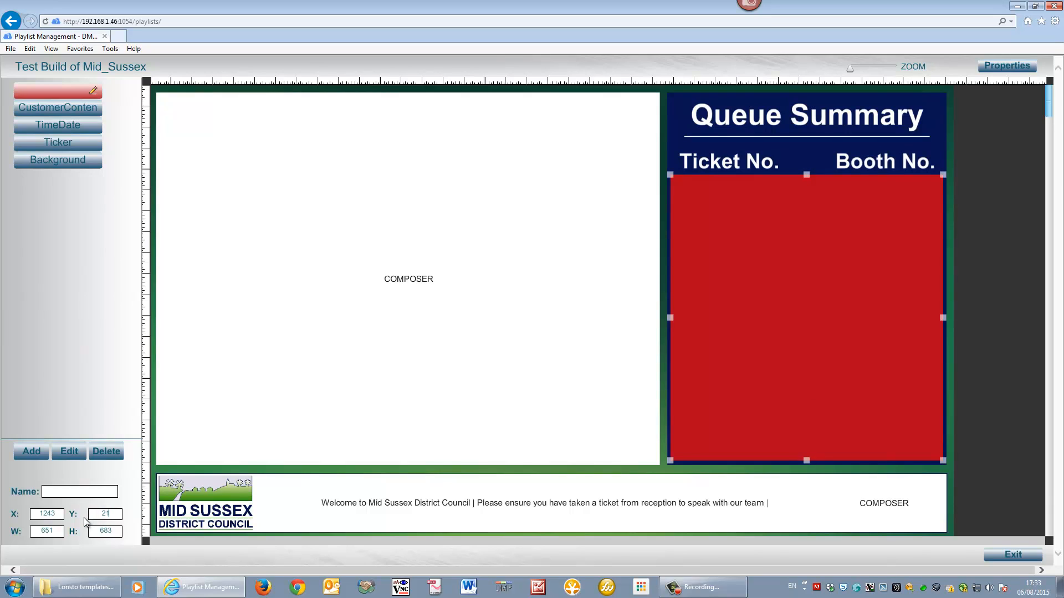
{"action": "type", "text": "5"}
{"action": "key", "text": "BackSpace"}
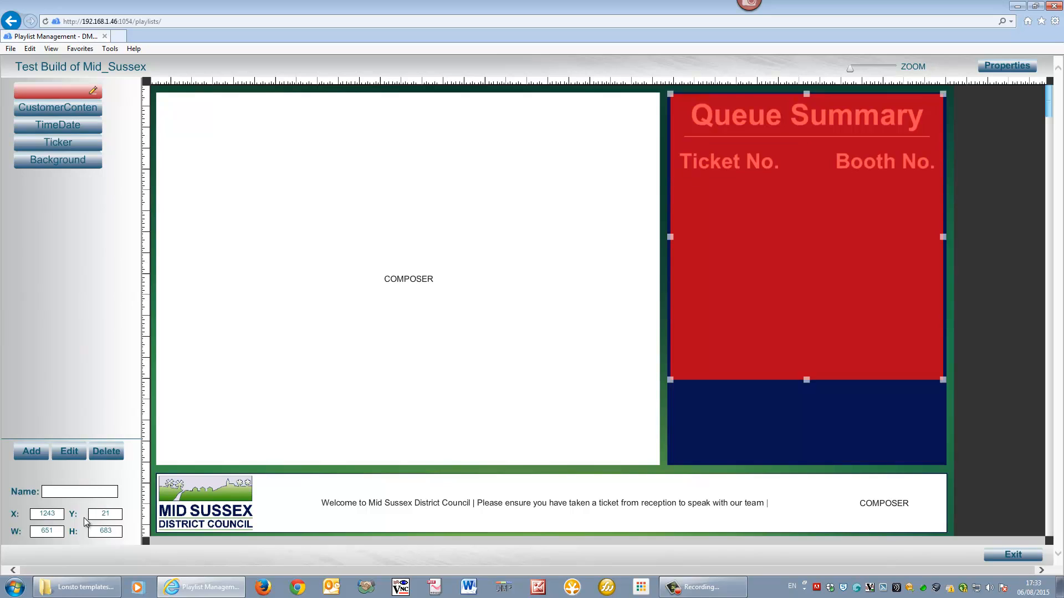
{"action": "type", "text": "6"}
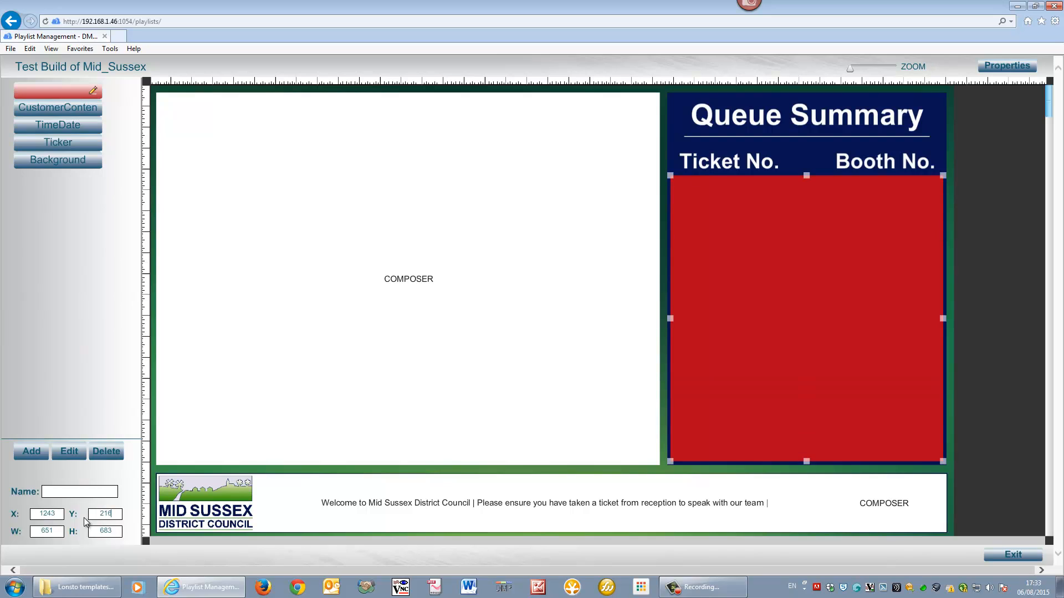
Assign the Mid_SUSX_RSS item from the Composers folder to the new queue zone and save its content.
{"action": "double_click", "coordinate": [742, 379]}
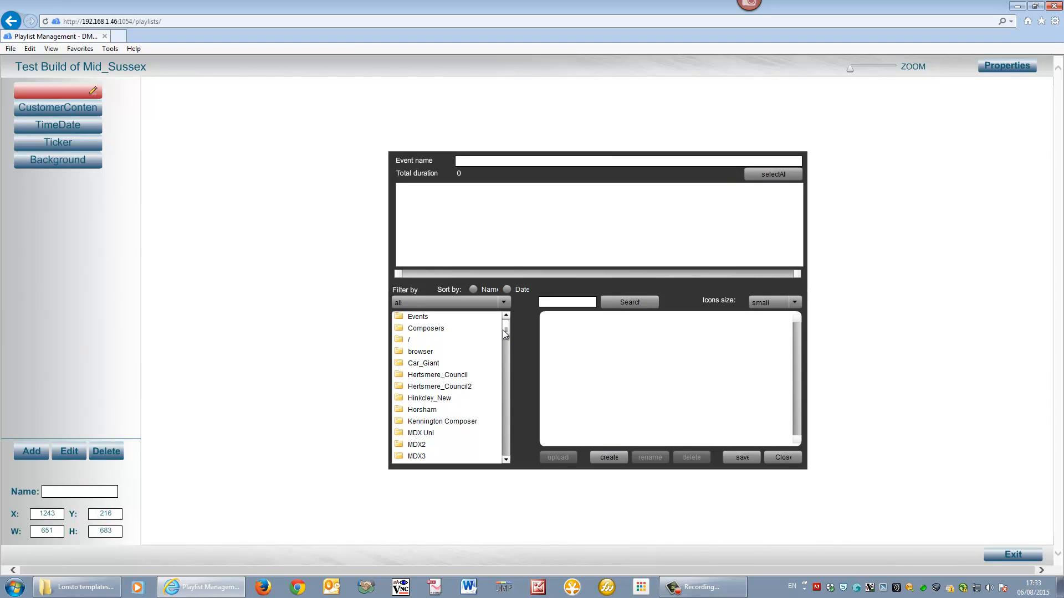
{"action": "left_click", "coordinate": [489, 329]}
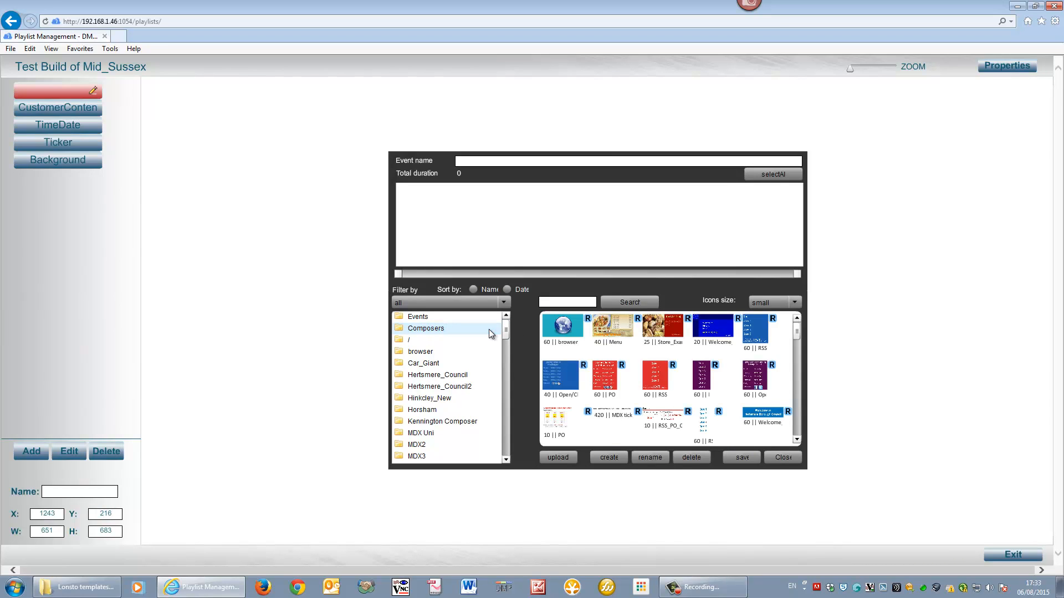
{"action": "left_click_drag", "start_coordinate": [798, 344], "coordinate": [802, 440]}
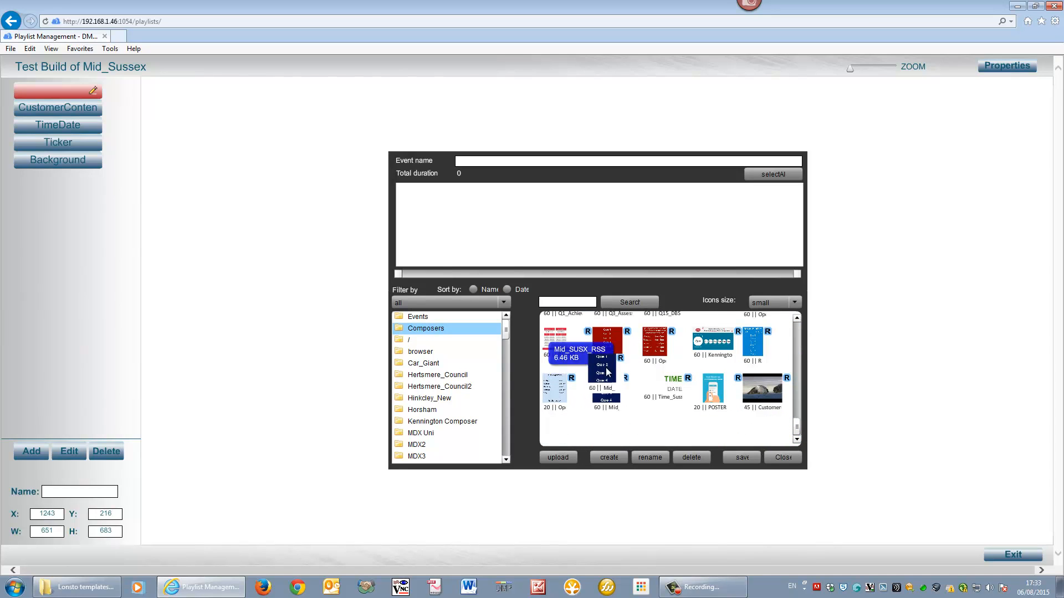
{"action": "left_click_drag", "start_coordinate": [606, 394], "coordinate": [500, 258]}
{"action": "left_click", "coordinate": [742, 459]}
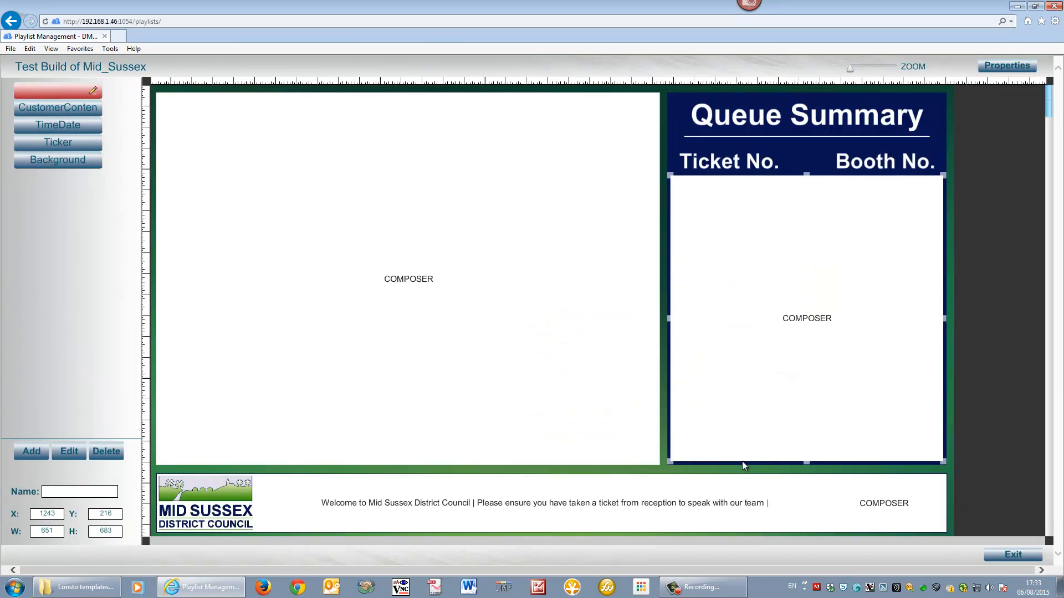
Exit the layout editor and publish the Test Build of Mid_Sussex playlist along with all playlists that share its composers.
{"action": "left_click", "coordinate": [1000, 556]}
{"action": "left_click", "coordinate": [464, 330]}
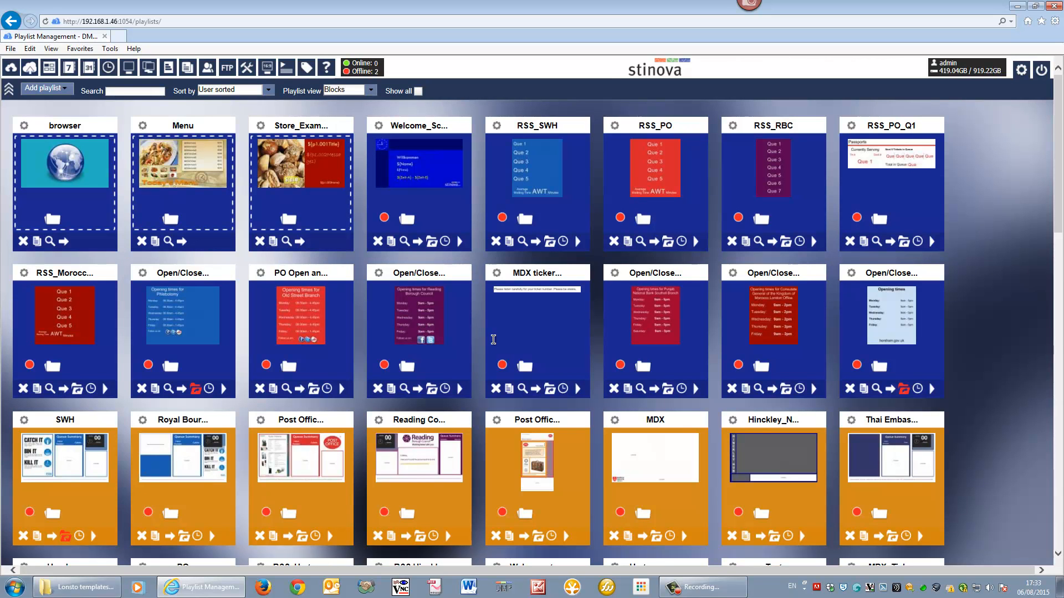
{"action": "scroll", "coordinate": [897, 519], "scroll_direction": "down", "scroll_amount": 5}
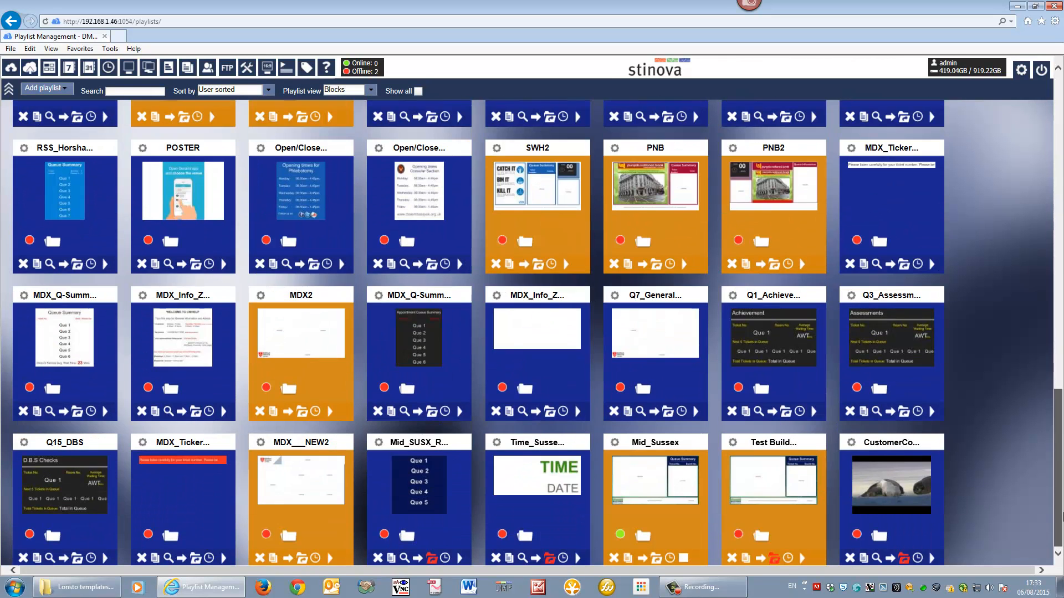
{"action": "left_click", "coordinate": [773, 558]}
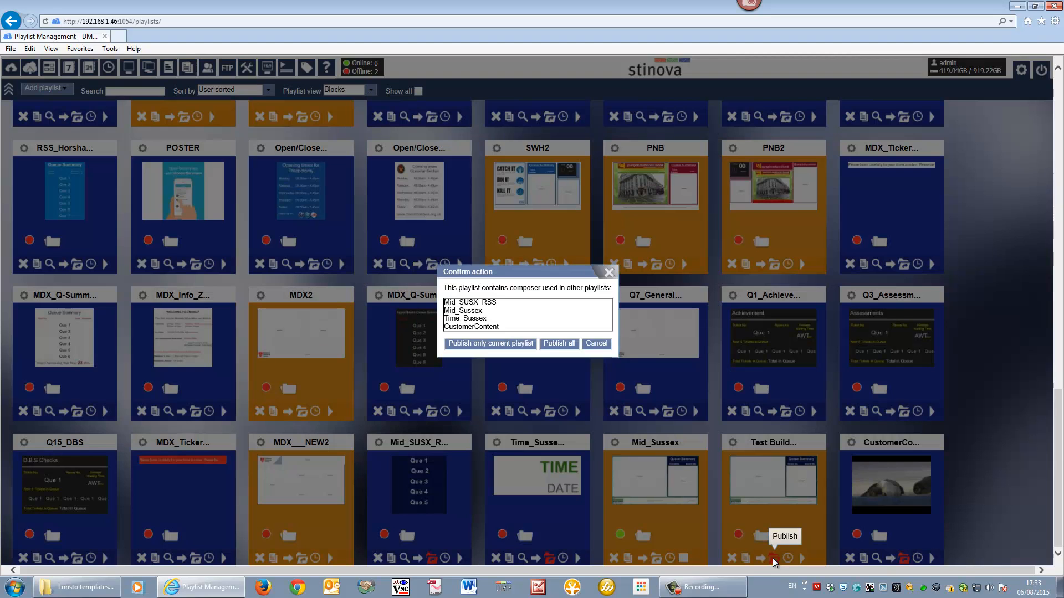
{"action": "left_click", "coordinate": [558, 344]}
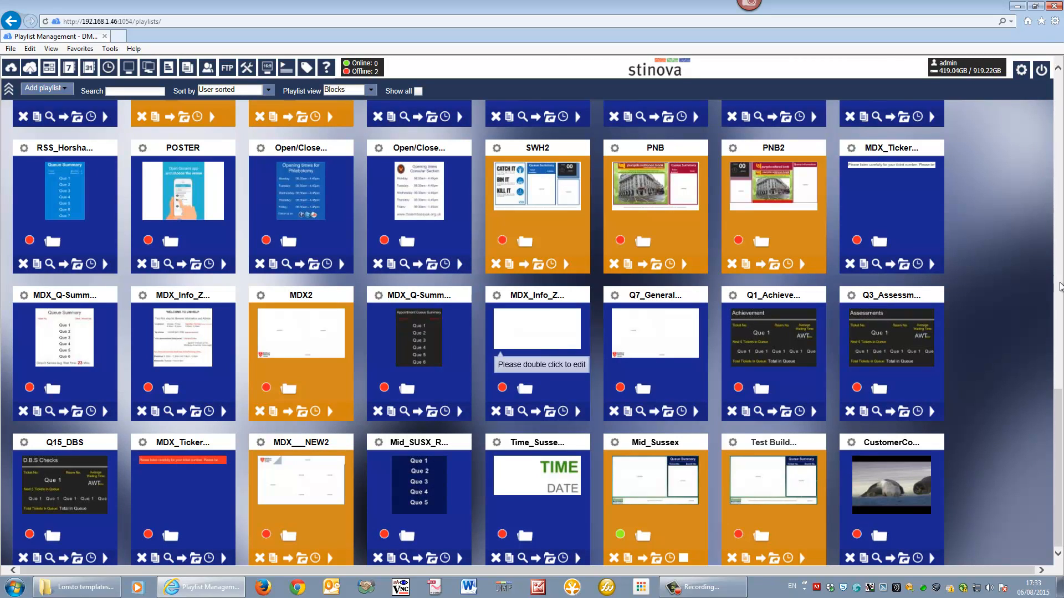
Start playing the Test Build of Mid_Sussex playlist, check its playing status and minimise the browser window.
{"action": "left_click", "coordinate": [1059, 351]}
{"action": "left_click_drag", "start_coordinate": [1059, 277], "coordinate": [1059, 430]}
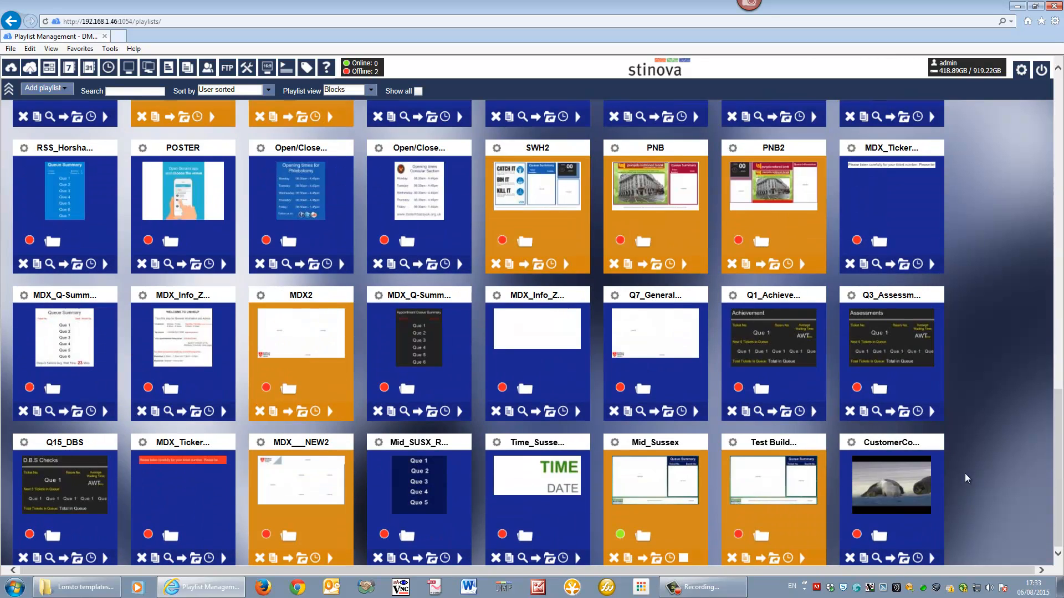
{"action": "left_click", "coordinate": [804, 559]}
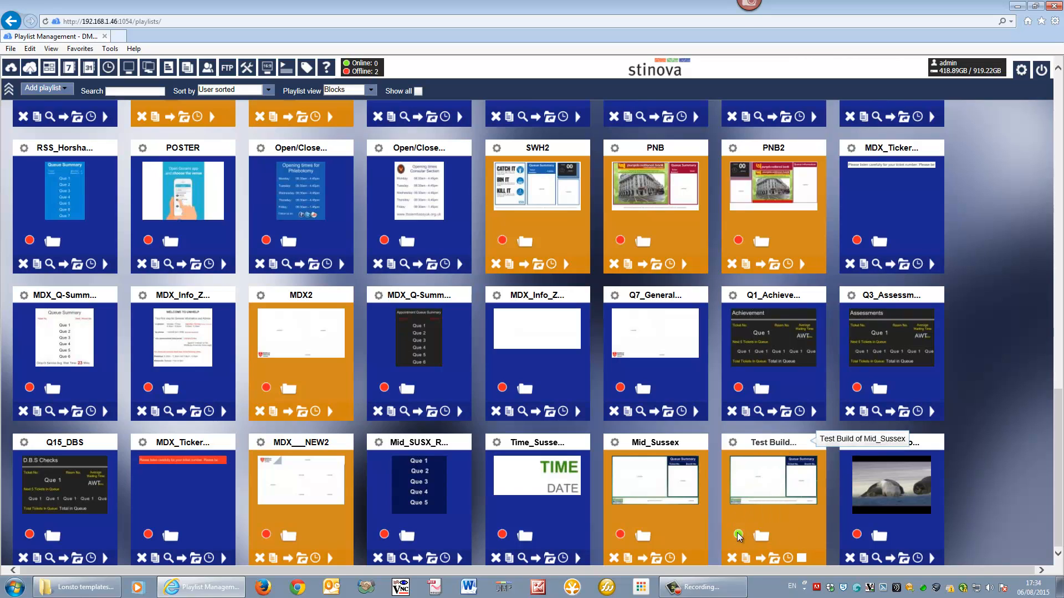
{"action": "mouse_move", "coordinate": [739, 535]}
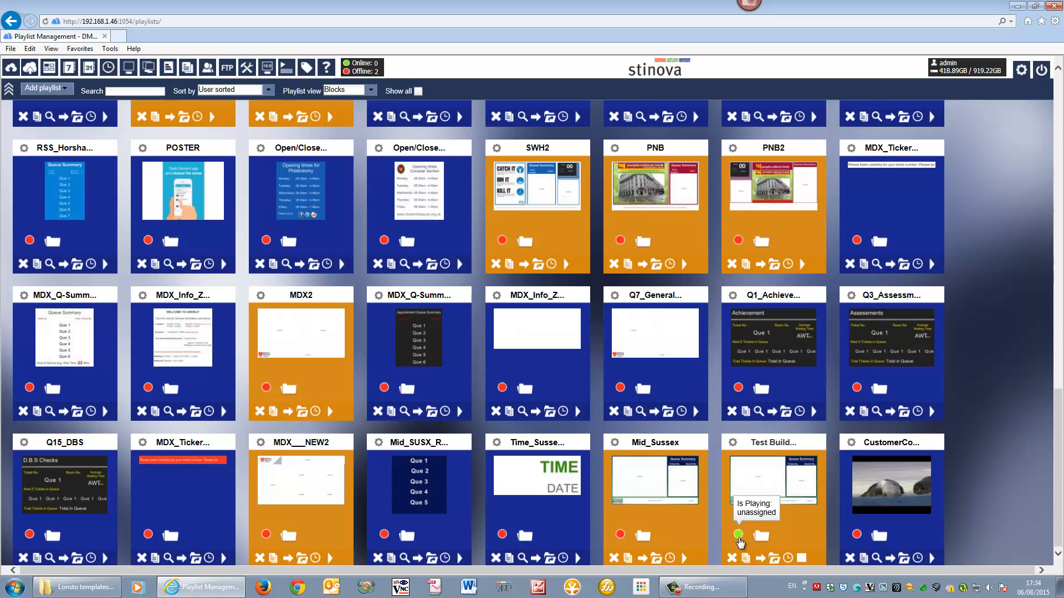
{"action": "left_click", "coordinate": [1017, 6]}
{"action": "left_click", "coordinate": [1017, 6]}
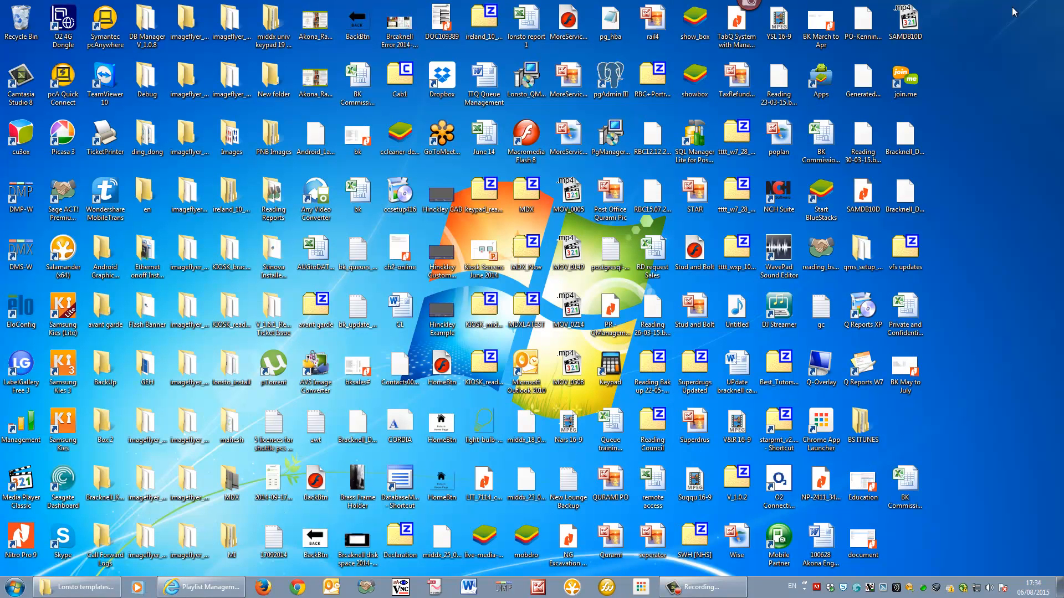